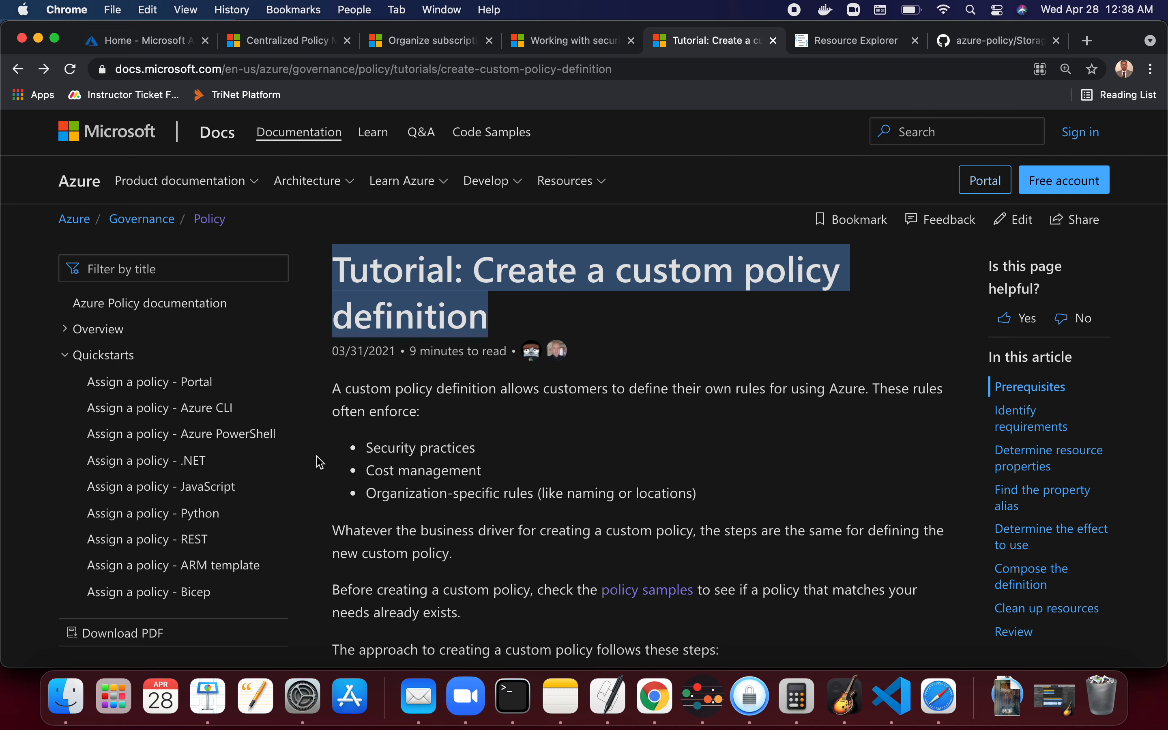
- Read the custom policy definition tutorial's introduction, approach steps, requirements and resource properties sections
drag(341, 389, 437, 405)
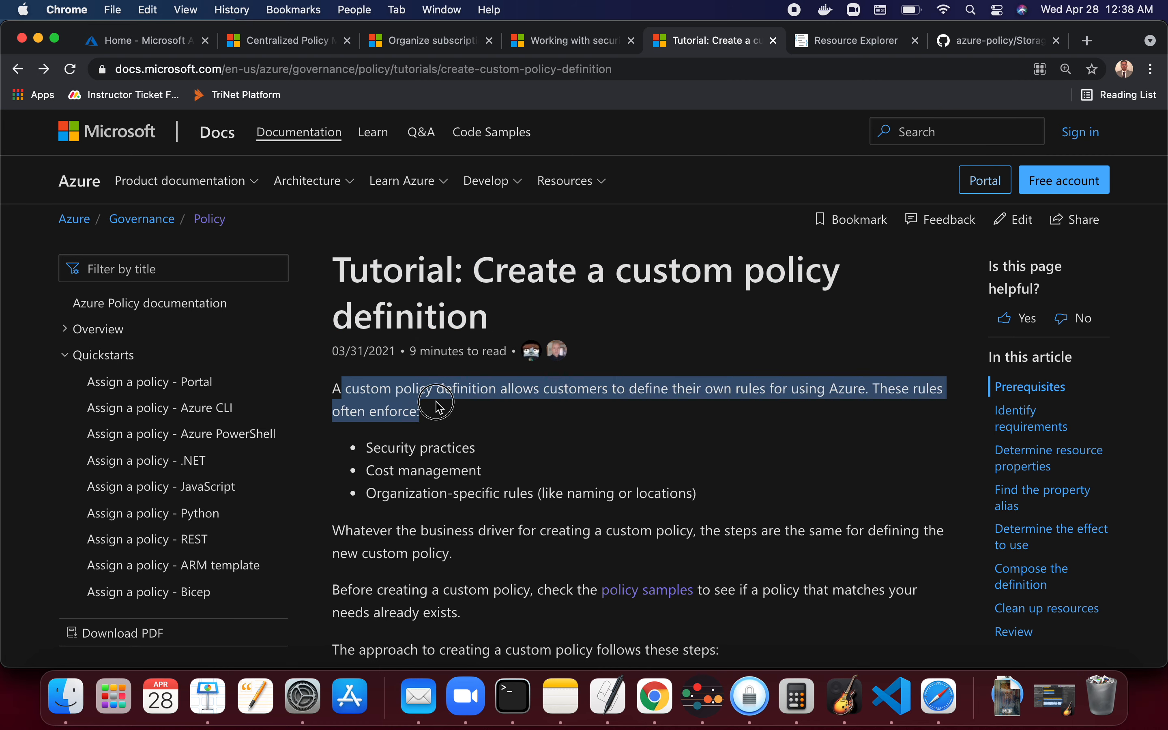
click(452, 461)
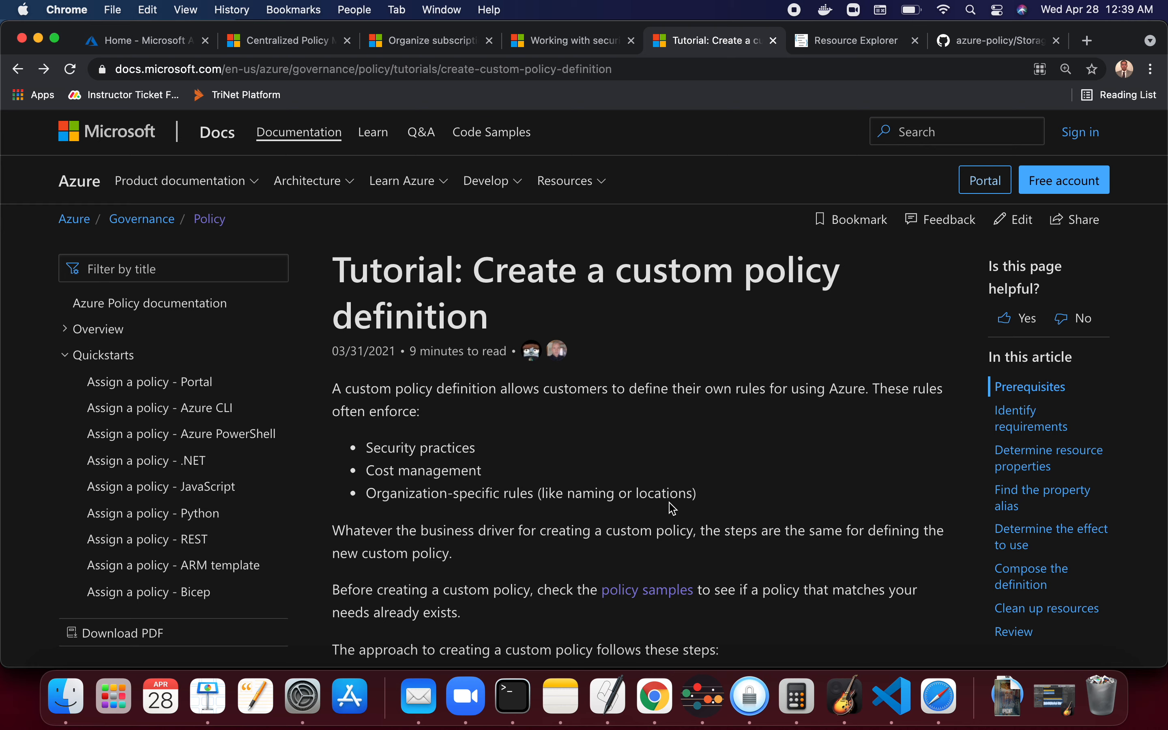
scroll(675, 508, down, 8)
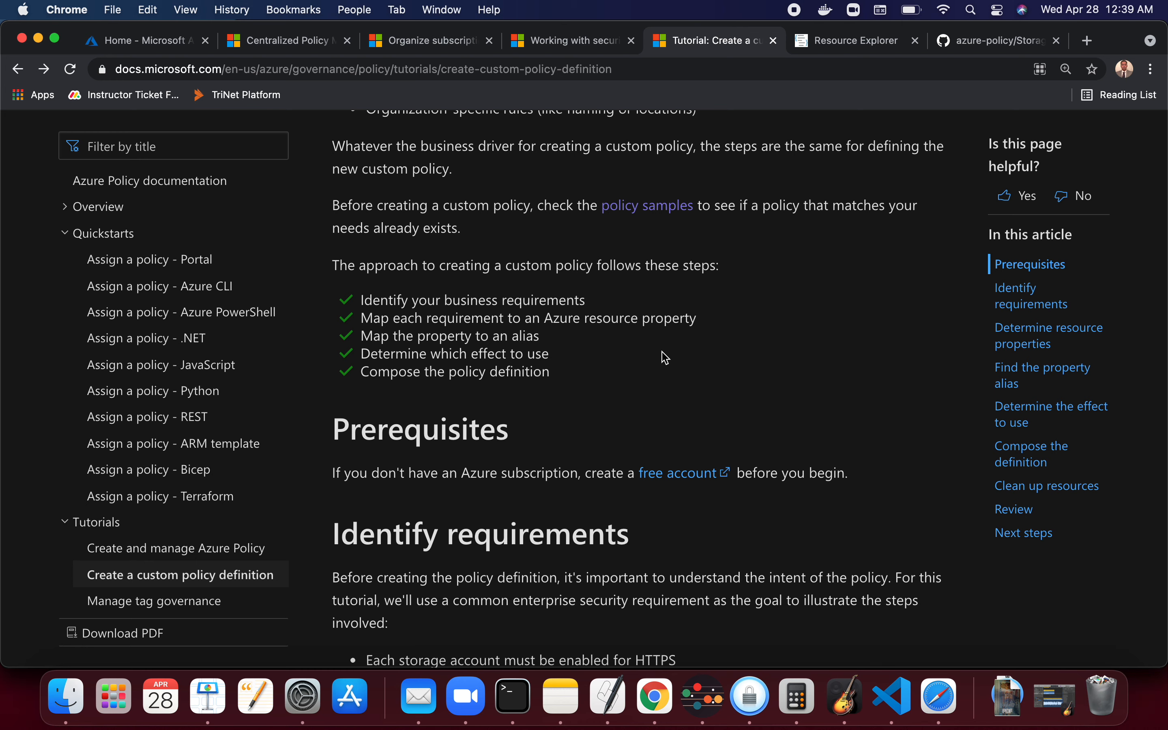
drag(700, 324, 552, 317)
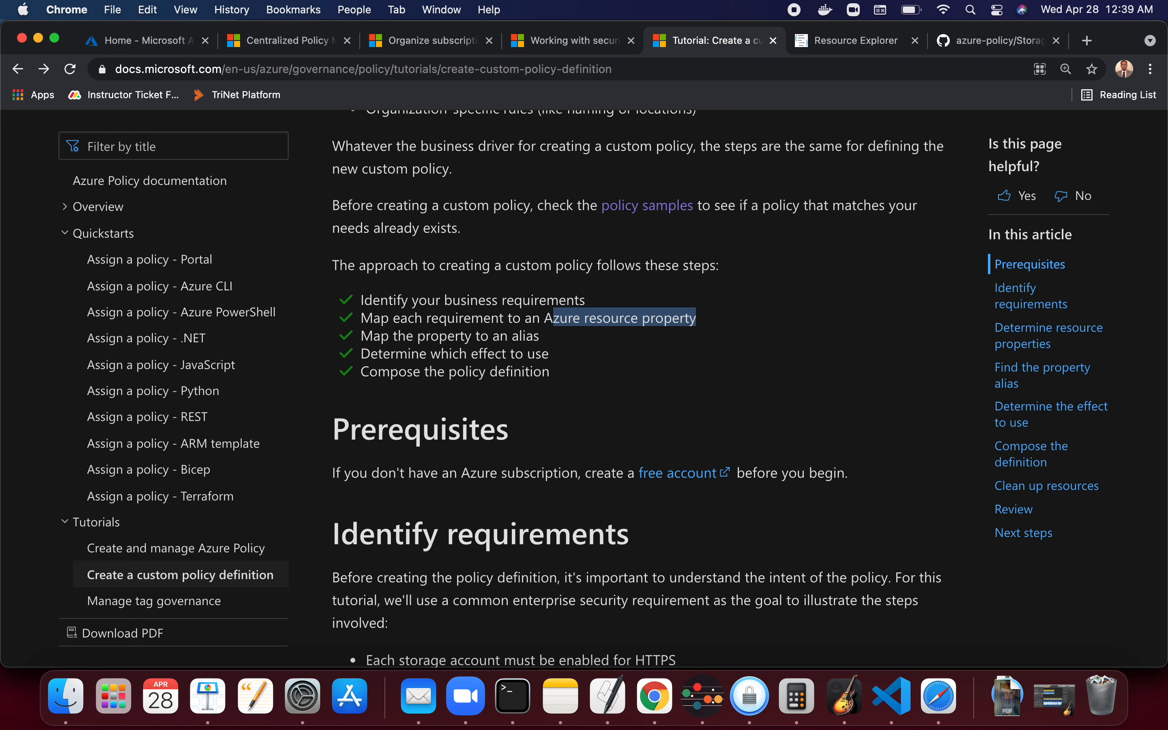
triple_click(414, 358)
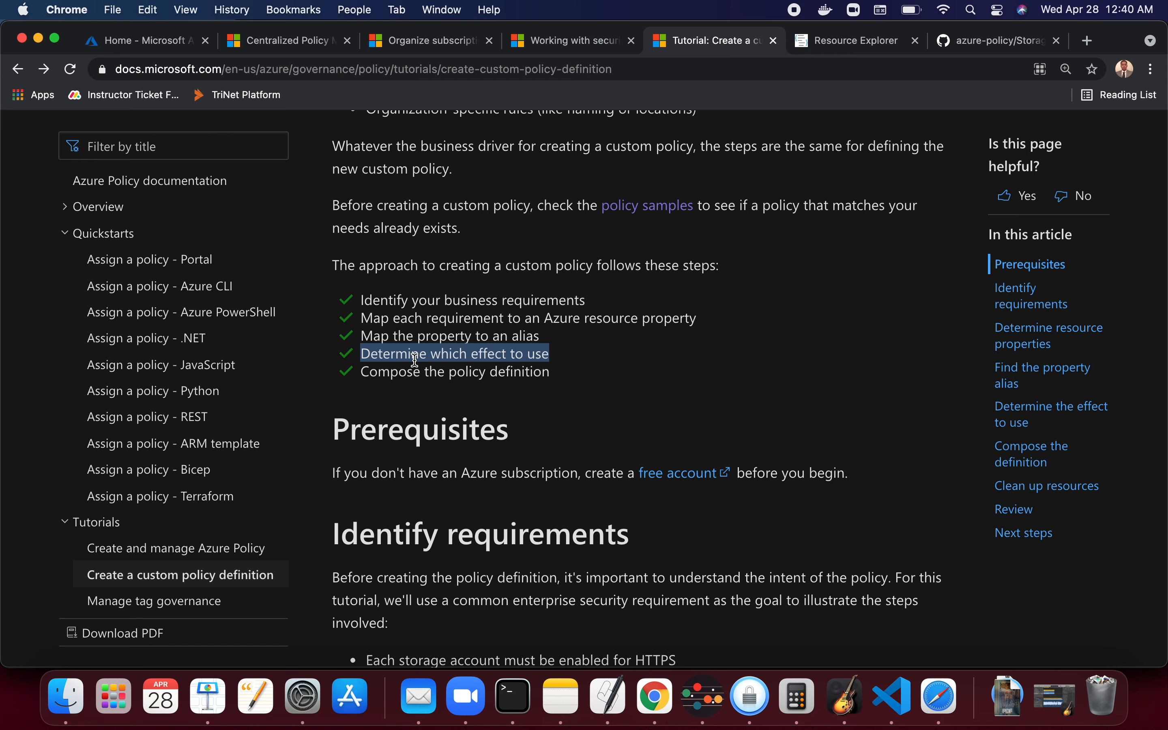
triple_click(439, 373)
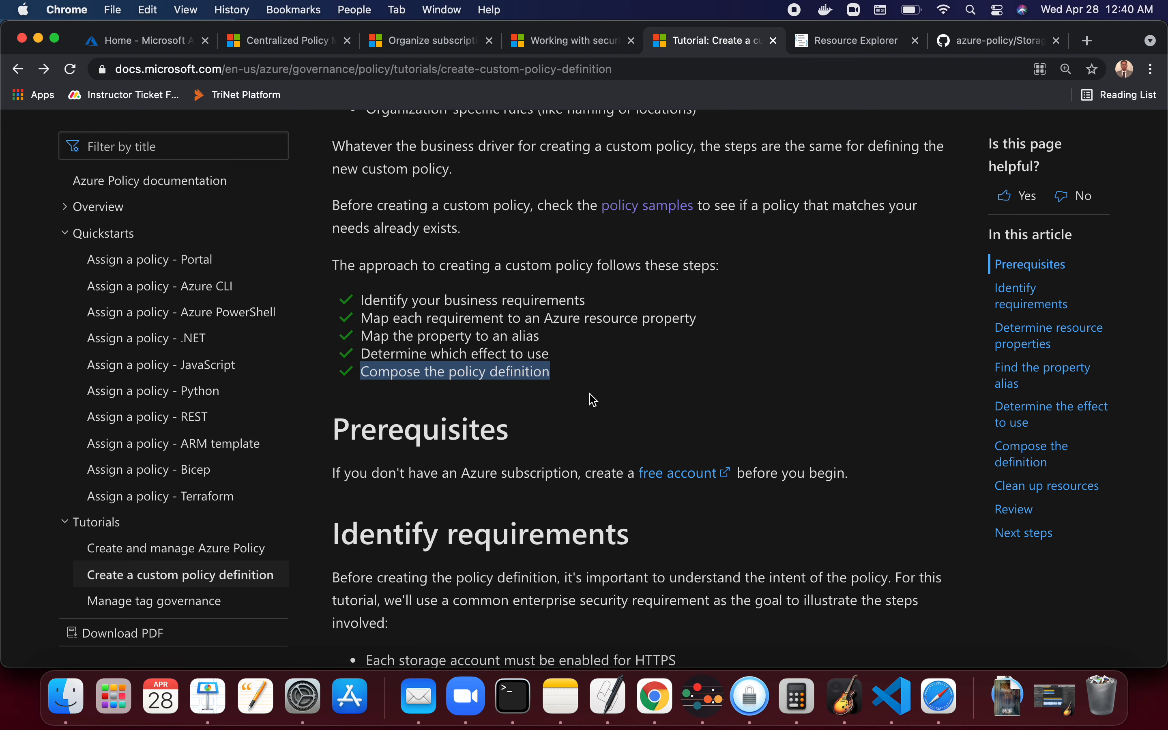
scroll(594, 400, down, 5)
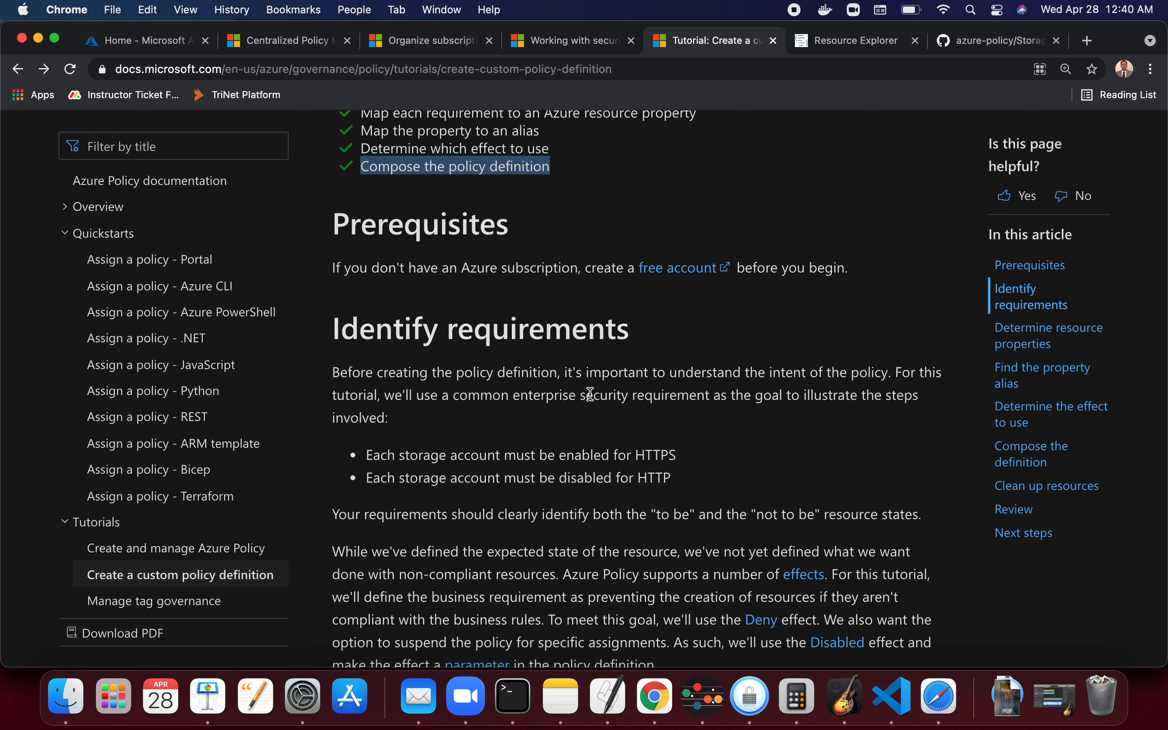
scroll(594, 399, down, 3)
drag(672, 346, 348, 336)
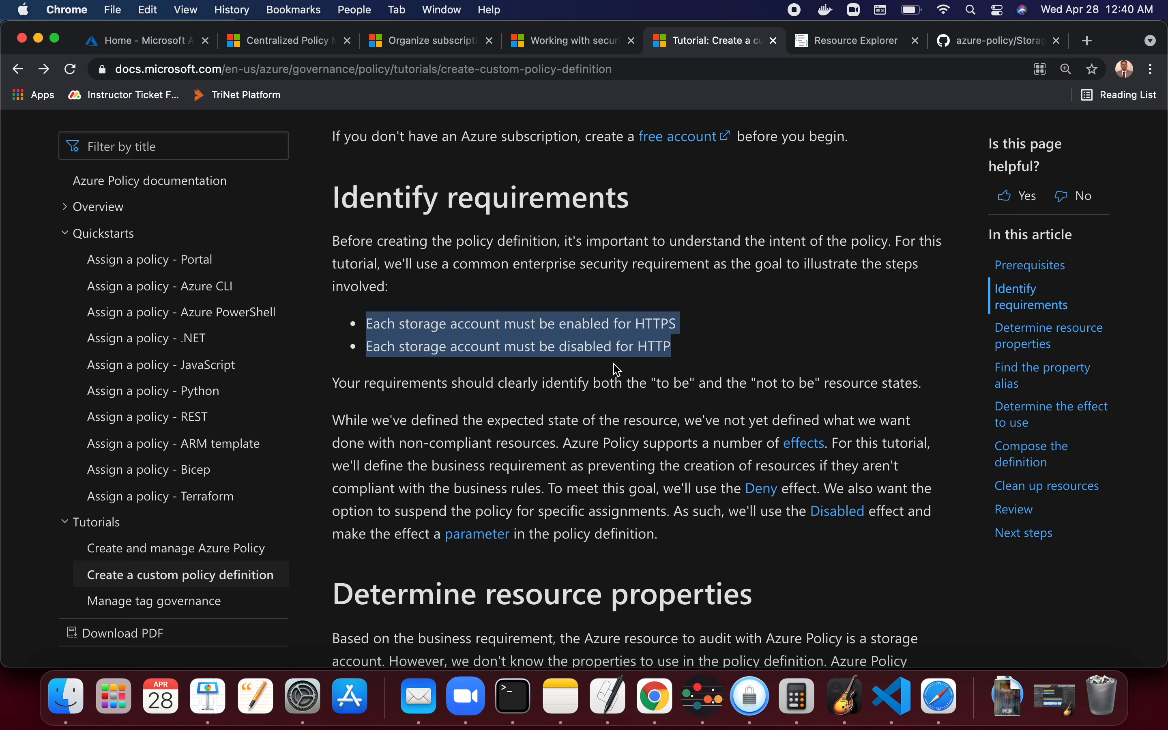
scroll(637, 350, down, 3)
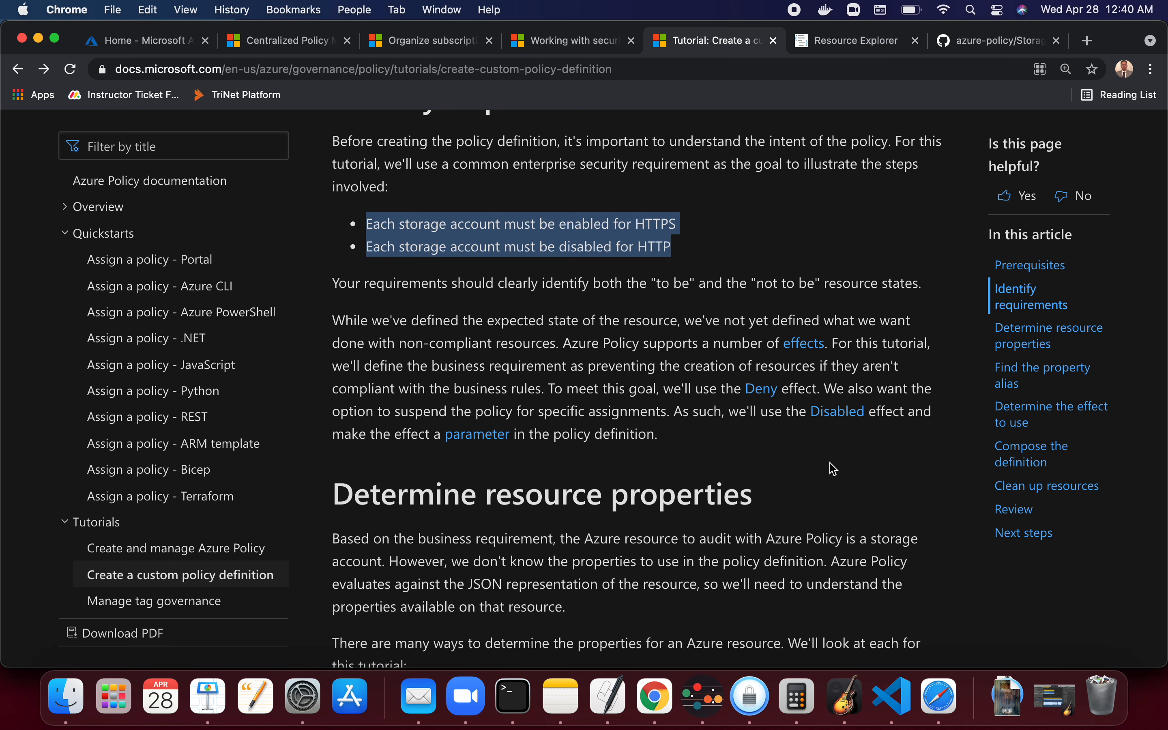
scroll(836, 469, down, 6)
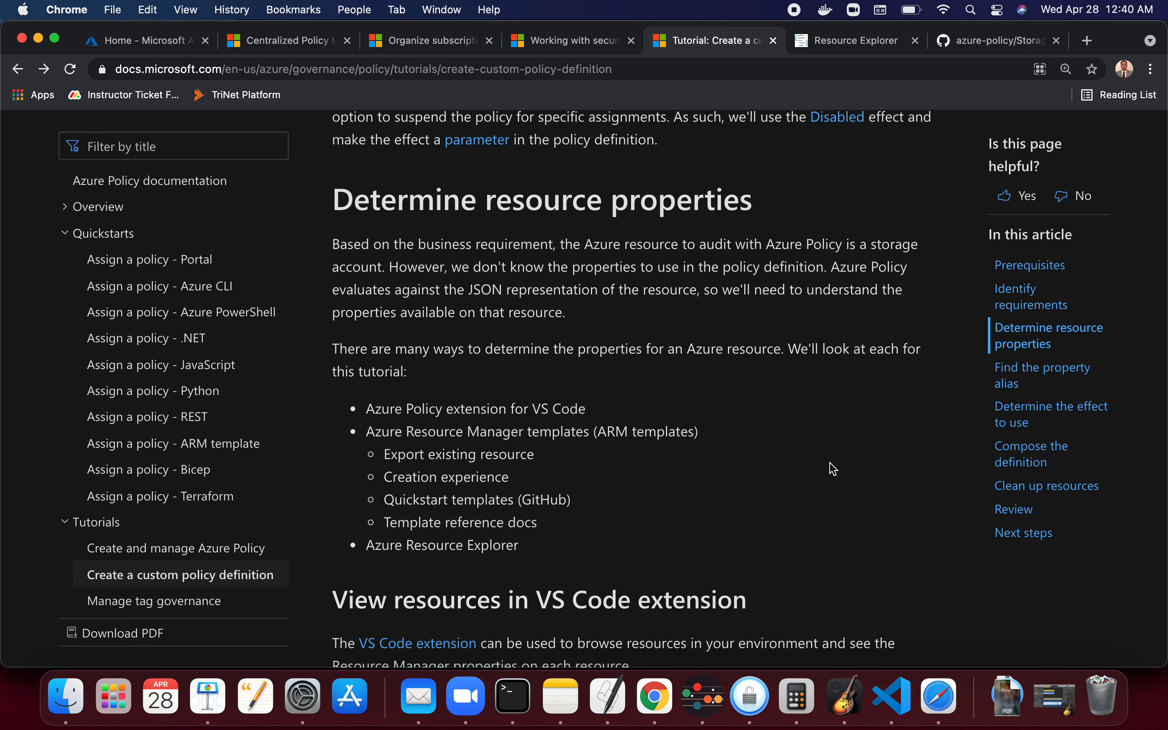
triple_click(511, 210)
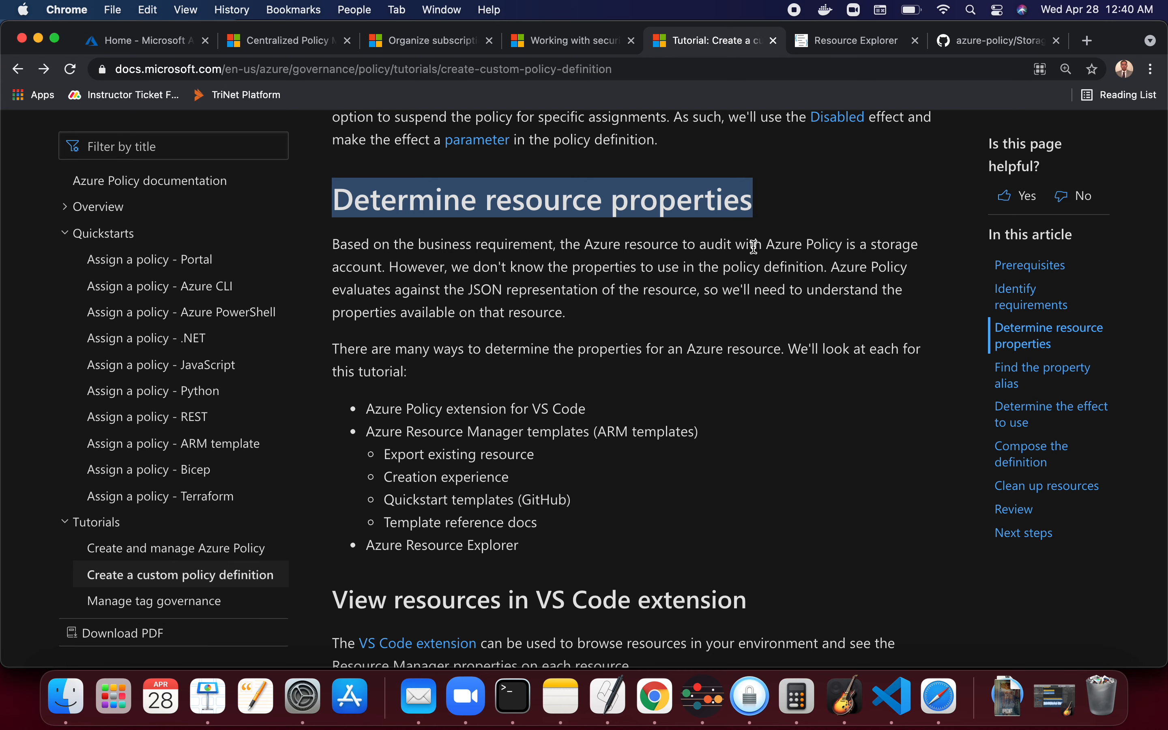
- Switch to the Azure portal and open the test321123 storage account from the Storage accounts list
click(154, 48)
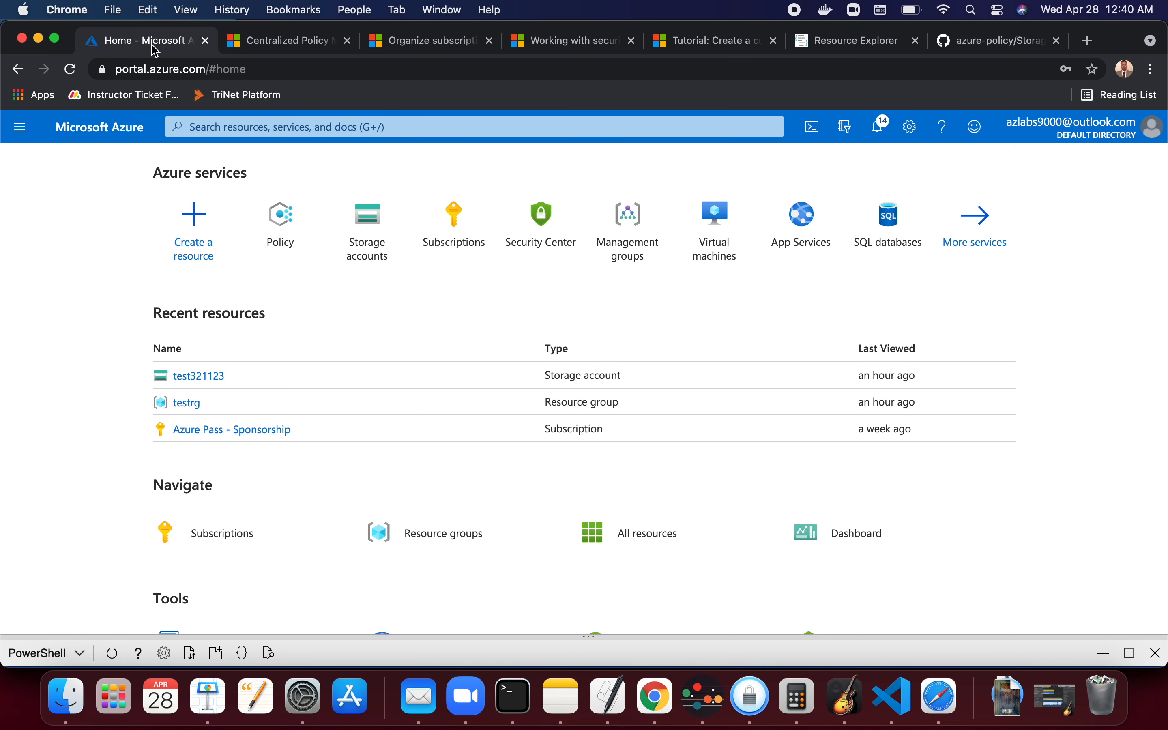
click(374, 269)
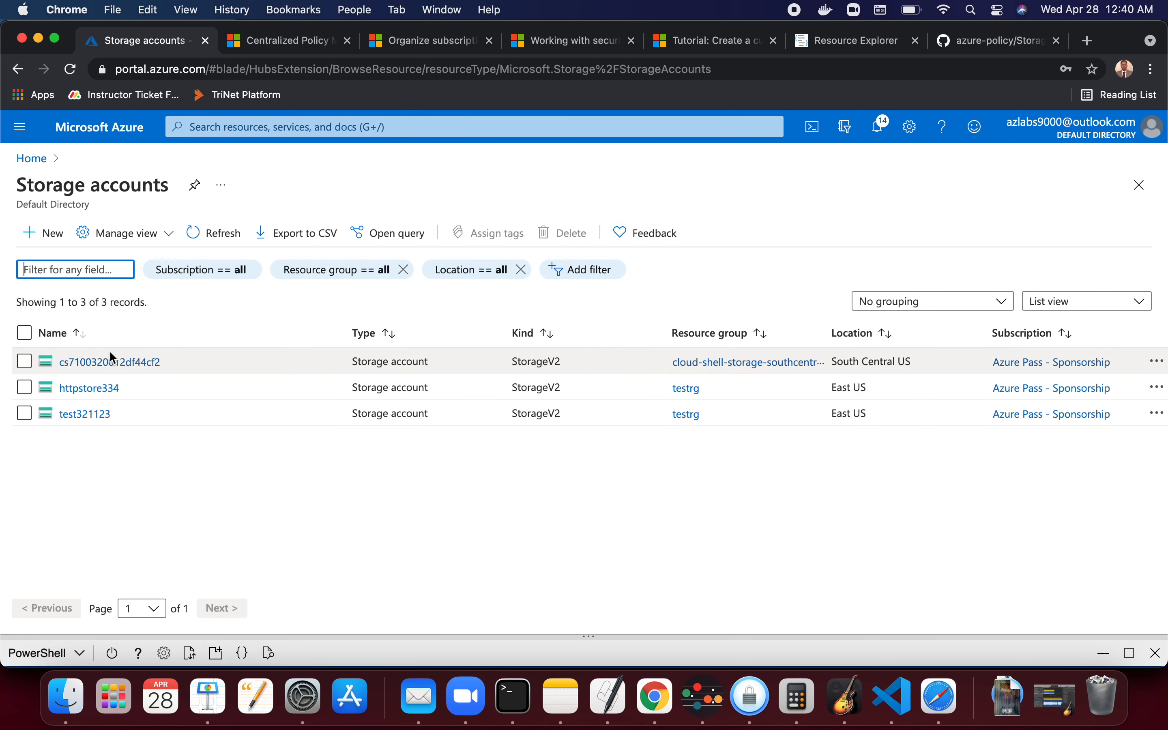
click(98, 416)
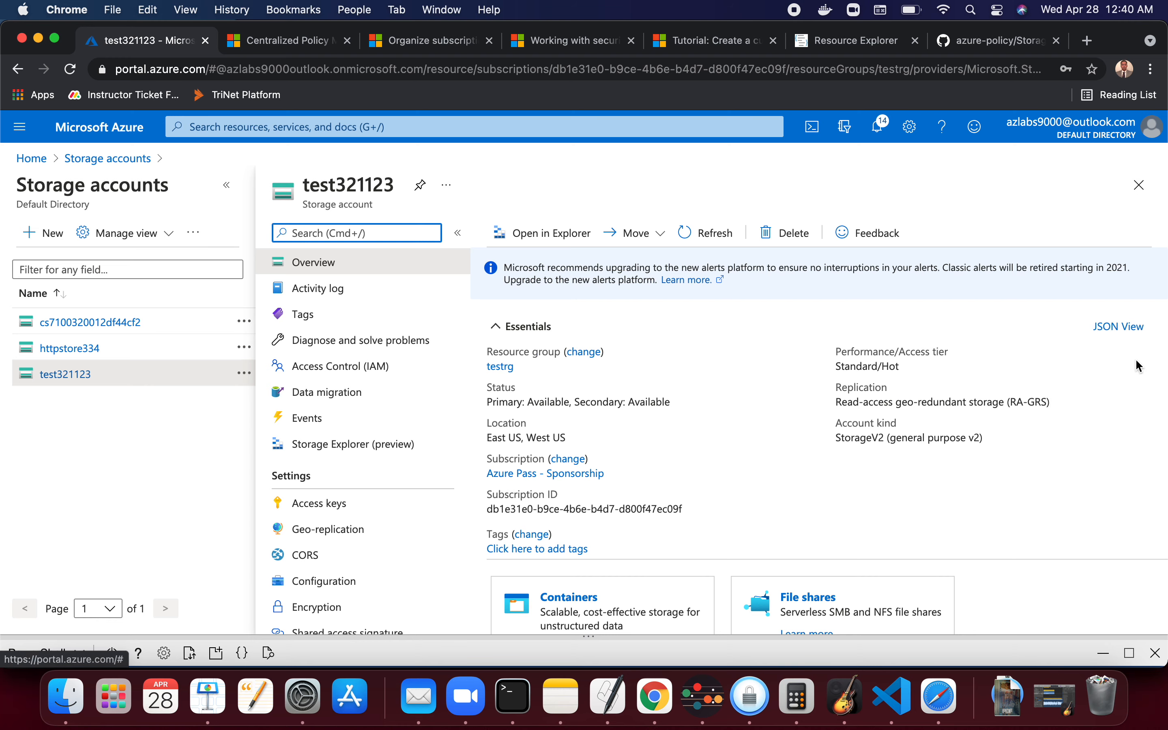
- Open the storage account's Resource JSON view and select the allowBlobPublicAccess property line
click(1126, 332)
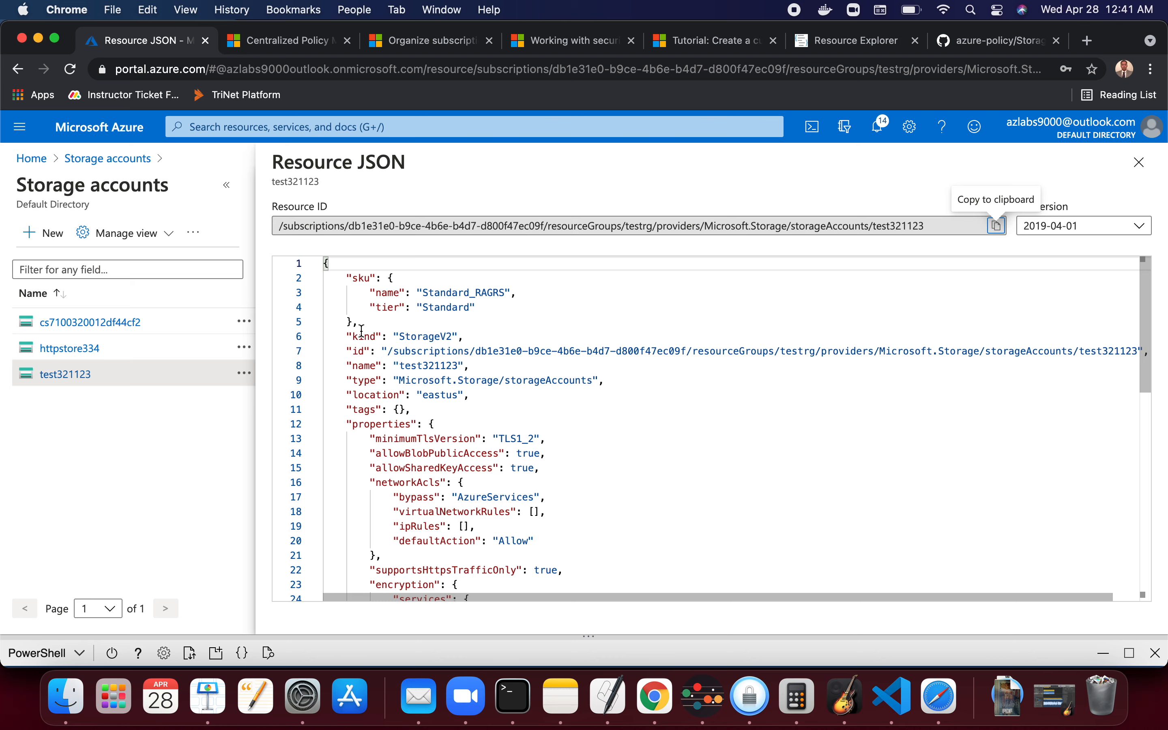
drag(348, 425, 552, 568)
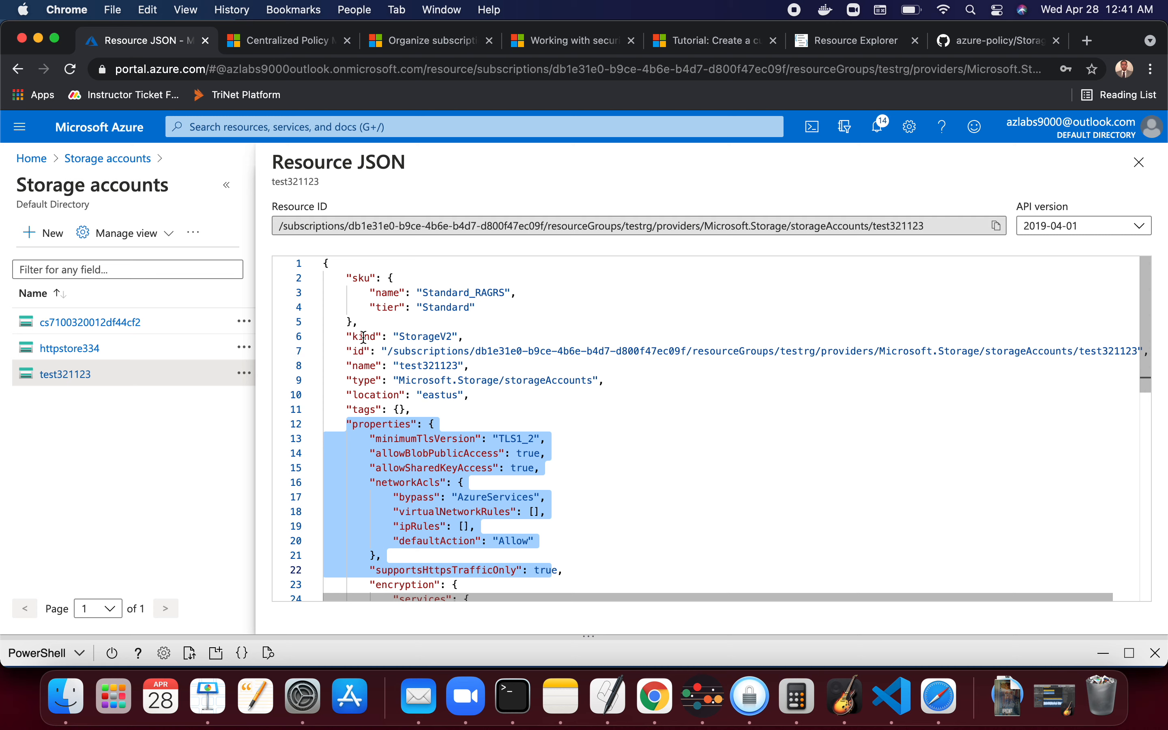
double_click(378, 379)
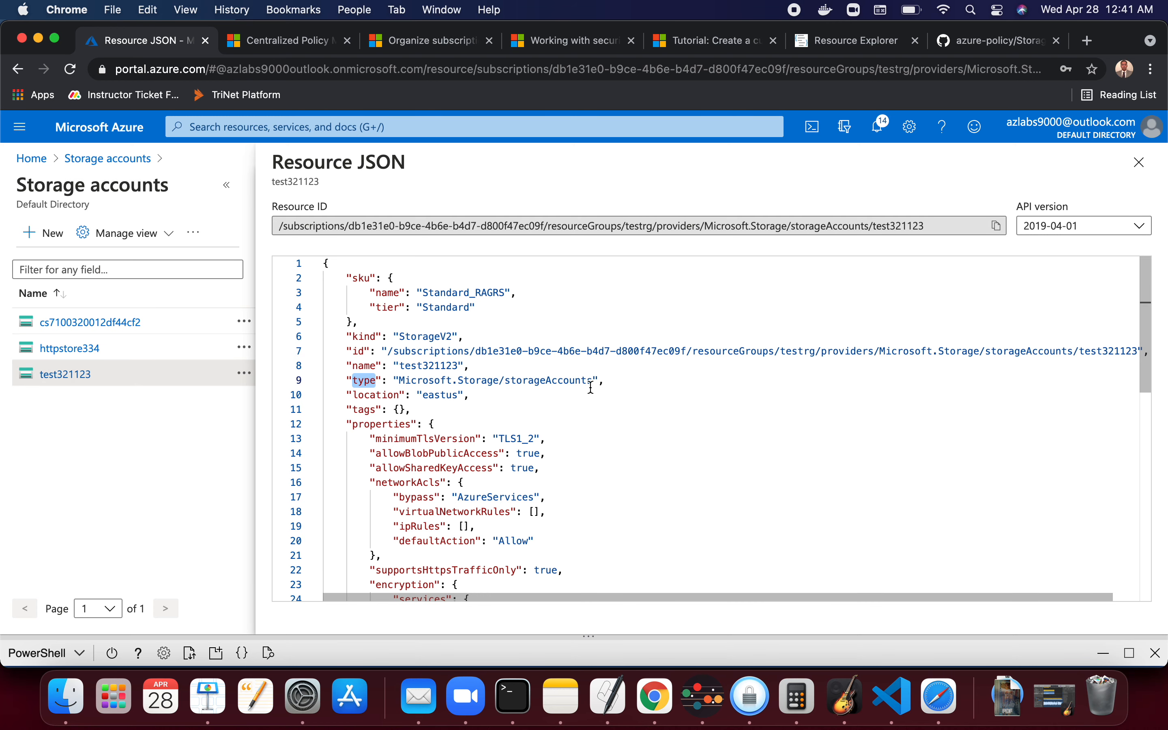
drag(618, 381, 355, 386)
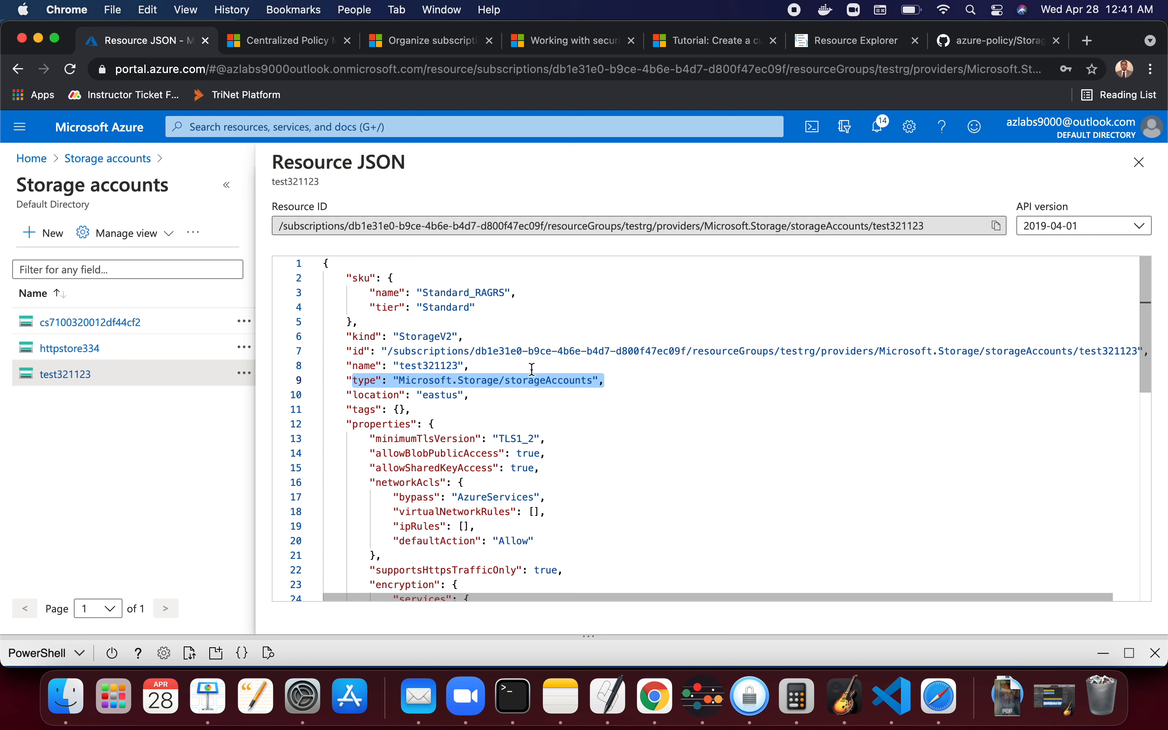
drag(498, 438, 533, 434)
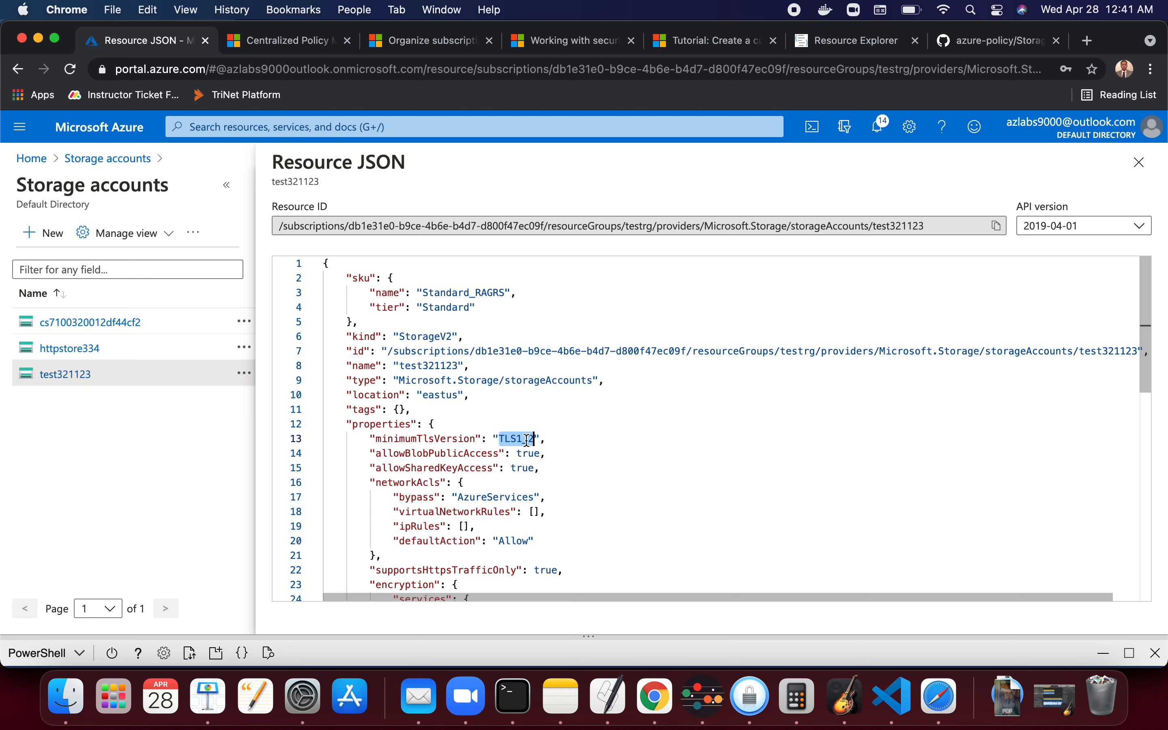
click(477, 454)
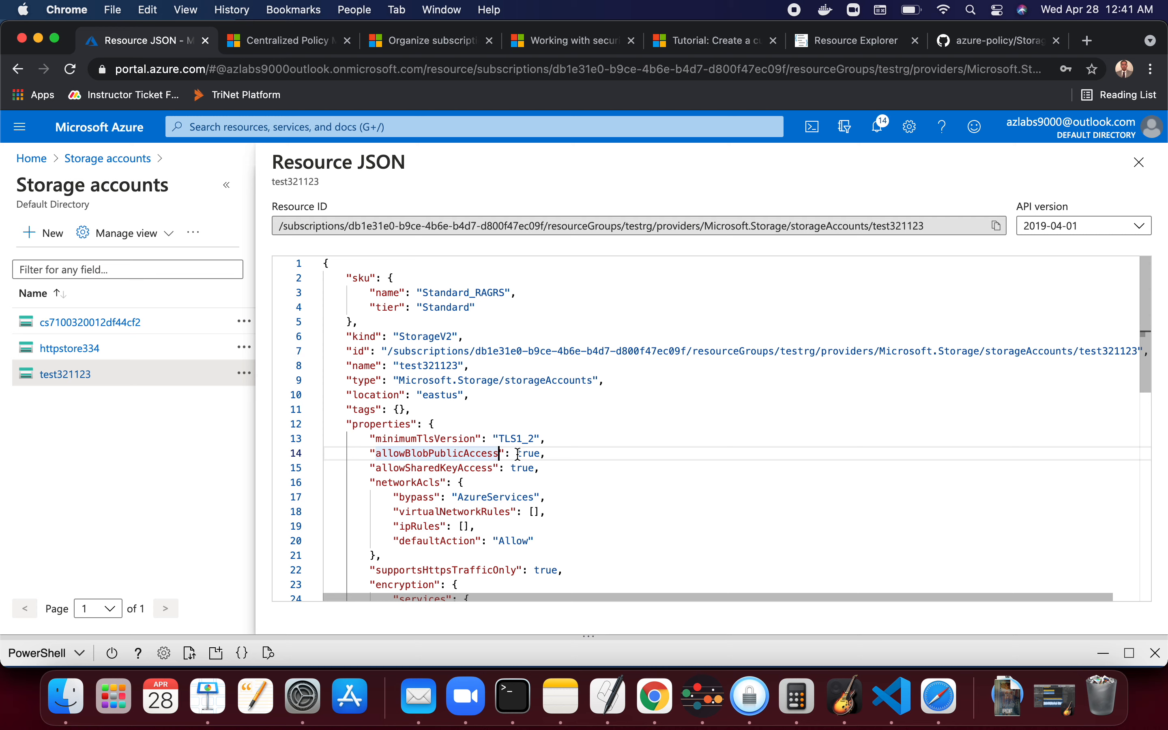
drag(554, 455, 376, 454)
key(super+c)
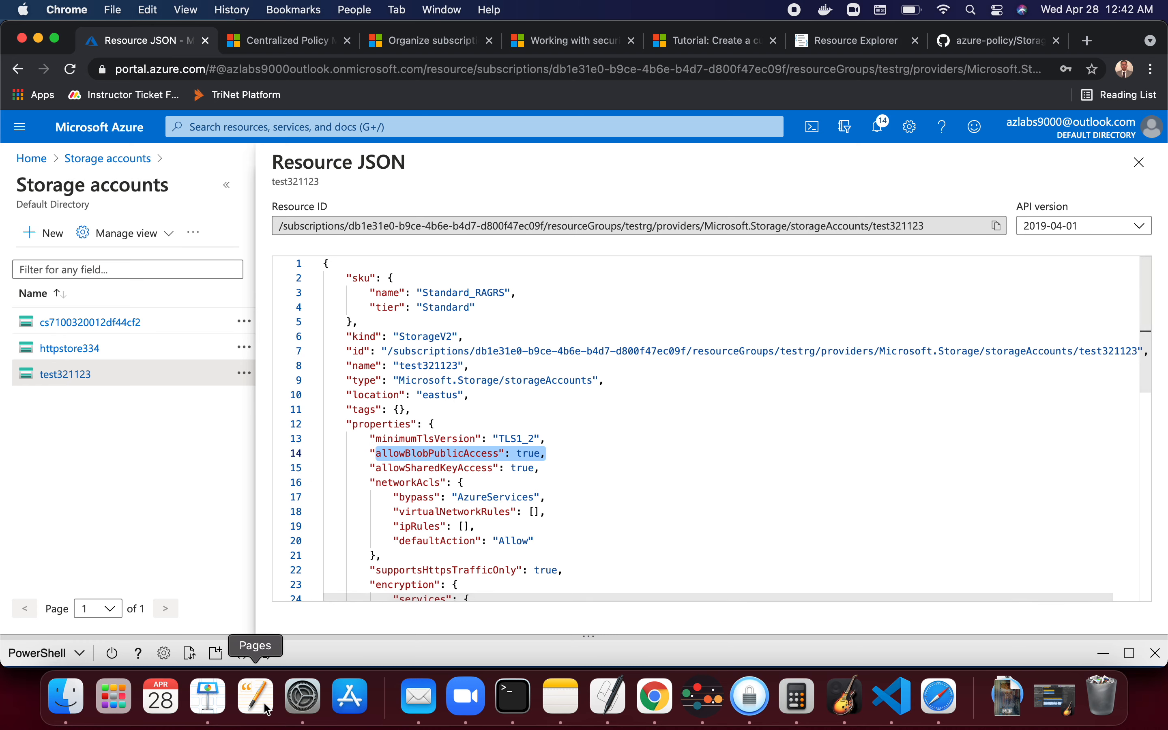
- Switch to Notes, create a new note and paste the copied allowBlobPublicAccess line into it
click(554, 695)
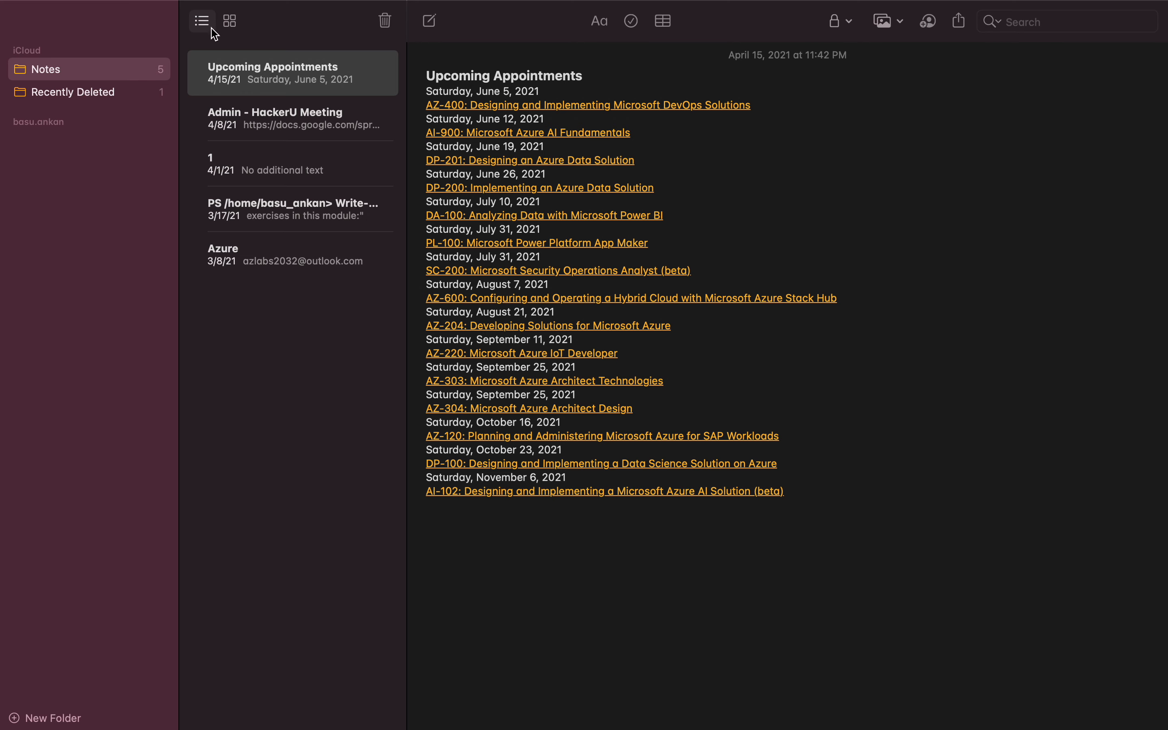
click(432, 22)
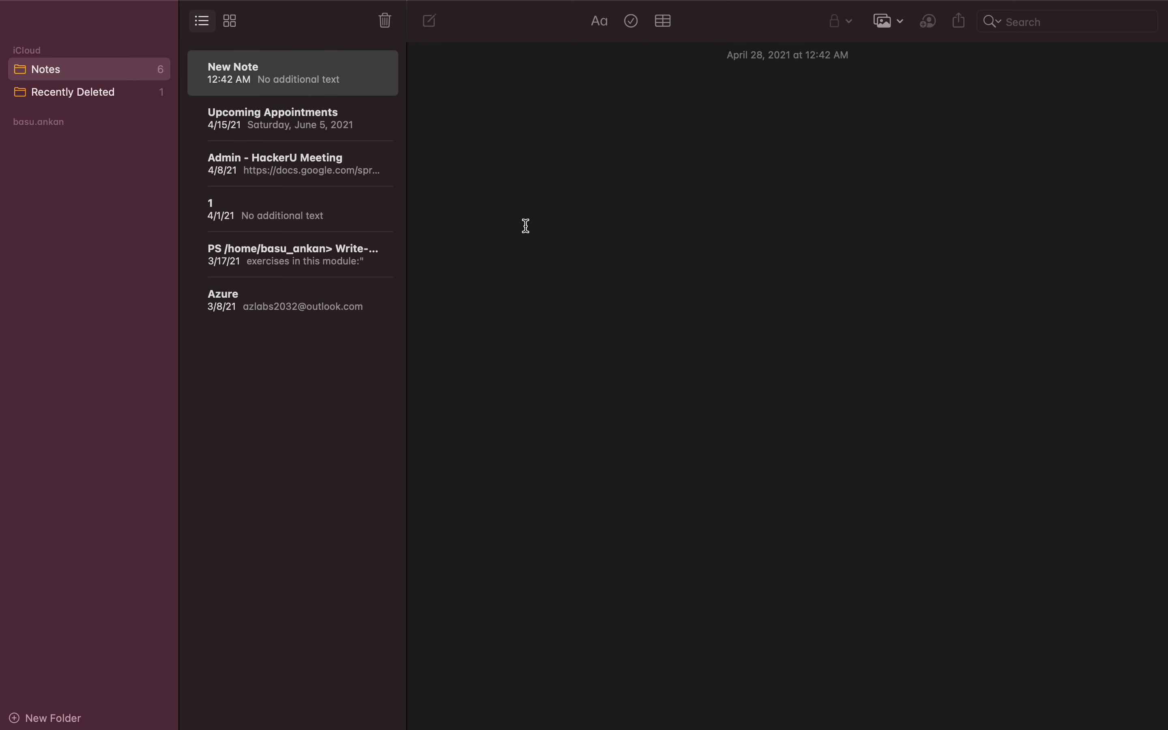
key(super+v)
key(ctrl+Left)
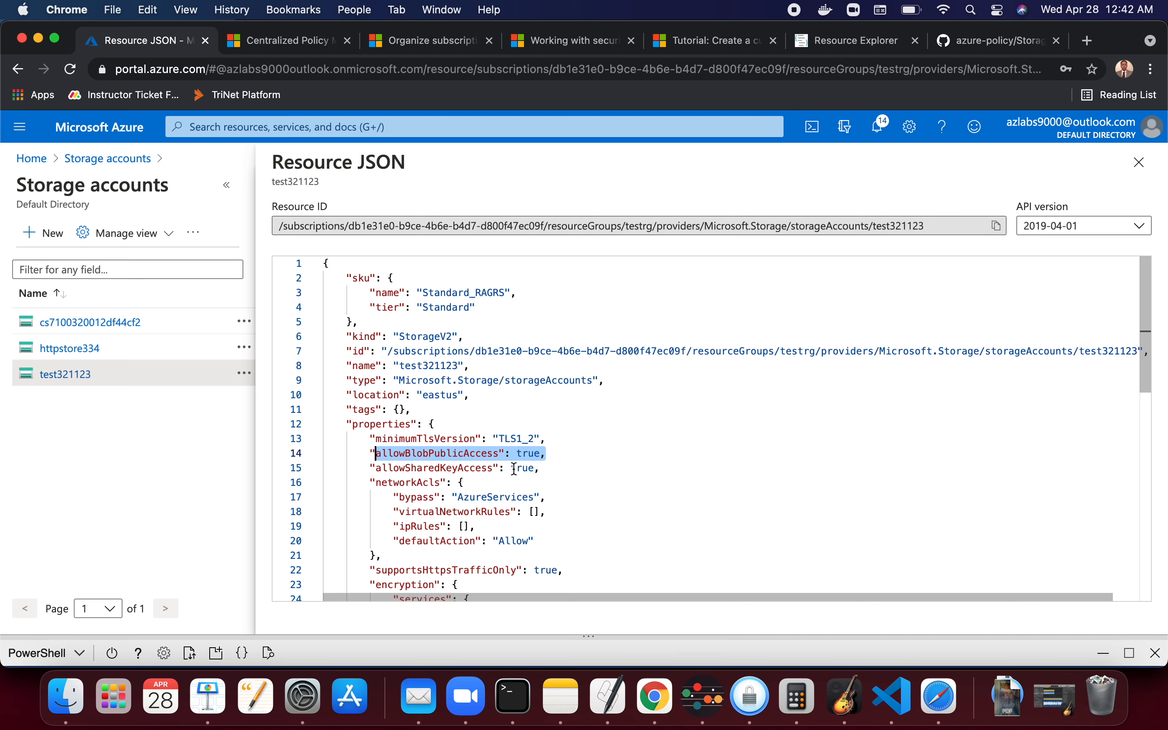
- Copy the supportsHttpsTrafficOnly property name from the storage account's resource JSON
scroll(515, 470, down, 4)
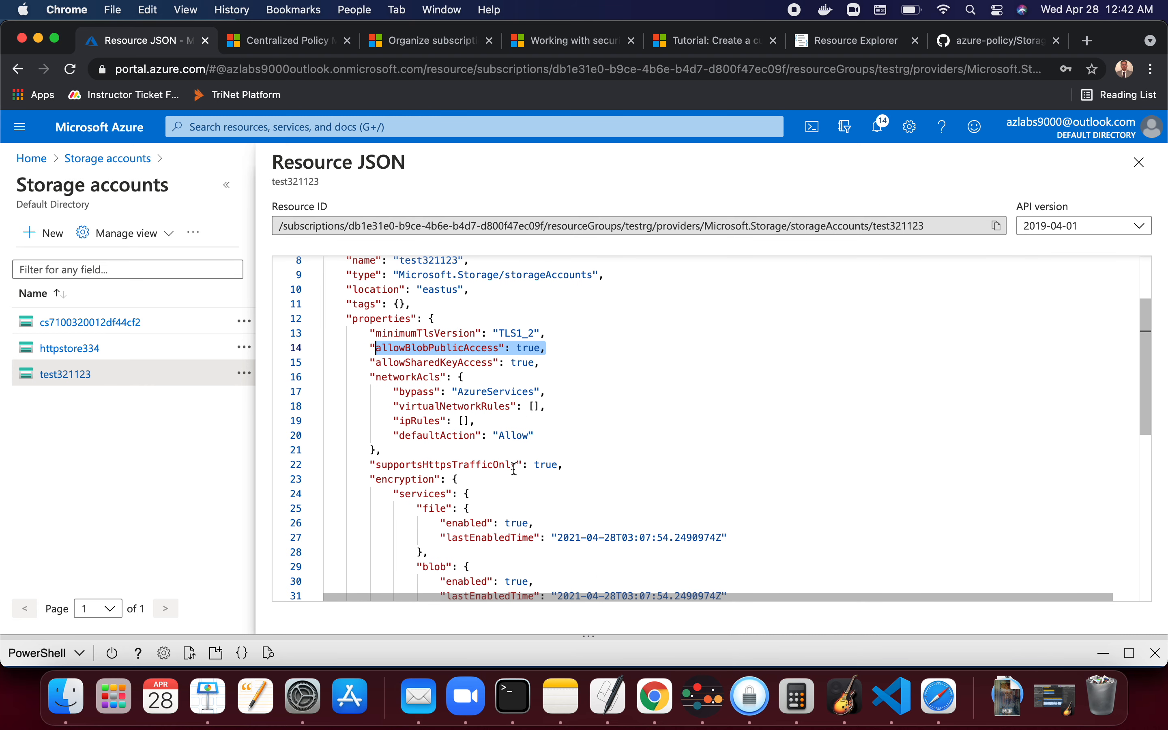
scroll(515, 469, down, 2)
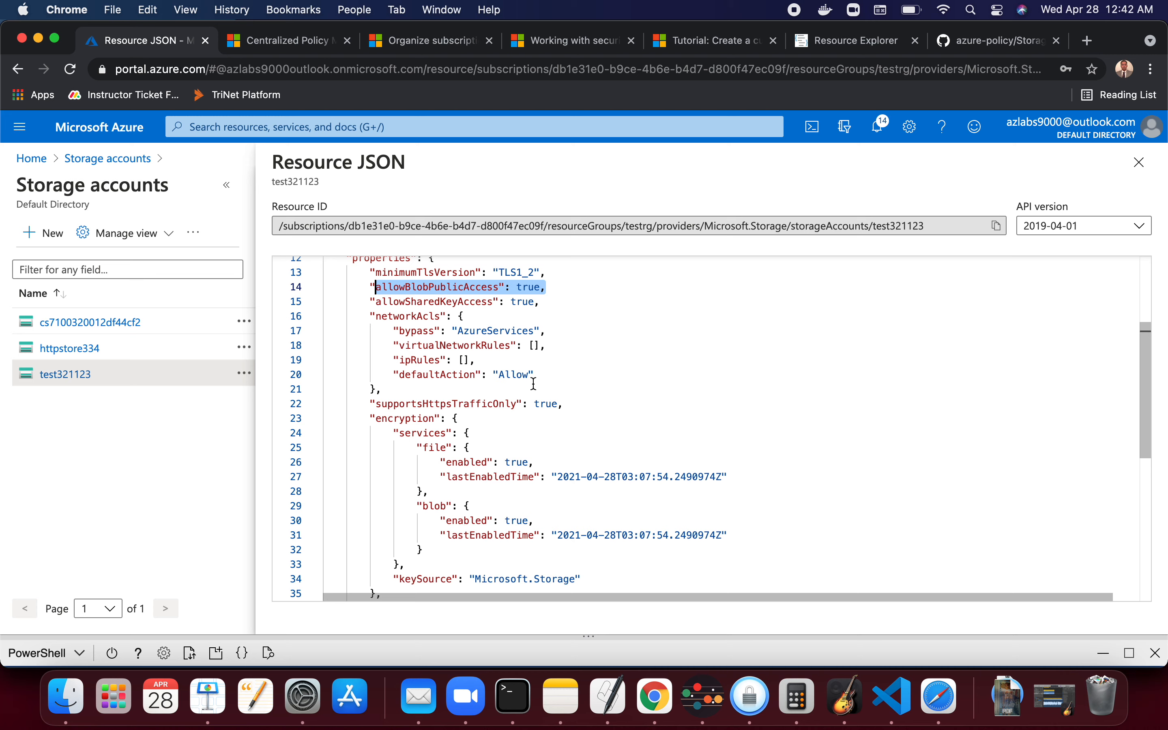
scroll(434, 350, down, 3)
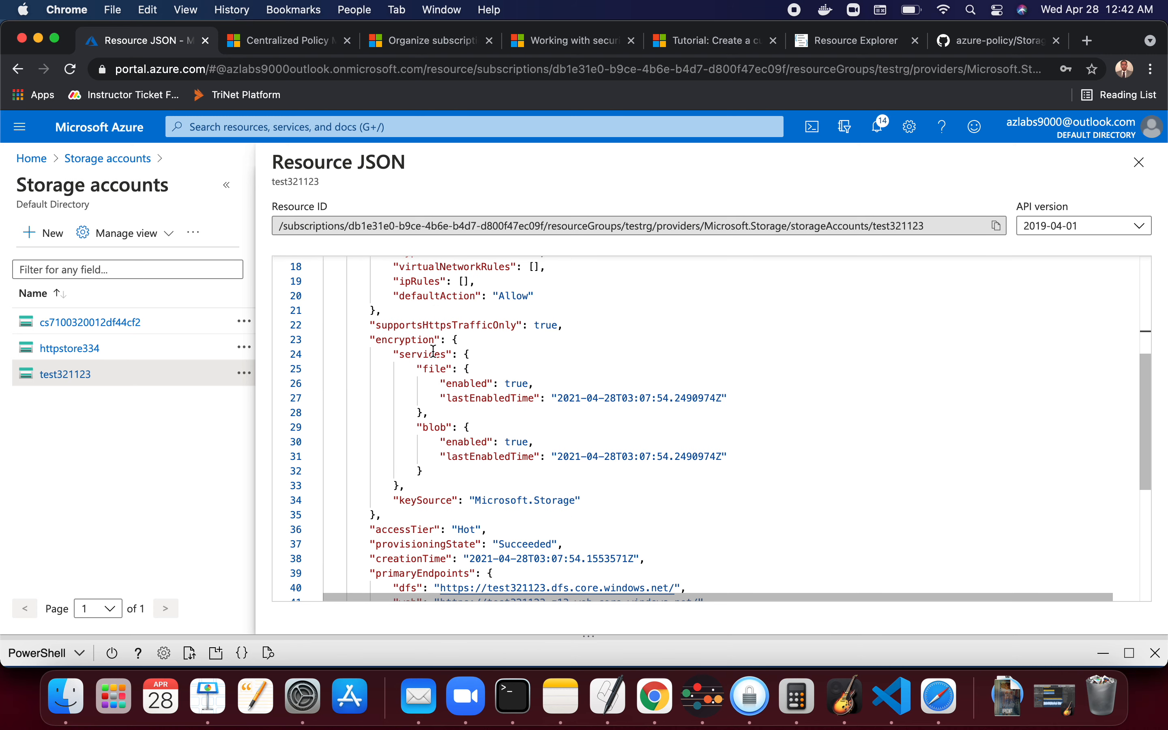
click(516, 325)
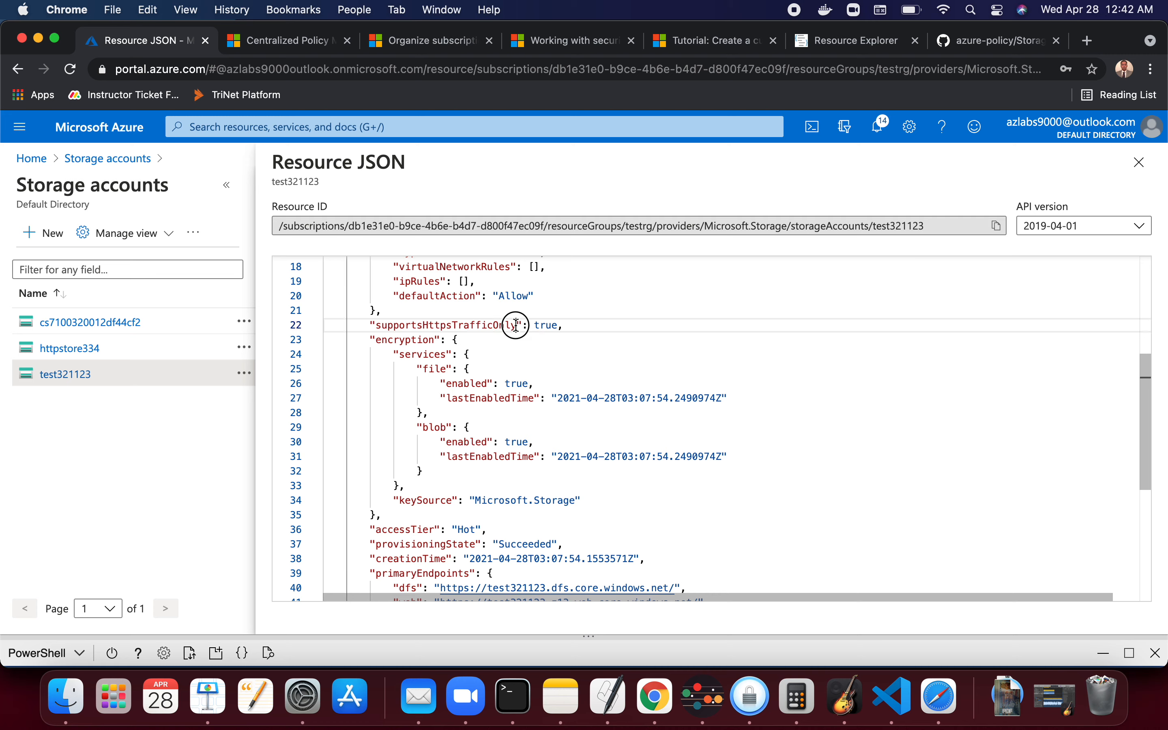
drag(516, 325, 379, 320)
key(super+c)
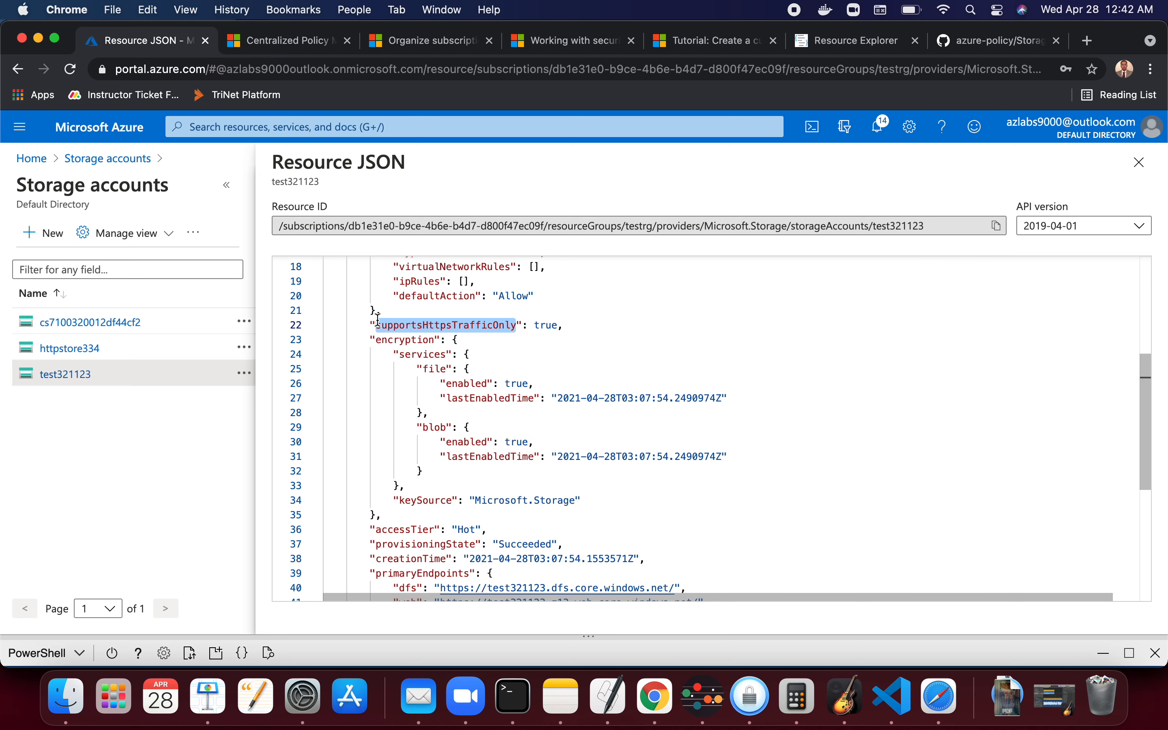
- Paste supportsHttpsTrafficOnly into the note on its own line and return to the browser
key(super+Tab)
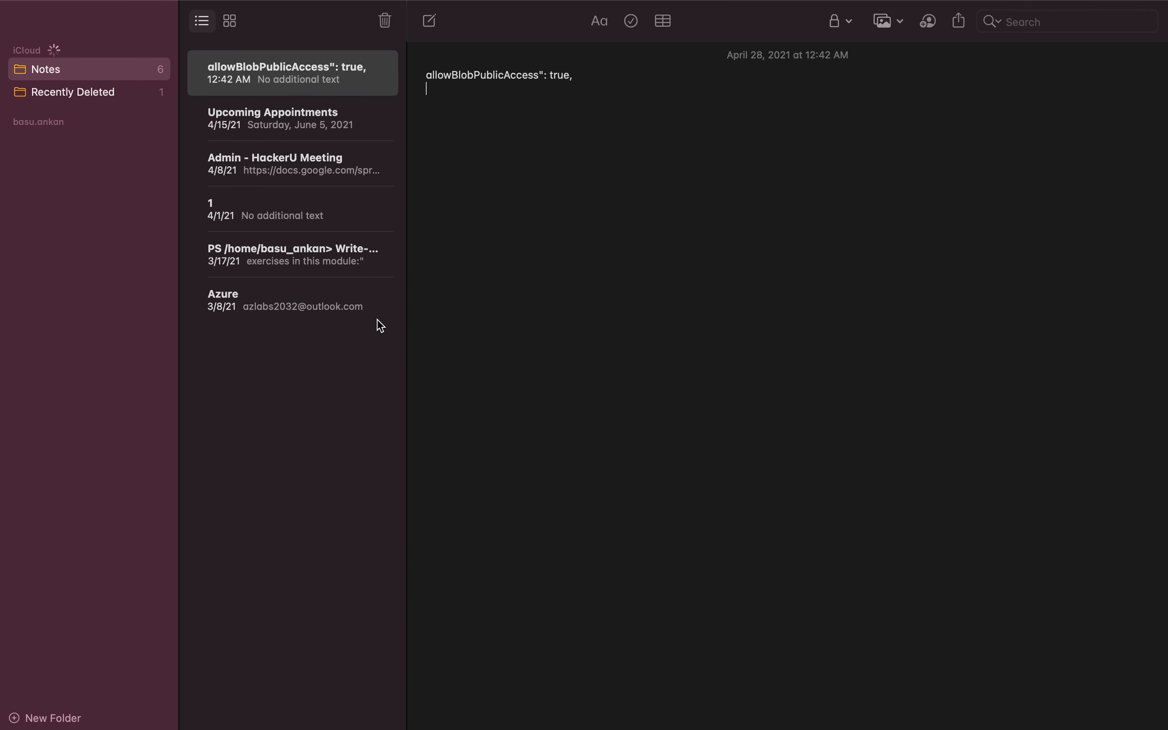
key(super+v)
key(Return)
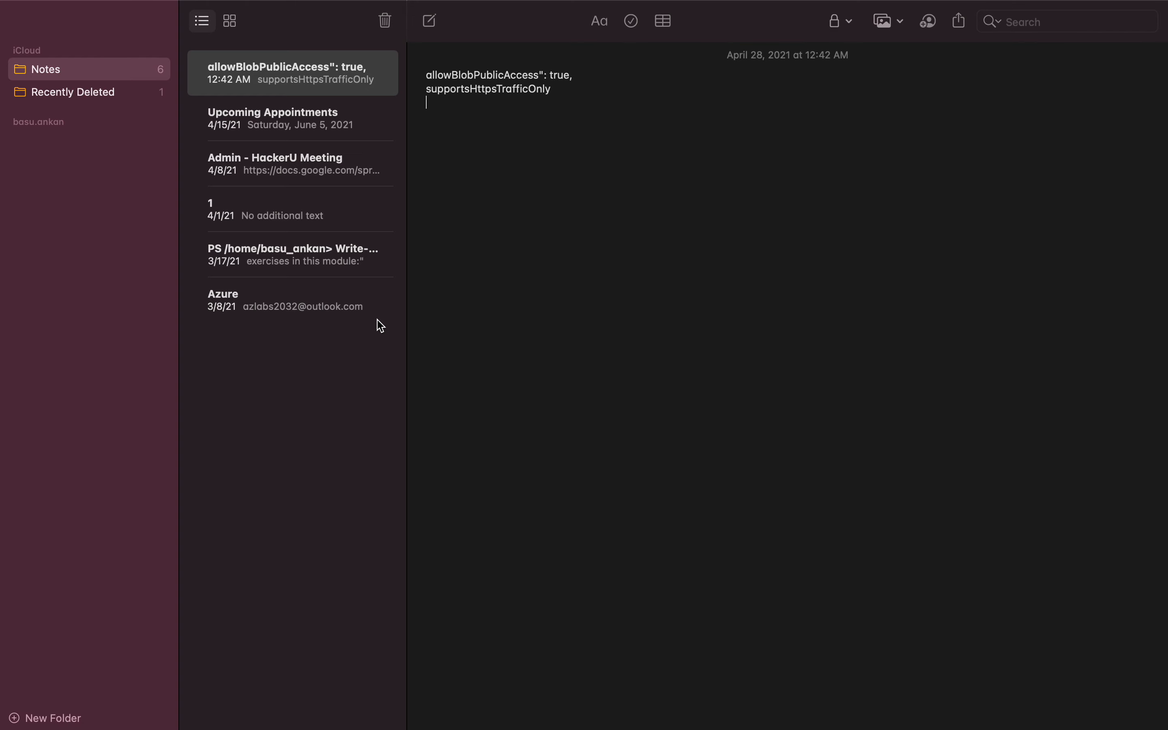
key(BackSpace)
key(super+Tab)
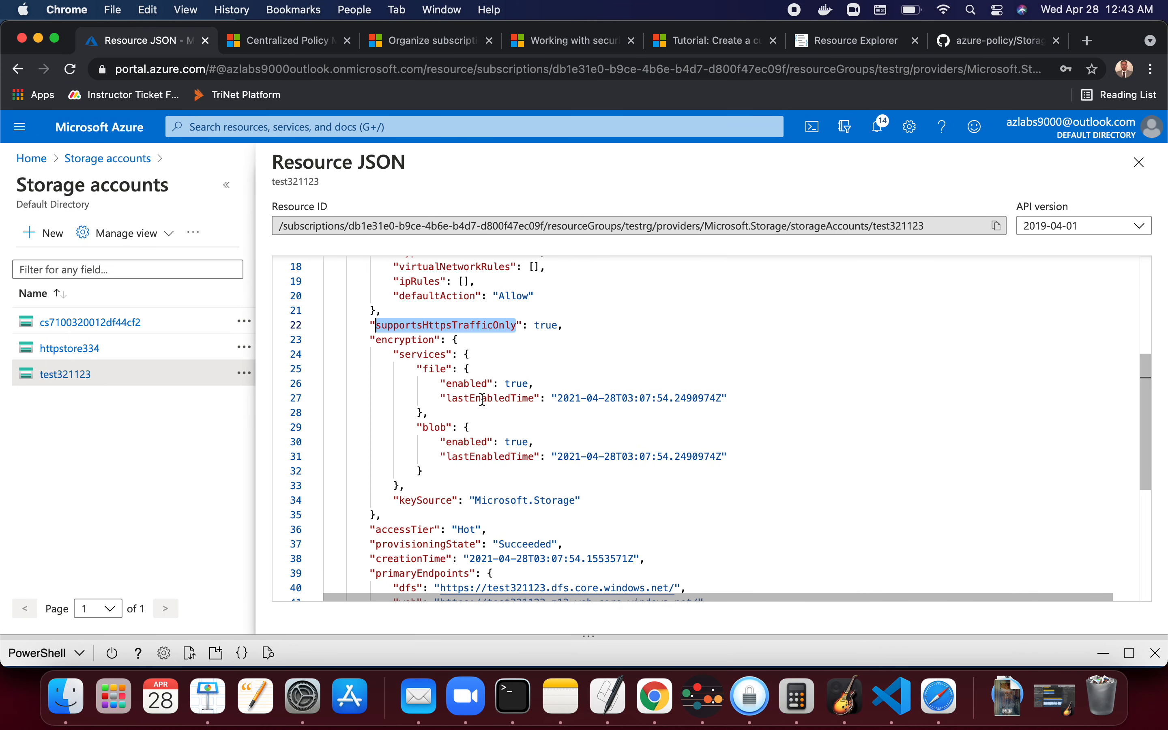
- Scroll through the storage account's resource JSON properties
scroll(483, 400, down, 5)
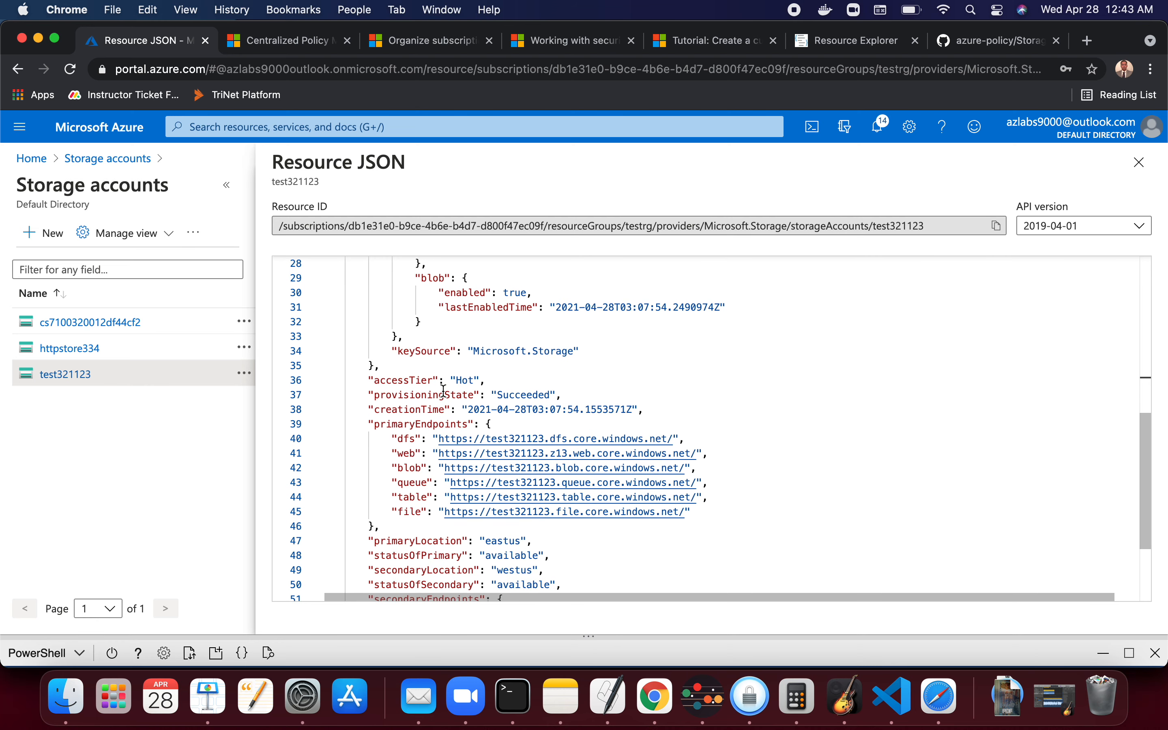
scroll(475, 398, down, 4)
scroll(474, 399, up, 15)
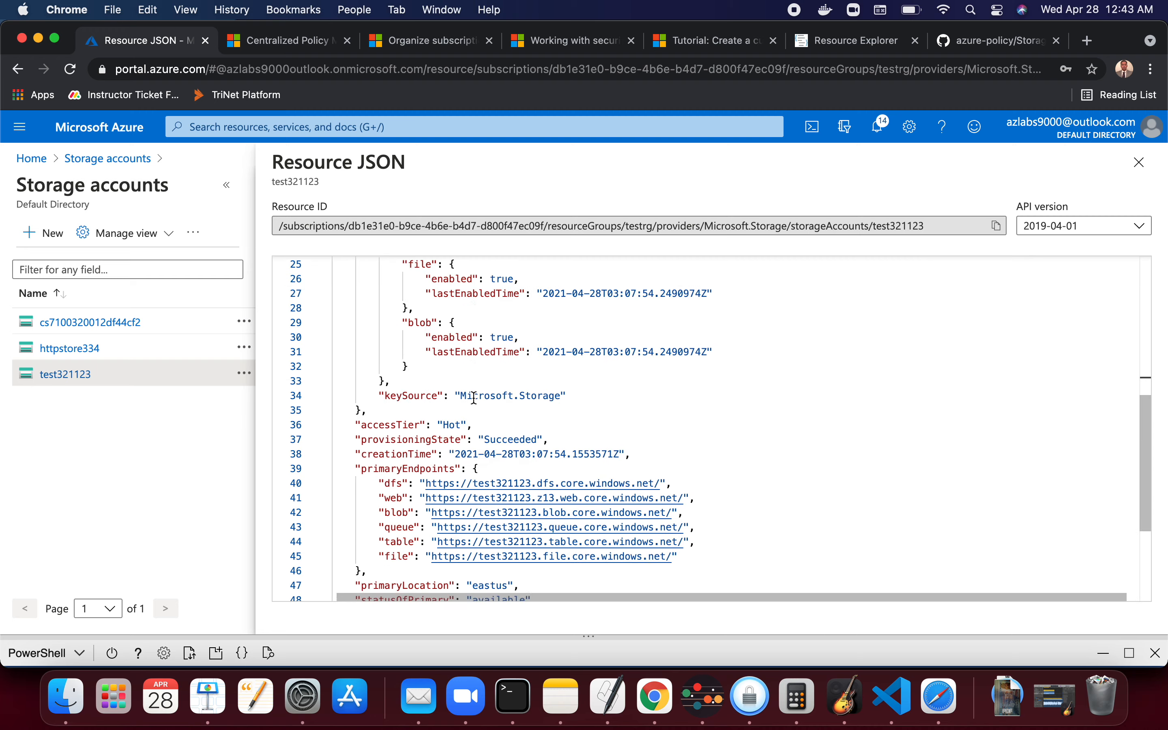
scroll(475, 399, down, 2)
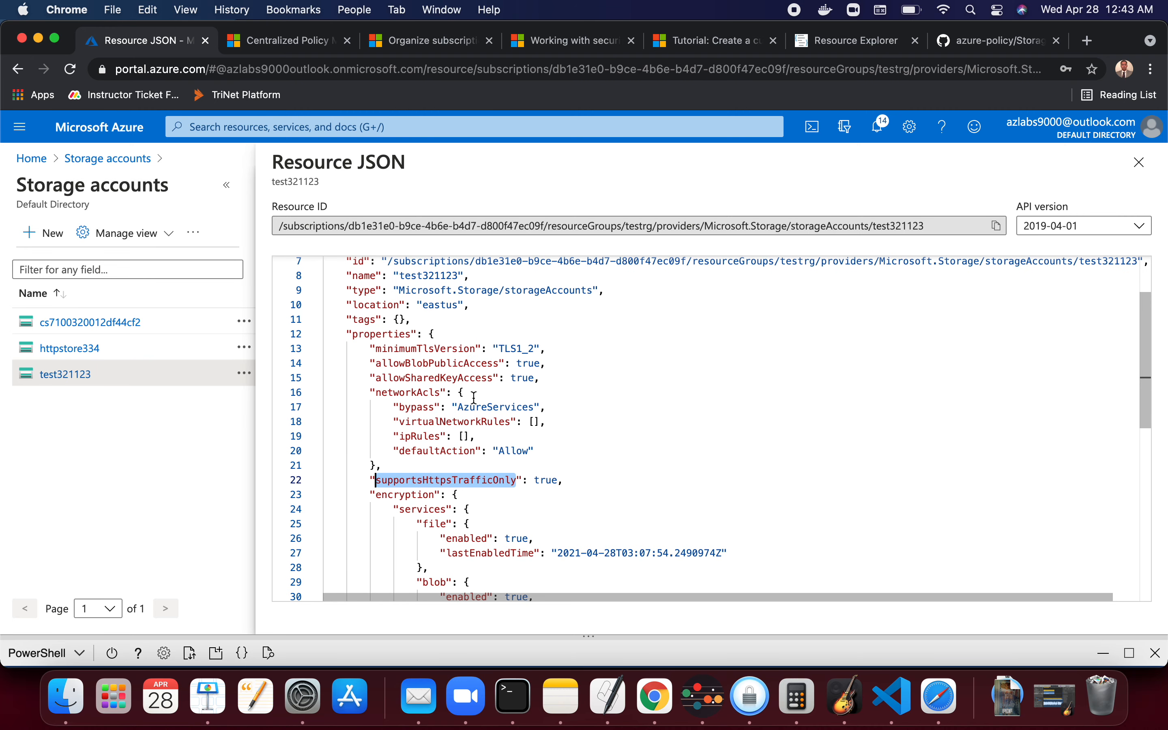
- Scroll through the storage account's resource JSON and switch to the Notes desktop
scroll(475, 399, up, 2)
scroll(475, 399, down, 4)
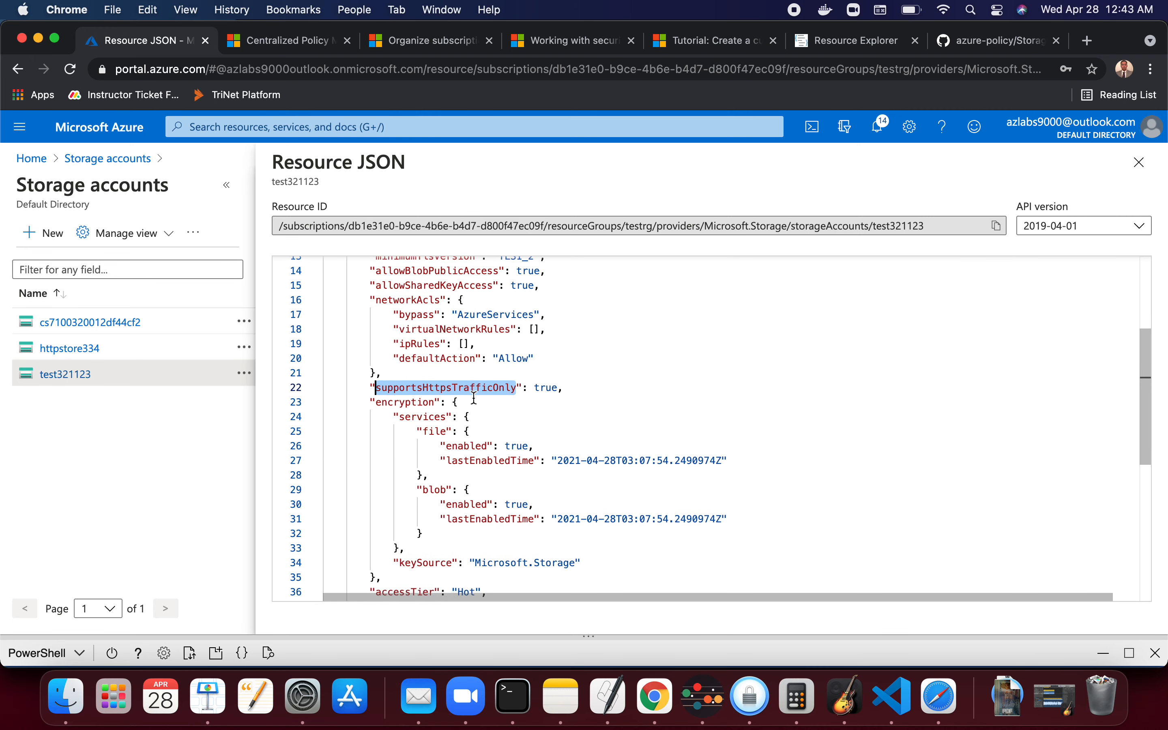
scroll(474, 399, down, 1)
key(ctrl+Right)
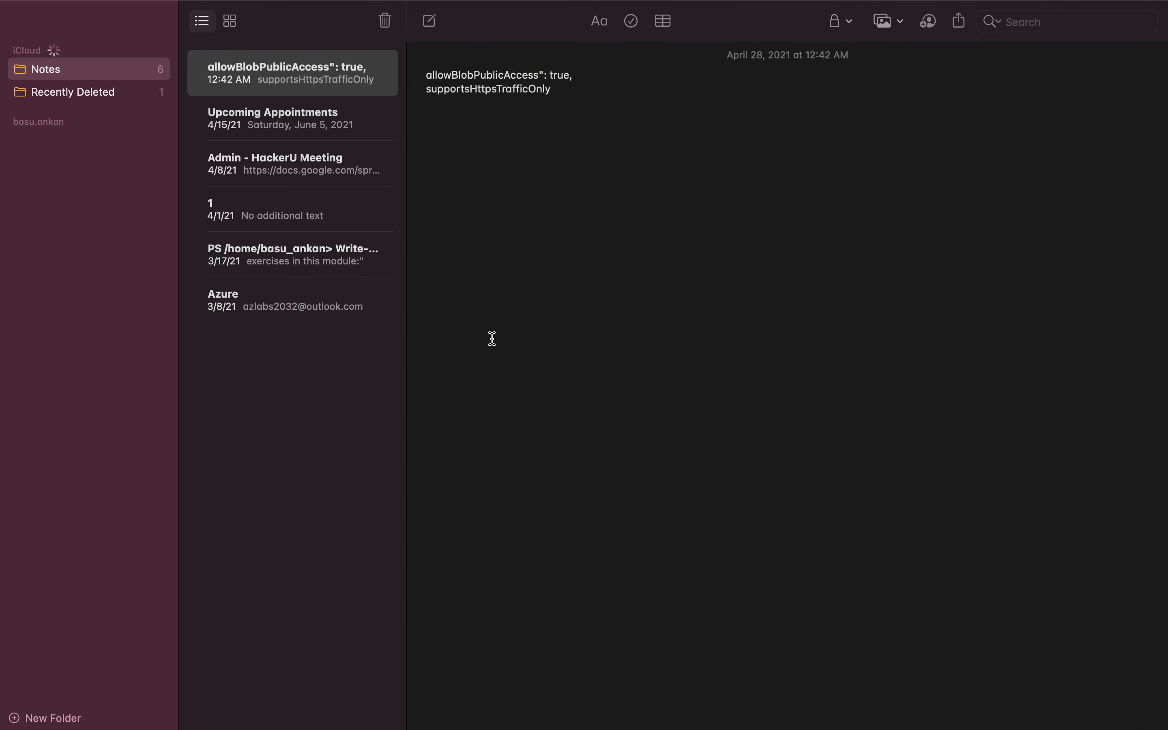
- Switch to Keynote and open the 'How to find properties for policy creation?' slide
key(super+Tab)
key(super+Tab)
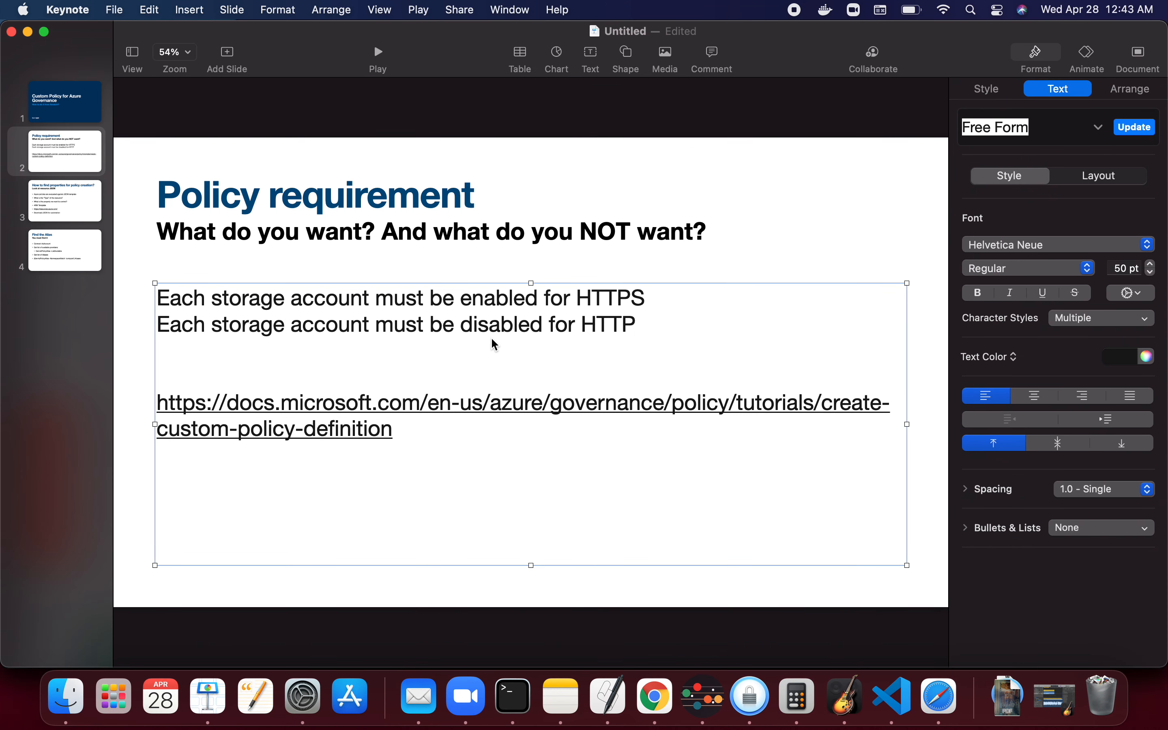
click(73, 203)
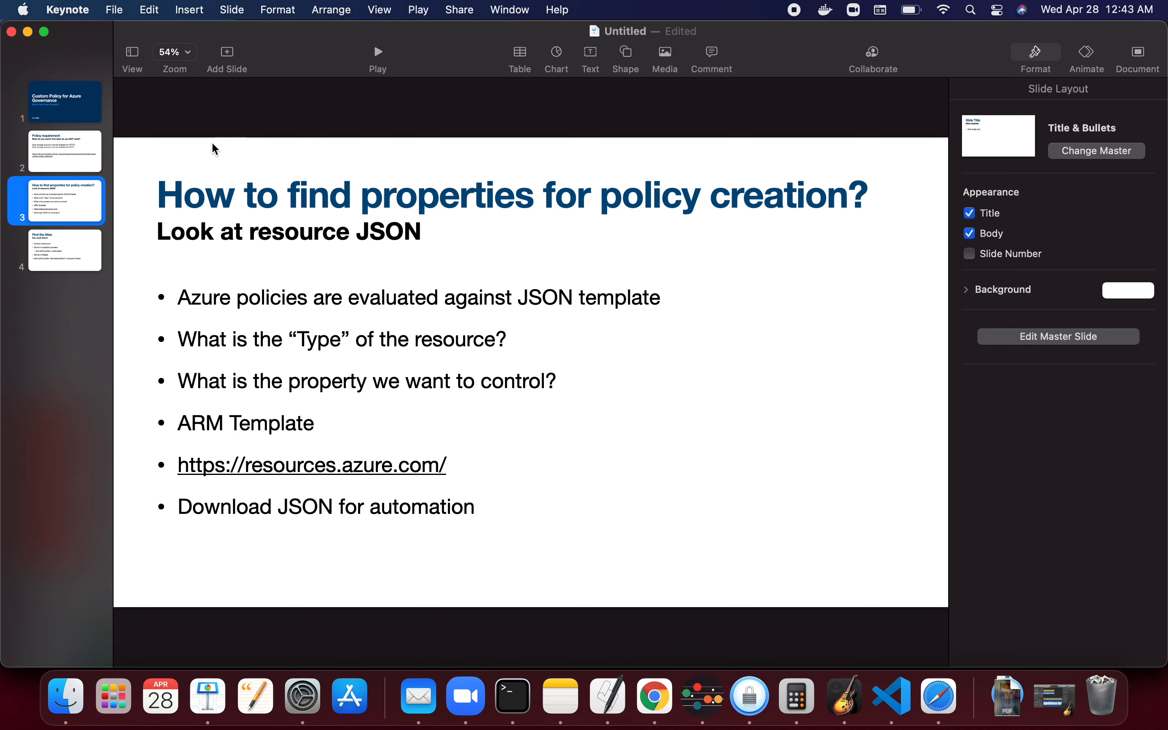
- Return to the browser and start creating a new storage account from the Storage accounts list
key(super+Tab)
key(super+Tab)
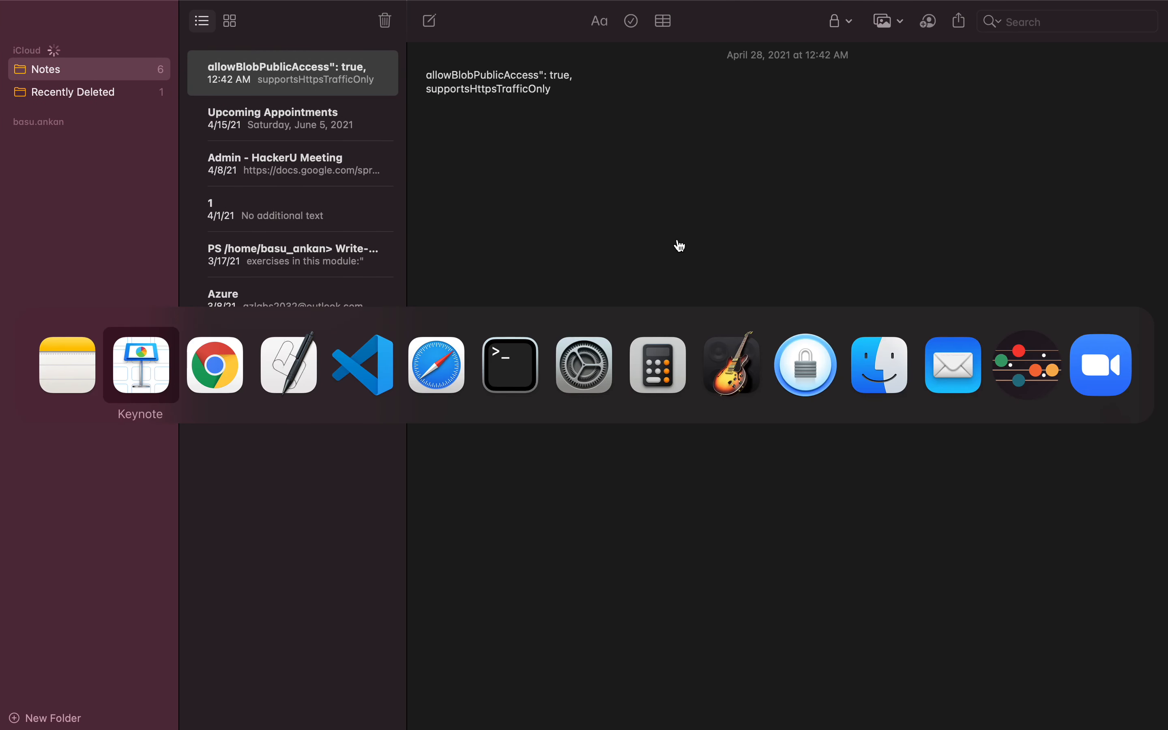
key(super+Tab)
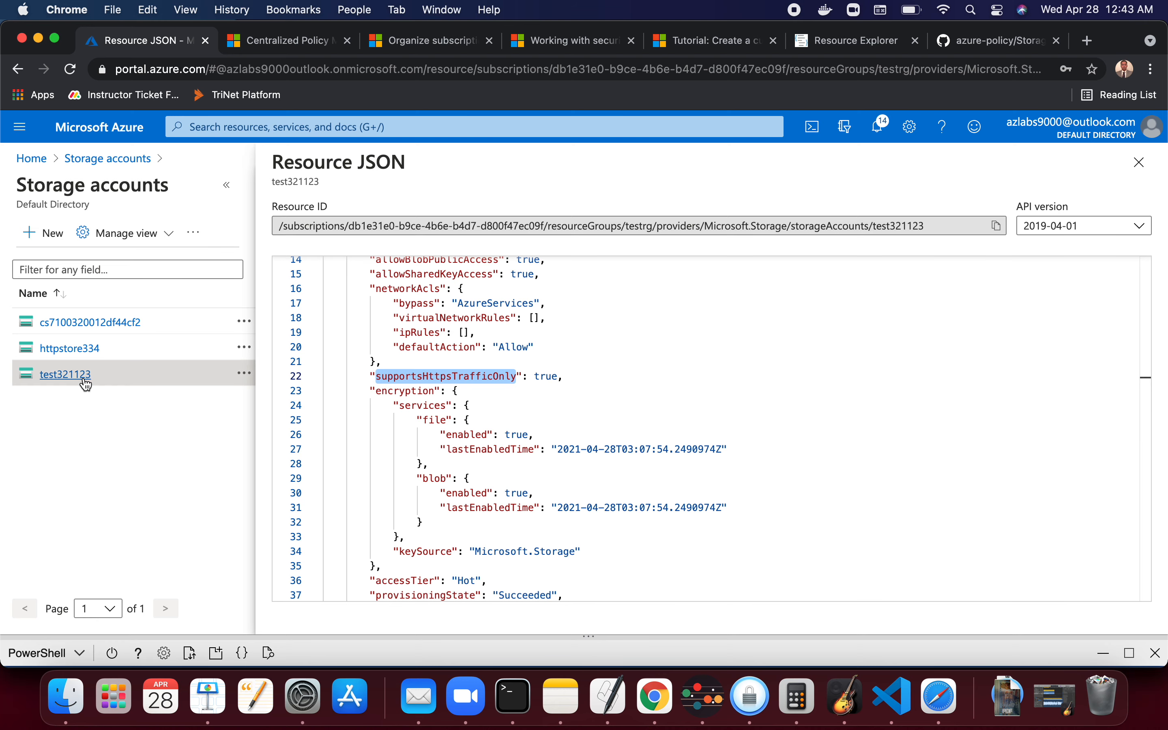
click(104, 159)
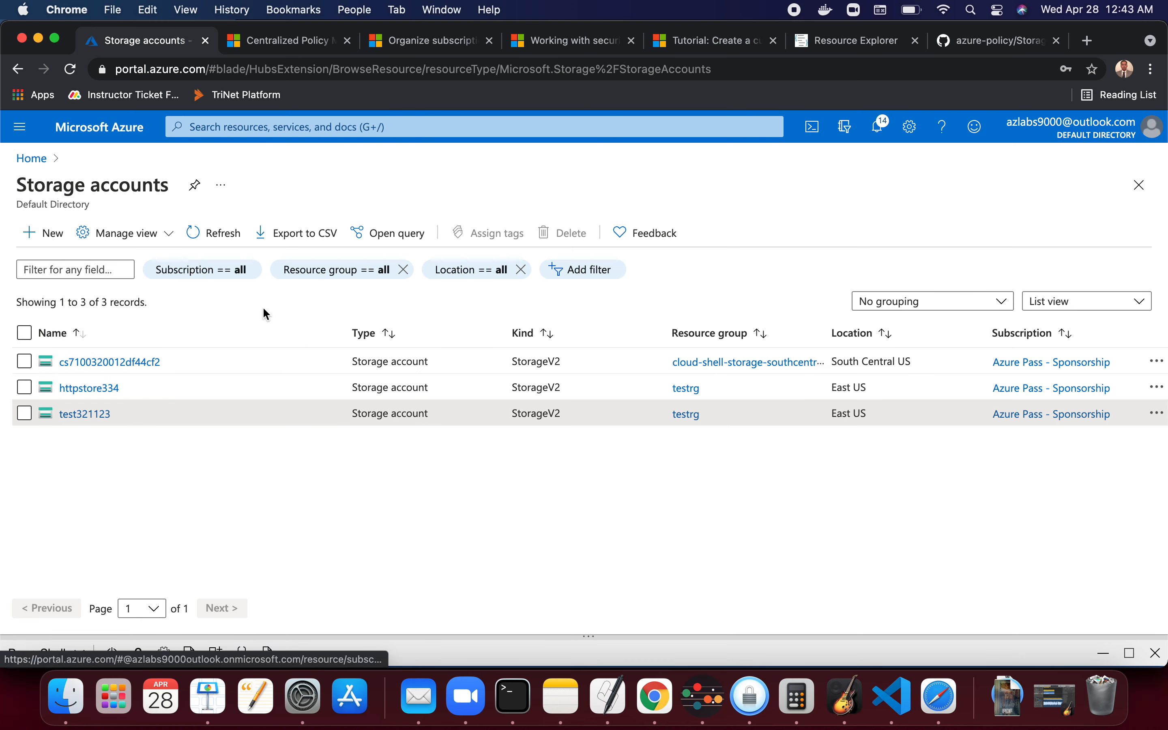
click(54, 233)
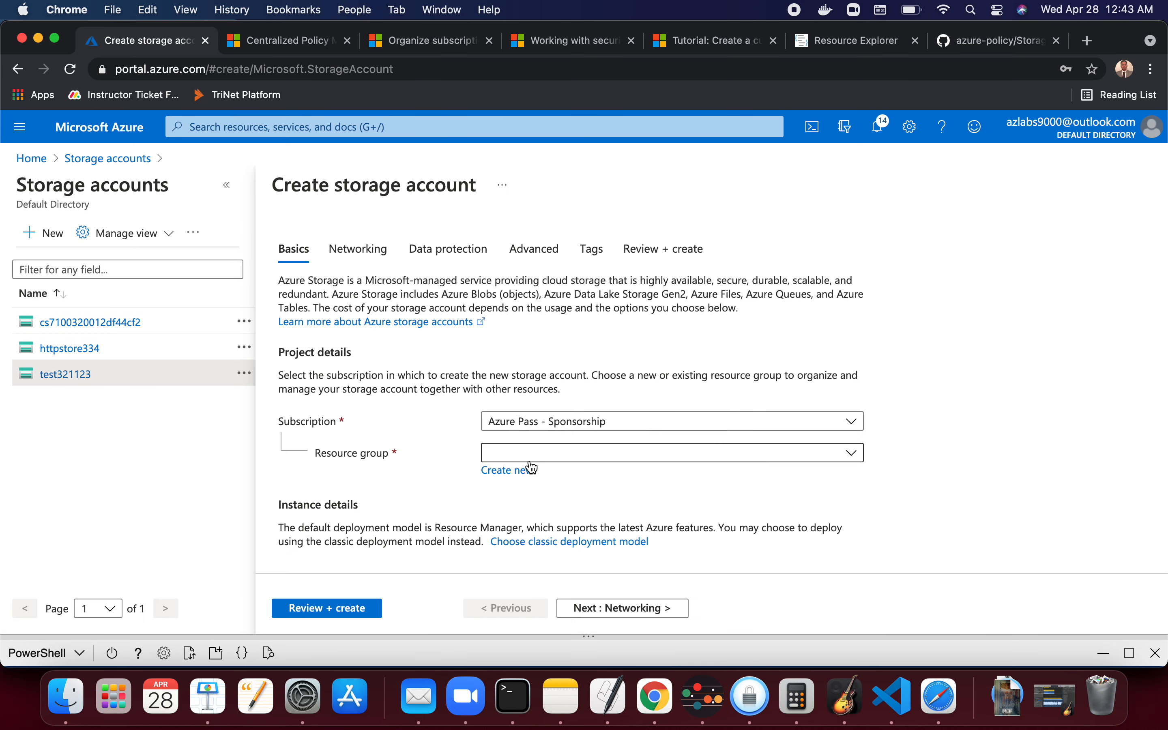
- Choose the testrg resource group and enter teret as the storage account name
click(547, 461)
click(534, 533)
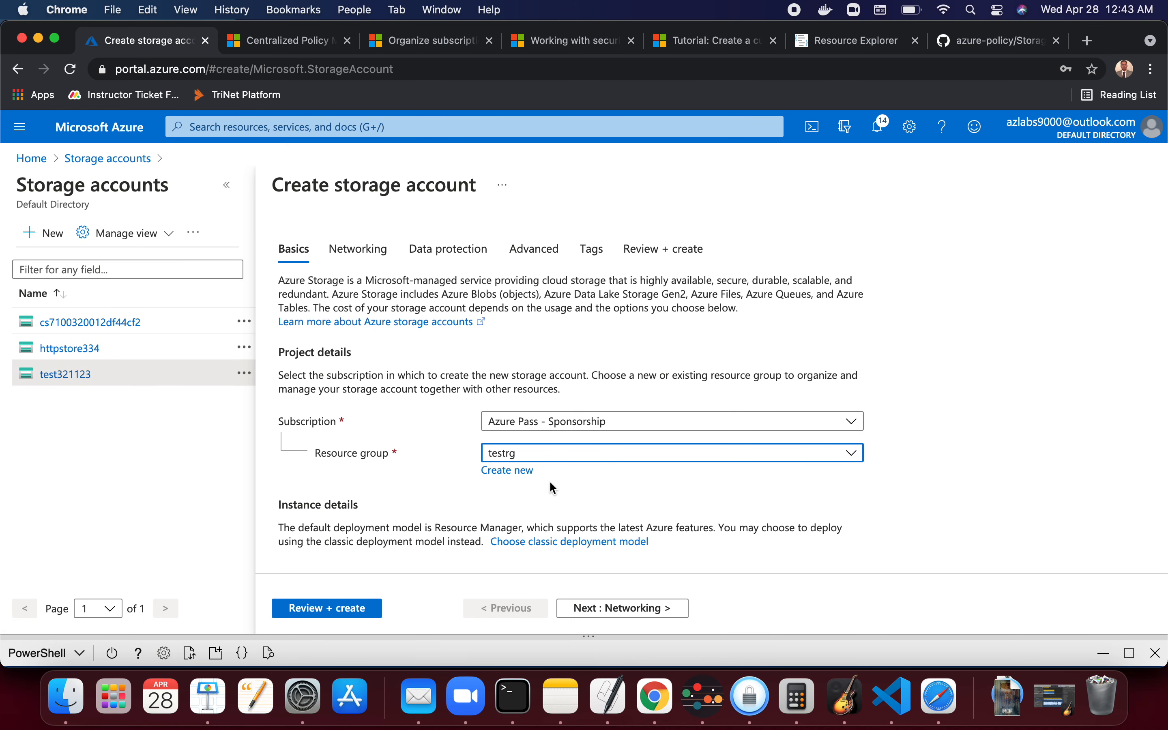
scroll(535, 541, down, 3)
click(560, 425)
text(te)
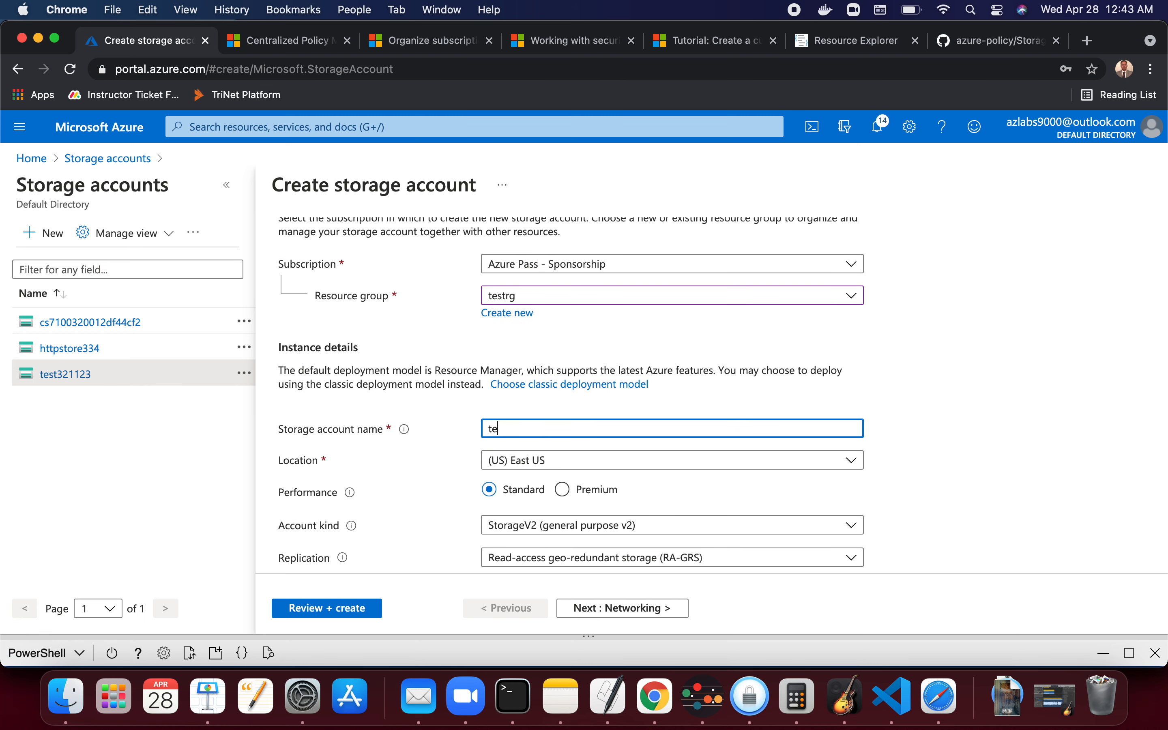
text(ret)
scroll(493, 438, up, 1)
scroll(496, 441, down, 2)
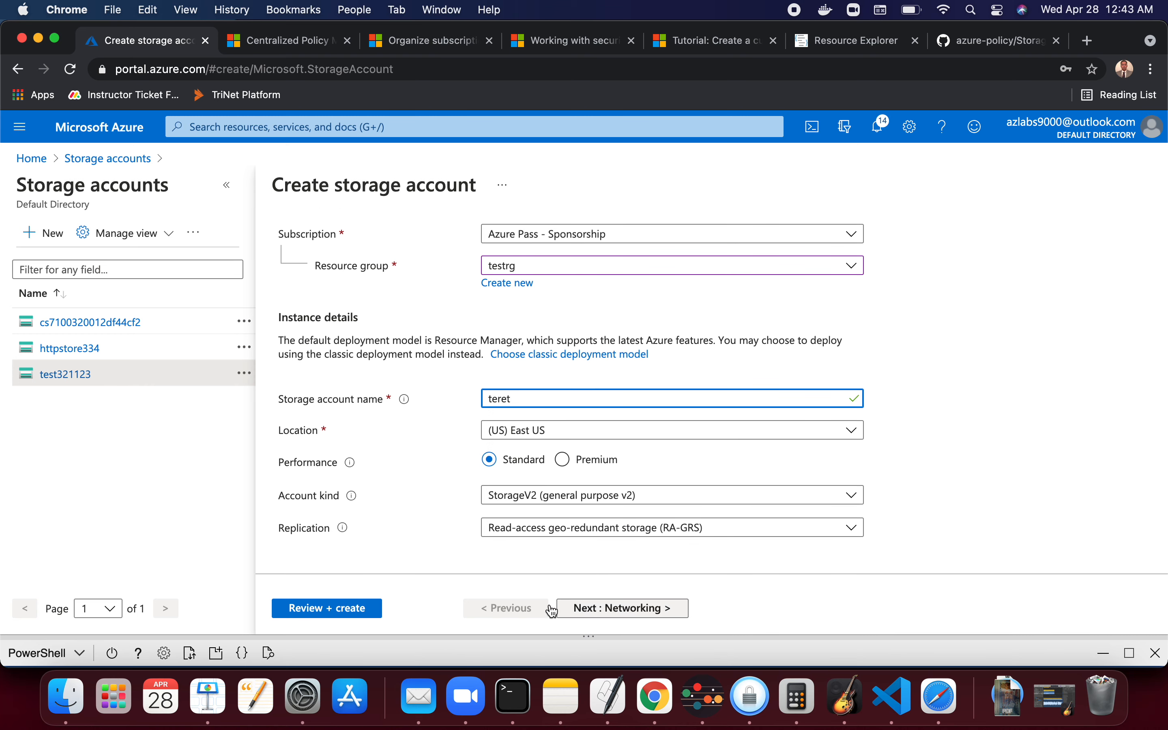
- Advance to the Advanced settings, set Secure transfer required to Disabled, and go to Review + create
click(596, 611)
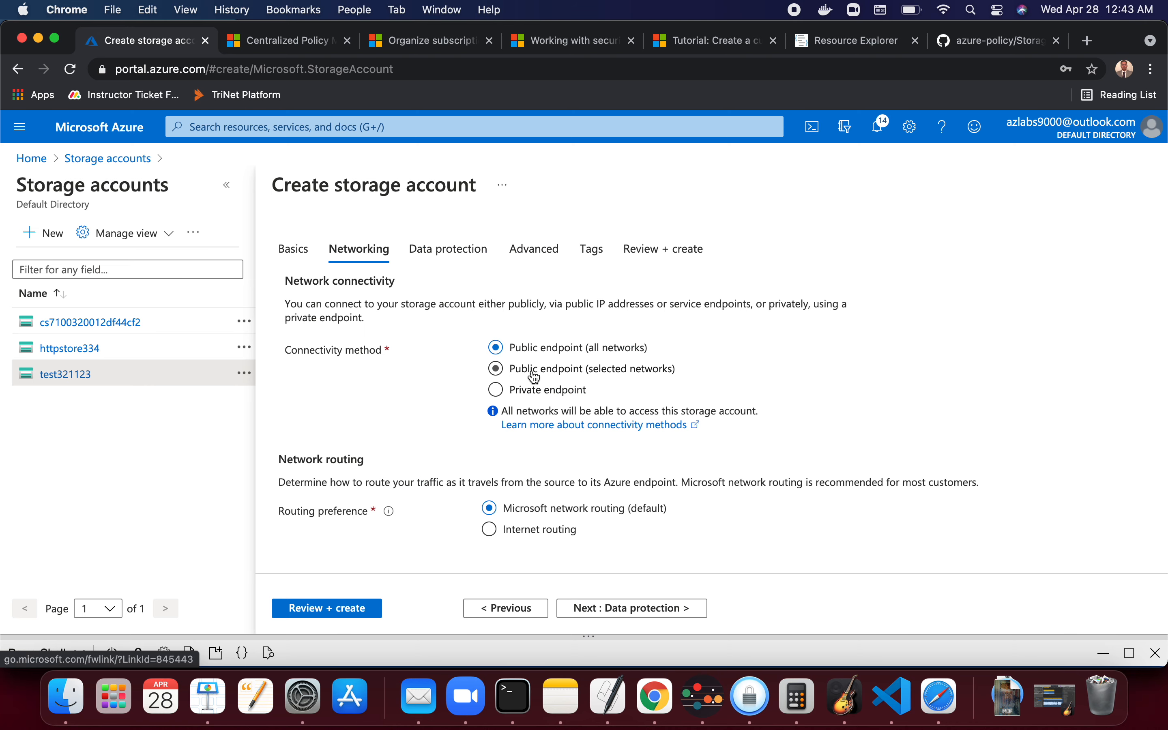
click(630, 612)
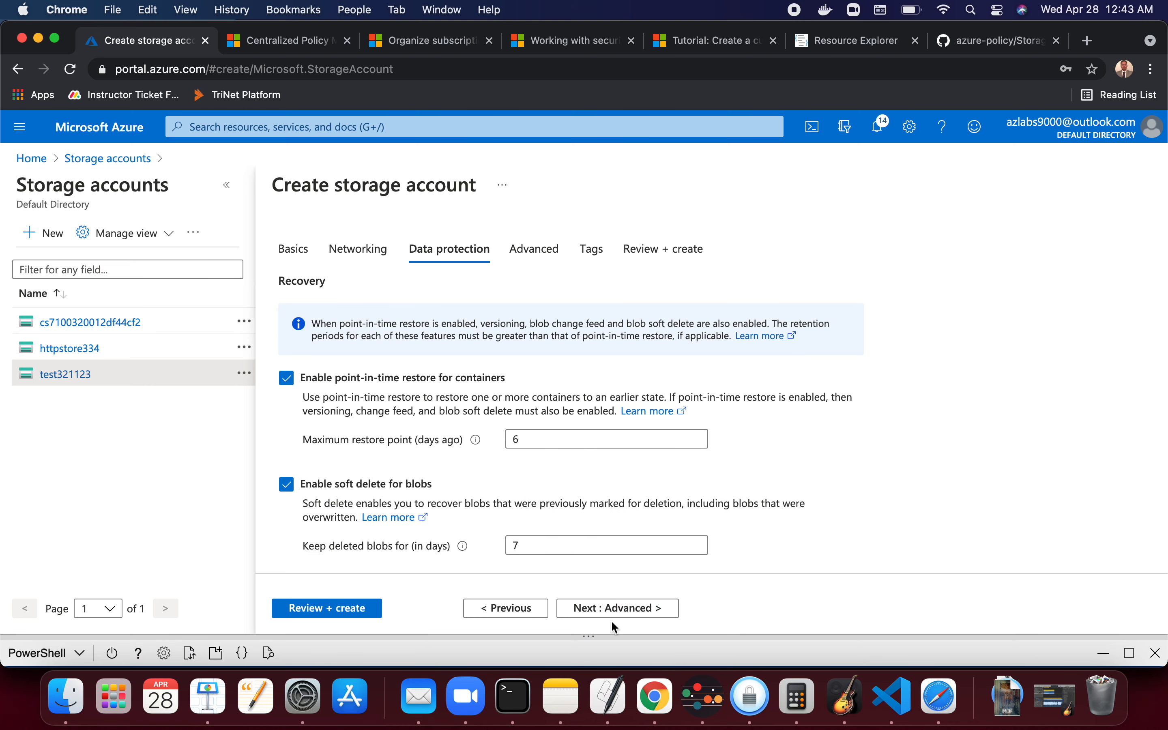
click(623, 611)
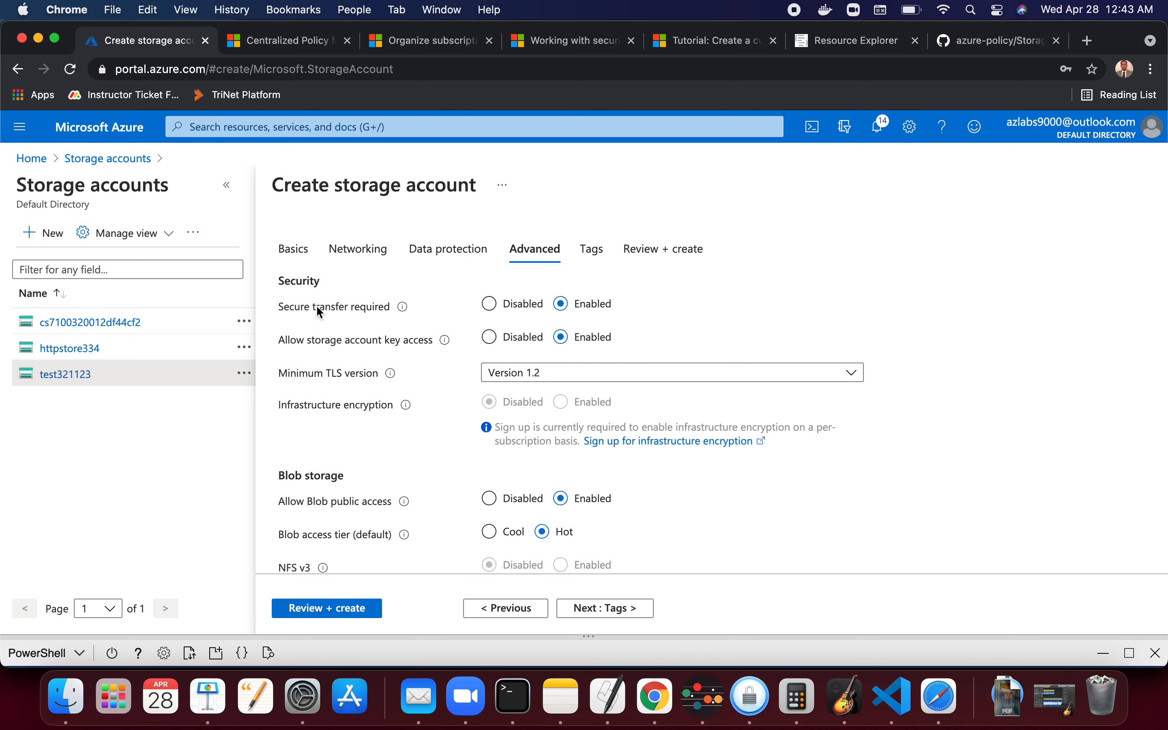
click(490, 303)
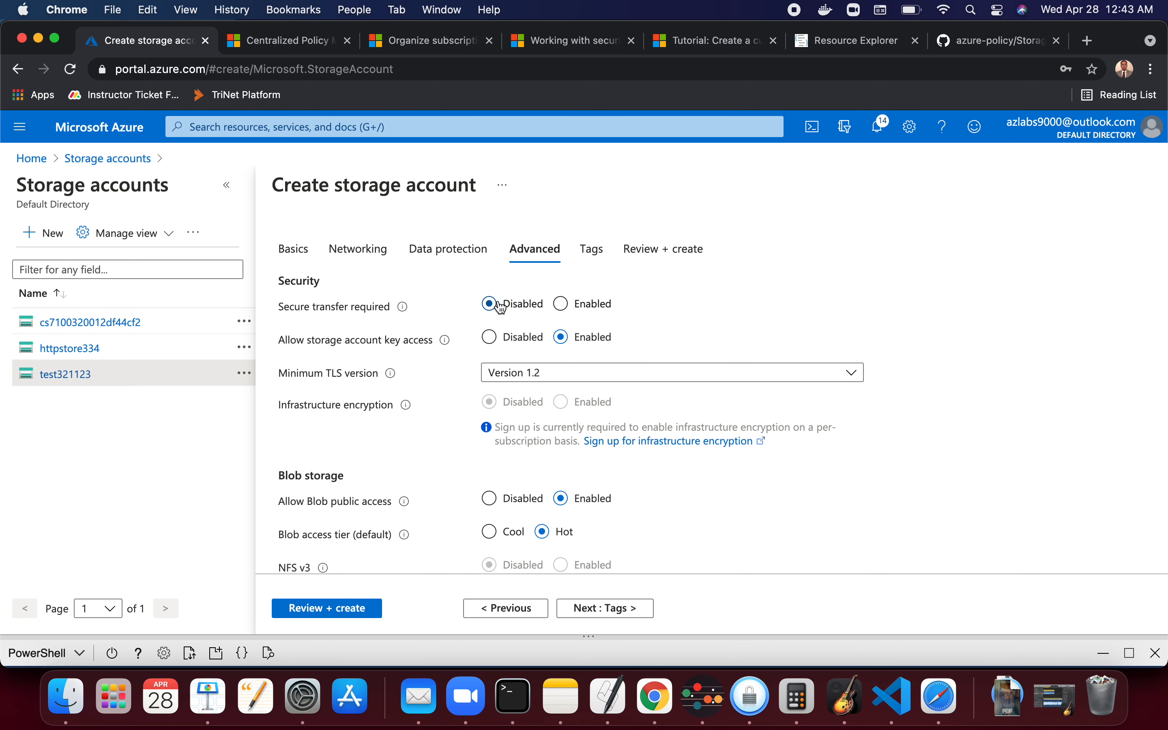
click(606, 618)
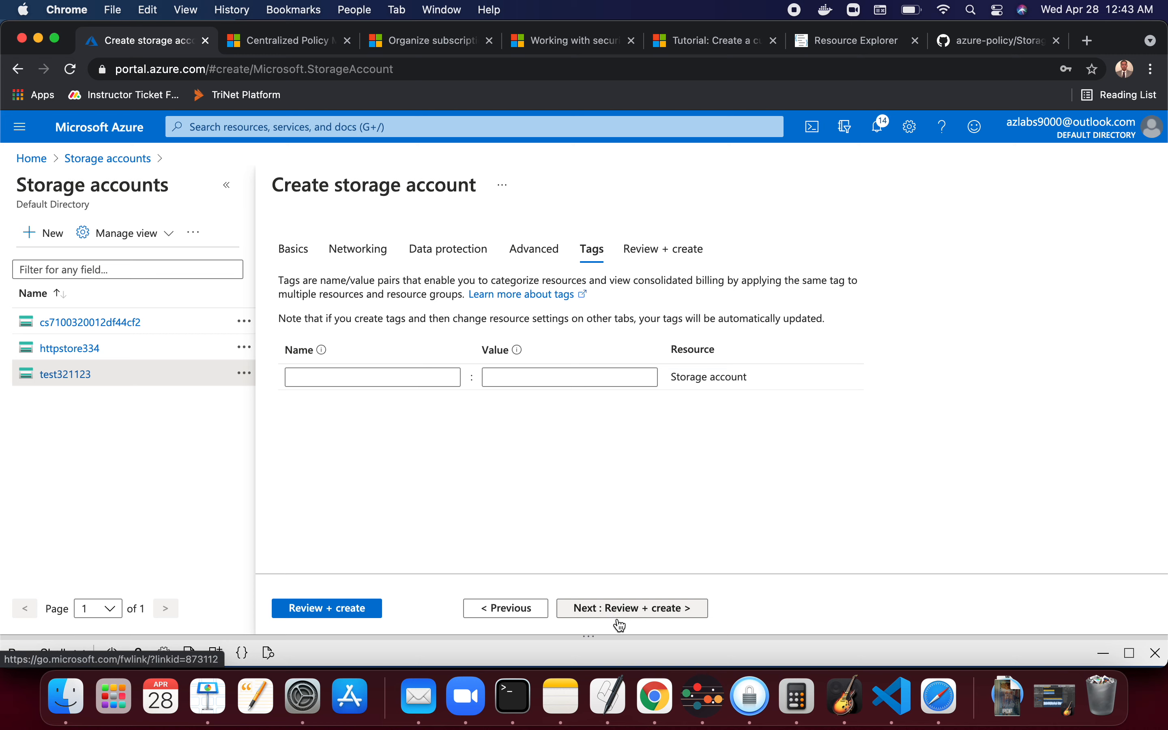
click(670, 608)
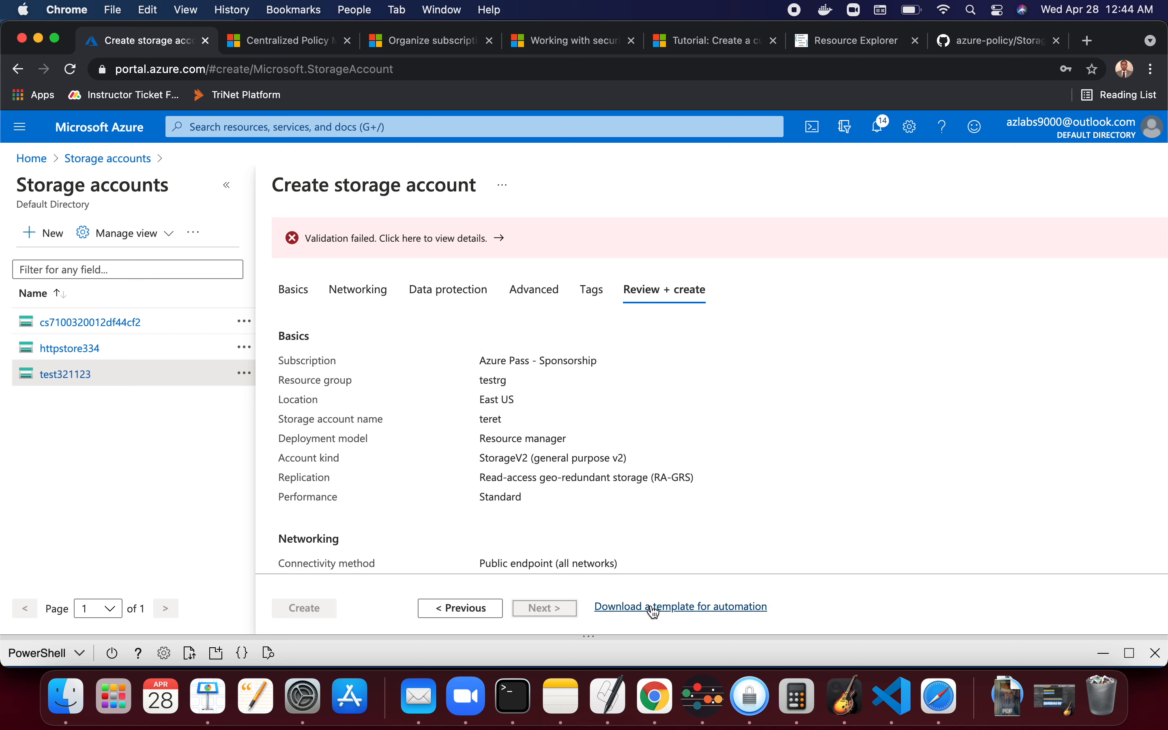
- Open the automation template and examine the property names in the storage account's properties section
click(716, 615)
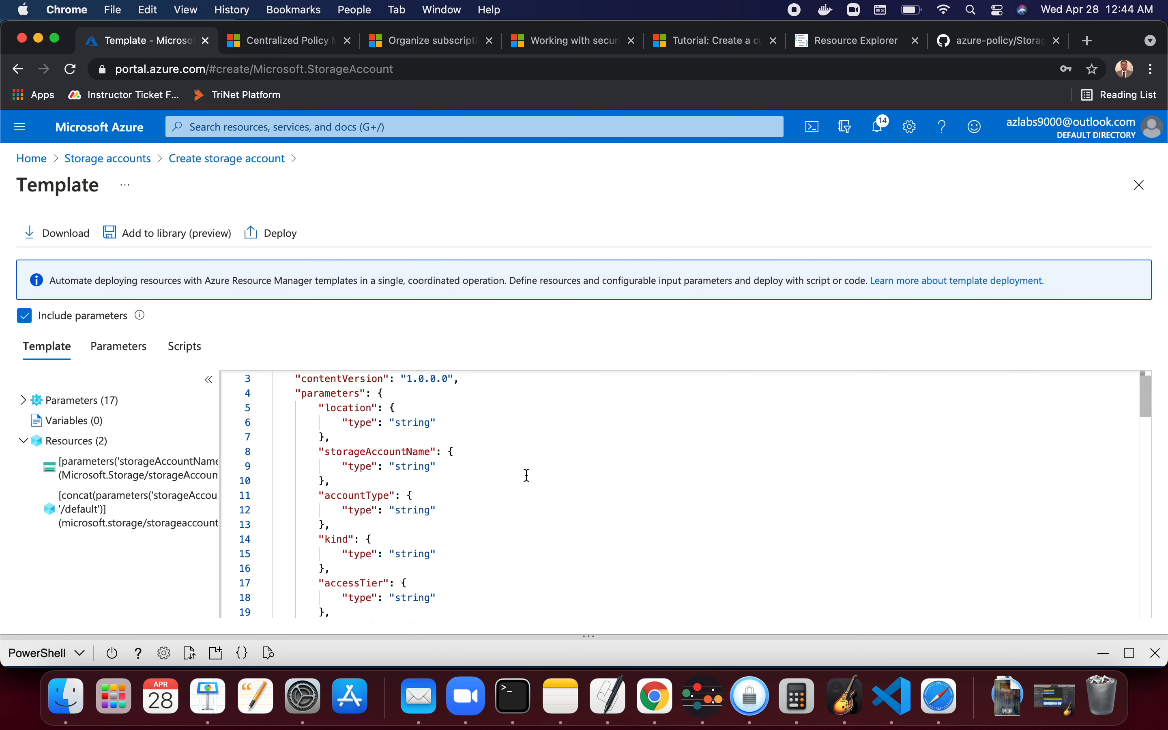
scroll(527, 476, down, 10)
scroll(527, 476, down, 7)
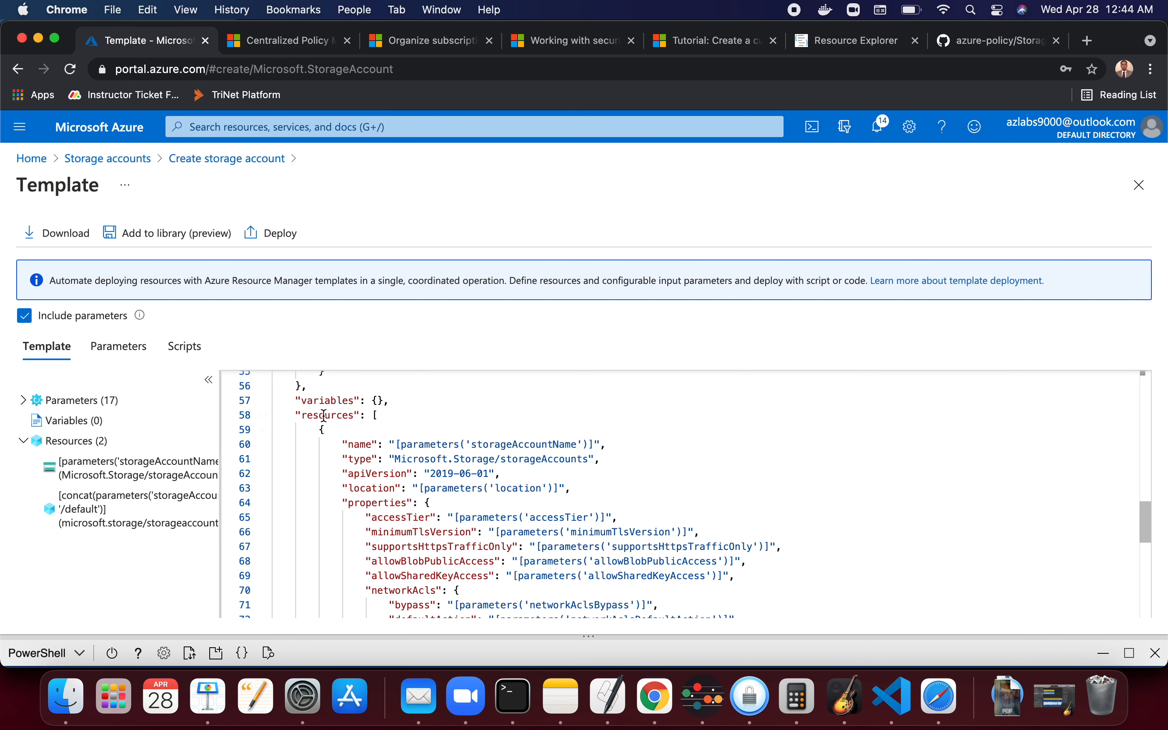
double_click(324, 415)
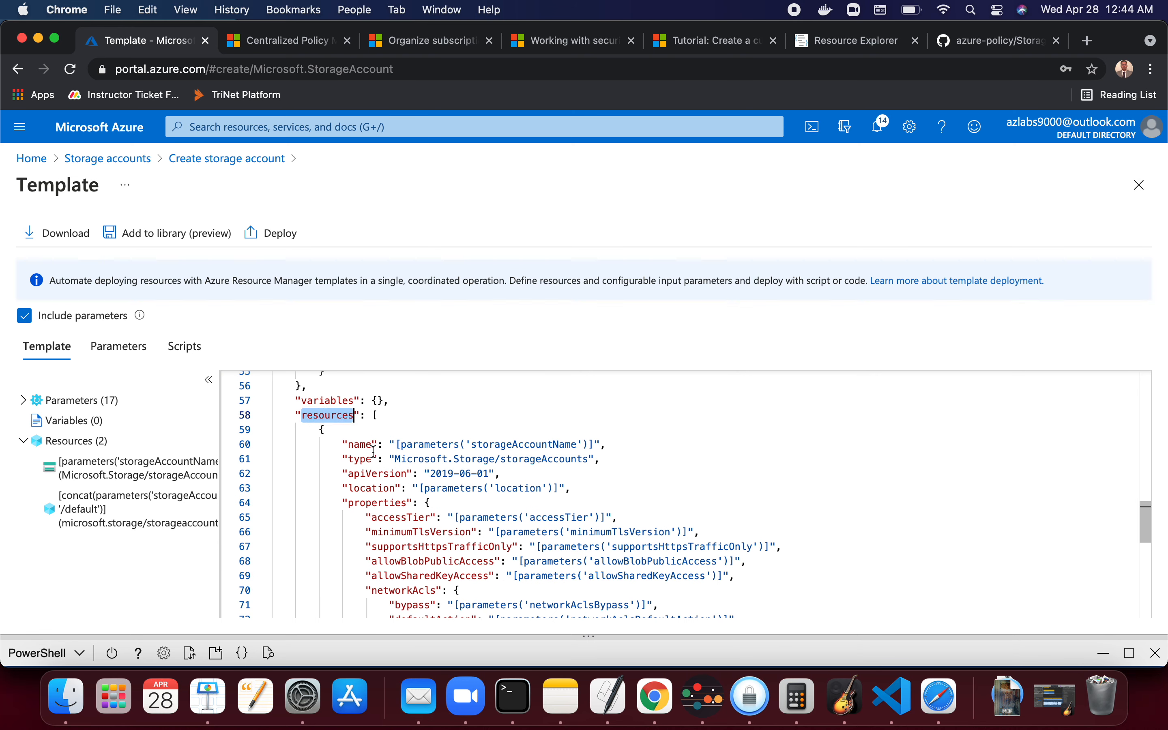
double_click(377, 503)
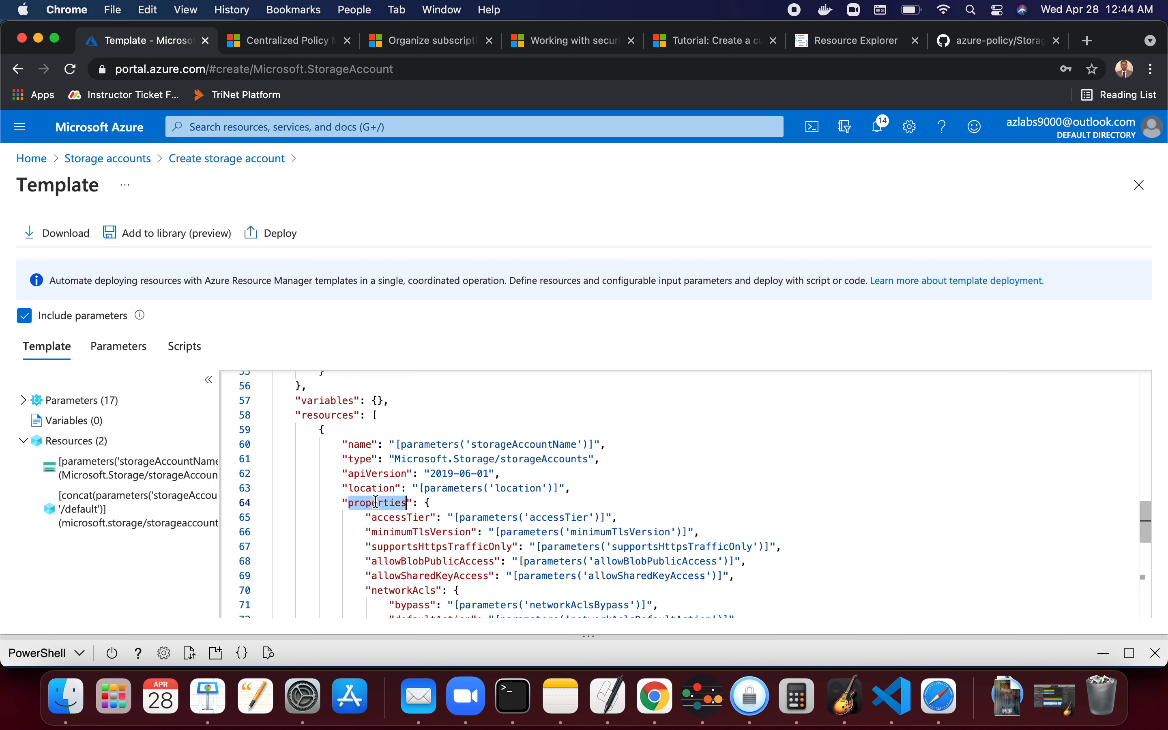
double_click(426, 517)
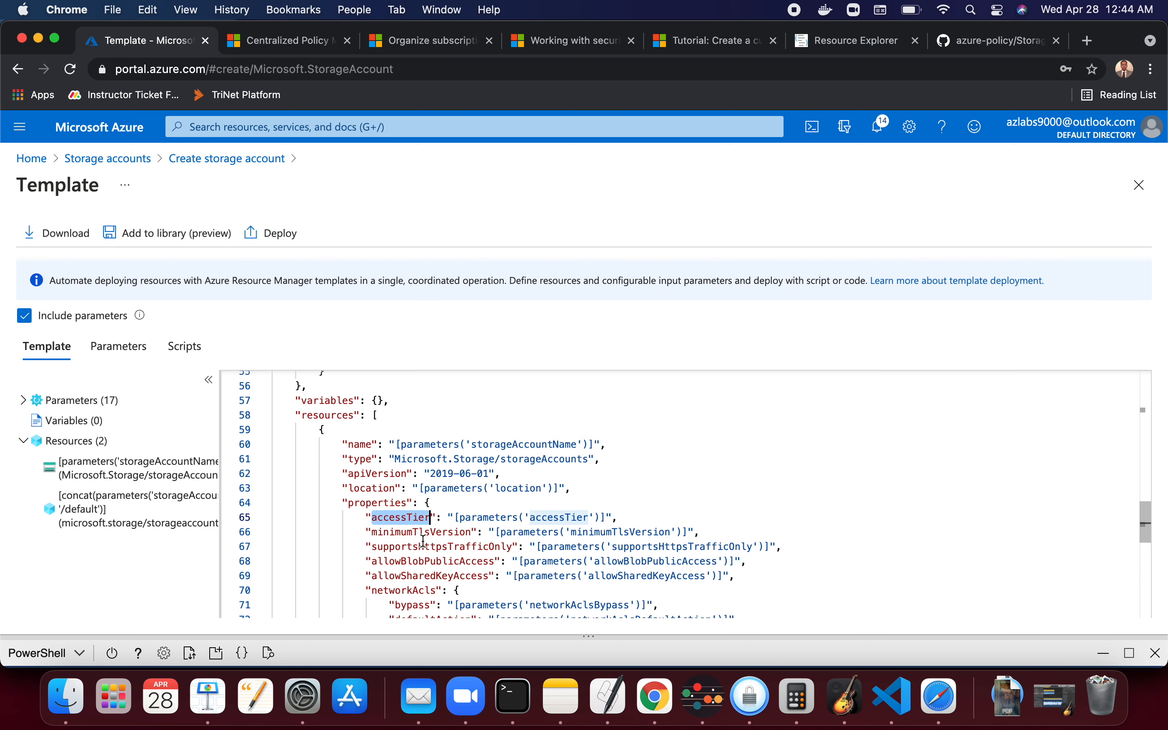
double_click(458, 533)
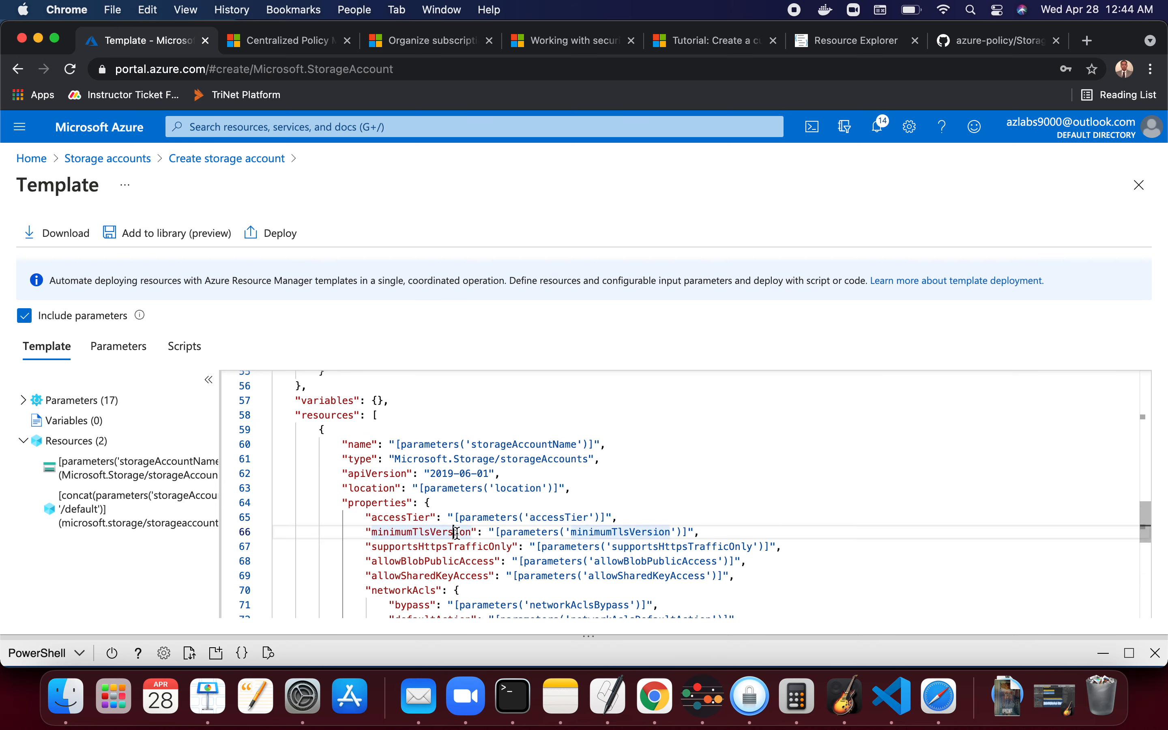
double_click(475, 546)
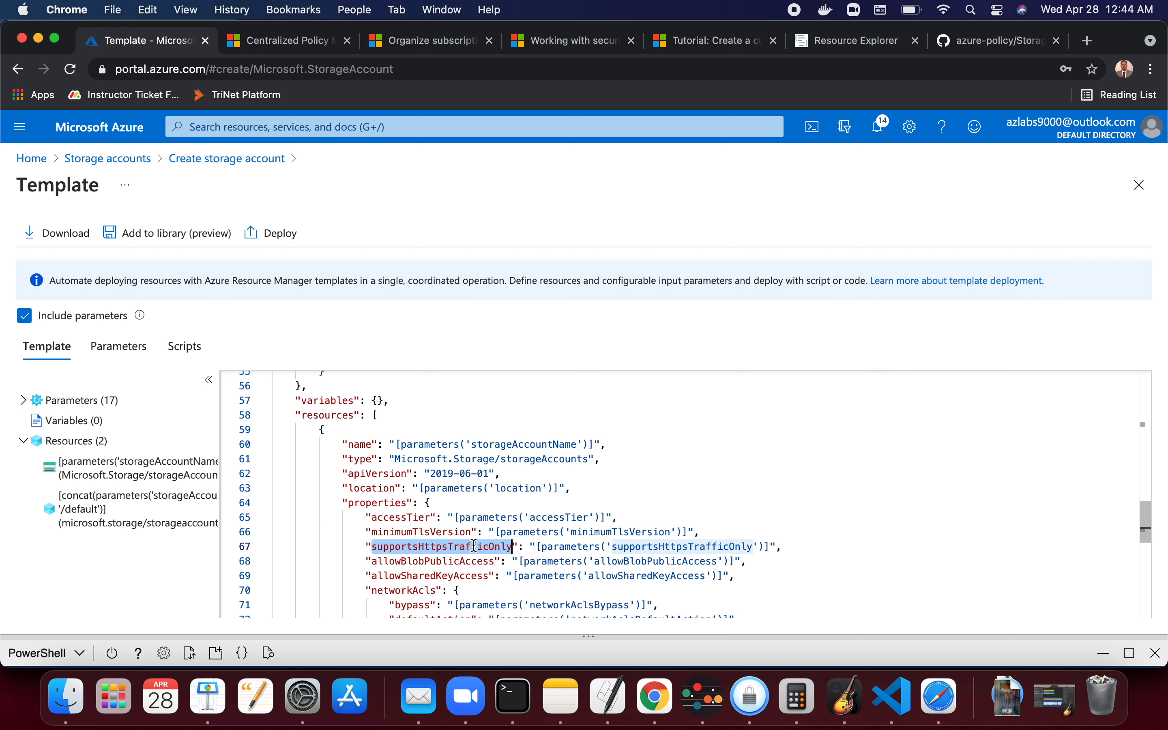
double_click(443, 560)
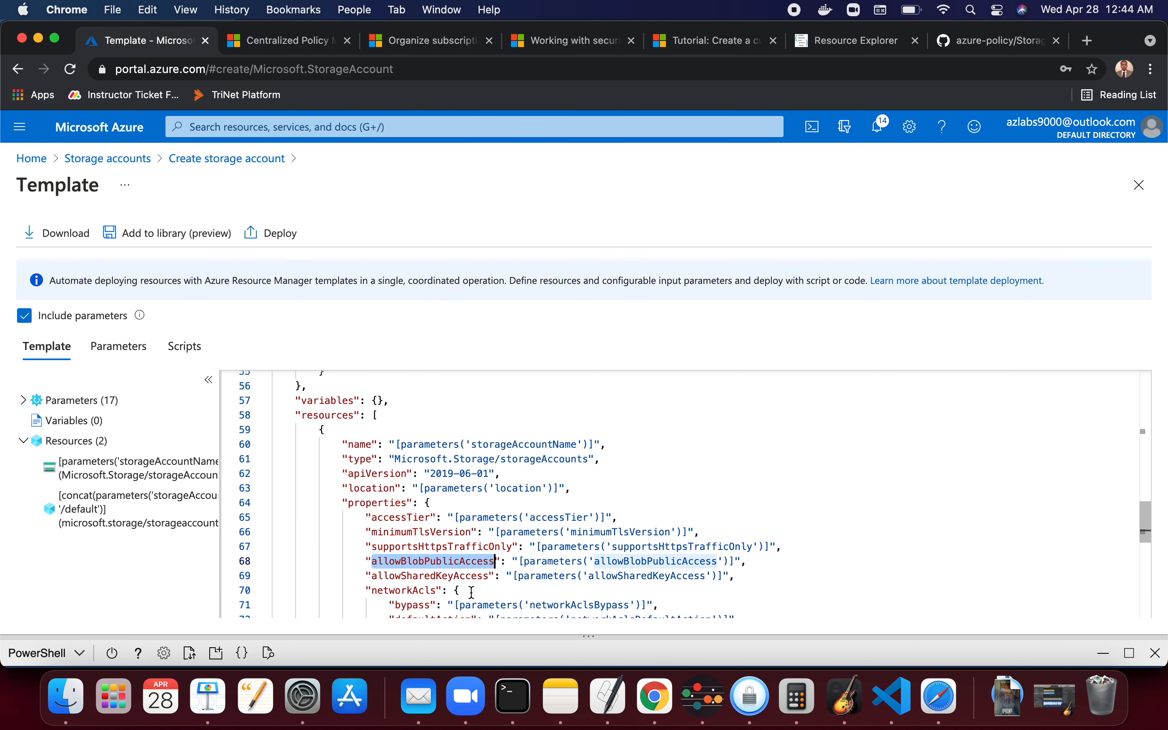
scroll(472, 592, down, 3)
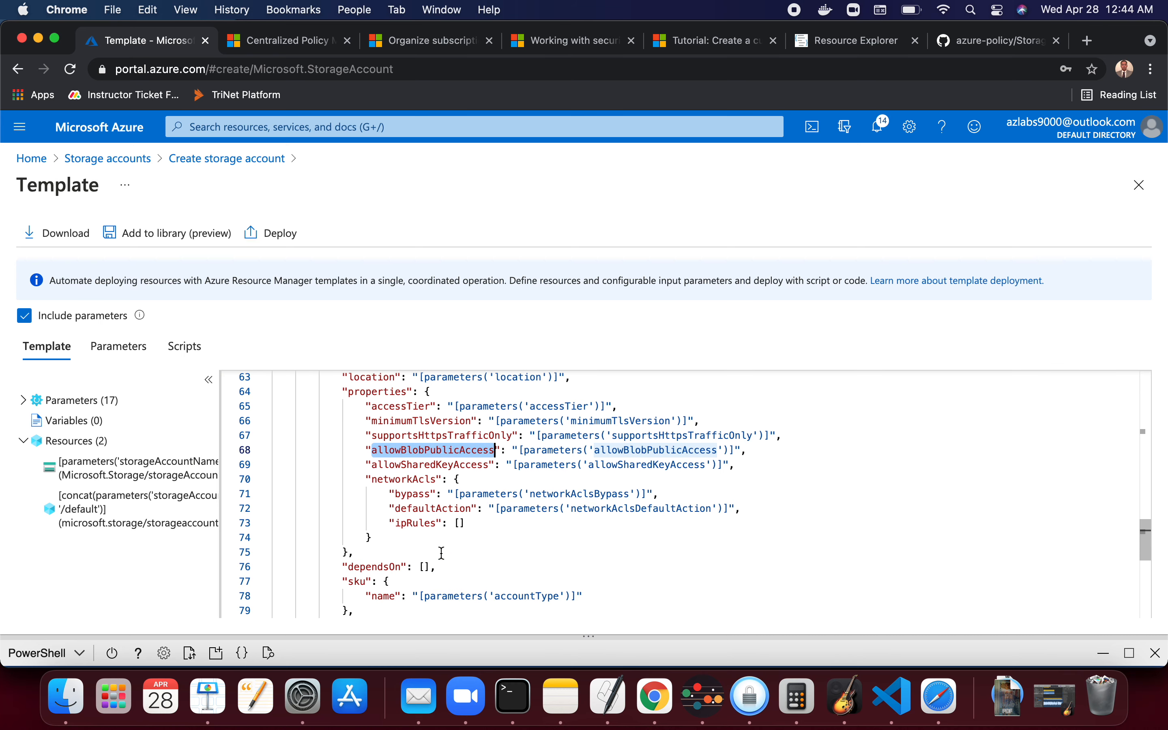
scroll(405, 442, down, 2)
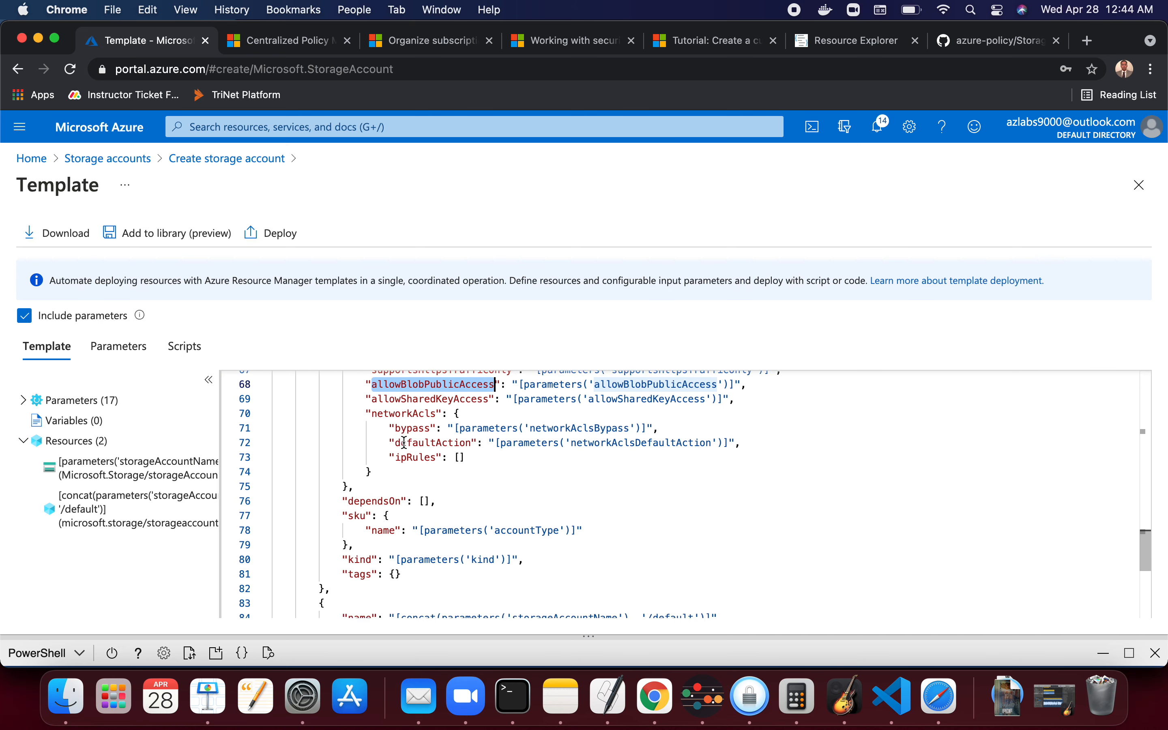
scroll(405, 442, up, 3)
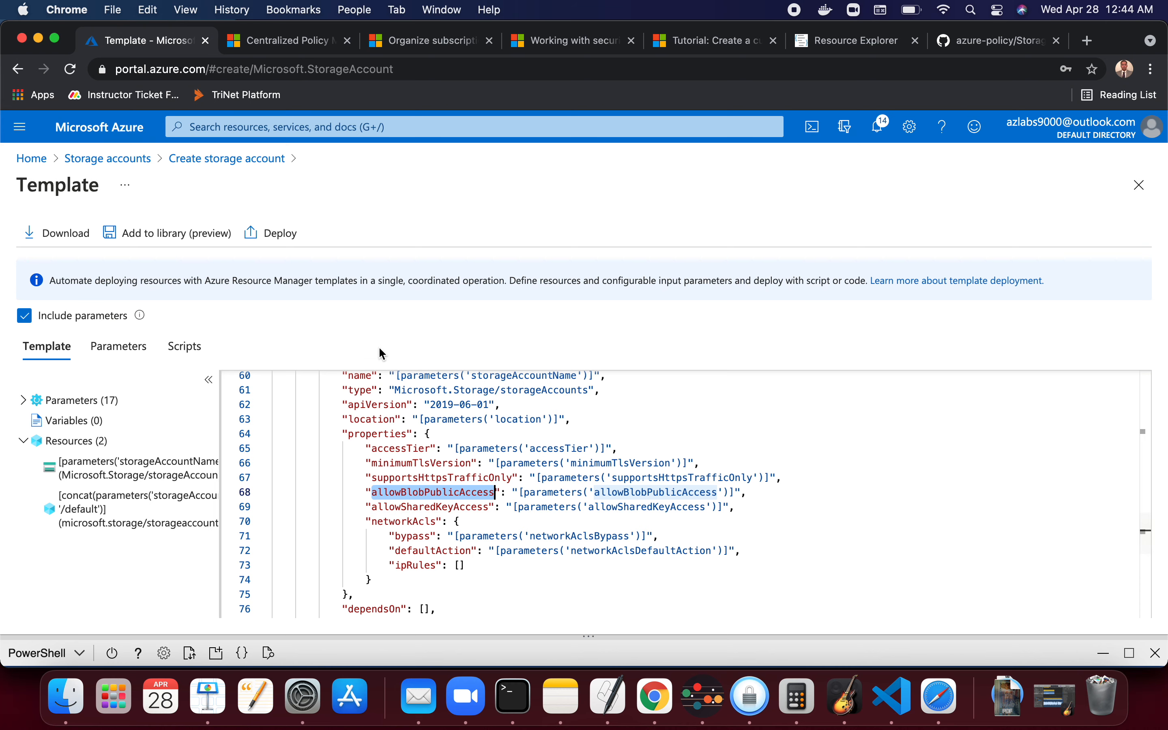
- Glance at the Keynote slide, then switch to the Resource Explorer tab and select its resources.azure.com address
key(super+Tab)
key(super+Tab)
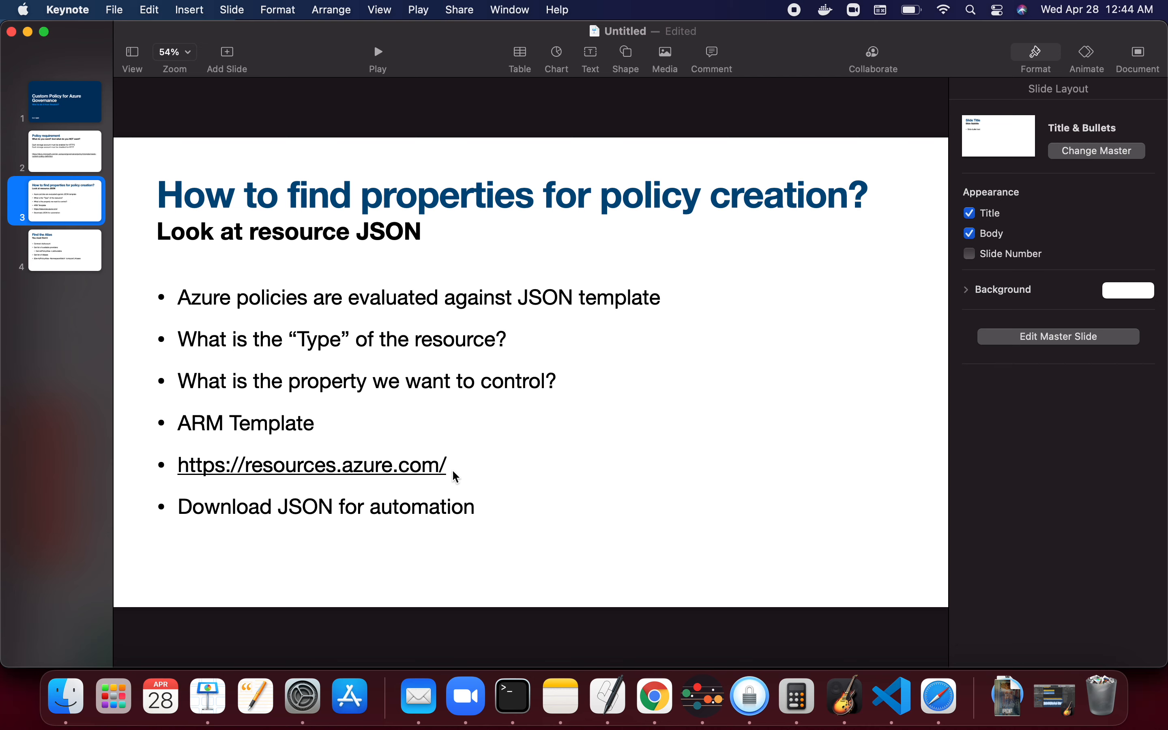
key(super+Tab)
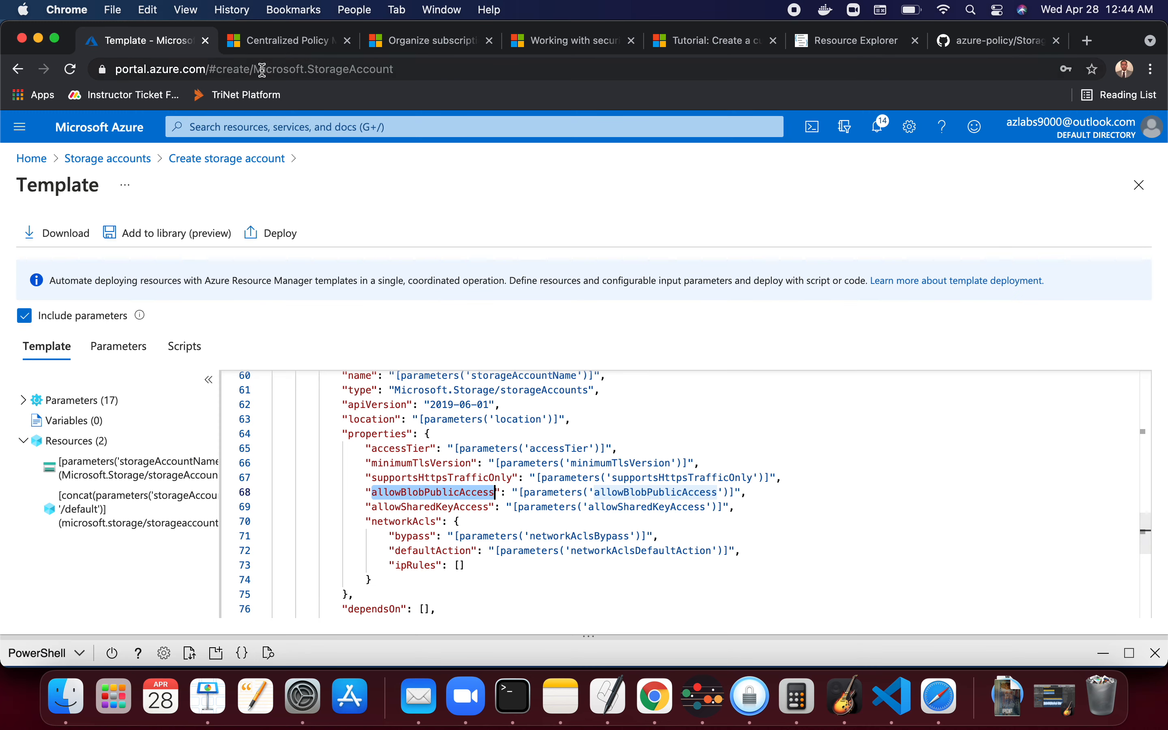
click(857, 42)
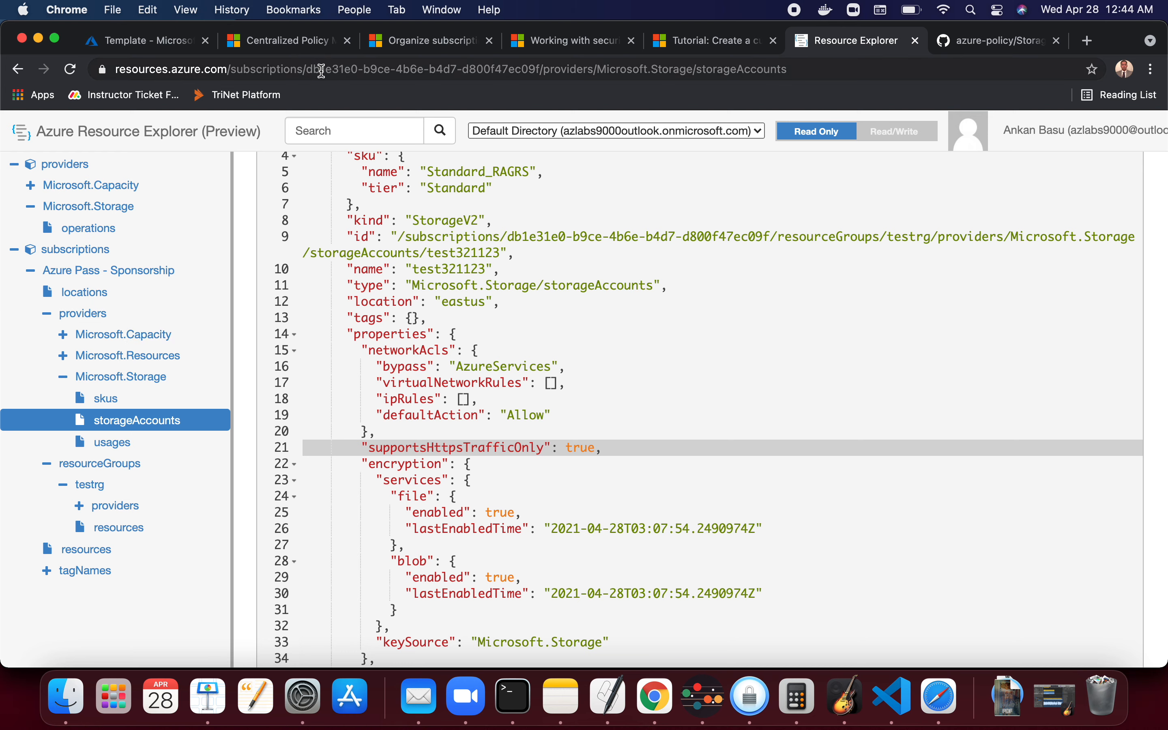
drag(230, 66, 110, 71)
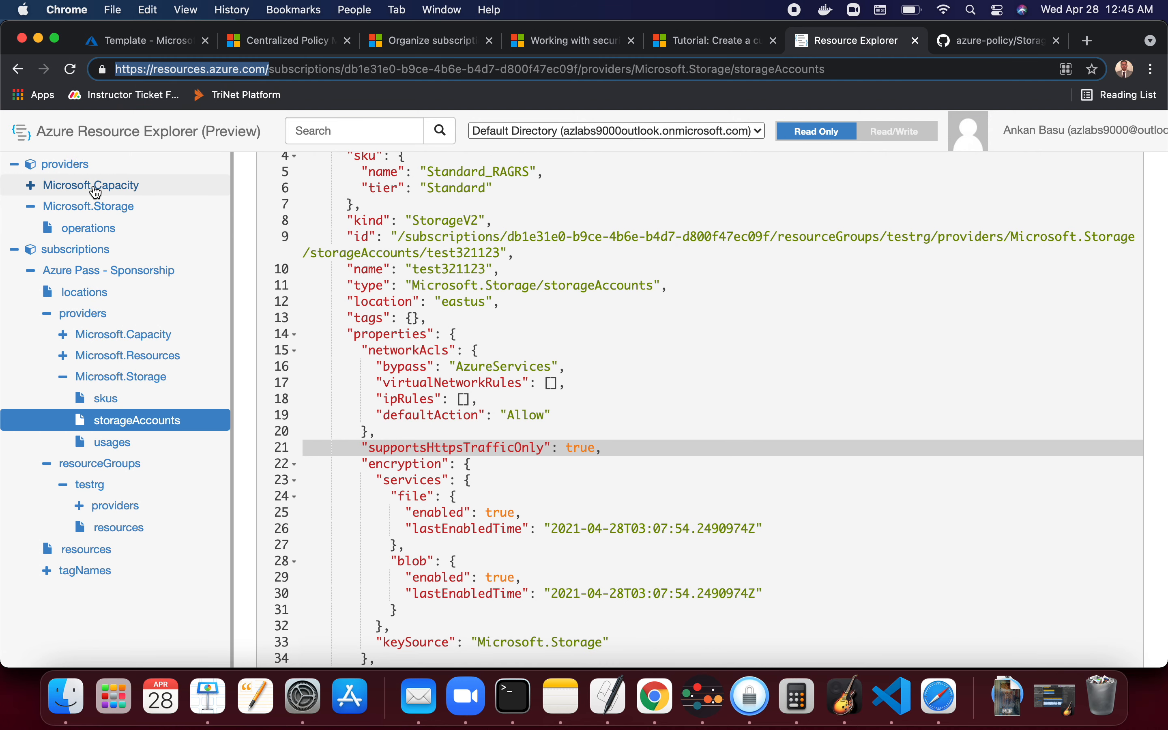
- Collapse the Resource Explorer tree, highlight the subscriptions JSON, and re-expand the subscriptions node
click(14, 165)
click(14, 185)
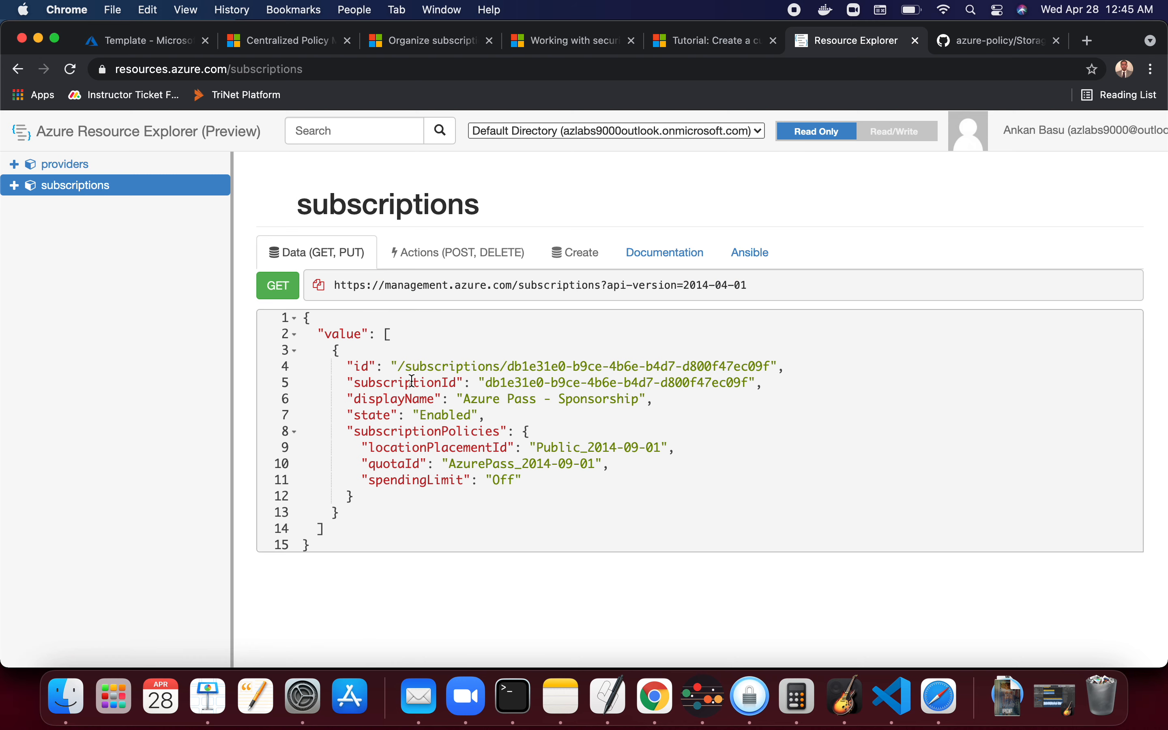
drag(333, 335, 471, 481)
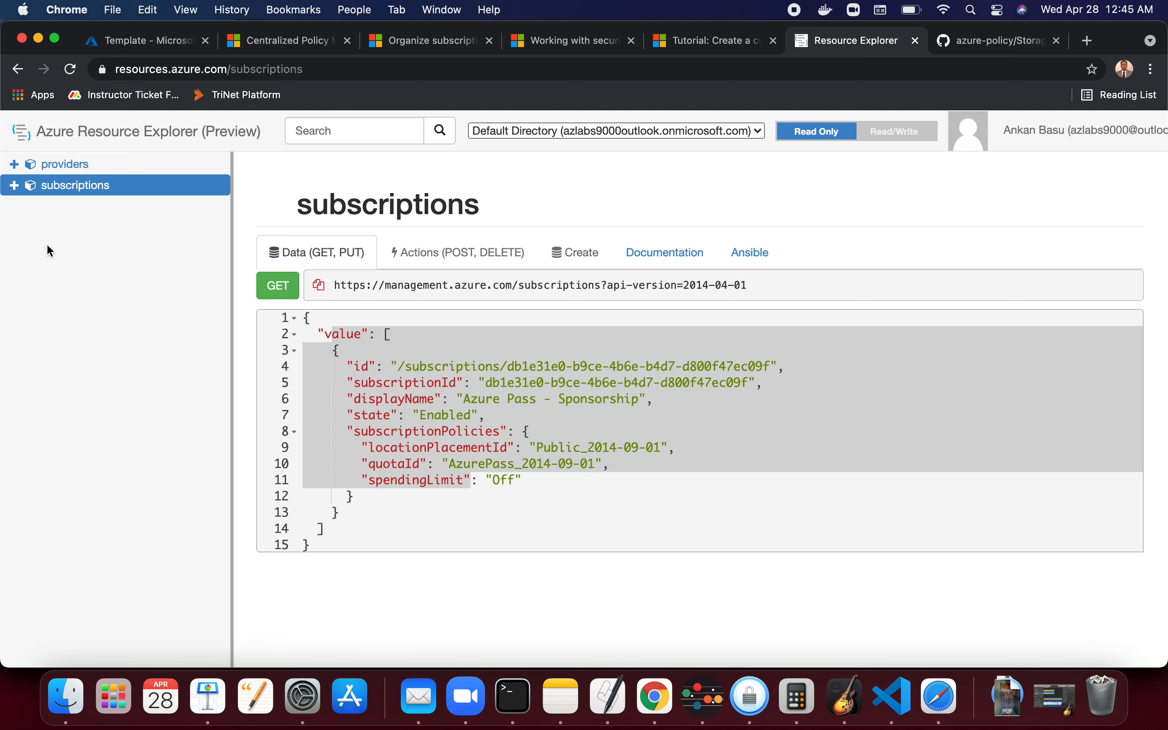
click(14, 186)
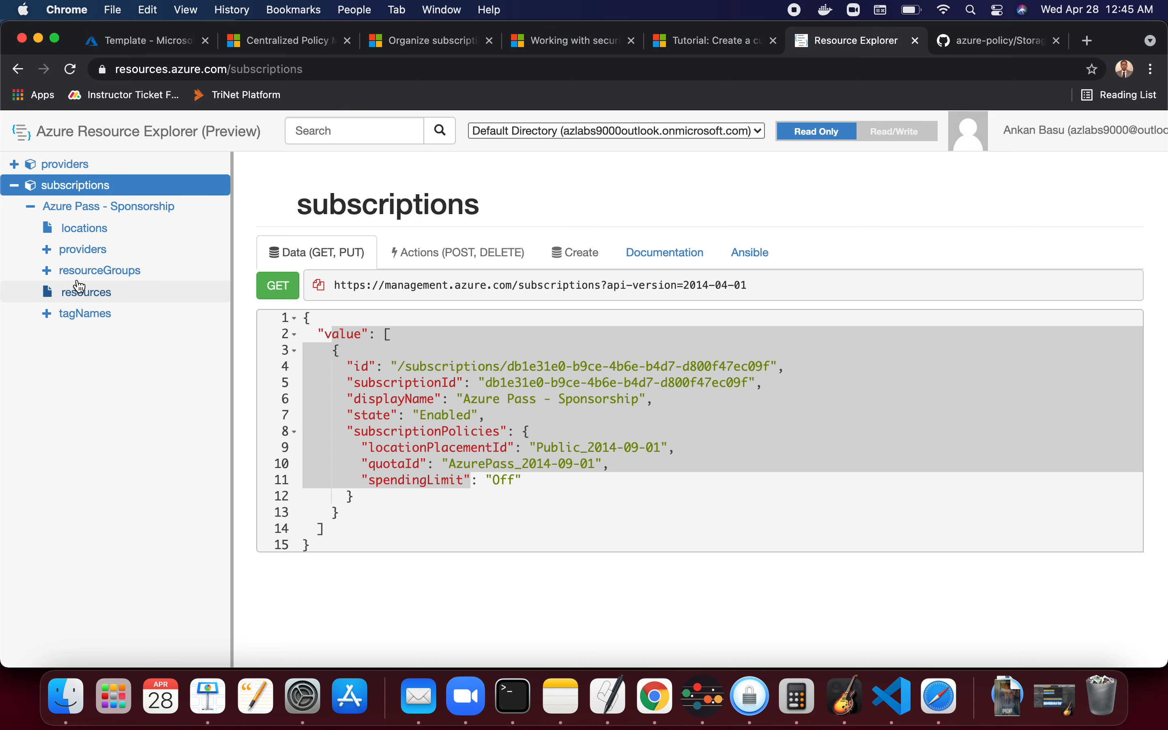
- Drill down in Resource Explorer through resourceGroups to the cloud-shell-storage-southcentralus Microsoft.Storage storage account
click(105, 278)
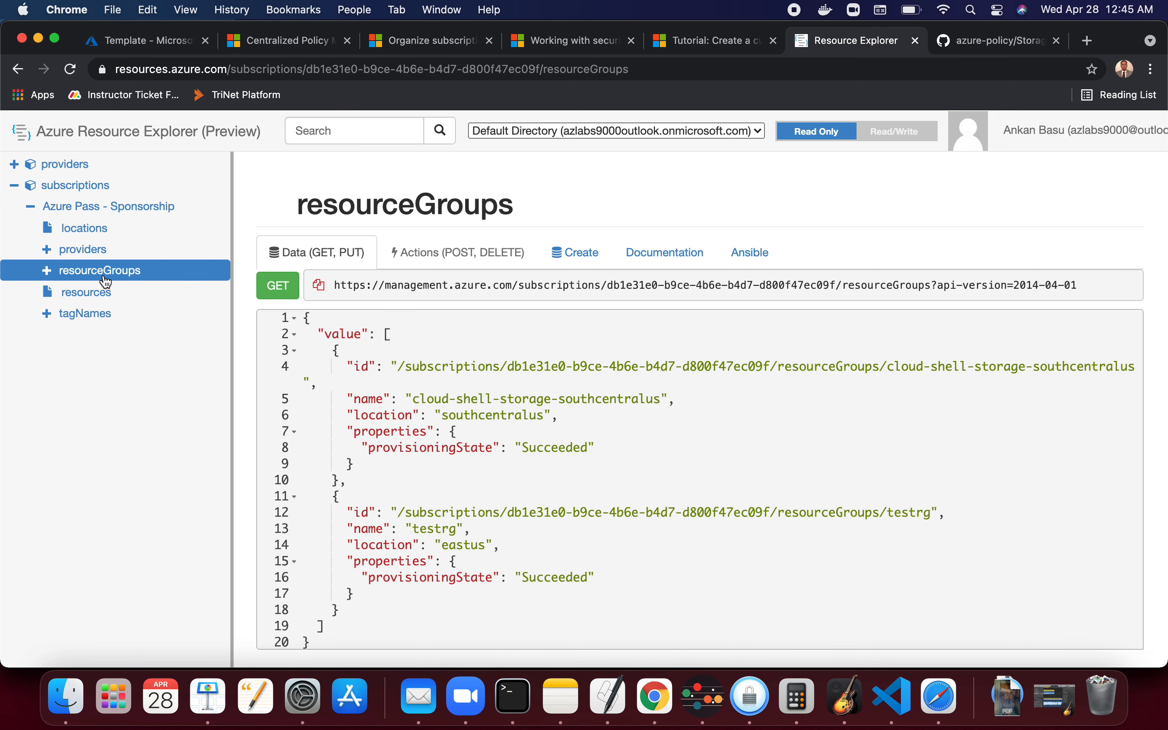
click(48, 272)
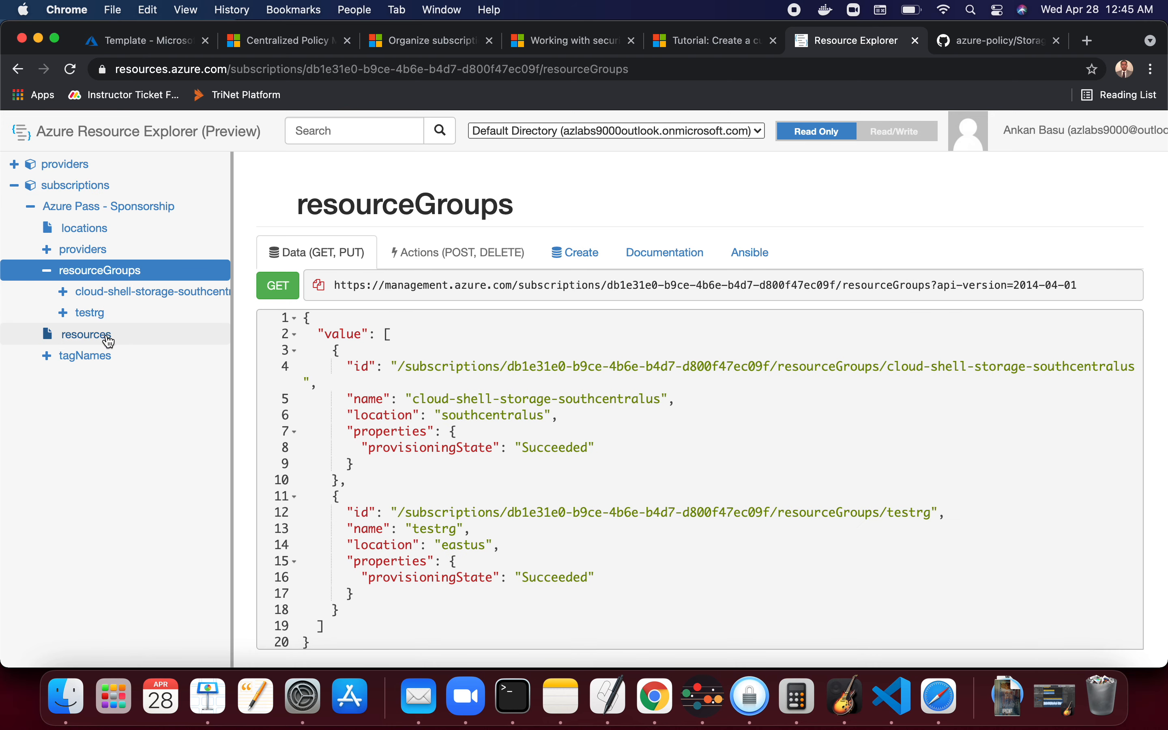
click(63, 293)
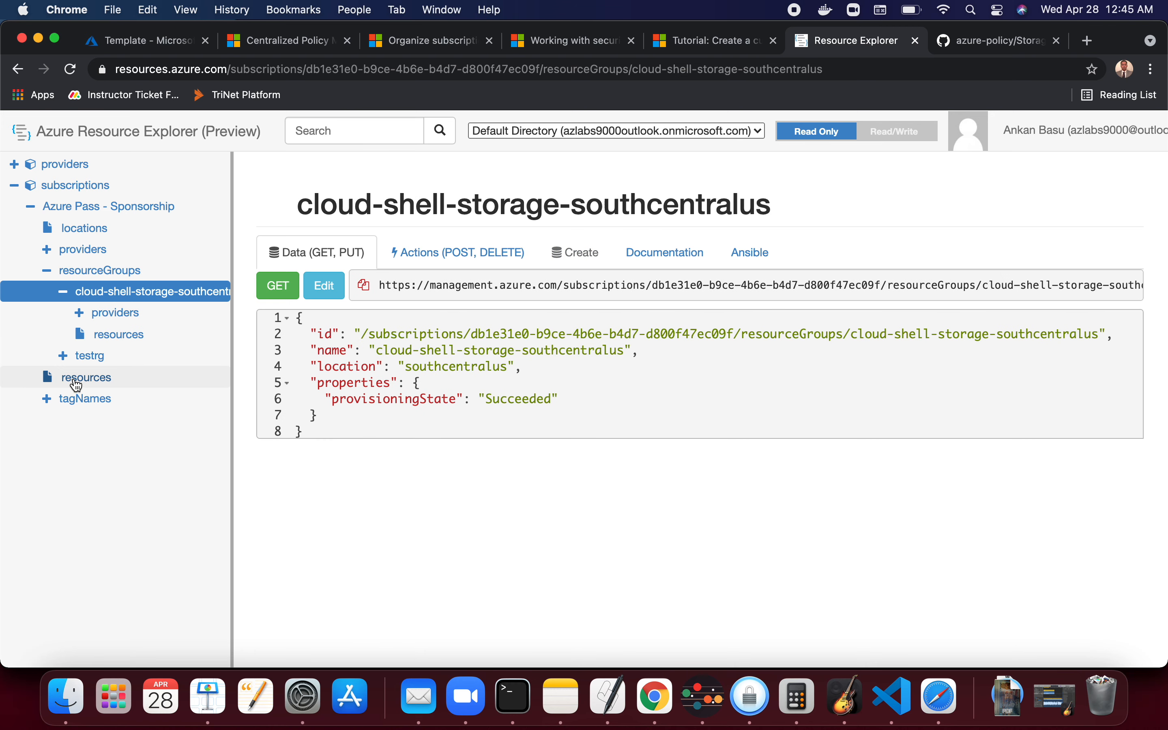
click(81, 314)
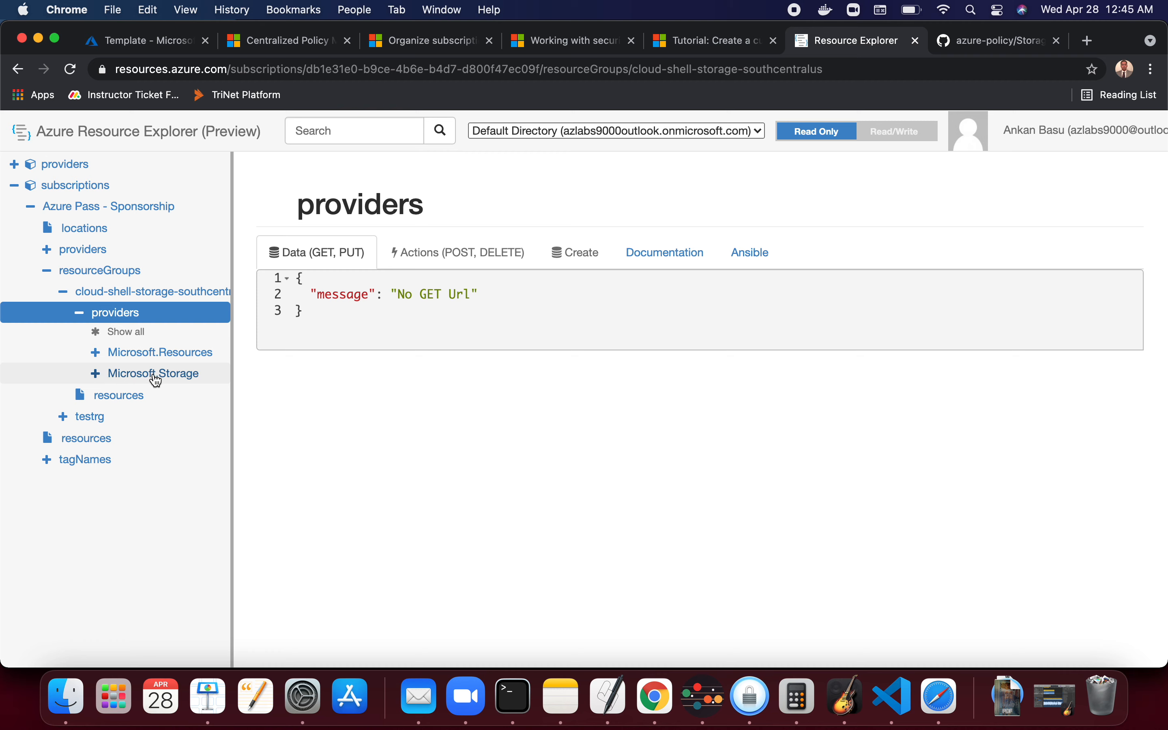
click(98, 377)
click(178, 418)
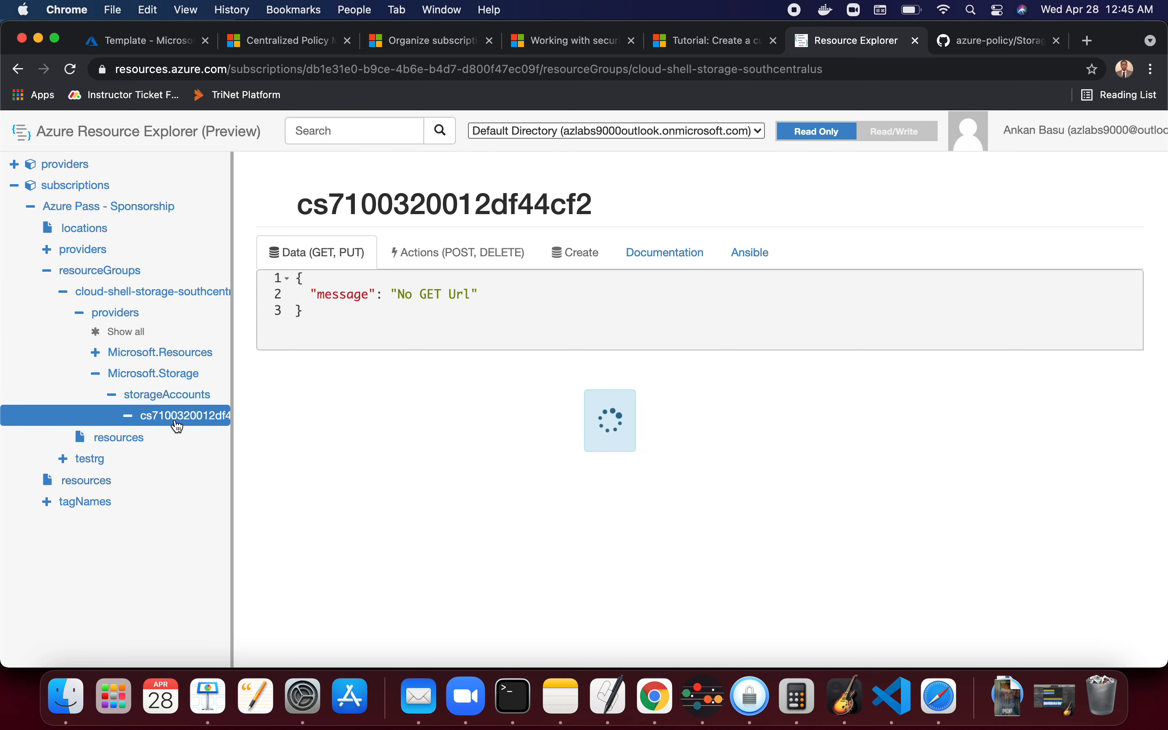
- Examine the storage account's JSON properties, highlighting the supportsHttpsTrafficOnly line
scroll(512, 436, down, 5)
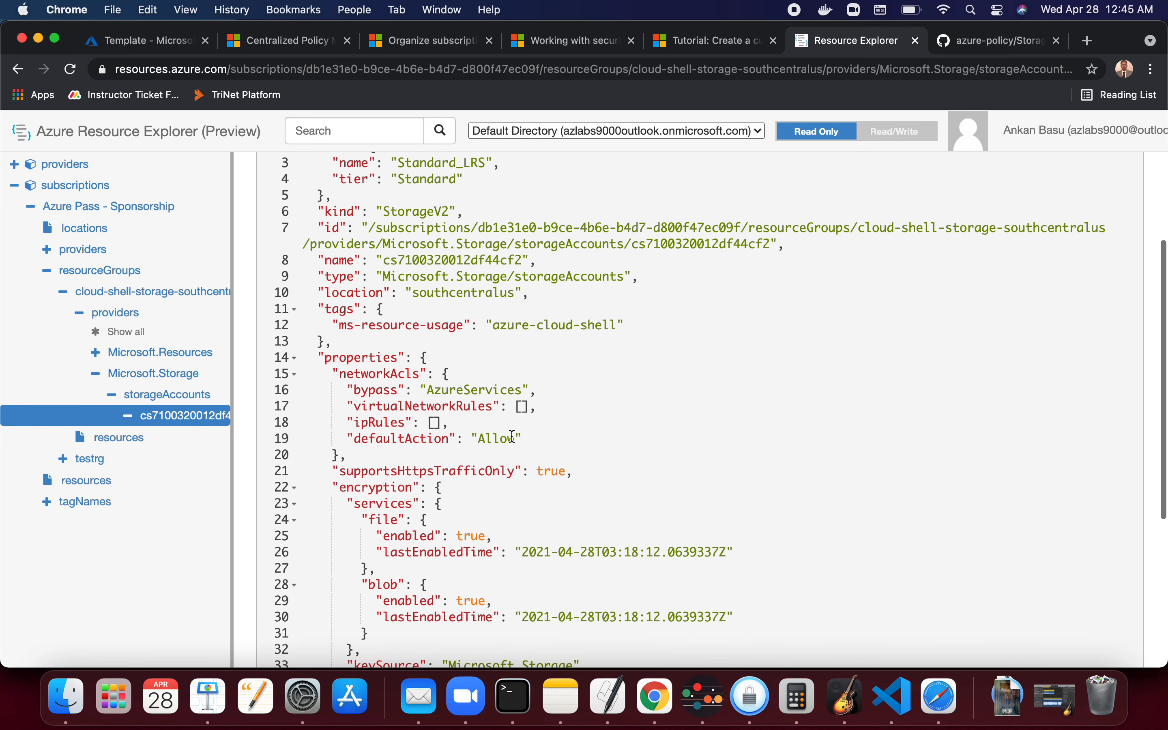
scroll(512, 436, down, 3)
scroll(513, 436, up, 3)
scroll(512, 436, up, 5)
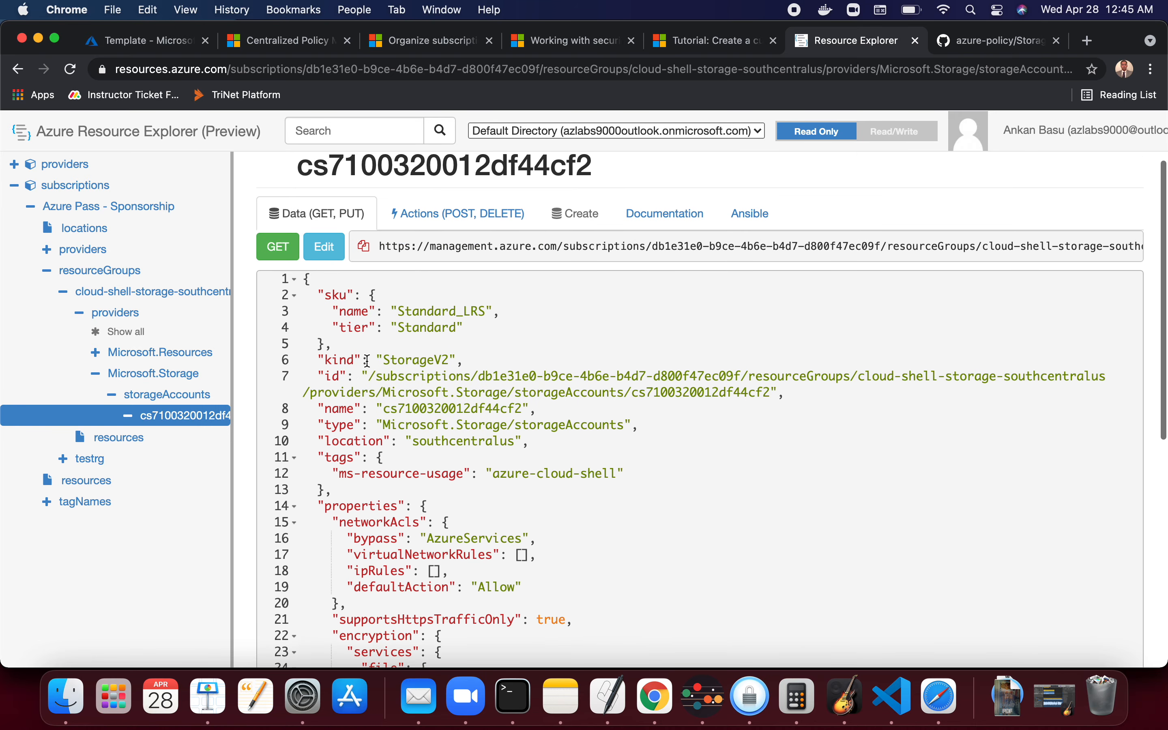
scroll(339, 299, down, 3)
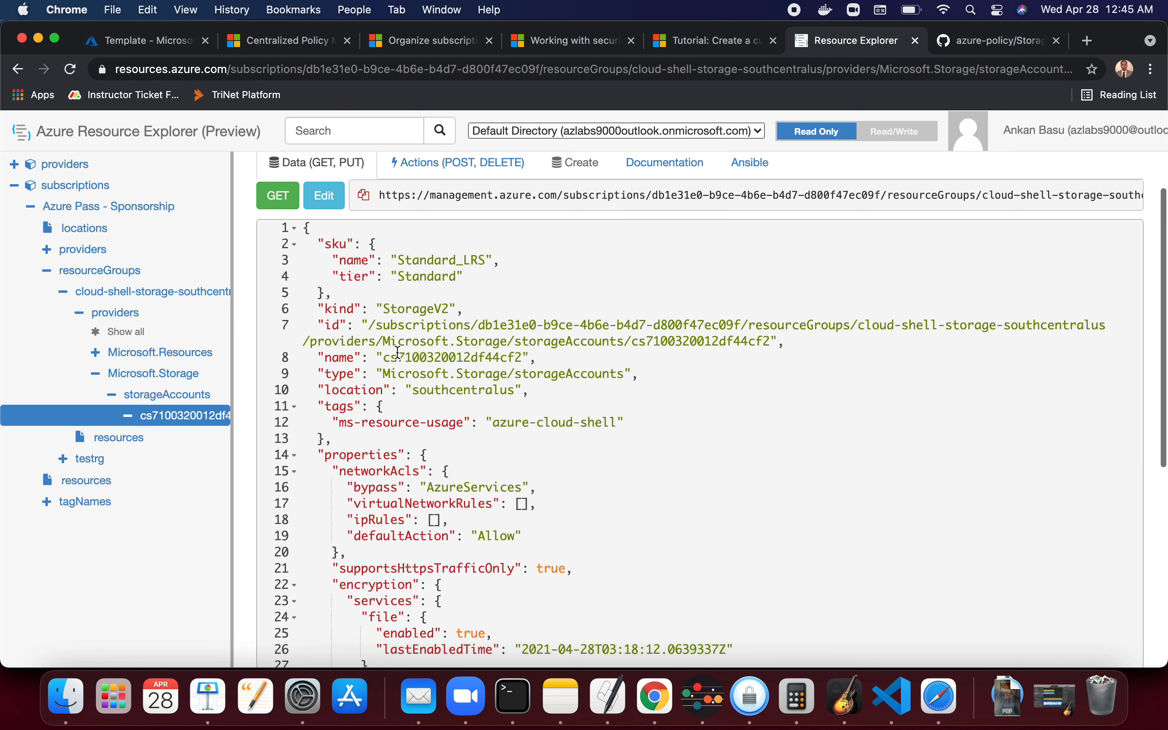
scroll(347, 352, up, 2)
scroll(348, 352, down, 3)
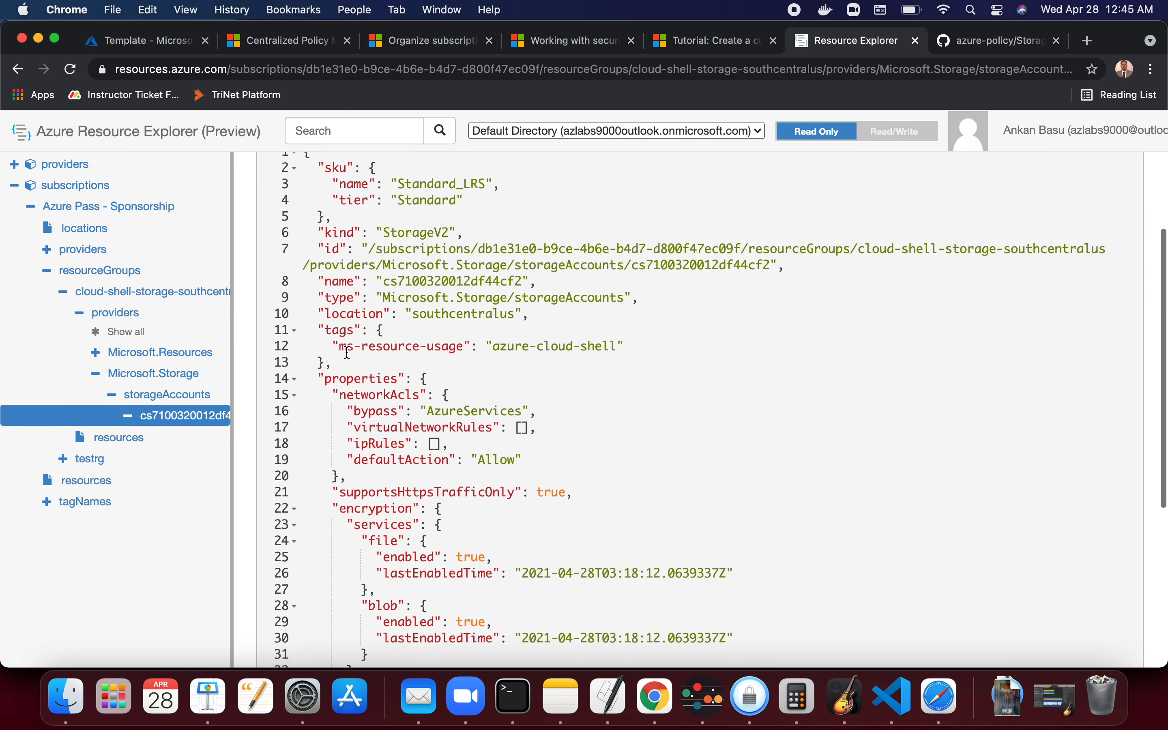
scroll(399, 462, down, 3)
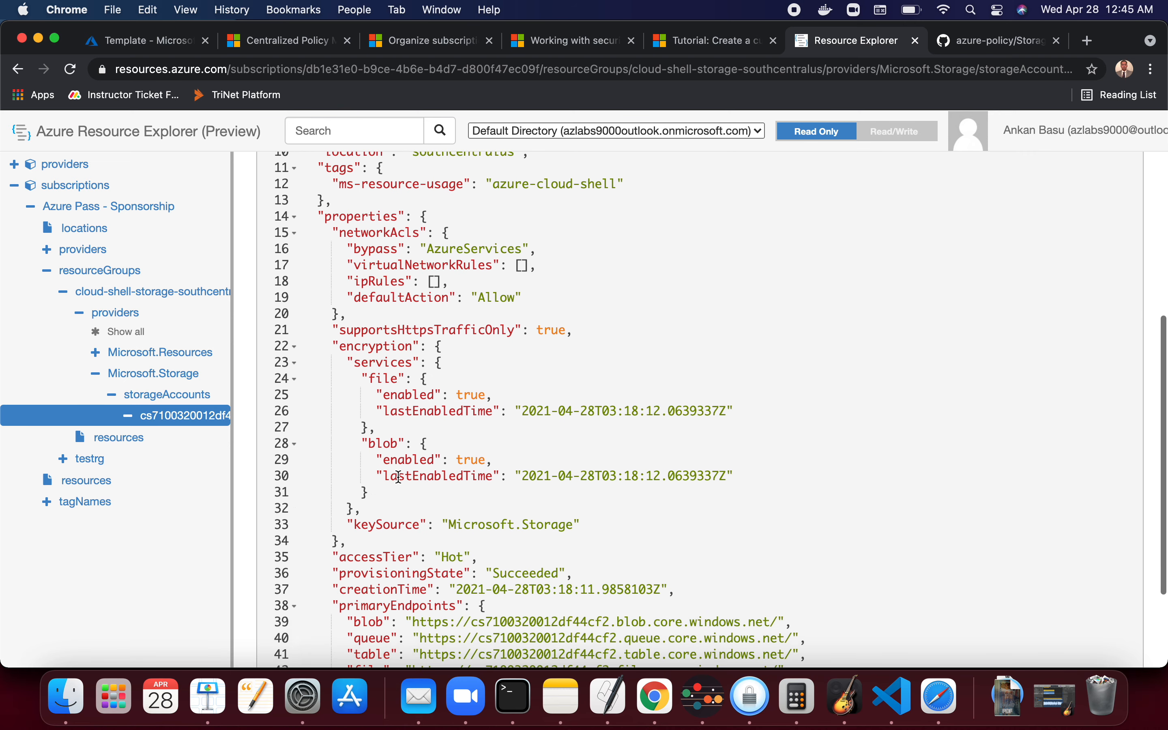
click(458, 332)
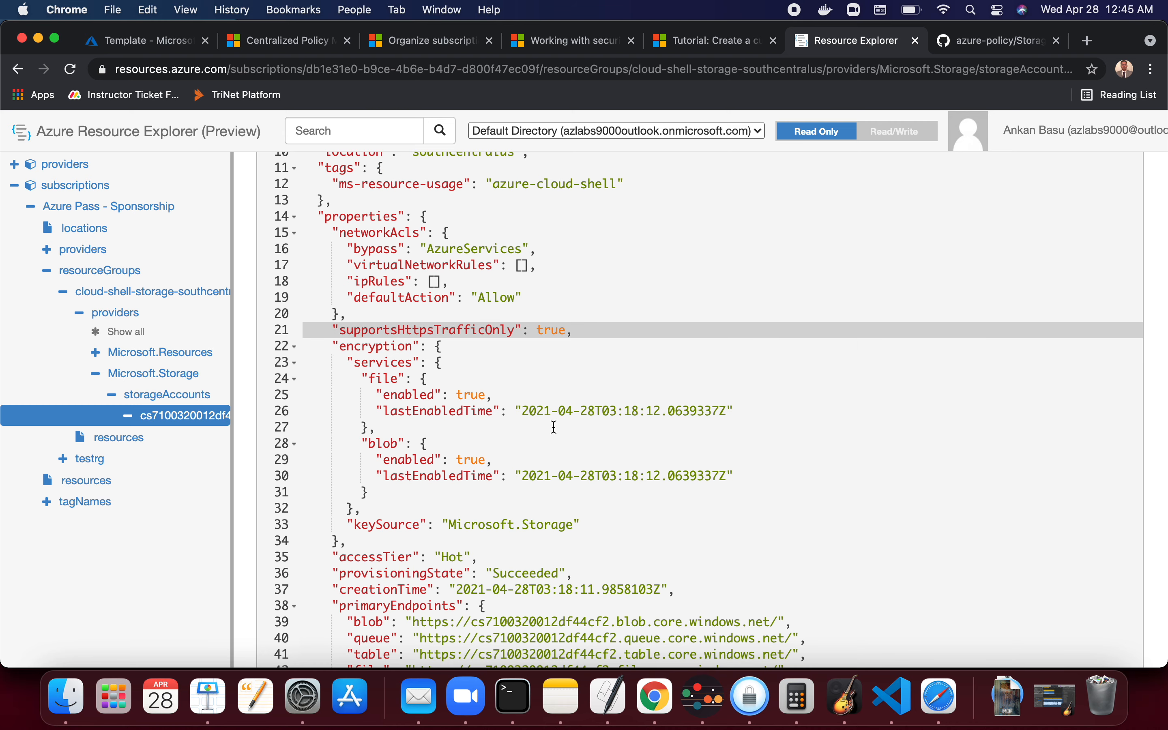
scroll(554, 428, down, 3)
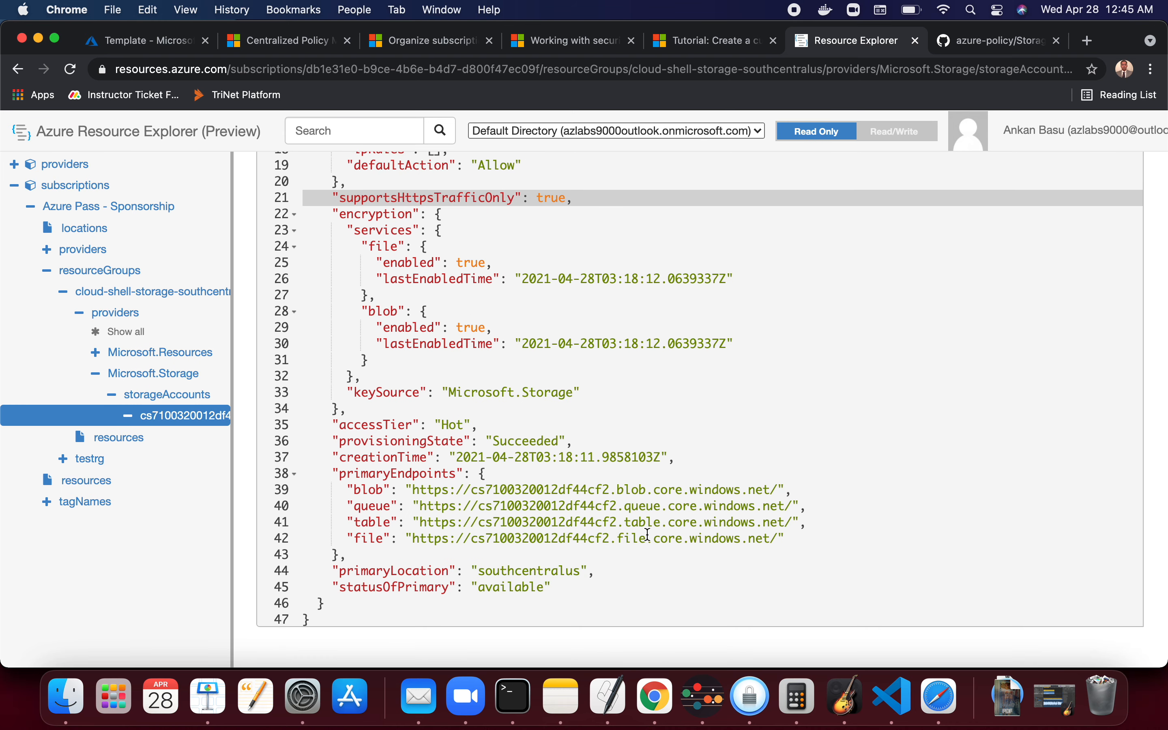
scroll(649, 535, up, 10)
- Switch to Keynote, open the Find the Alias slide, and copy the Get-AzPolicyAlias -ListAvailable command
key(super+Tab)
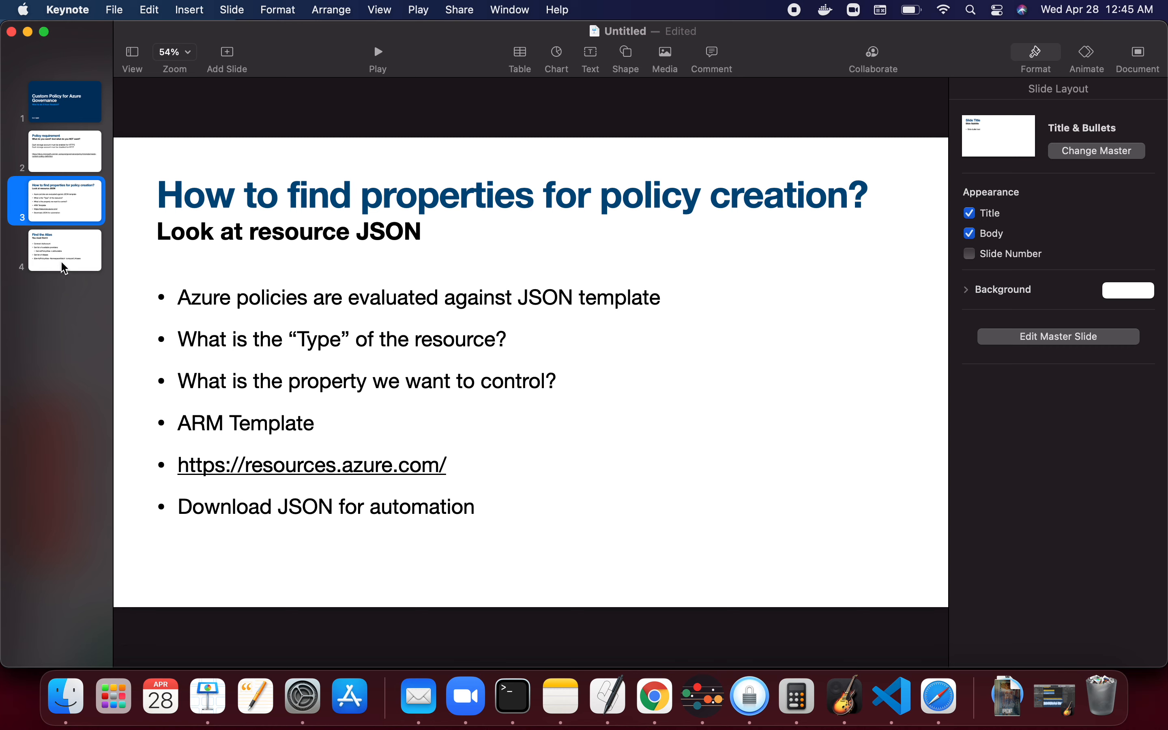
click(82, 250)
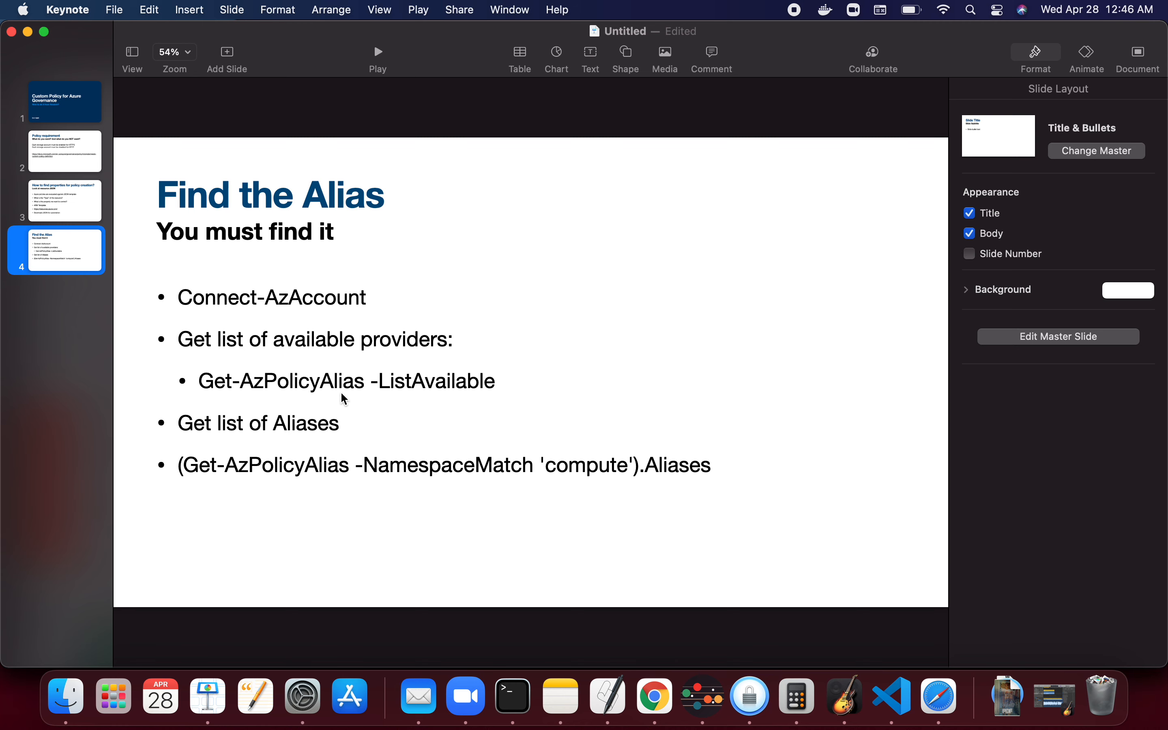
click(367, 398)
triple_click(366, 398)
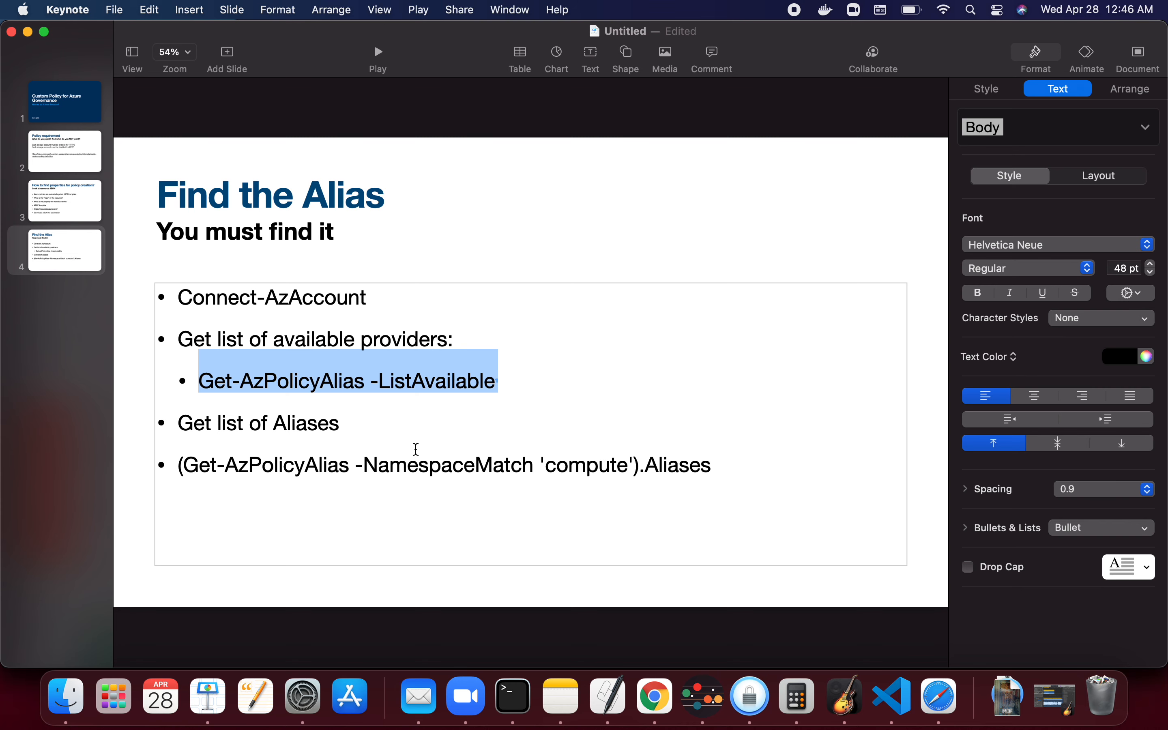
key(super+Tab)
key(super+Tab)
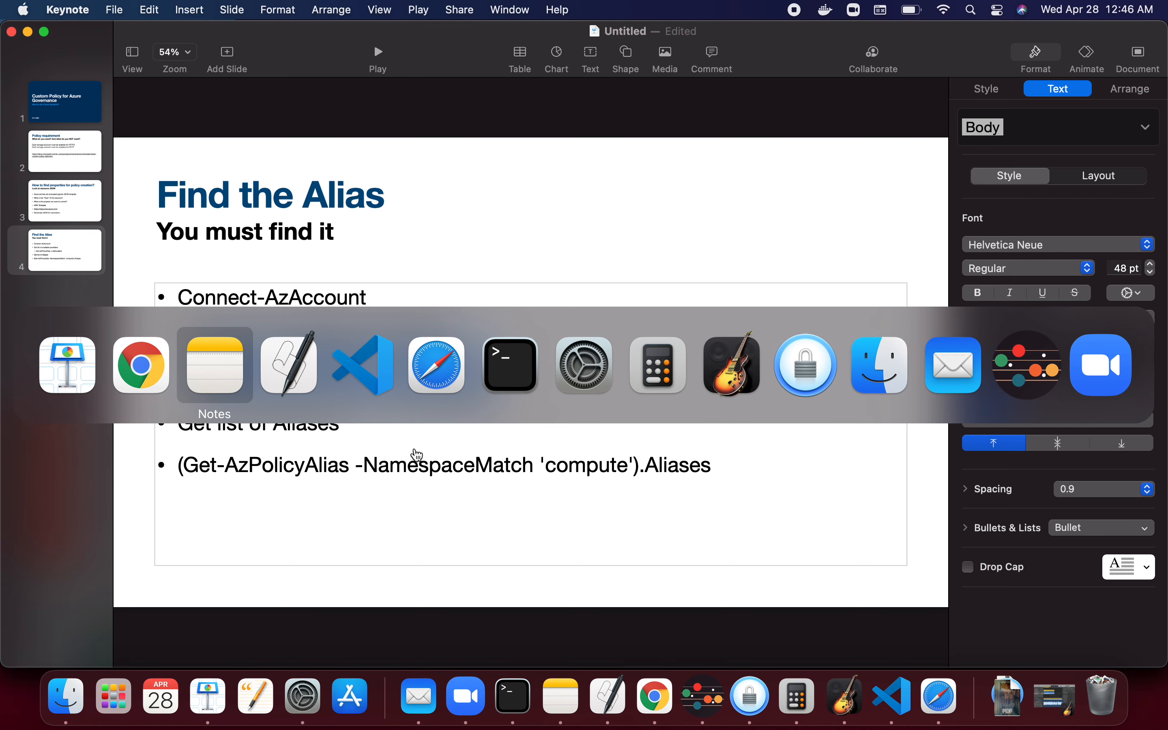
key(shift+super+Tab)
key(super+Tab)
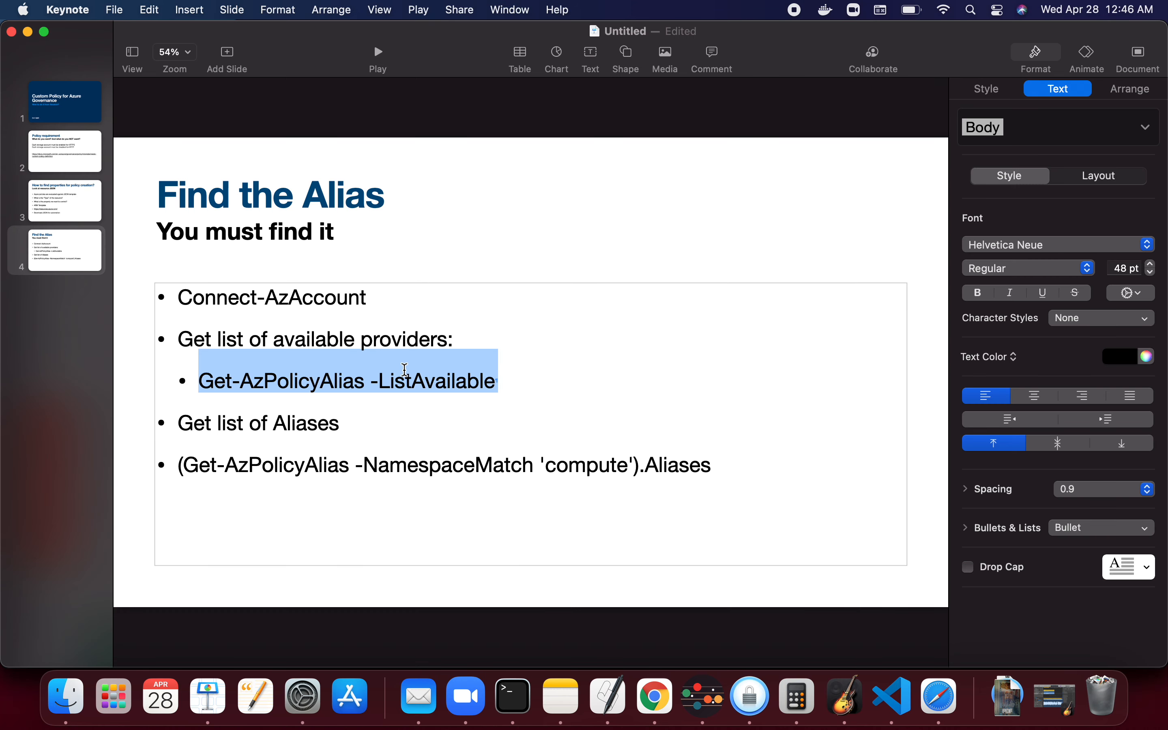
right_click(410, 369)
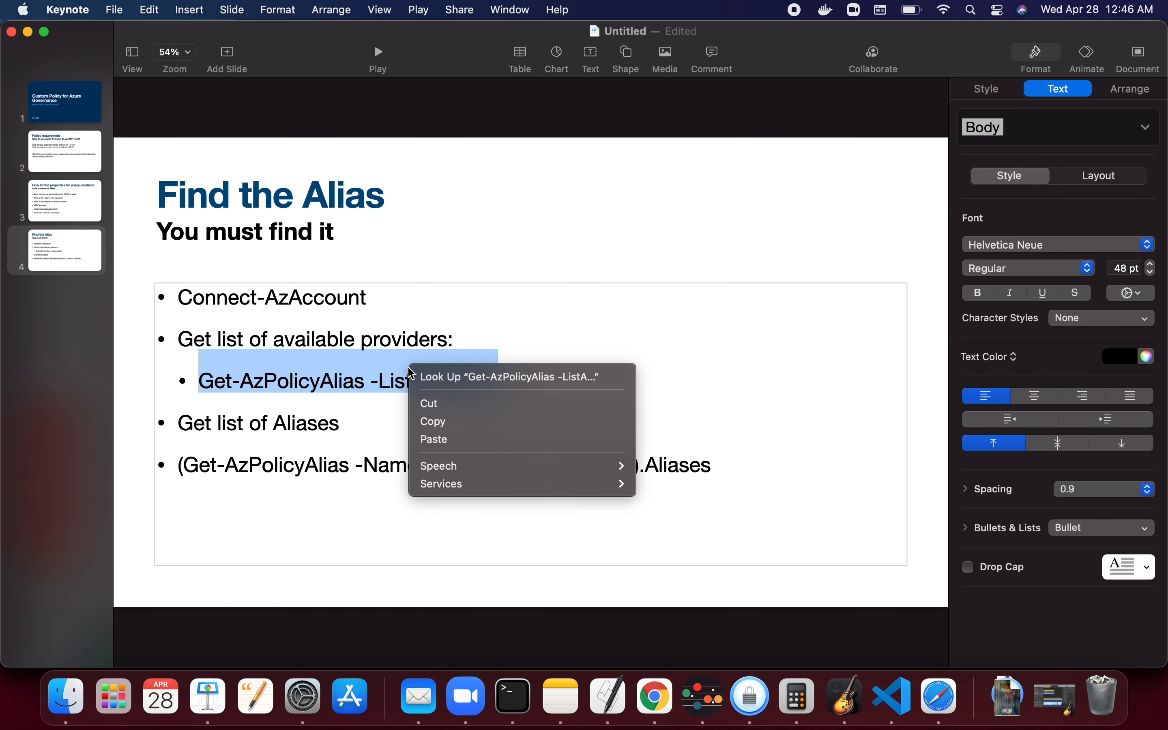
click(434, 421)
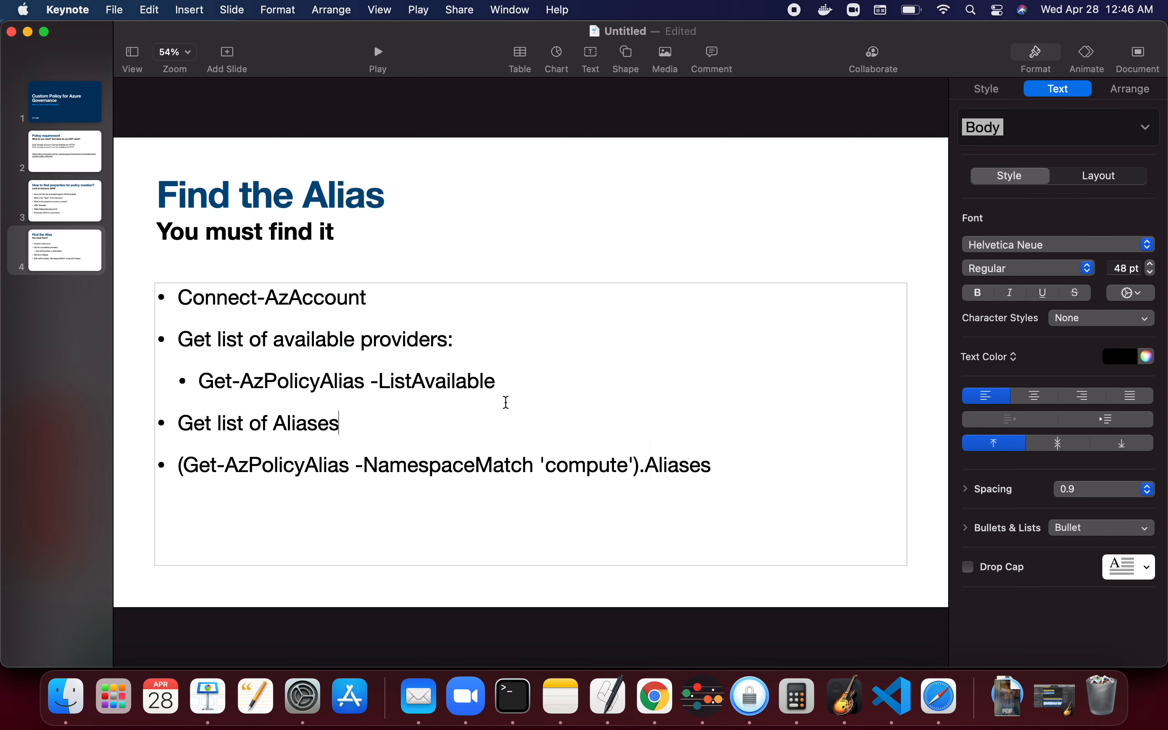
- Return to the Azure portal template tab and open a fresh PowerShell Cloud Shell session, enlarging its pane
key(super+Tab)
click(164, 43)
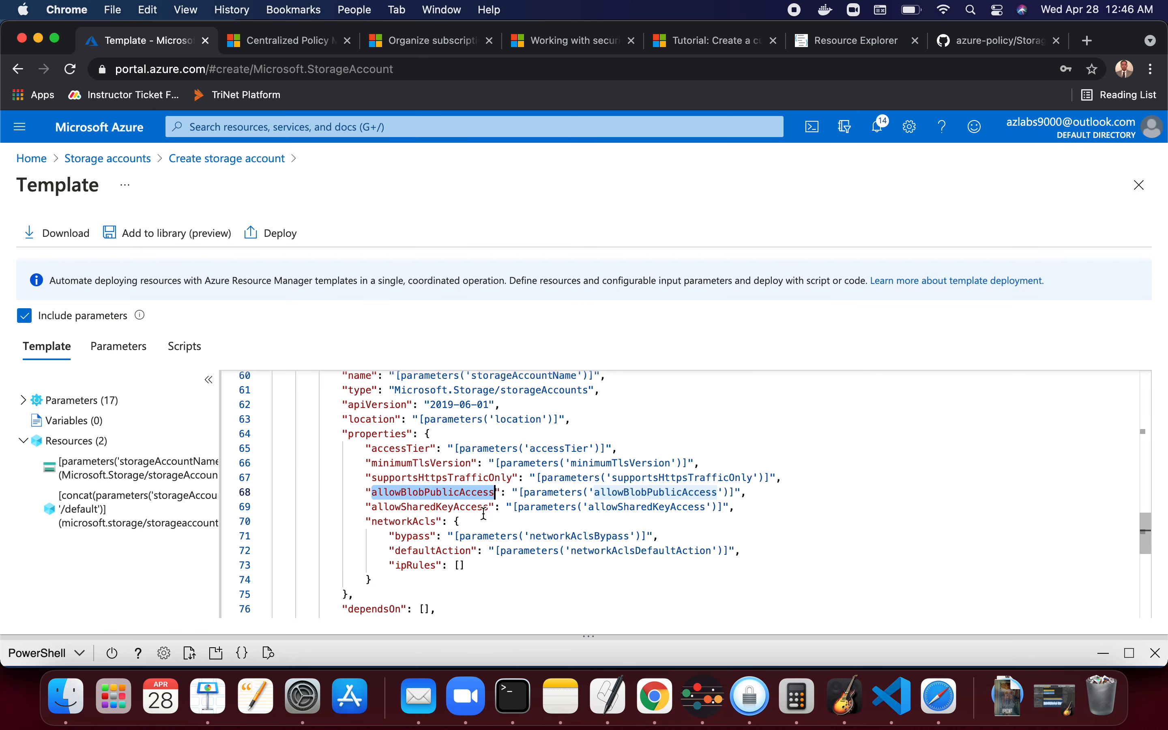
drag(403, 667, 445, 261)
click(357, 414)
key(Down)
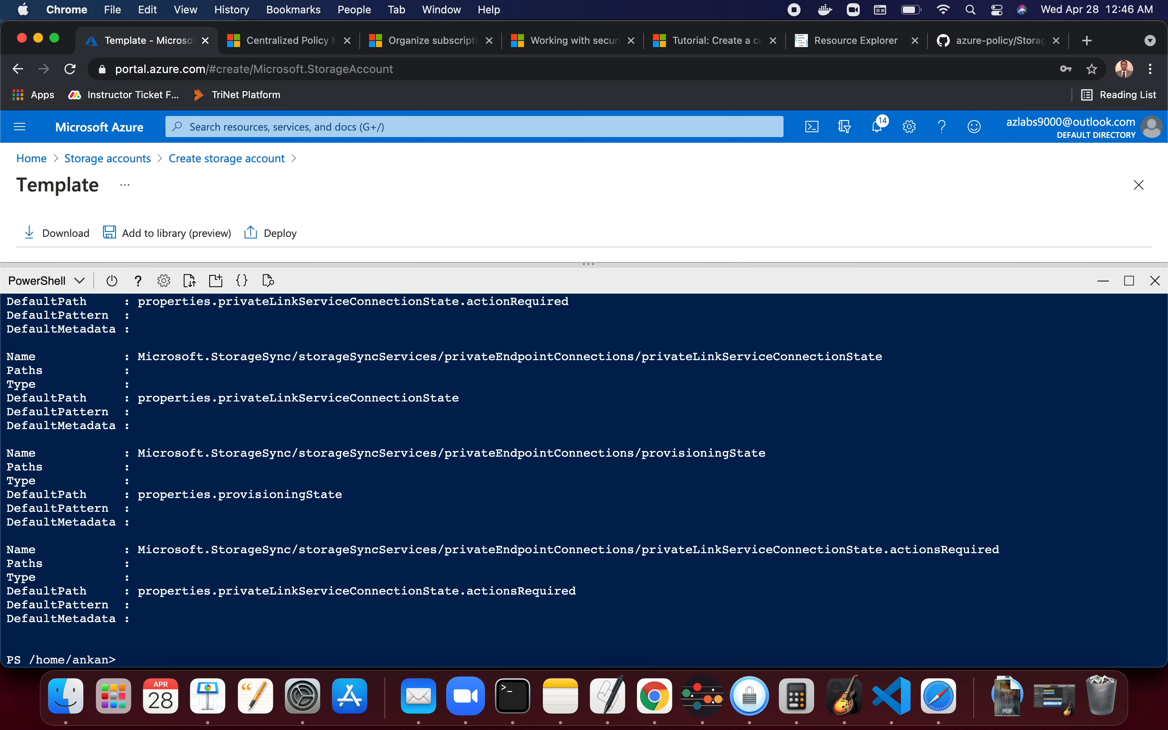
double_click(346, 632)
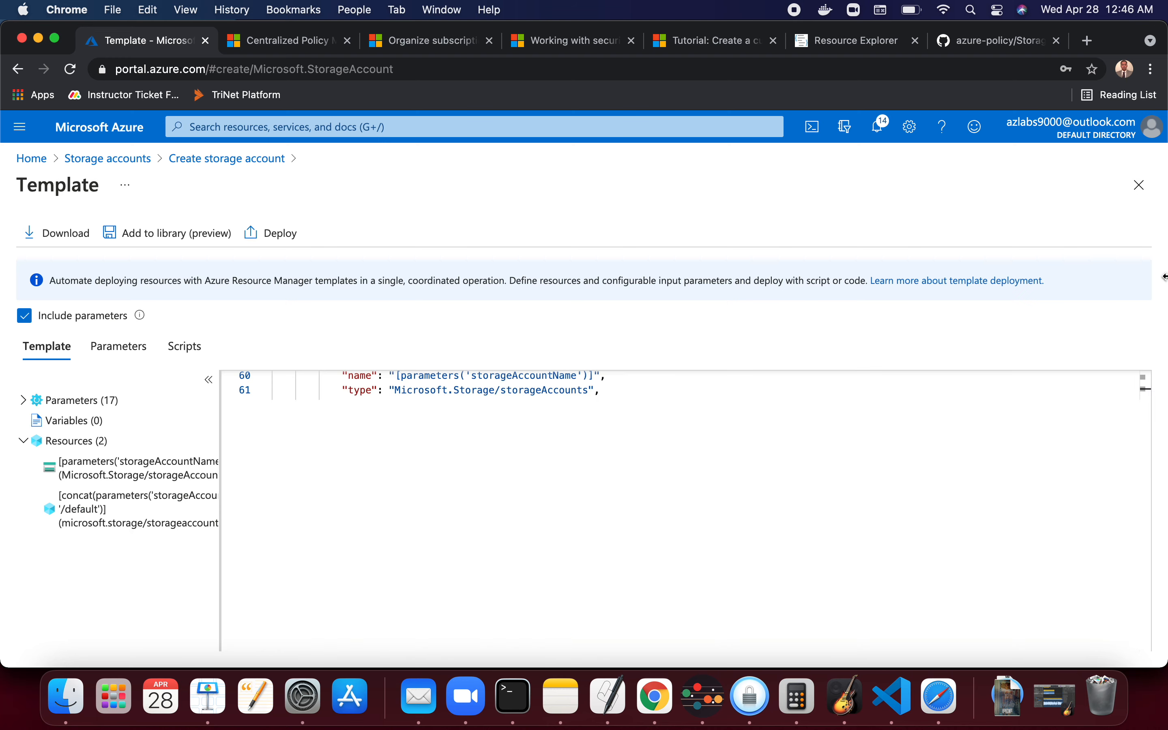
click(1156, 281)
click(813, 127)
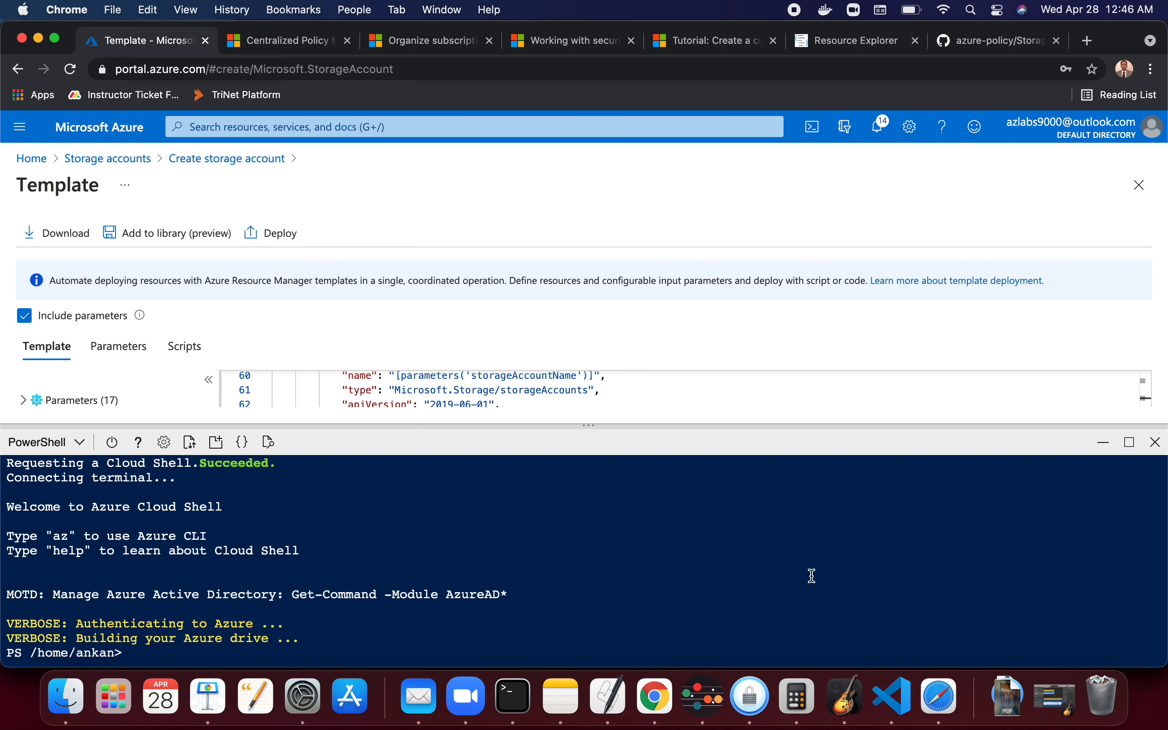
drag(793, 425, 776, 237)
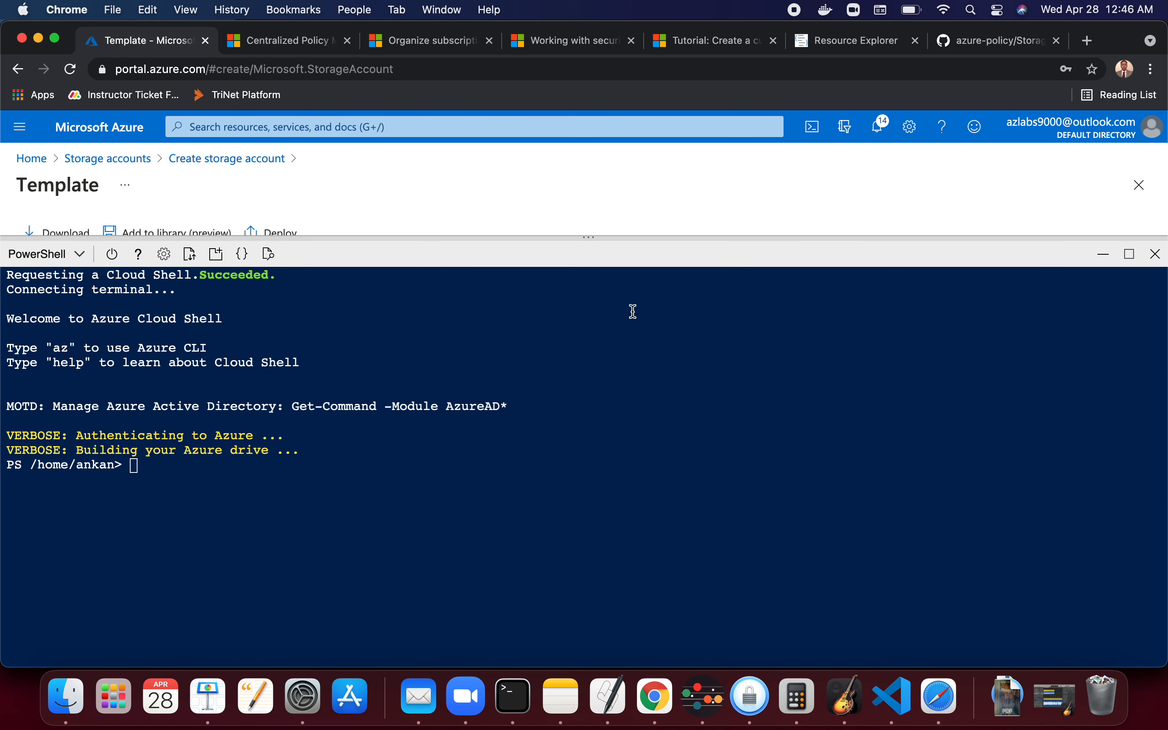
- Paste and run Get-AzPolicyAlias -ListAvailable in Cloud Shell
right_click(436, 426)
click(464, 545)
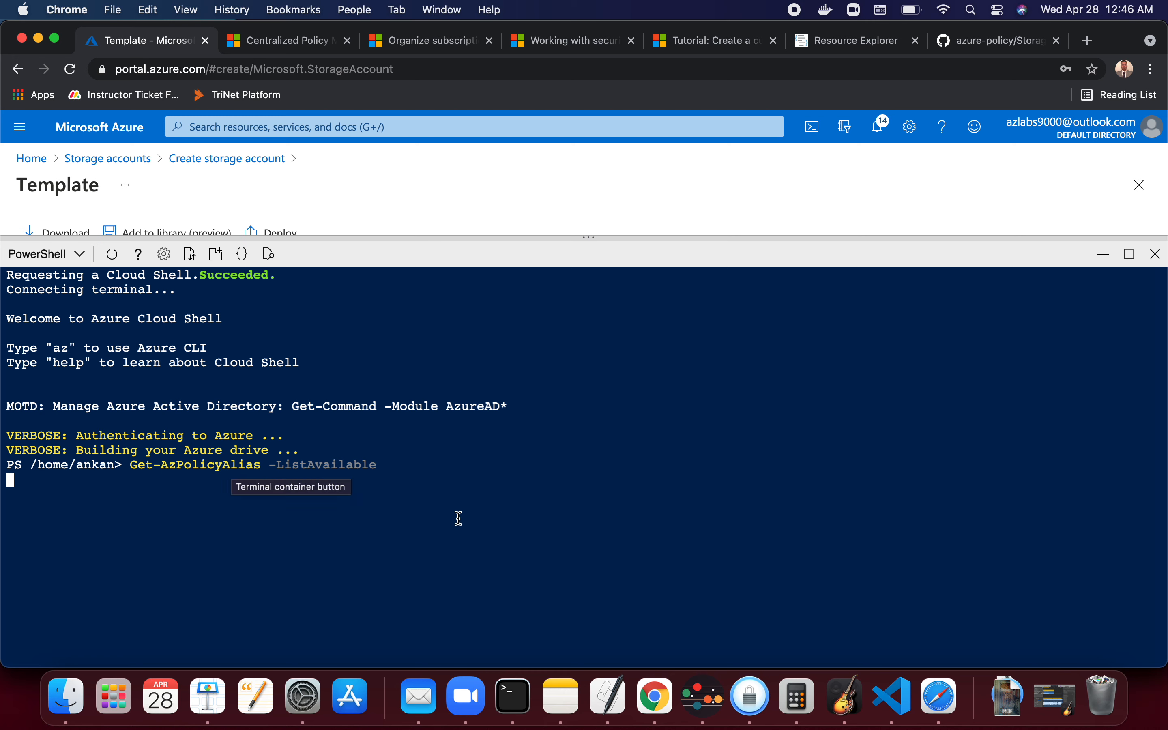
key(Return)
key(Return)
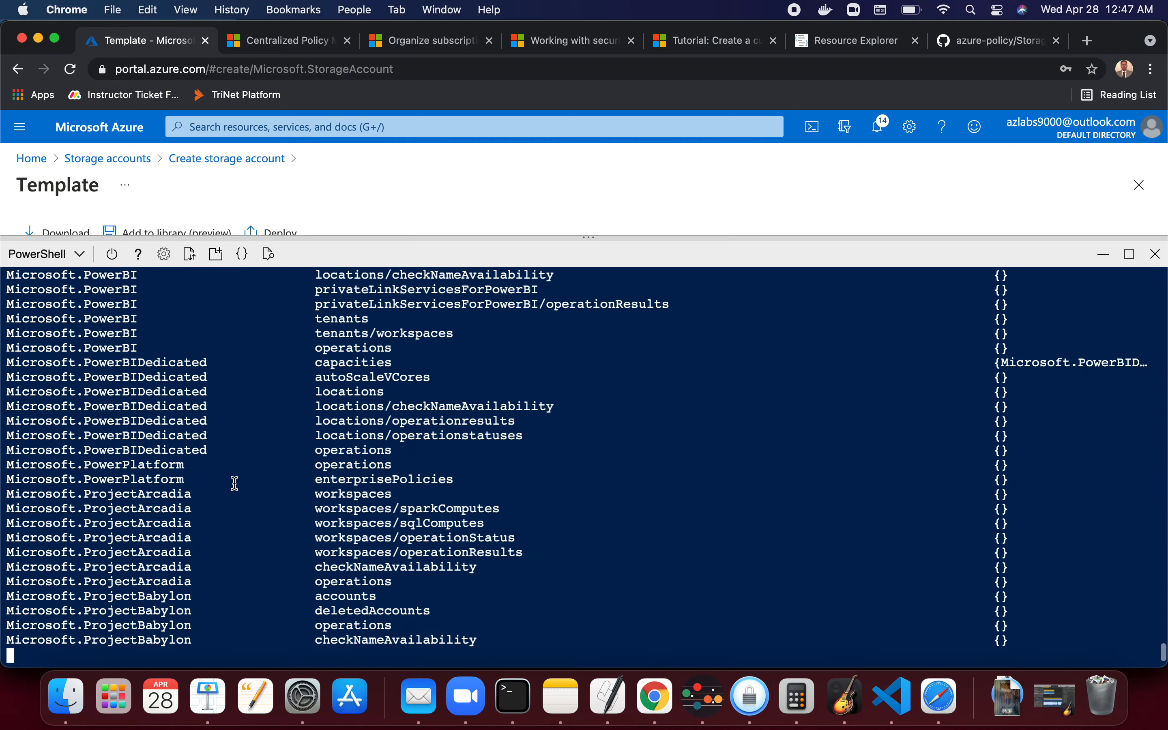
- Scroll through the listed providers and resource types in the output, then switch back to the Keynote slide
scroll(560, 424, up, 20)
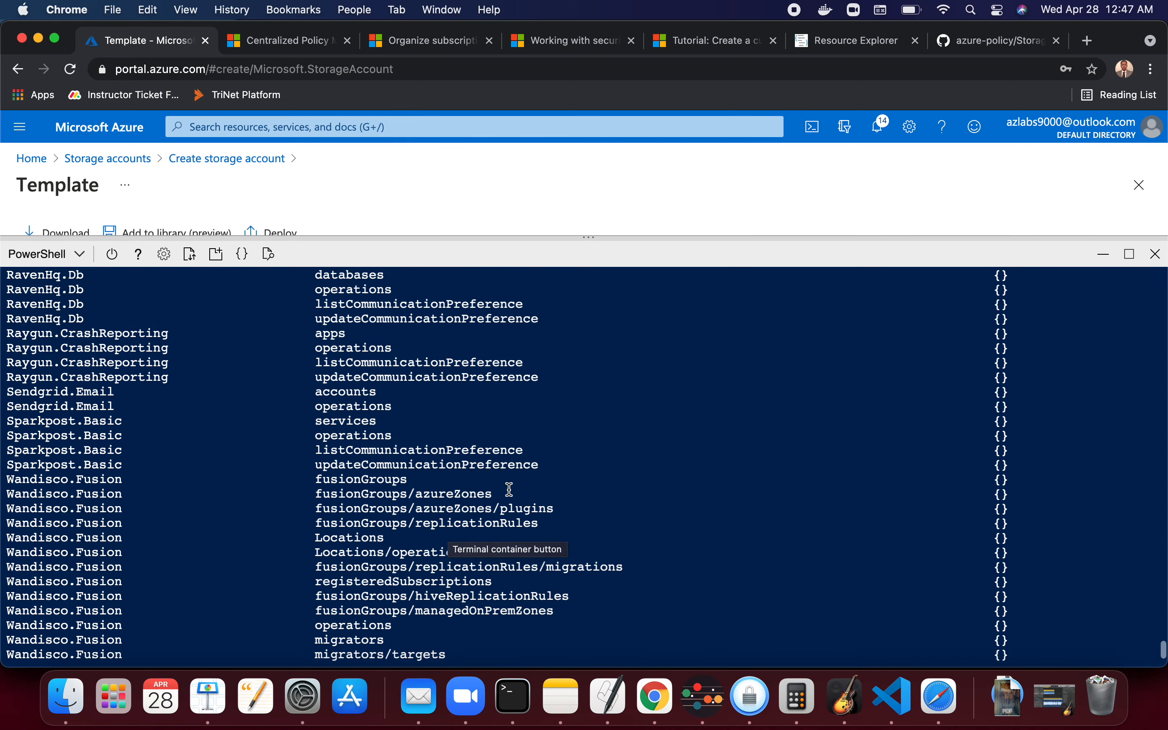
scroll(510, 489, up, 20)
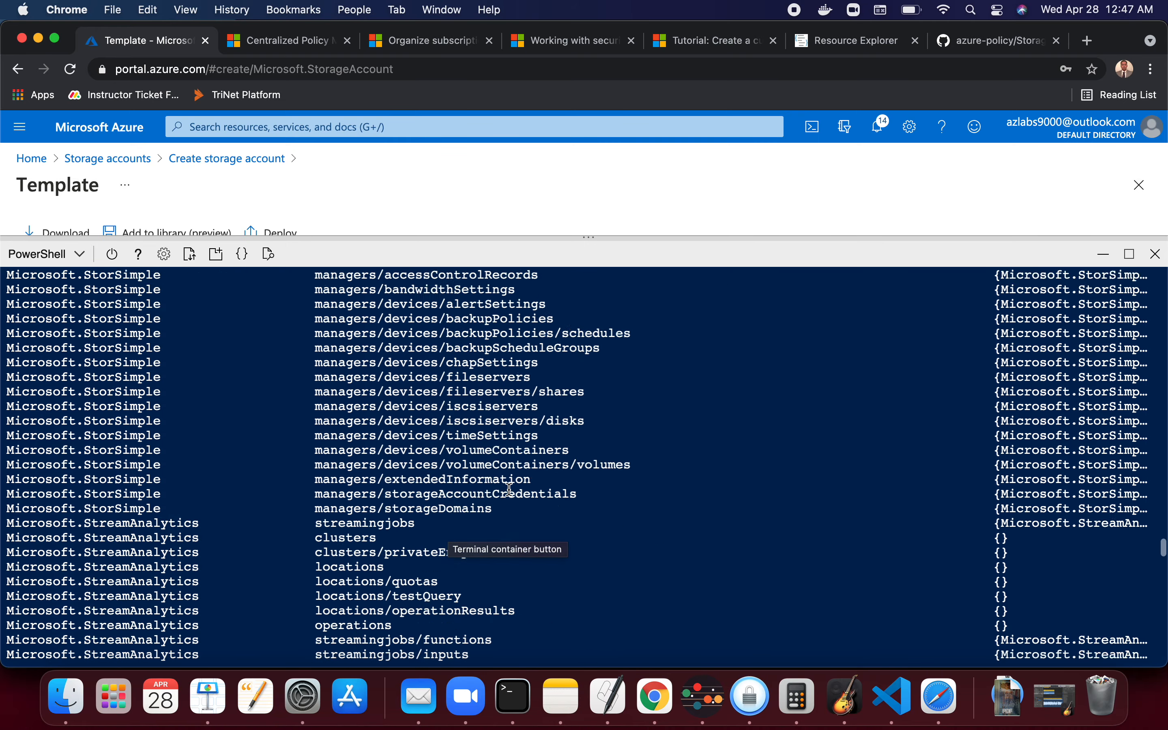
scroll(509, 489, up, 20)
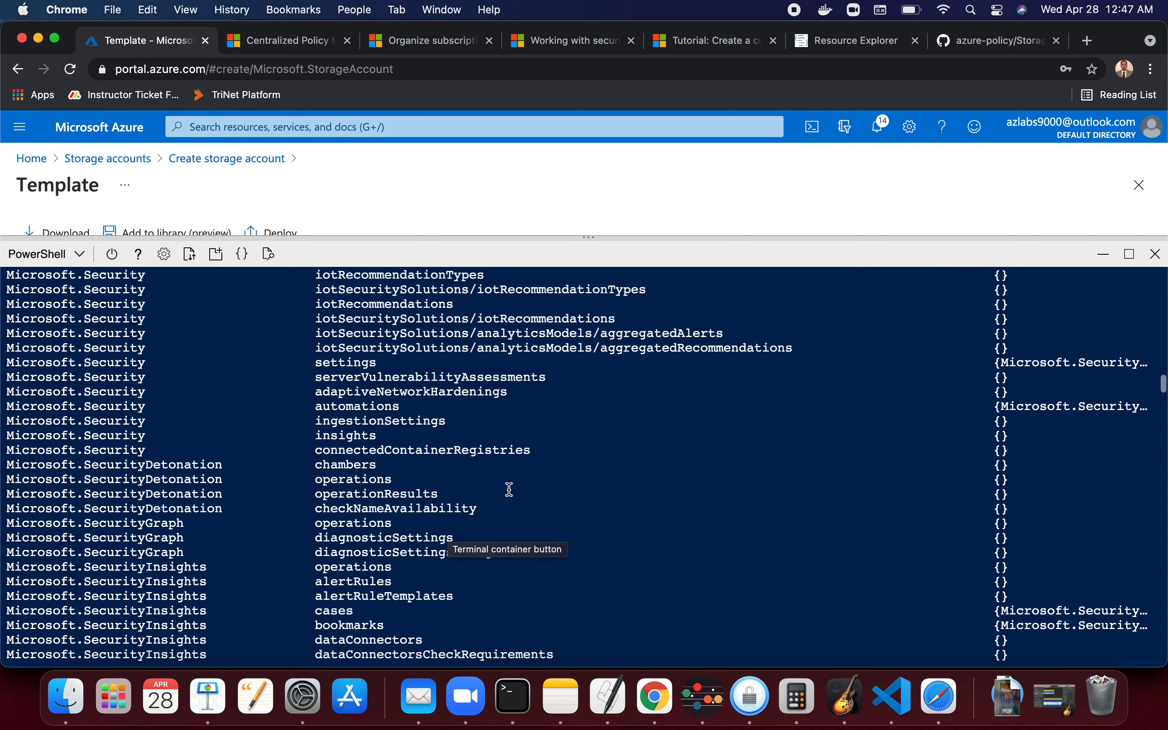
scroll(510, 490, up, 20)
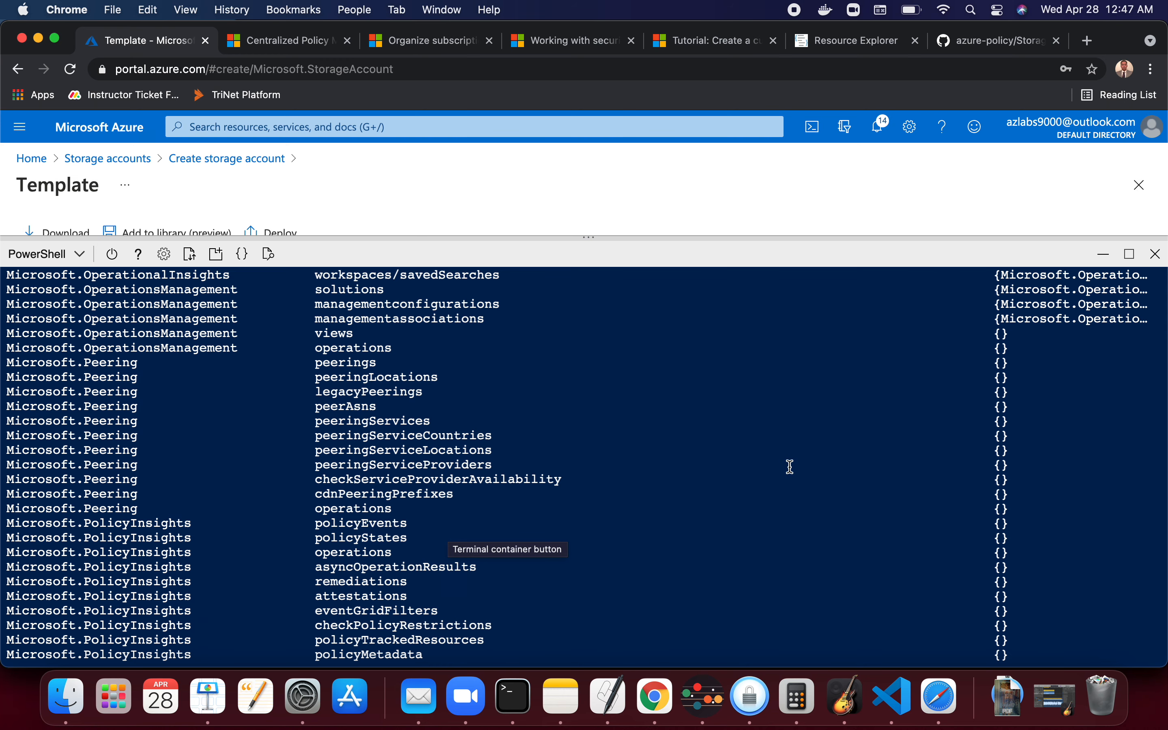
scroll(790, 467, down, 3)
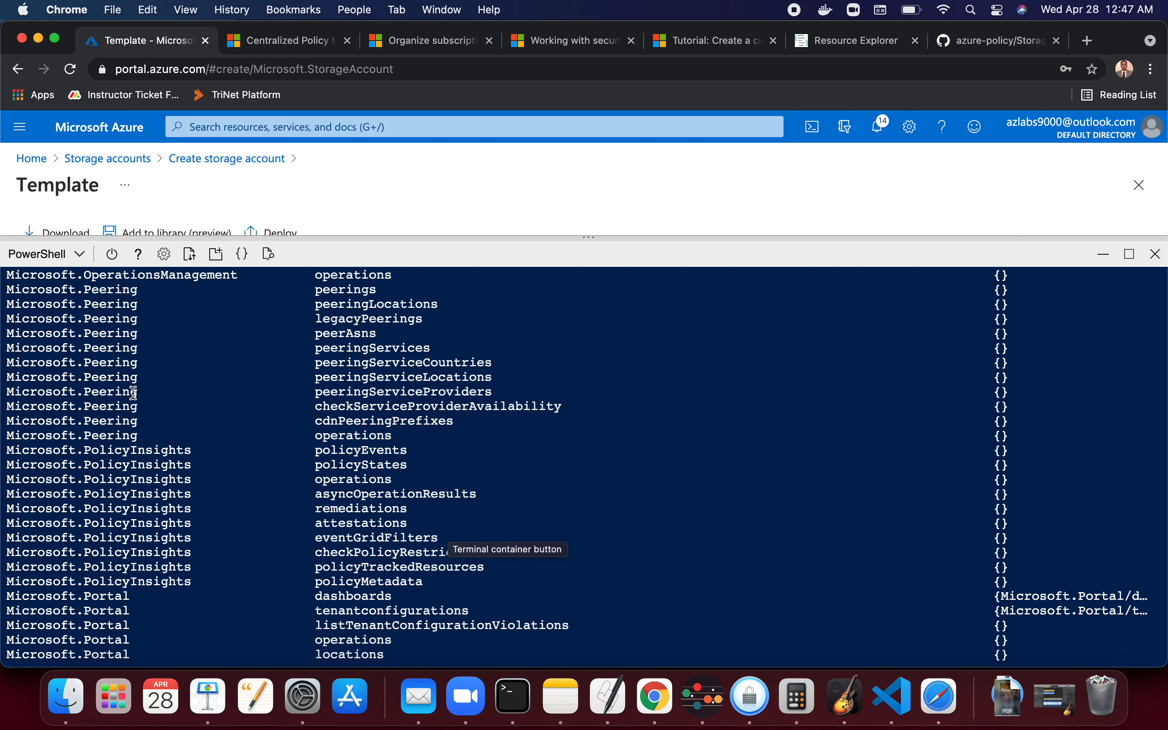
drag(133, 391, 8, 386)
scroll(249, 419, up, 3)
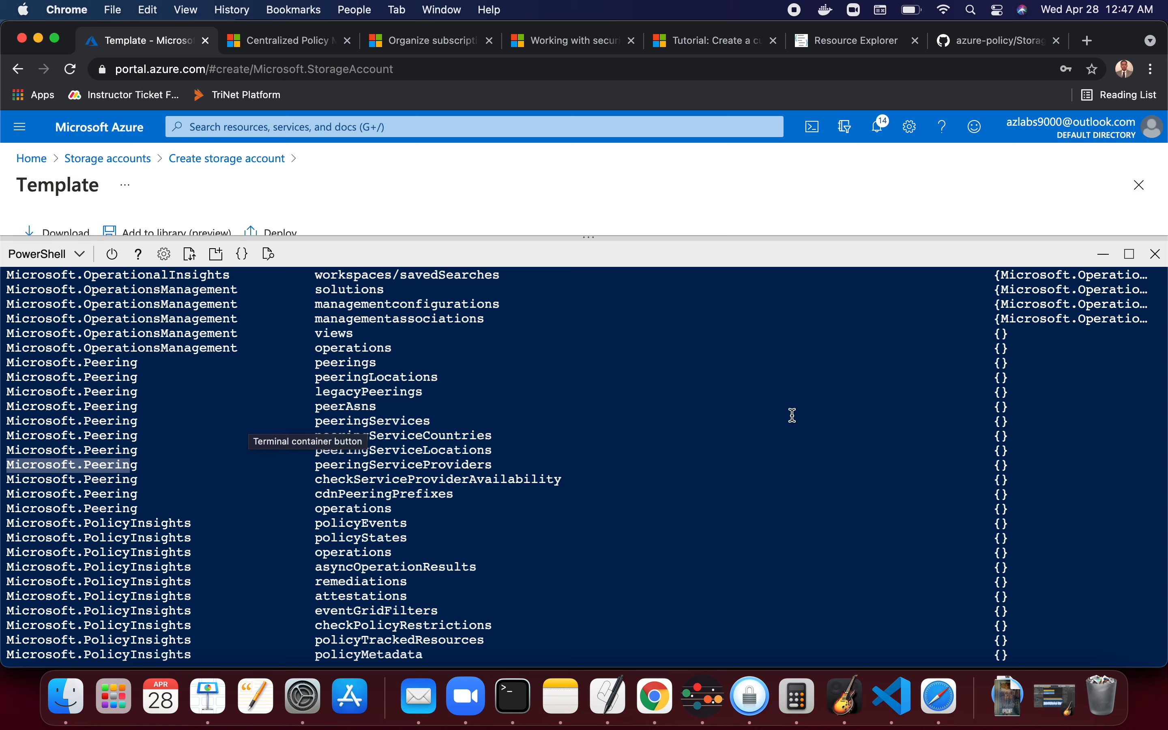
triple_click(1084, 319)
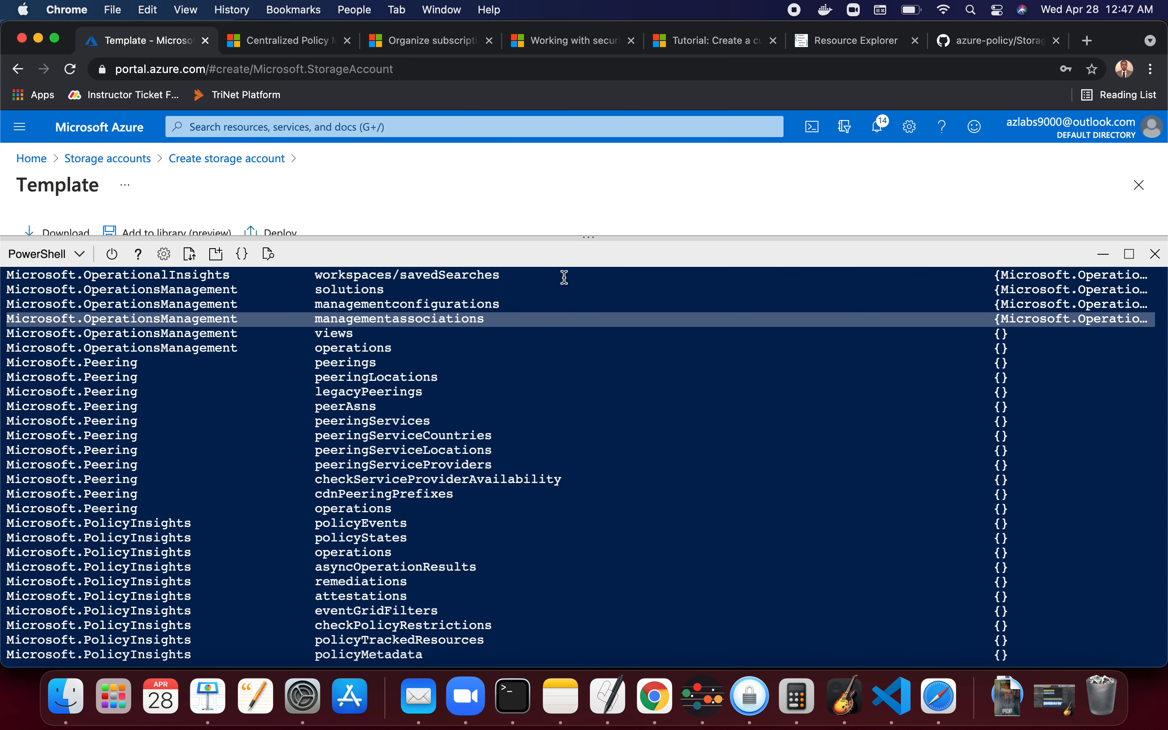
scroll(485, 400, down, 10)
scroll(486, 400, up, 5)
scroll(485, 400, down, 15)
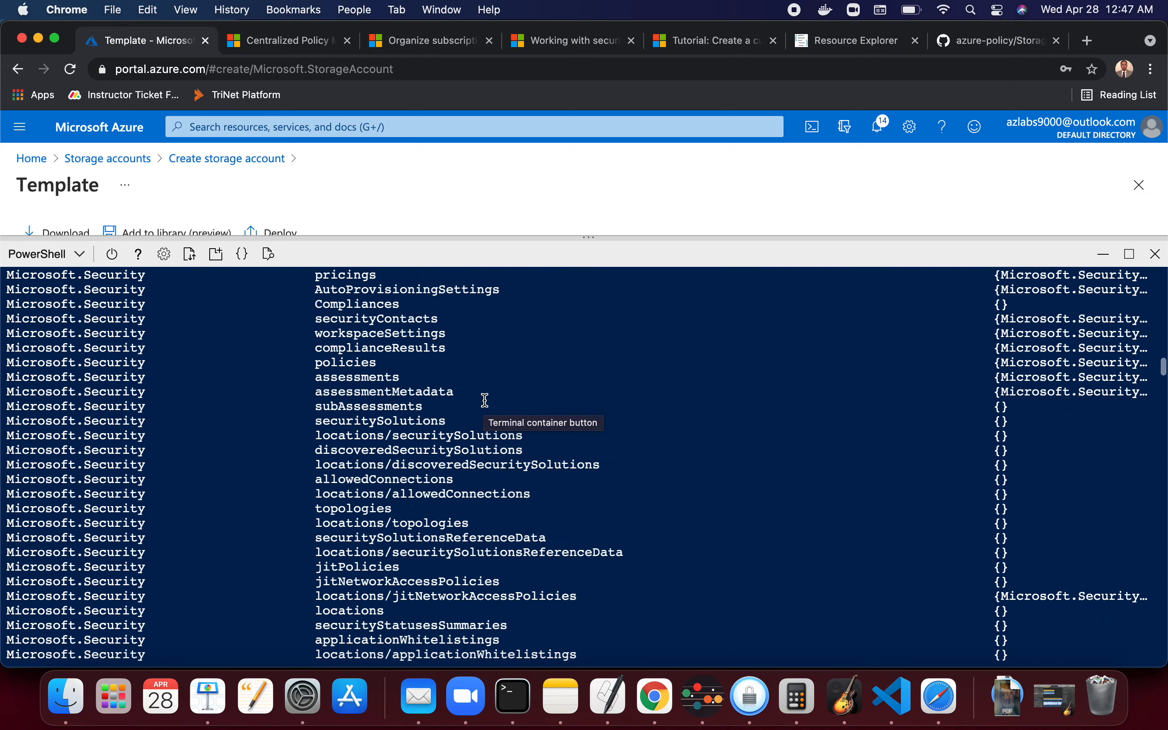
scroll(485, 400, down, 15)
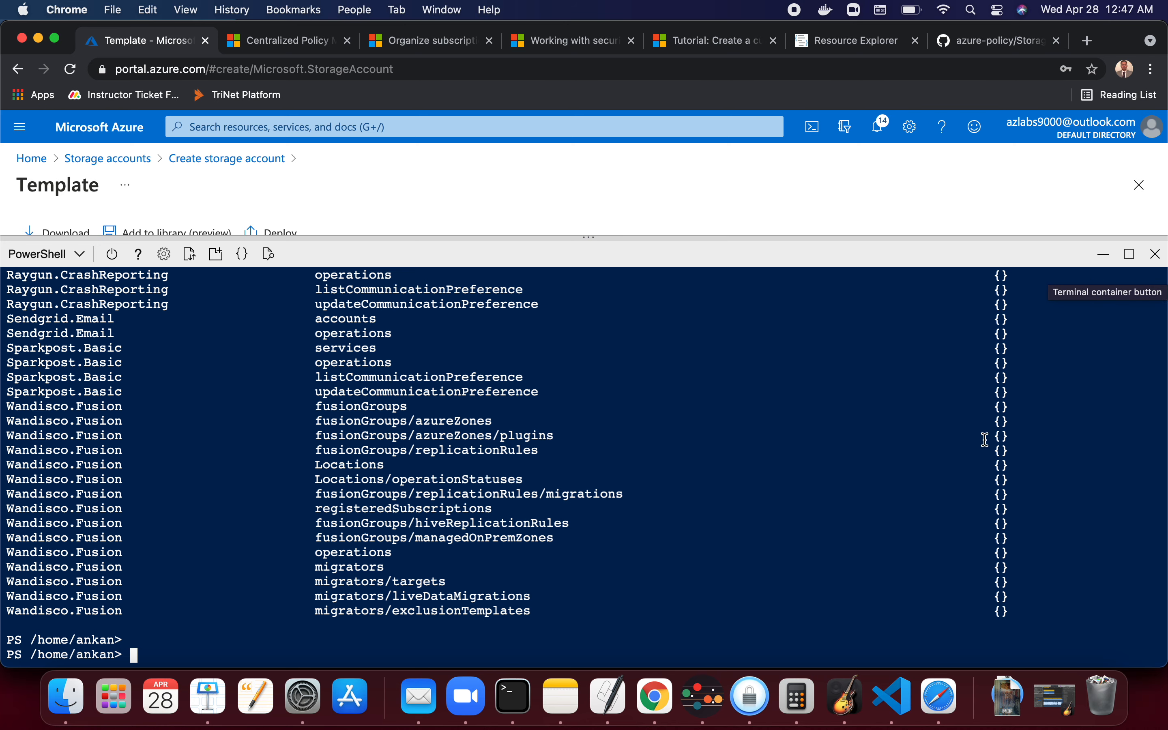
key(super+Tab)
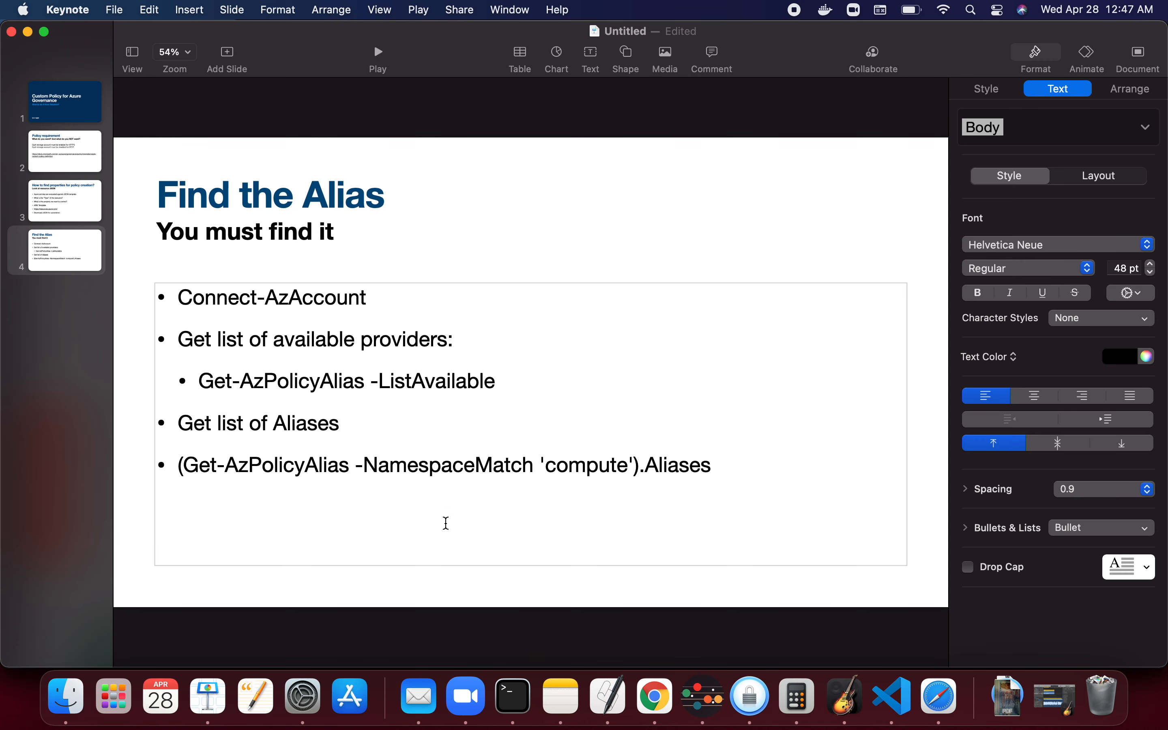
- Copy the (Get-AzPolicyAlias -NamespaceMatch 'compute').Aliases command from the Find the Alias slide
key(super+Tab)
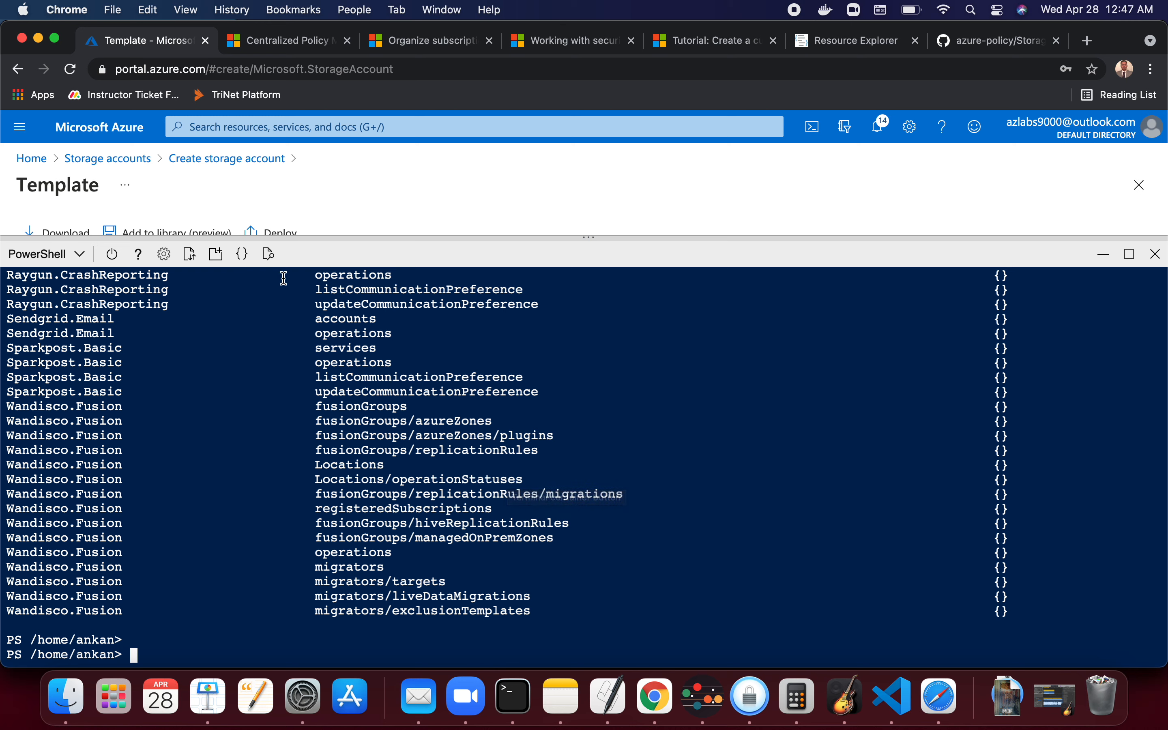
scroll(427, 380, up, 3)
scroll(428, 379, down, 3)
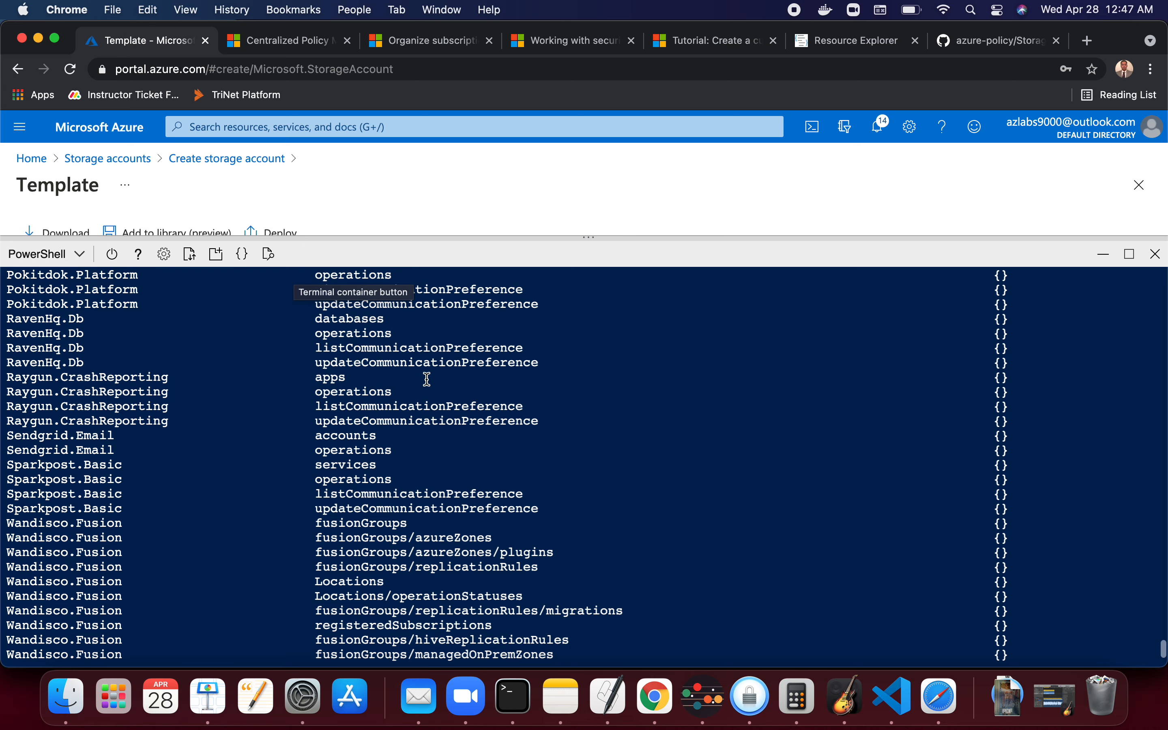
key(super+Tab)
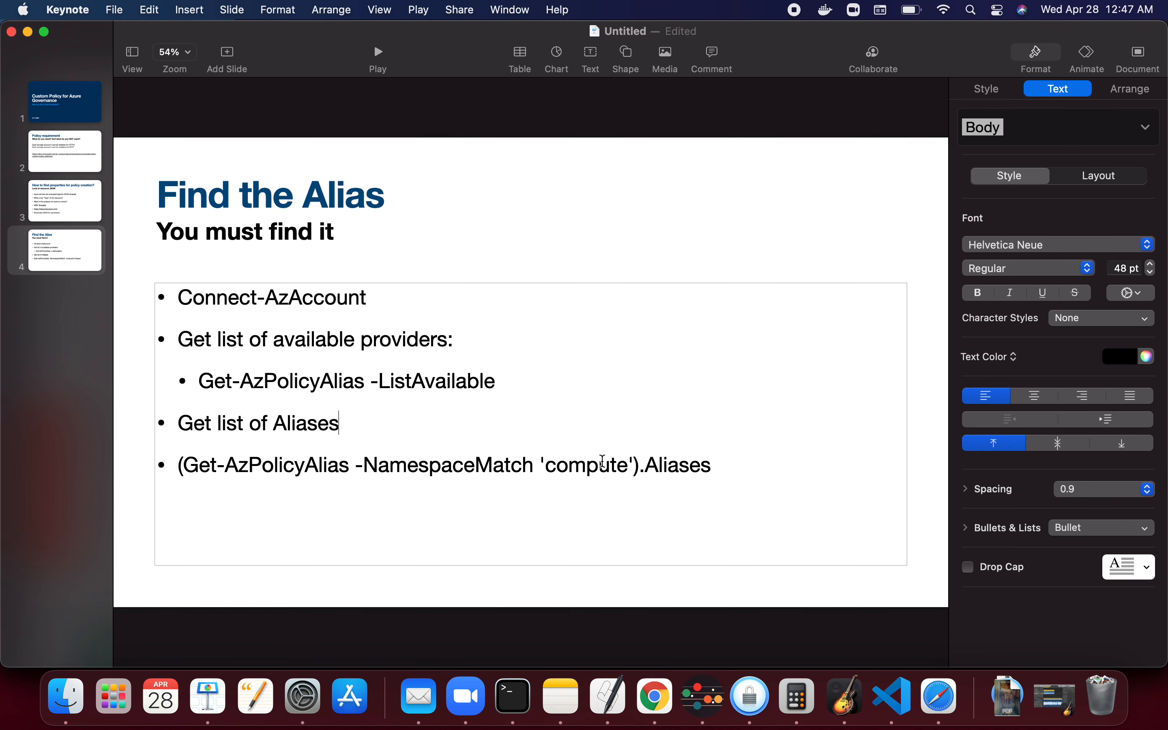
triple_click(603, 461)
key(super+c)
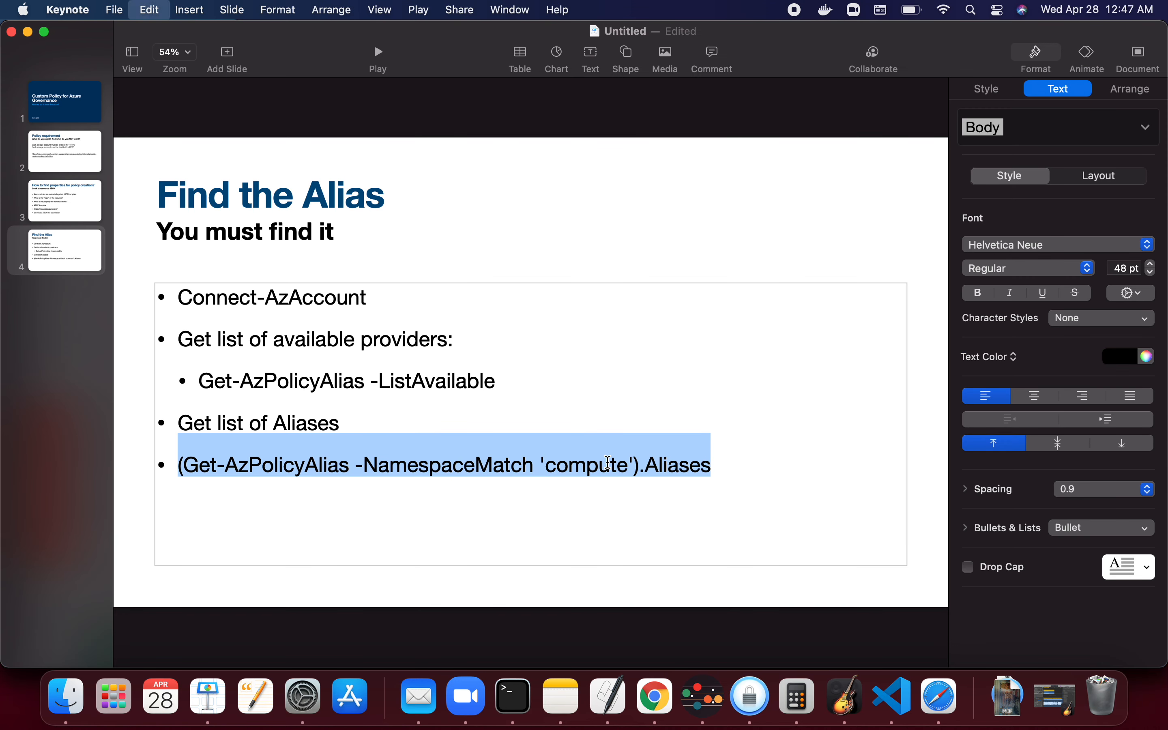
- Paste the command into Cloud Shell, change the namespace match from compute to 'storage', and run it
key(super+Tab)
right_click(232, 646)
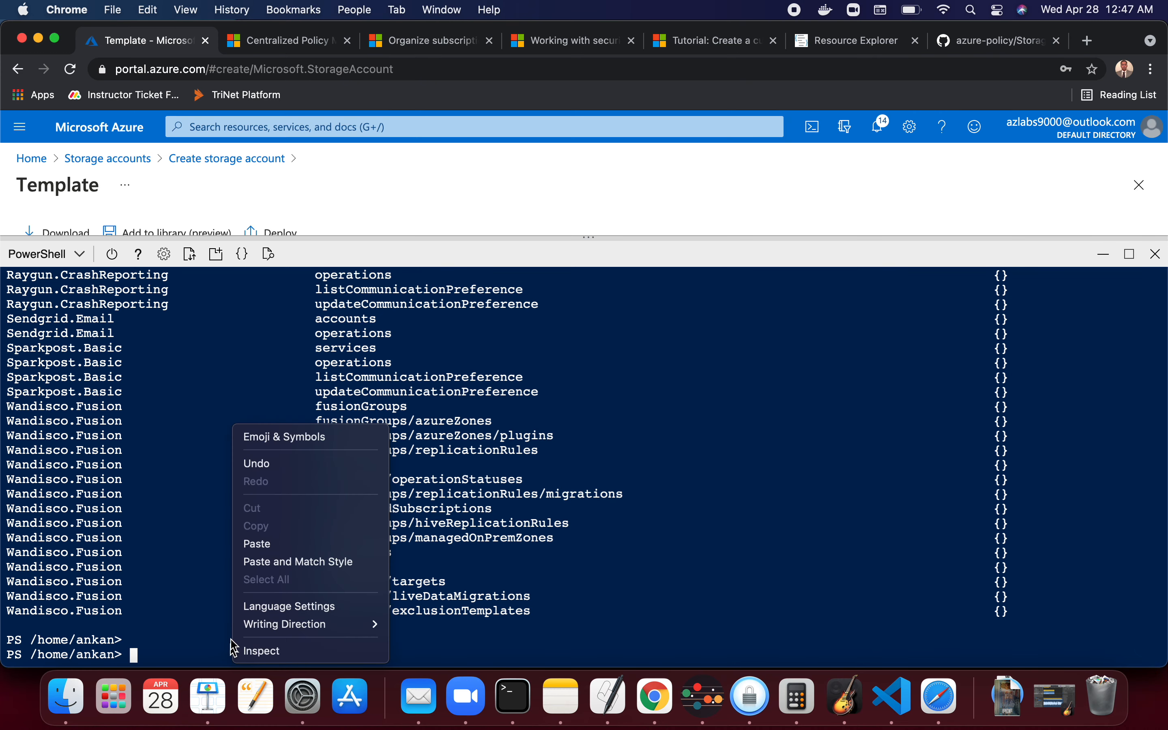
click(261, 545)
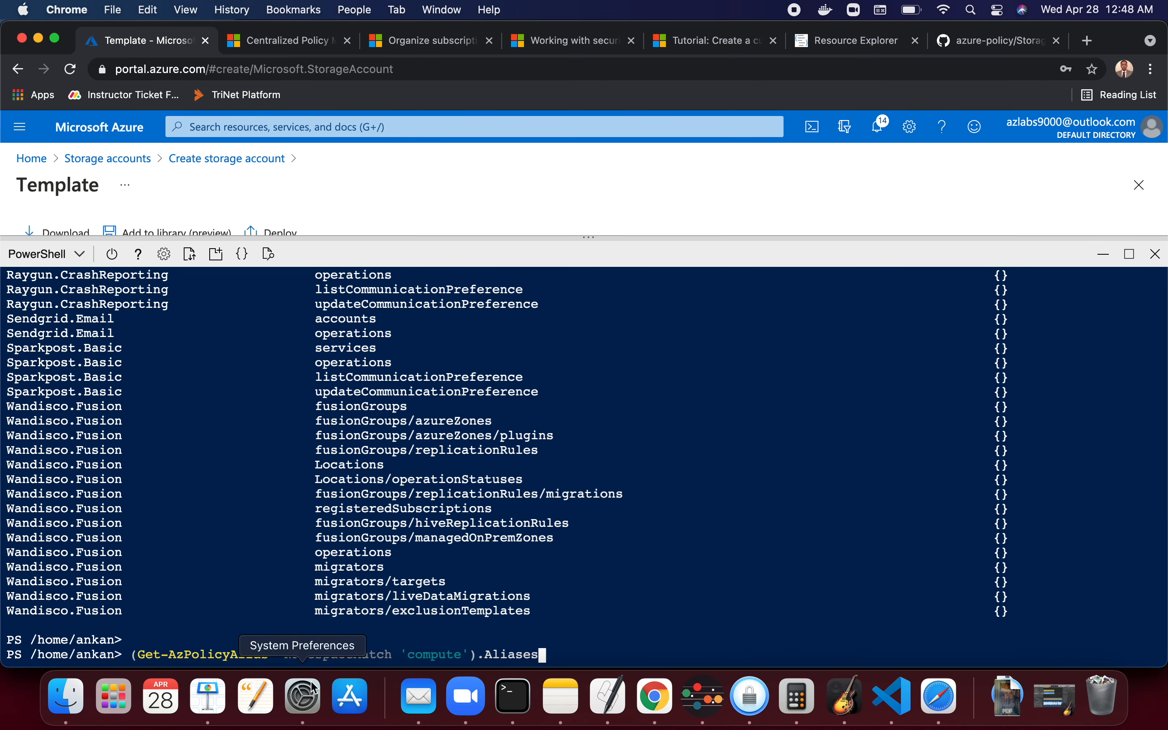
key(Left)
key(Left)
key(Left)
key(Left)
key(Left)
key(Left)
key(Left)
key(Left)
key(Left)
key(Left)
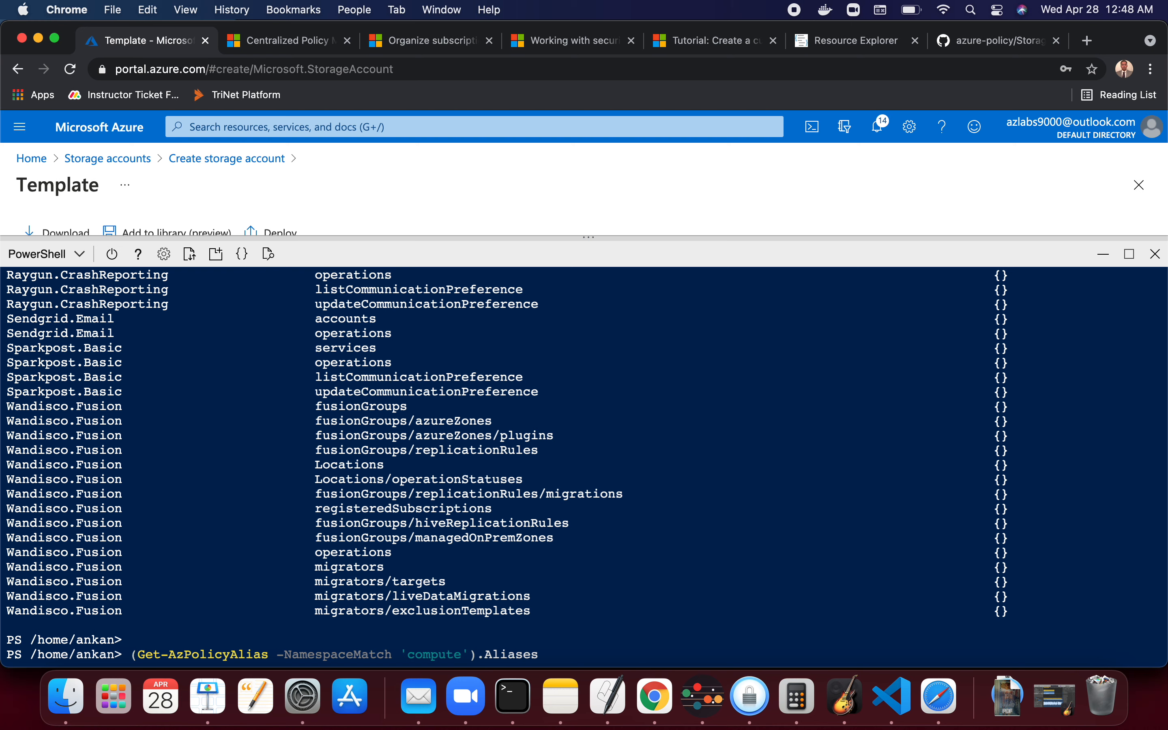
key(BackSpace)
key(BackSpace)
key(BackSpace)
key(BackSpace)
key(BackSpace)
key(BackSpace)
key(BackSpace)
text(storage)
key(Return)
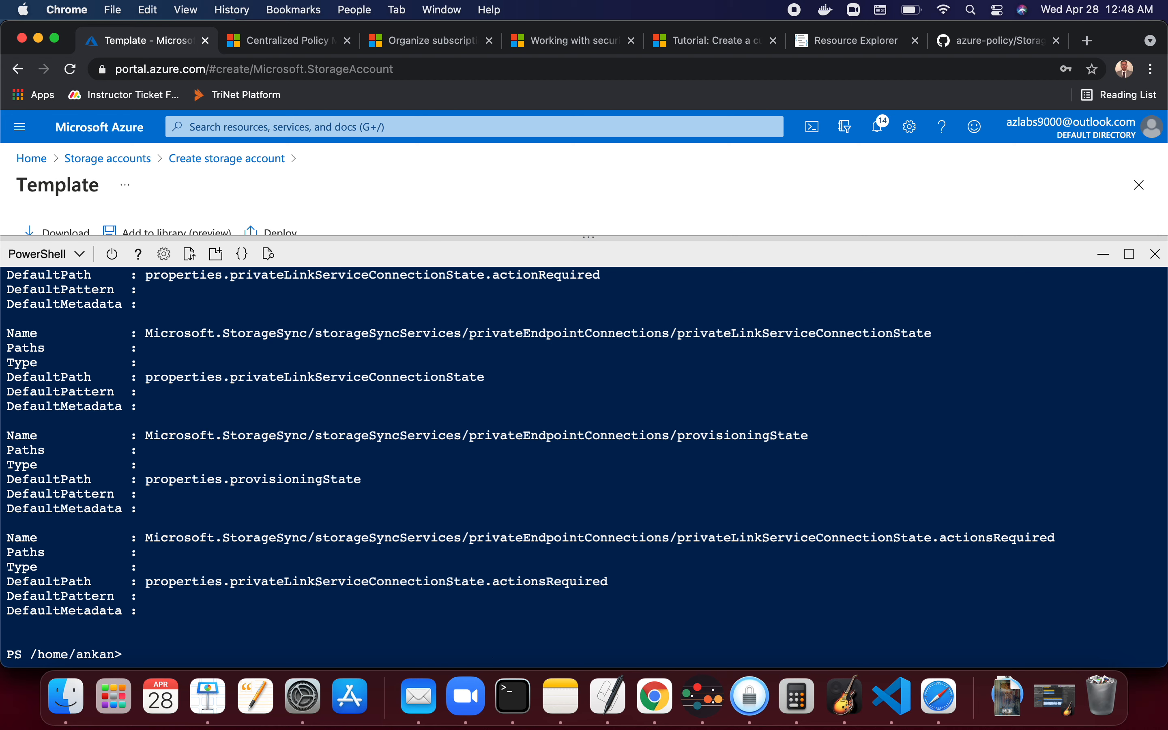
- Scroll through the listed storage aliases and their default paths in the Cloud Shell output
drag(1061, 536, 287, 518)
click(155, 530)
scroll(404, 416, up, 15)
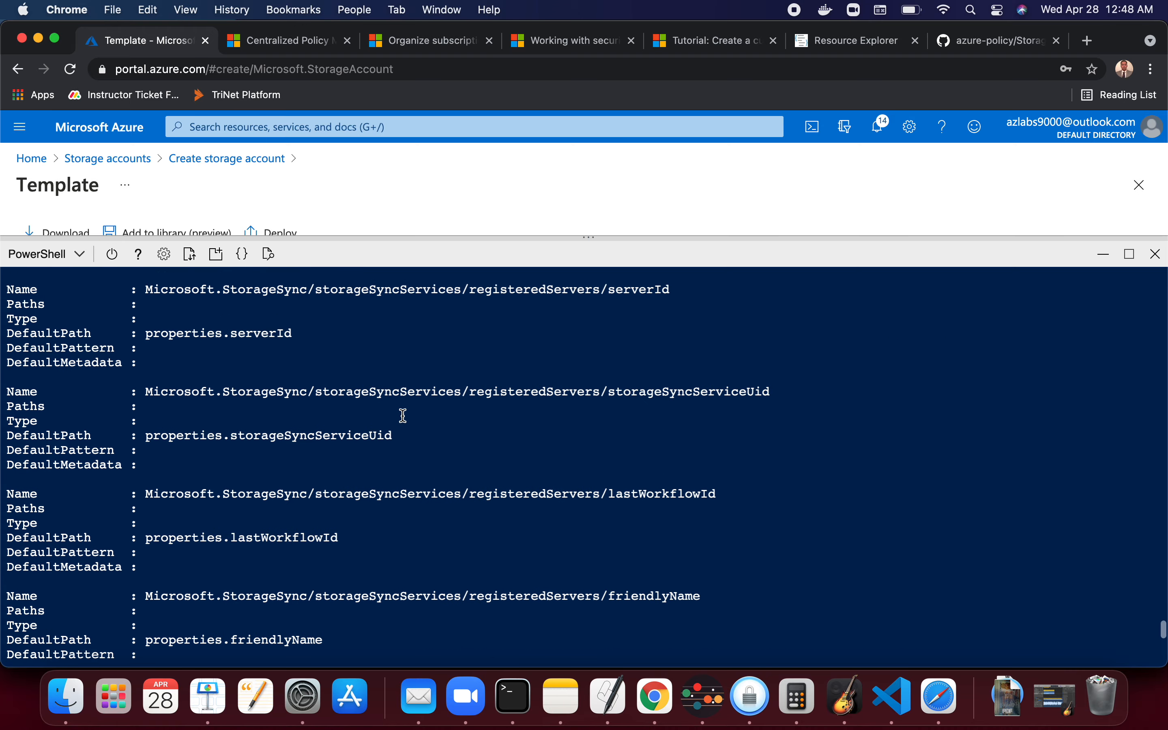
scroll(403, 415, up, 15)
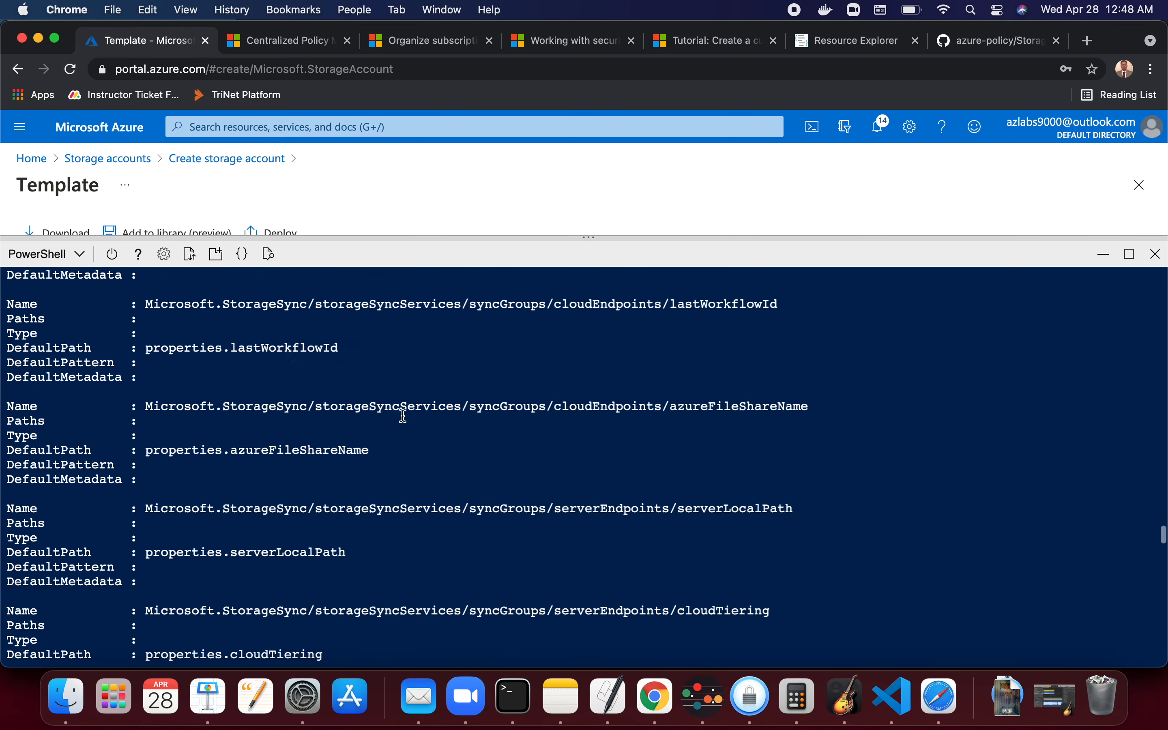
scroll(403, 415, up, 15)
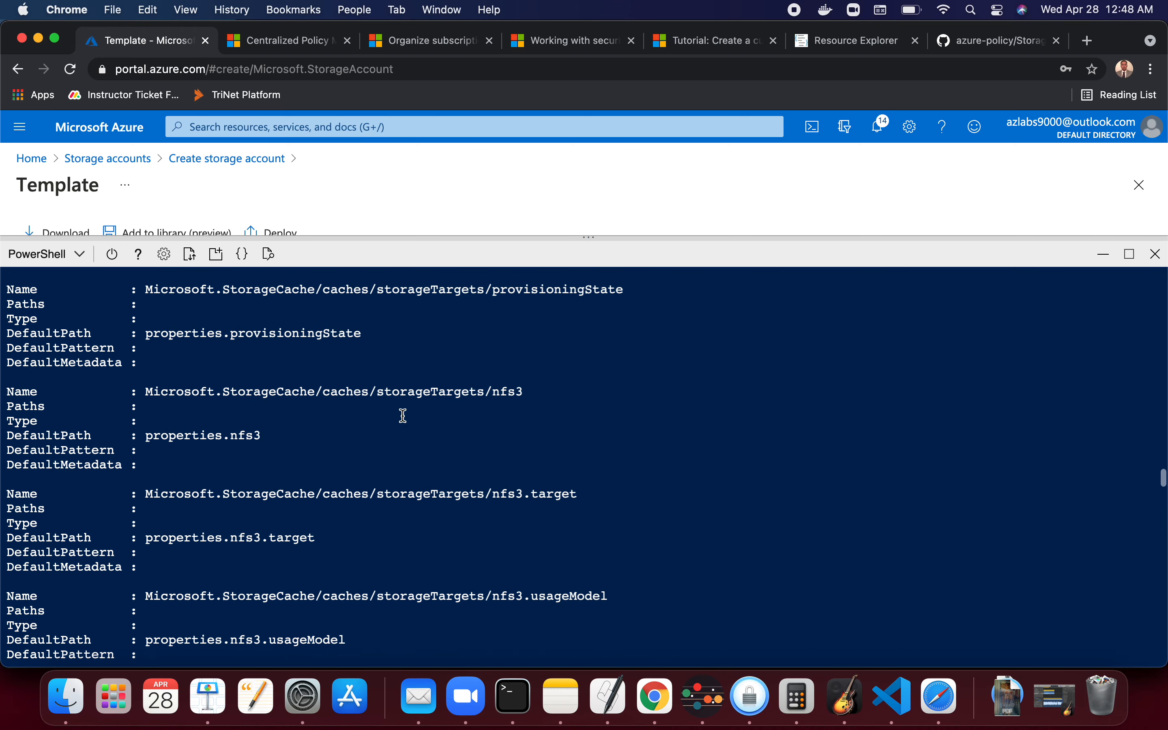
scroll(404, 415, up, 5)
right_click(404, 416)
click(389, 188)
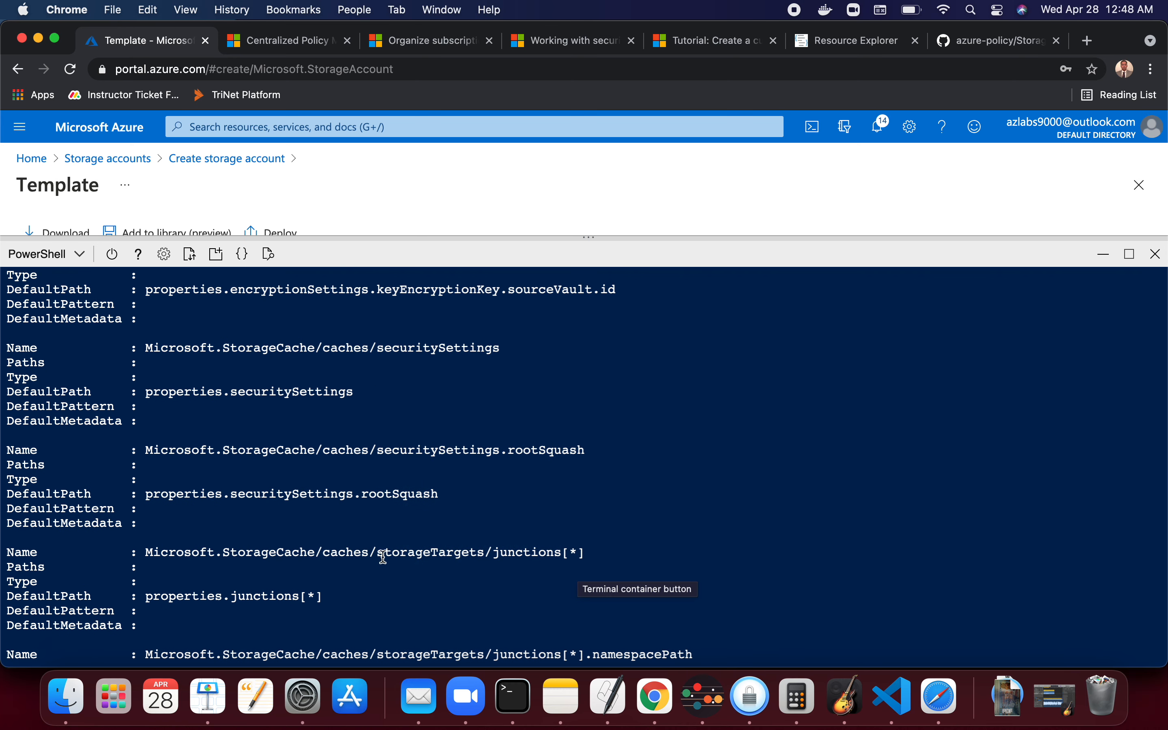
drag(585, 553, 565, 553)
drag(592, 449, 565, 447)
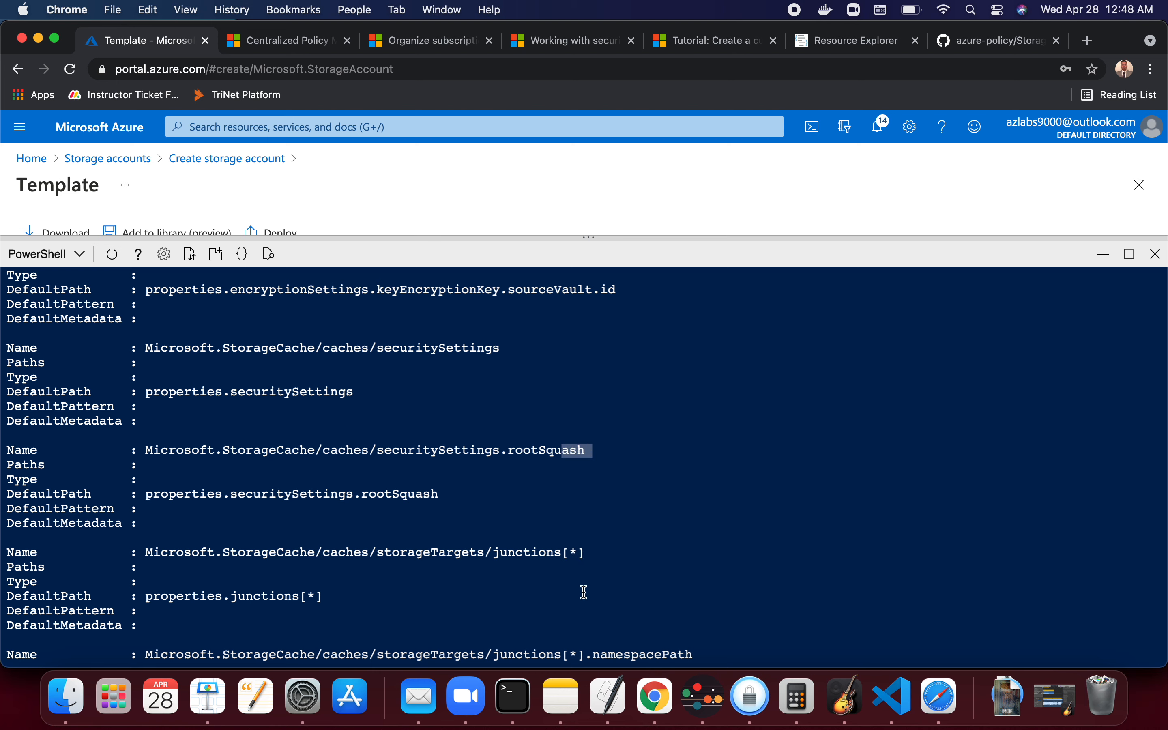
drag(585, 553, 563, 552)
click(585, 449)
scroll(586, 449, up, 3)
scroll(586, 449, up, 5)
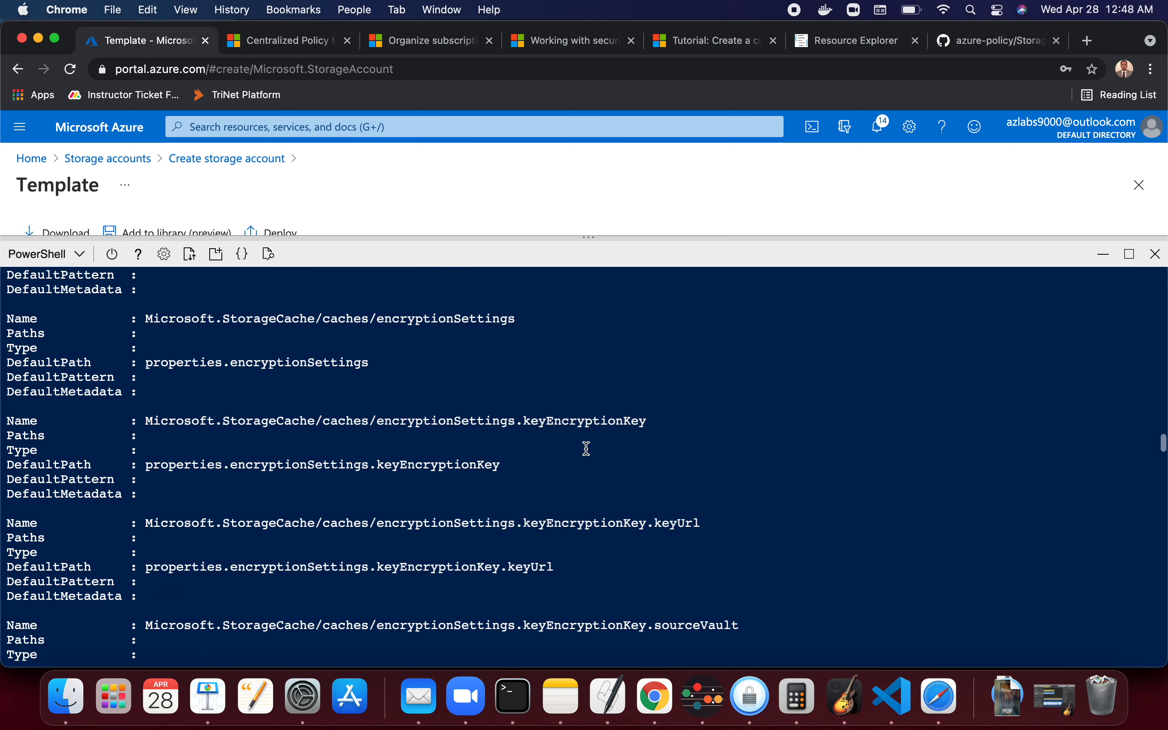
scroll(586, 449, up, 3)
scroll(587, 449, down, 20)
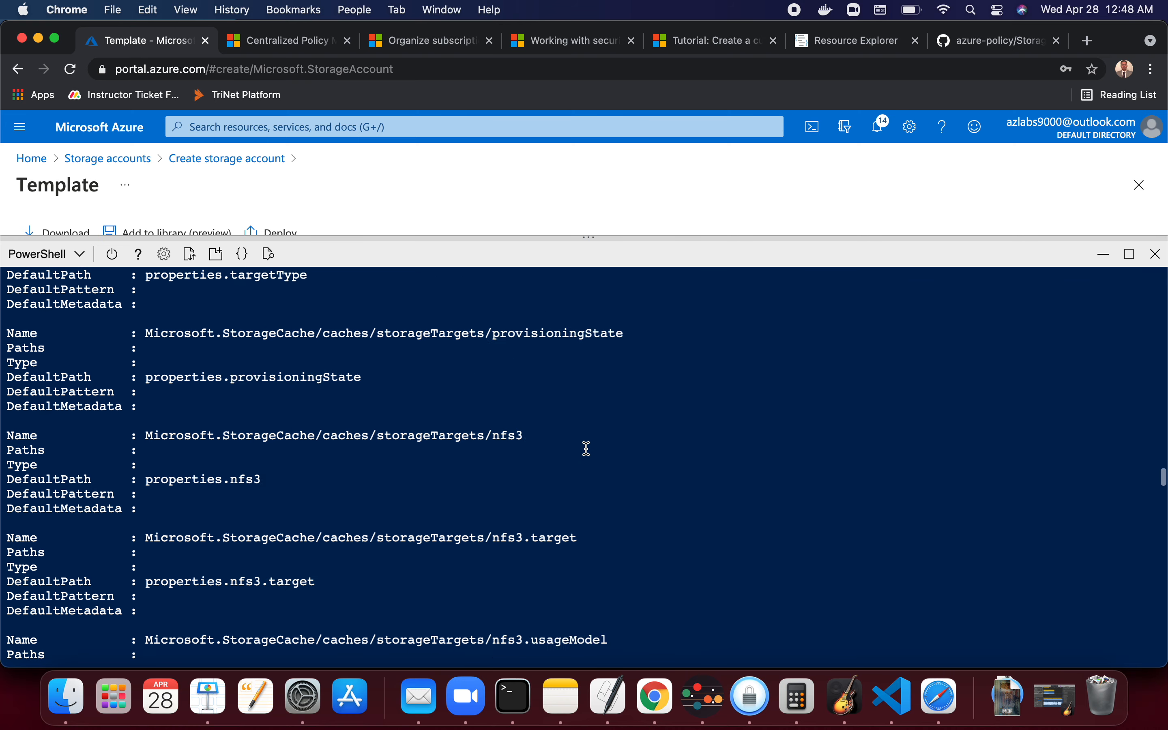
scroll(586, 449, down, 10)
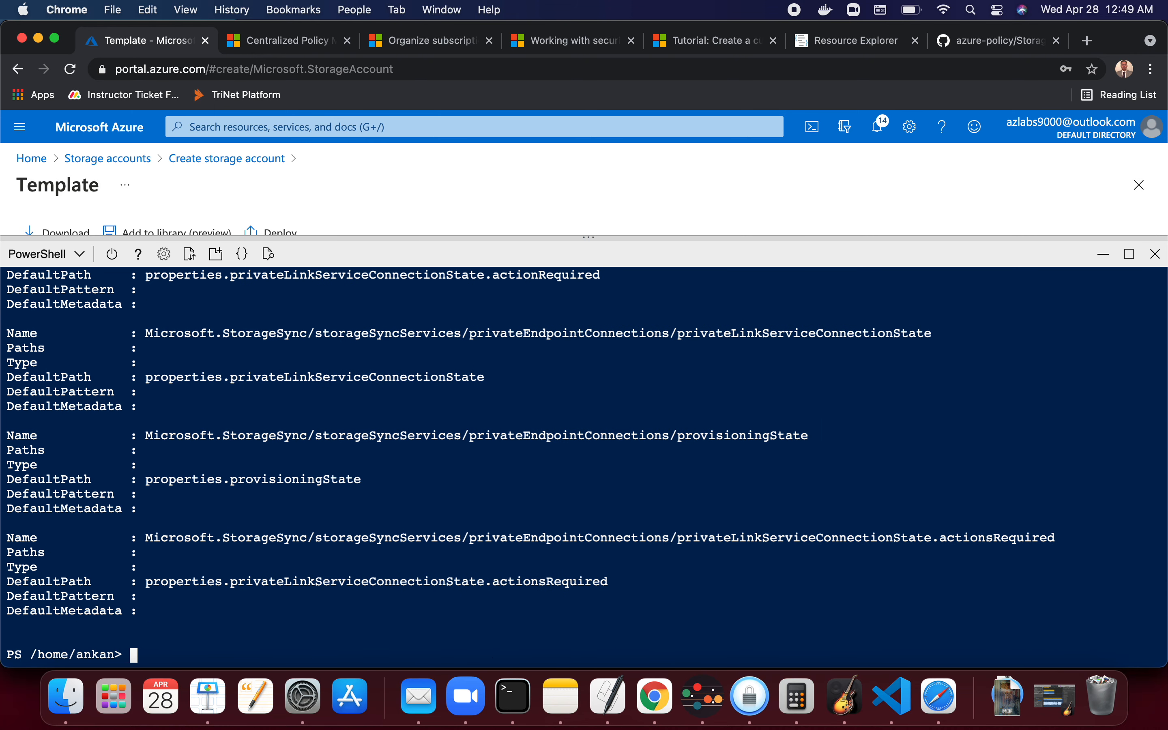
key(Return)
key(Return)
key(Return)
- Close the Cloud Shell pane and return to the Azure portal home page
key(super+Tab)
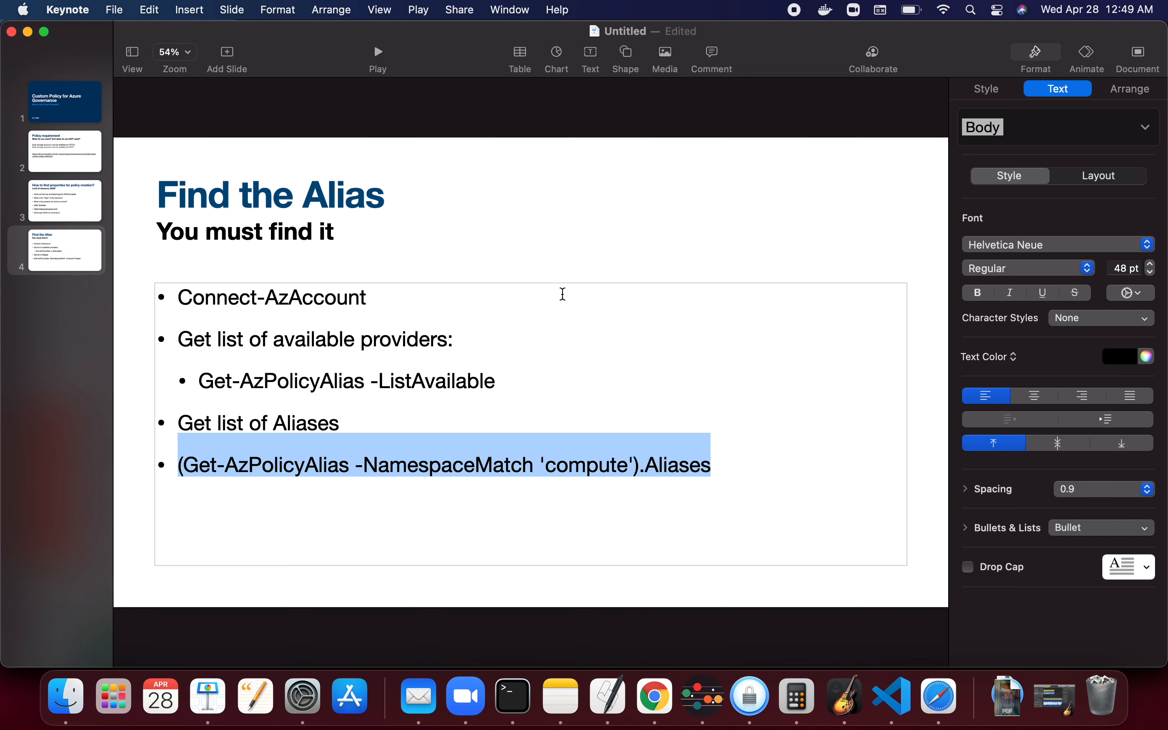
click(71, 264)
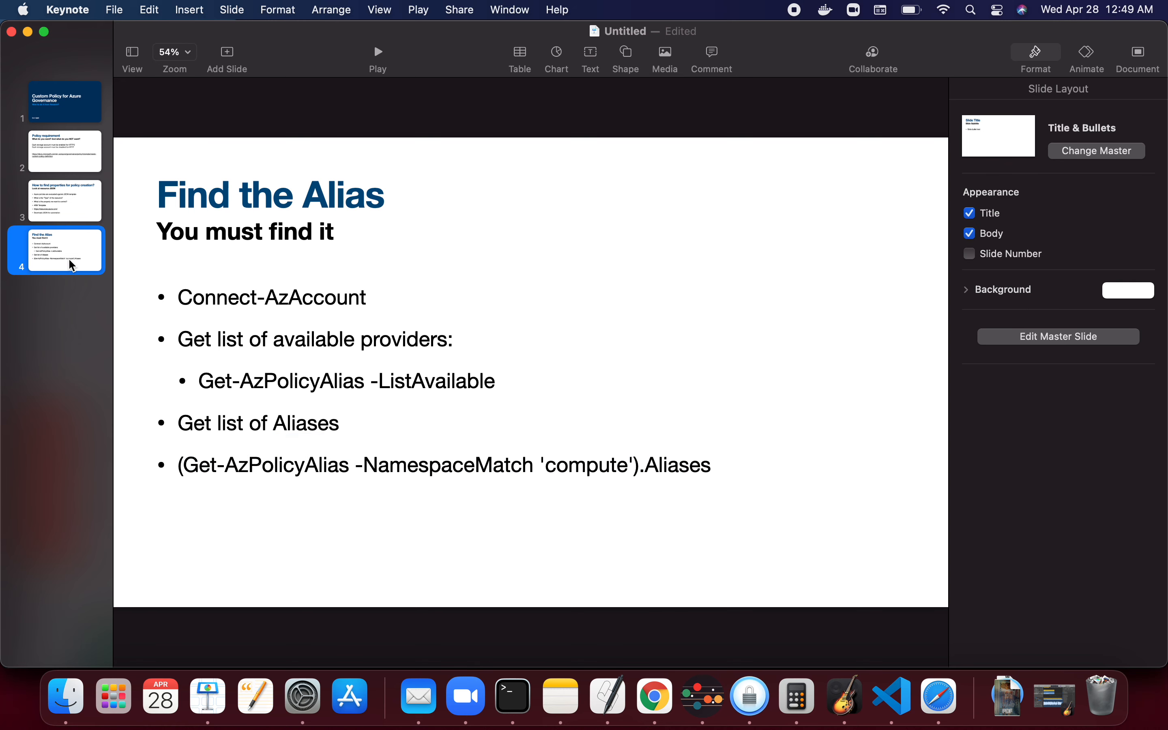
key(super+Tab)
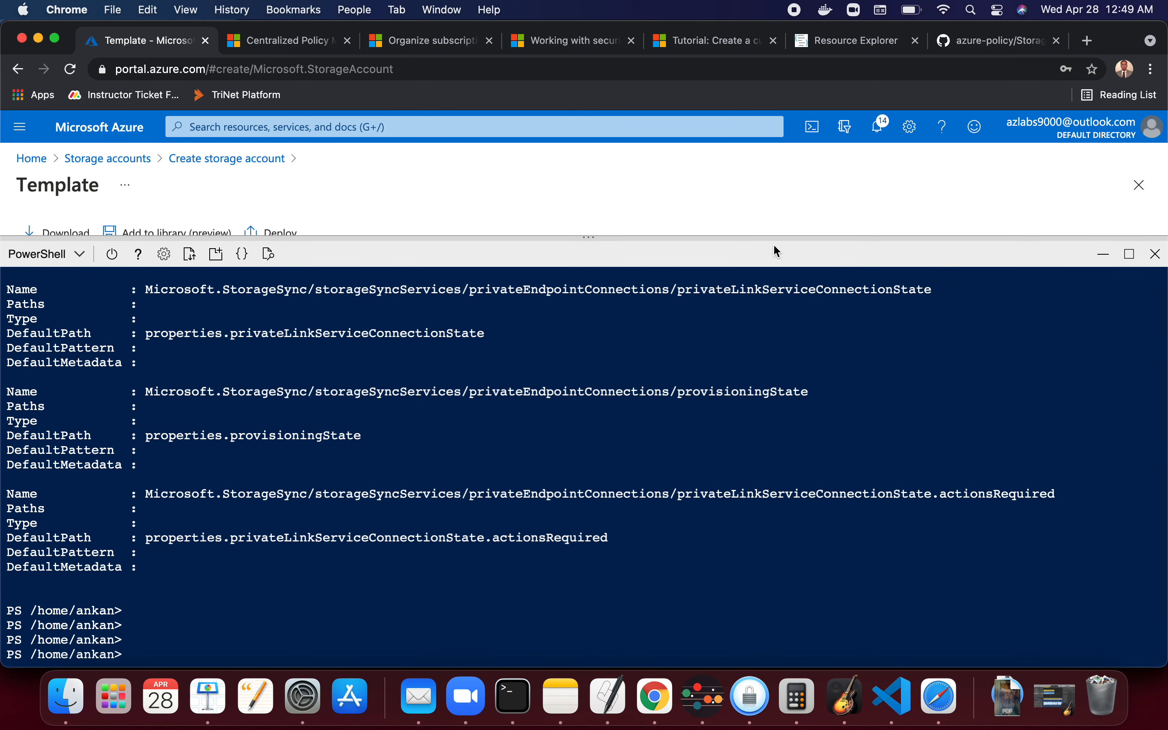
click(1156, 254)
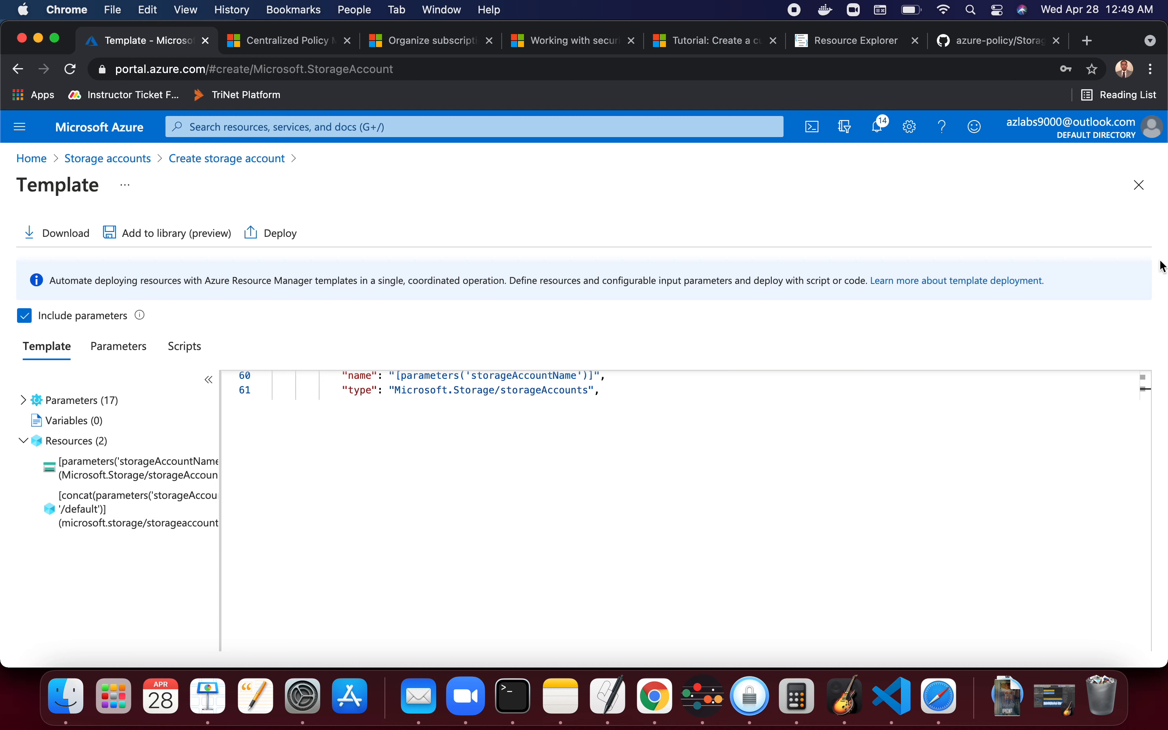
click(117, 137)
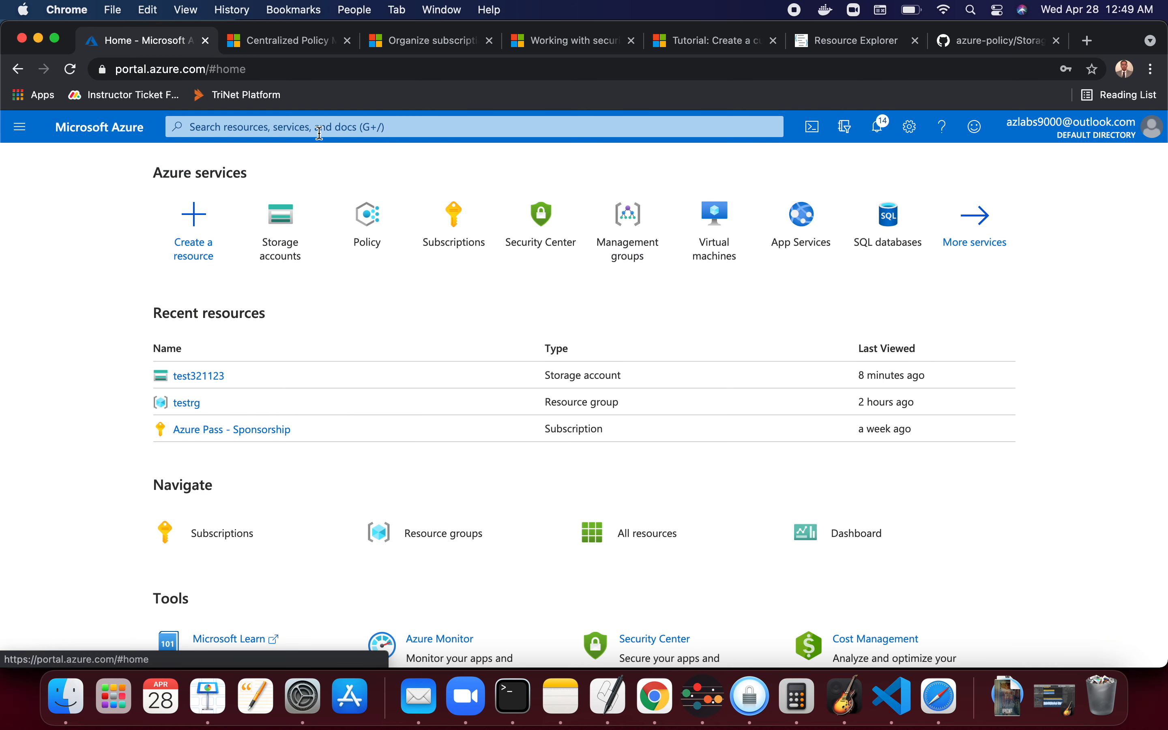
- Open the Policy service's Definitions and start a new policy definition
click(326, 131)
text(poli)
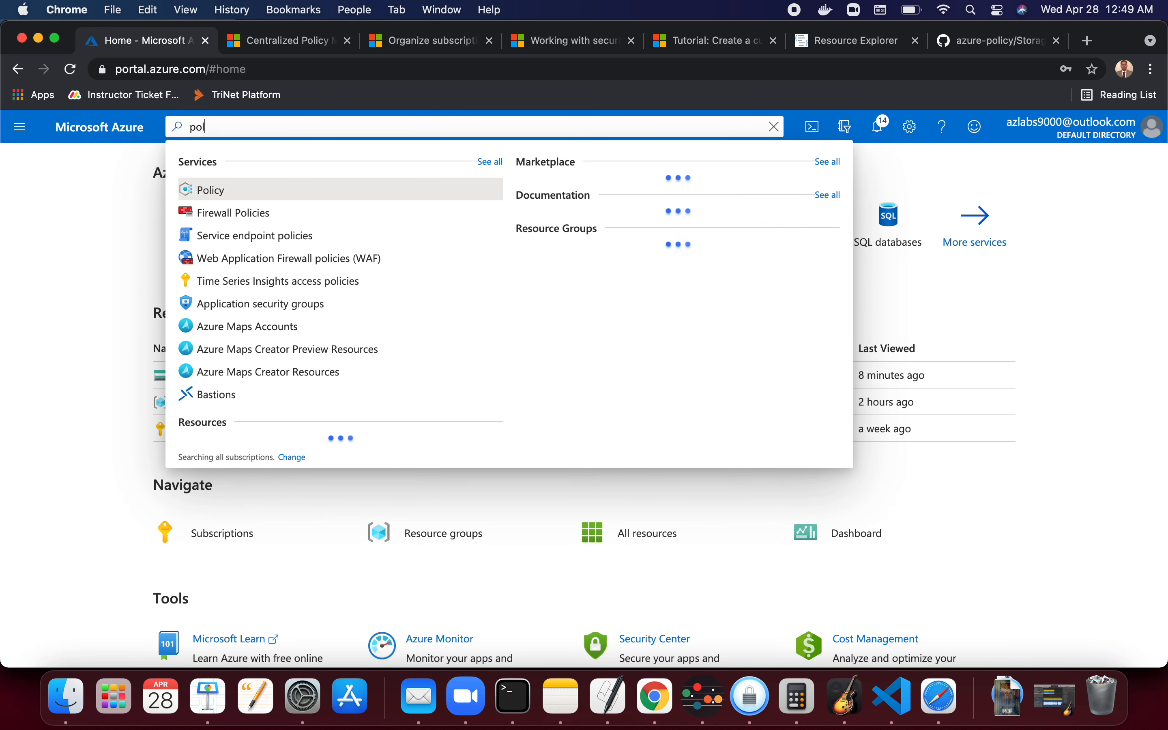
click(236, 193)
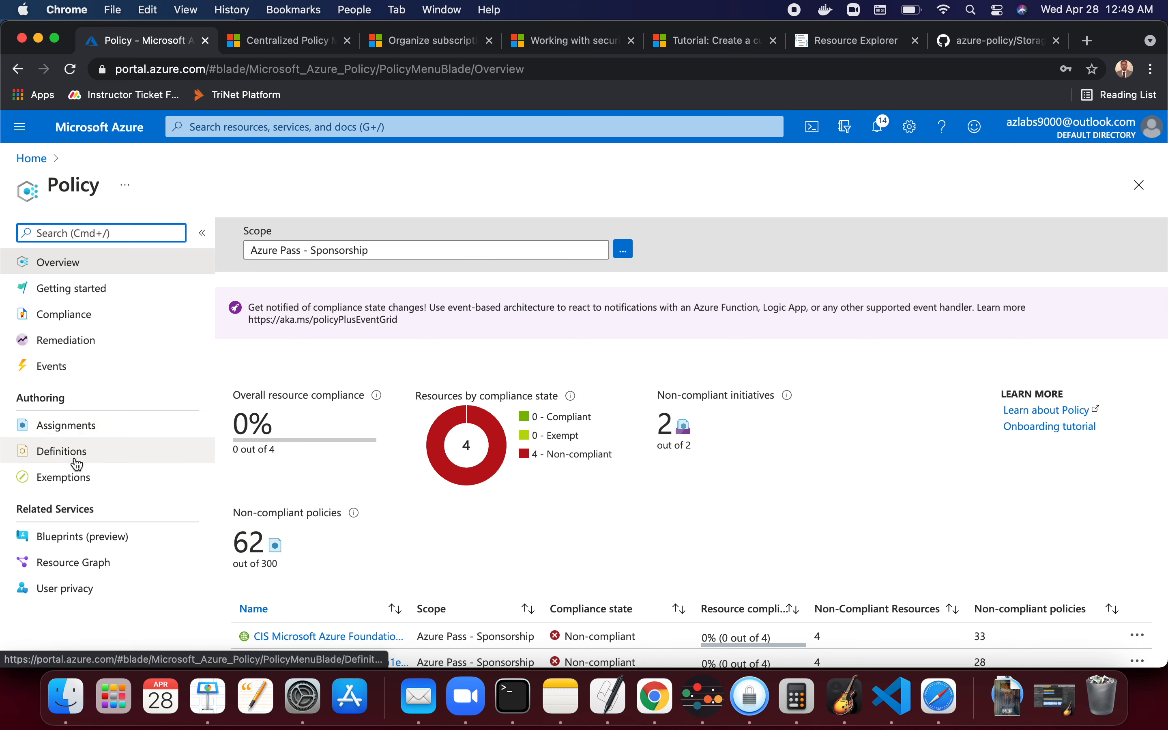
click(87, 459)
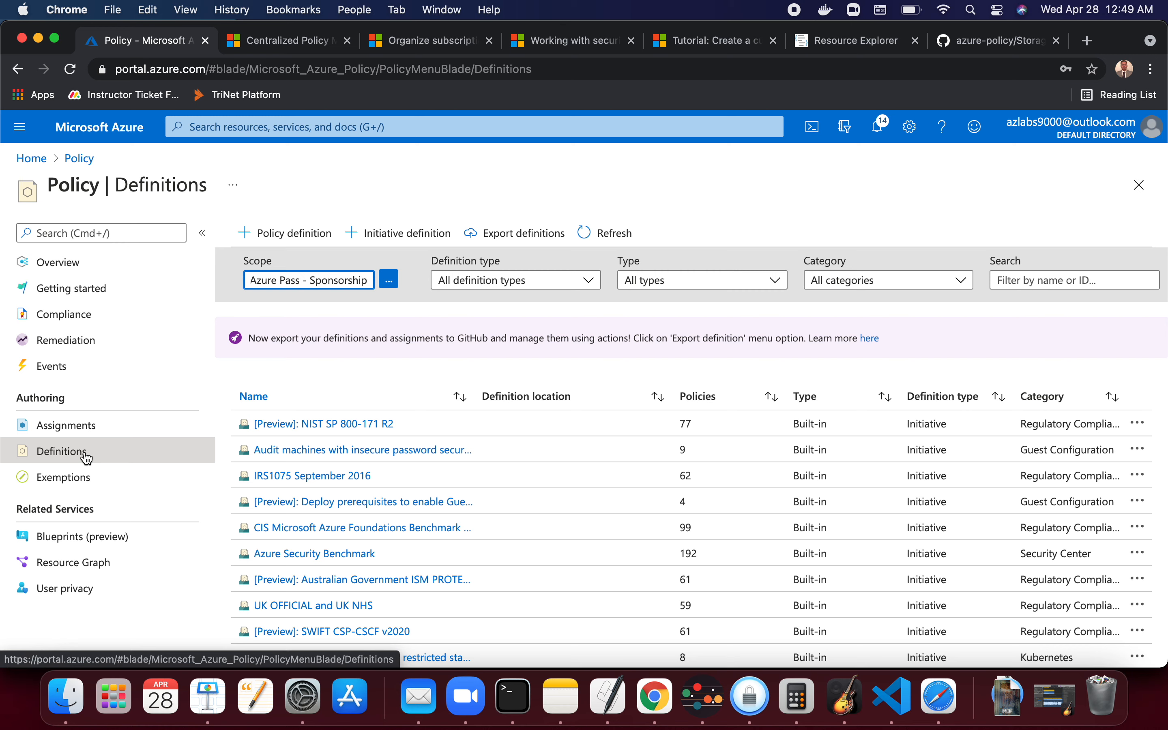
click(295, 233)
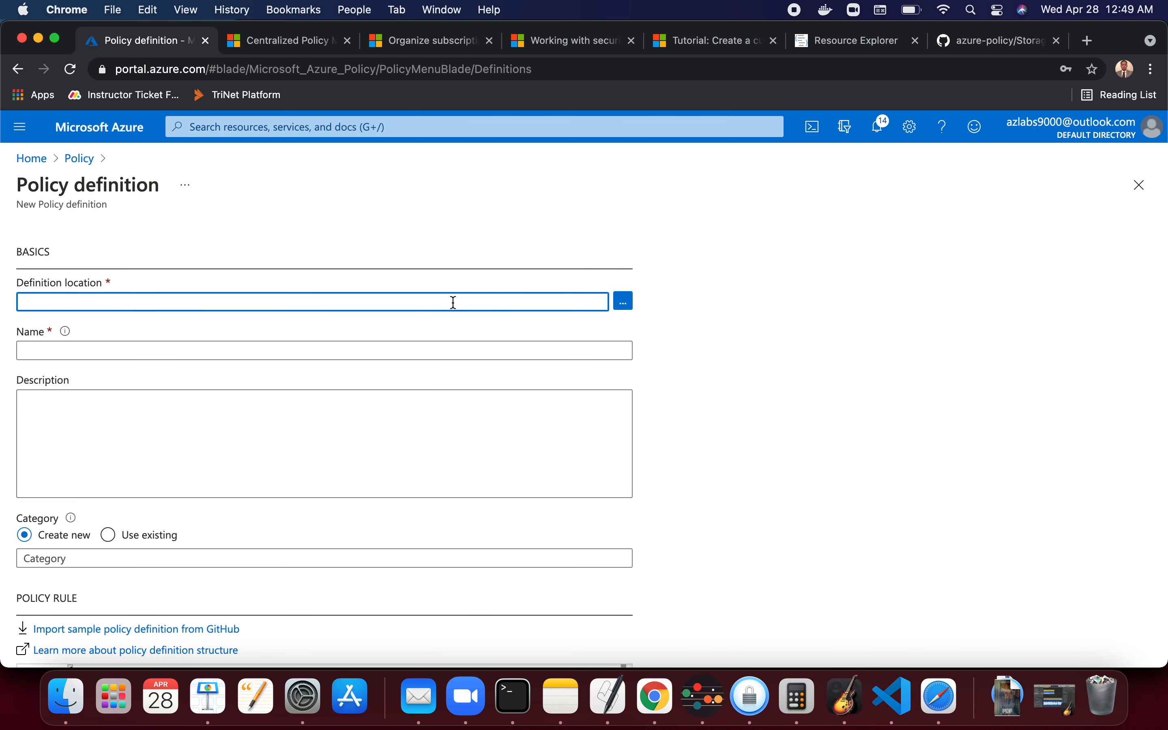
- Set the definition location to the Azure Pass - Sponsorship subscription
click(623, 301)
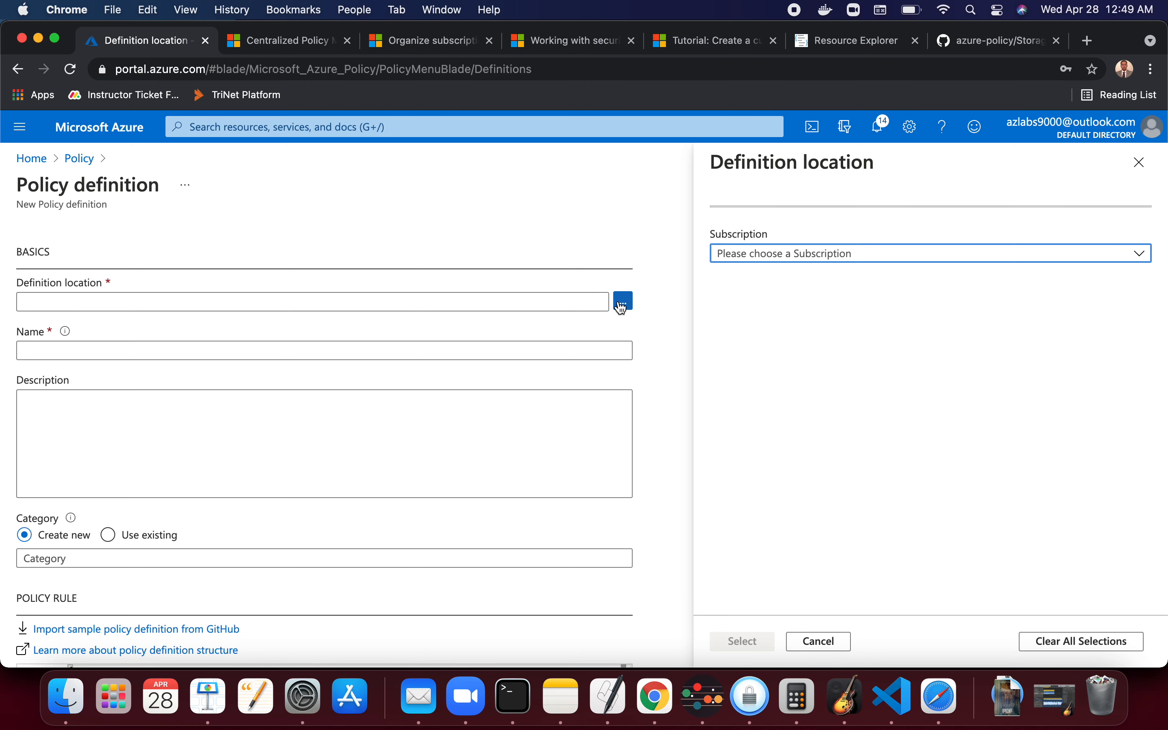
click(798, 256)
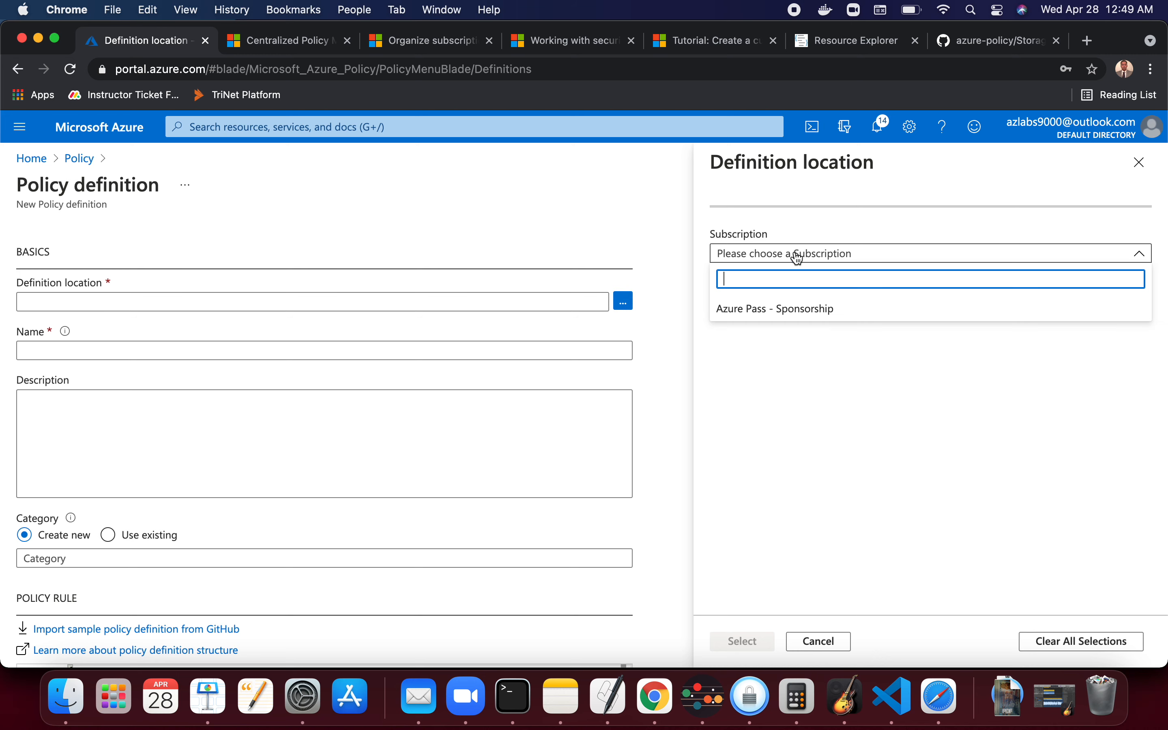
click(789, 312)
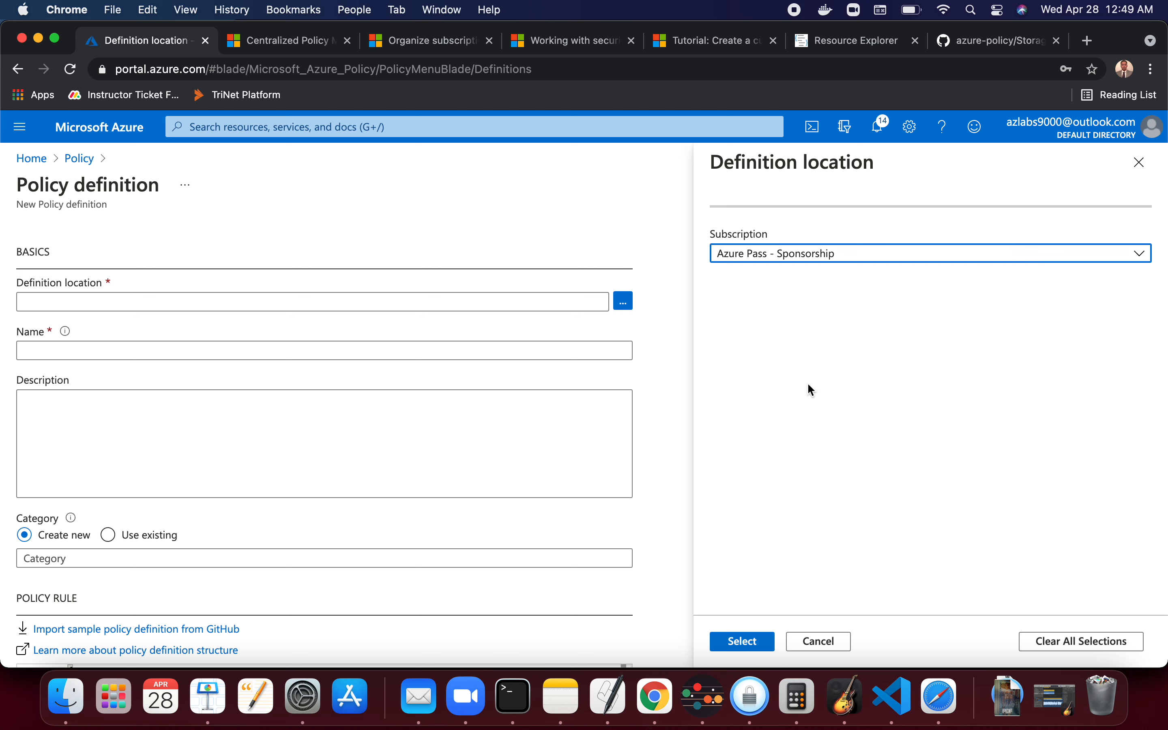
click(761, 645)
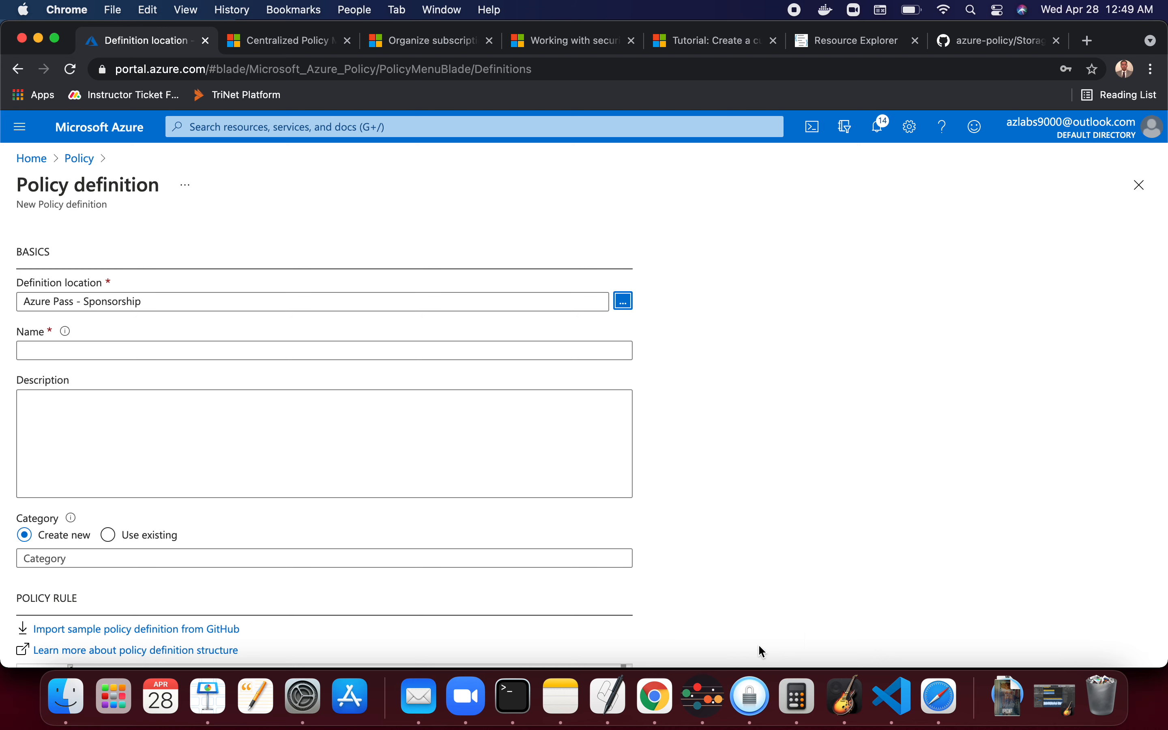
- Name the policy definition Test-custom policy for storage
click(119, 350)
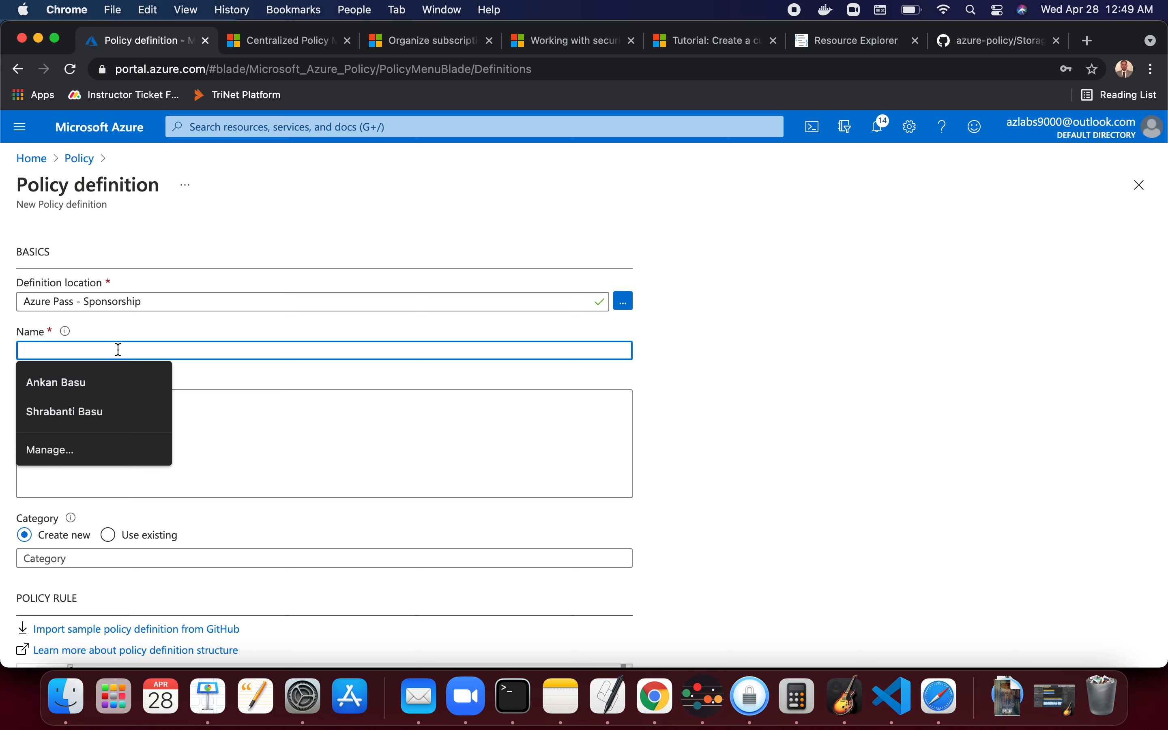
text(Test-)
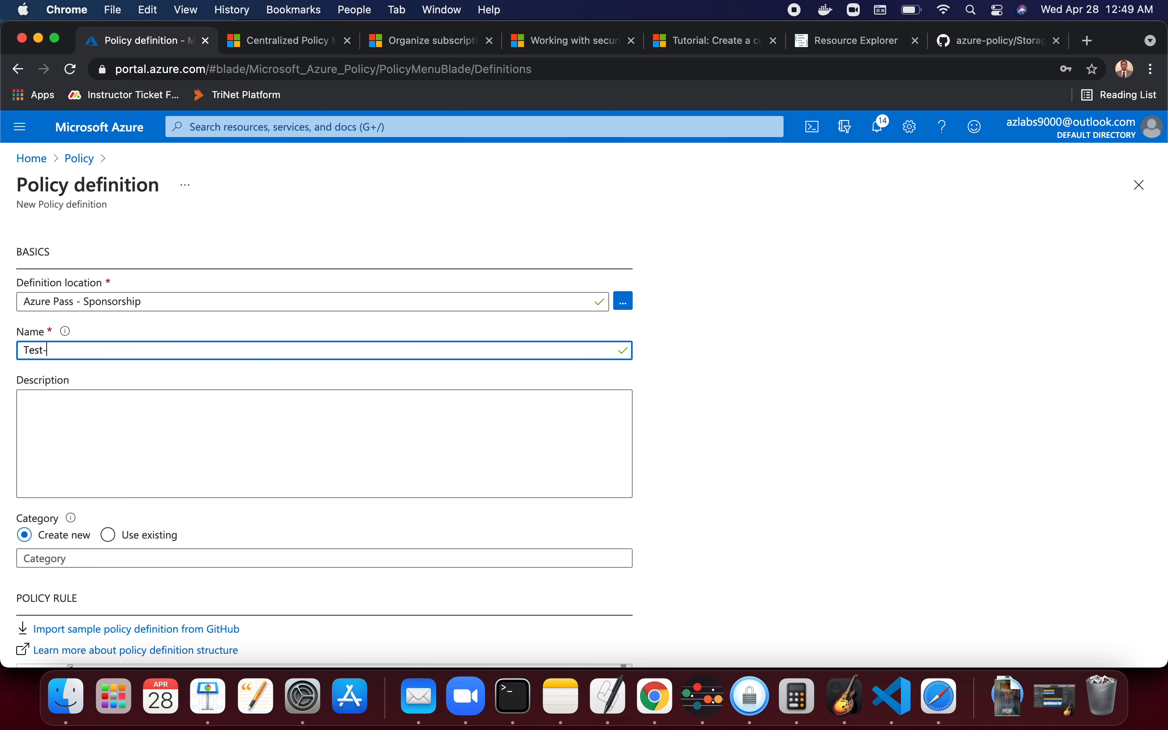
text(custom policy for)
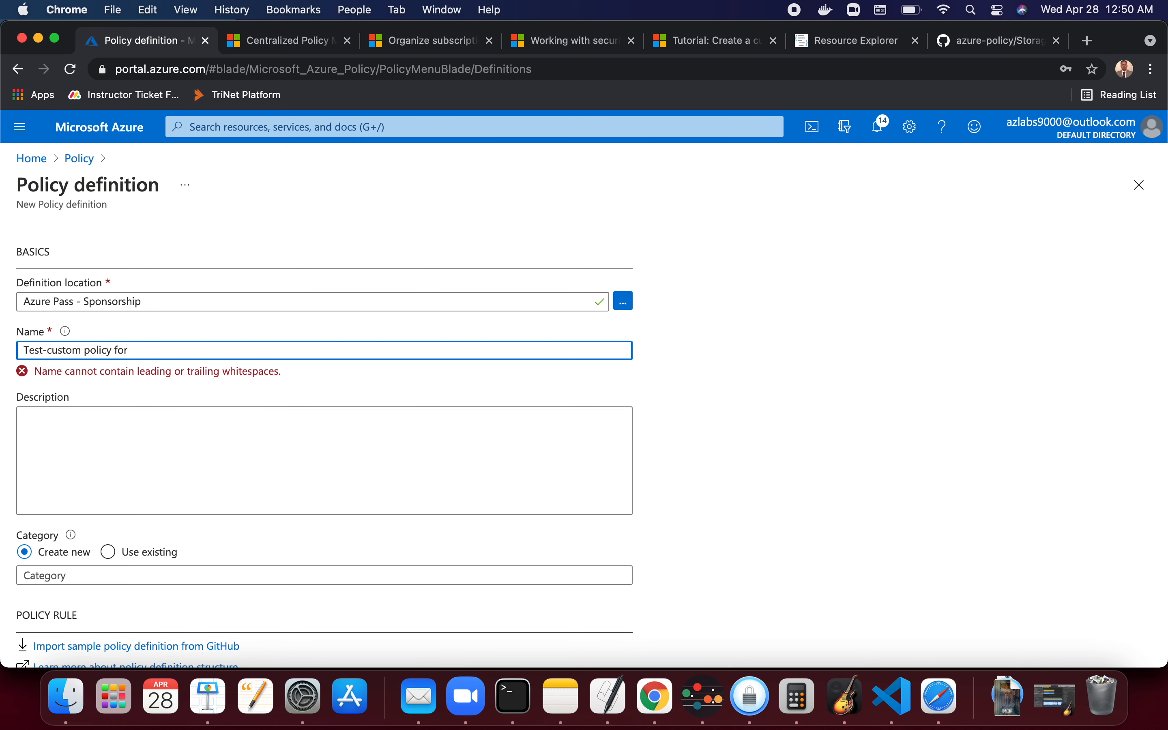
text( storage)
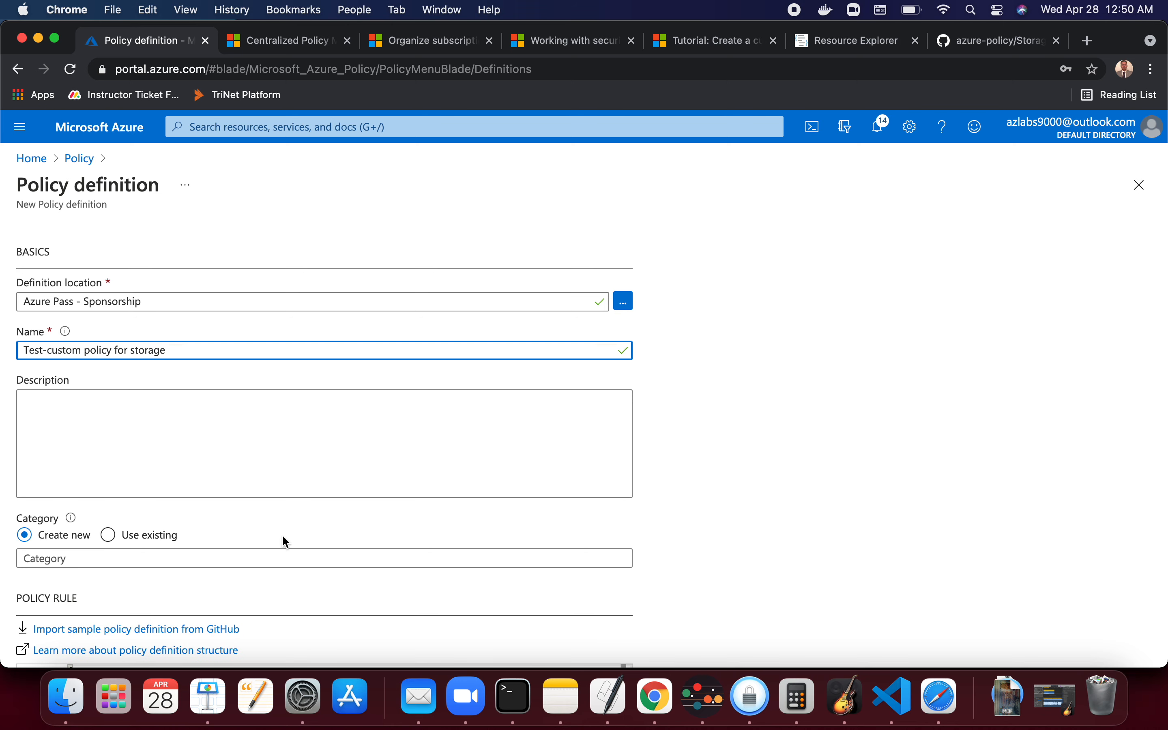
- Switch to Notes to review the saved storage property names, then return to the browser
click(561, 697)
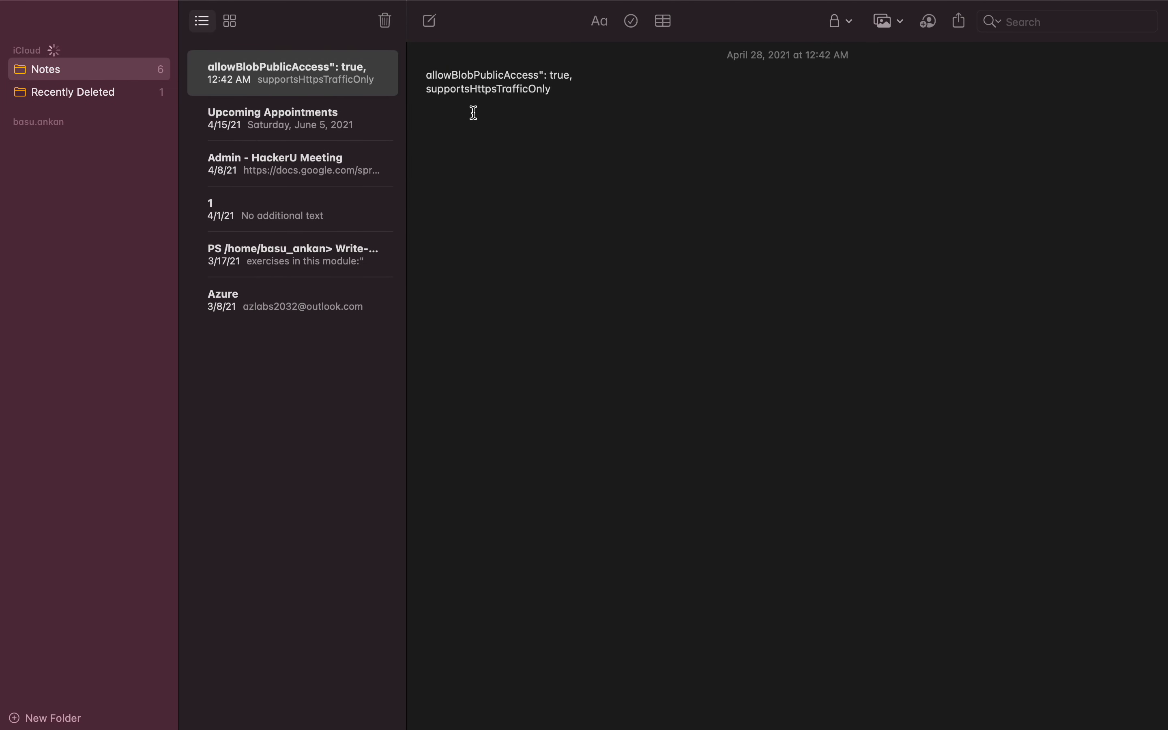
click(541, 76)
key(super+Tab)
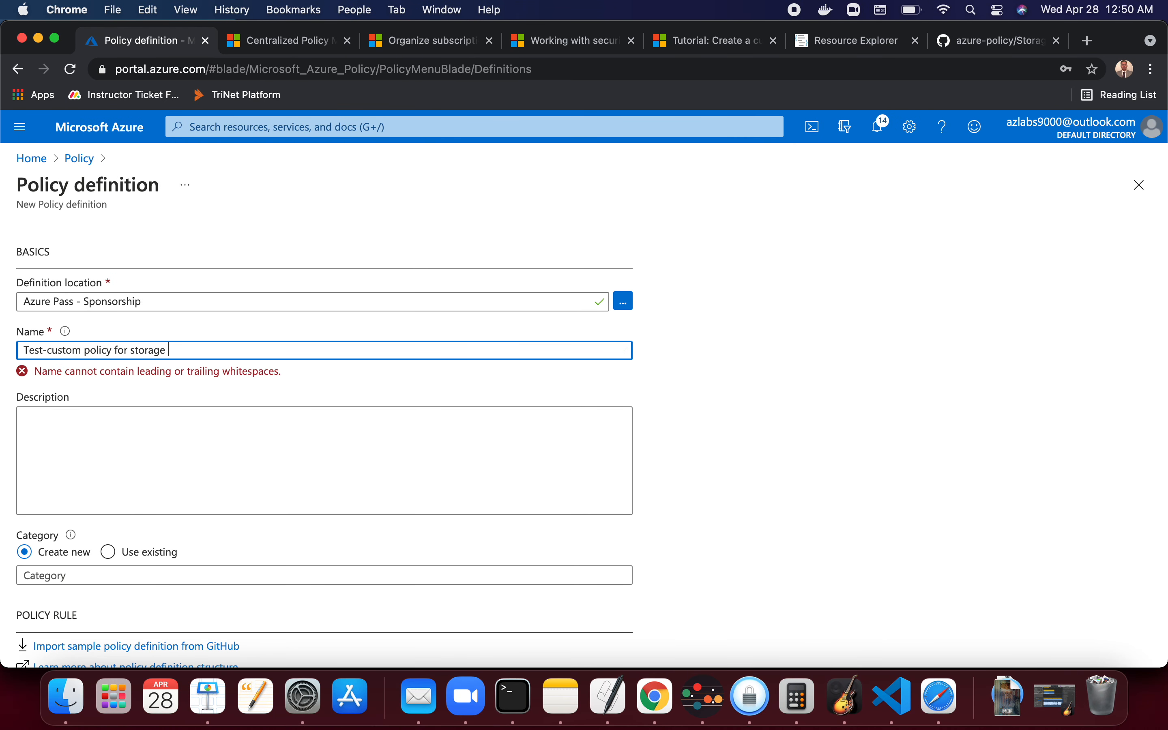
- Extend the policy name to Test-custom policy for storage disable public access to blob storage
text(disable)
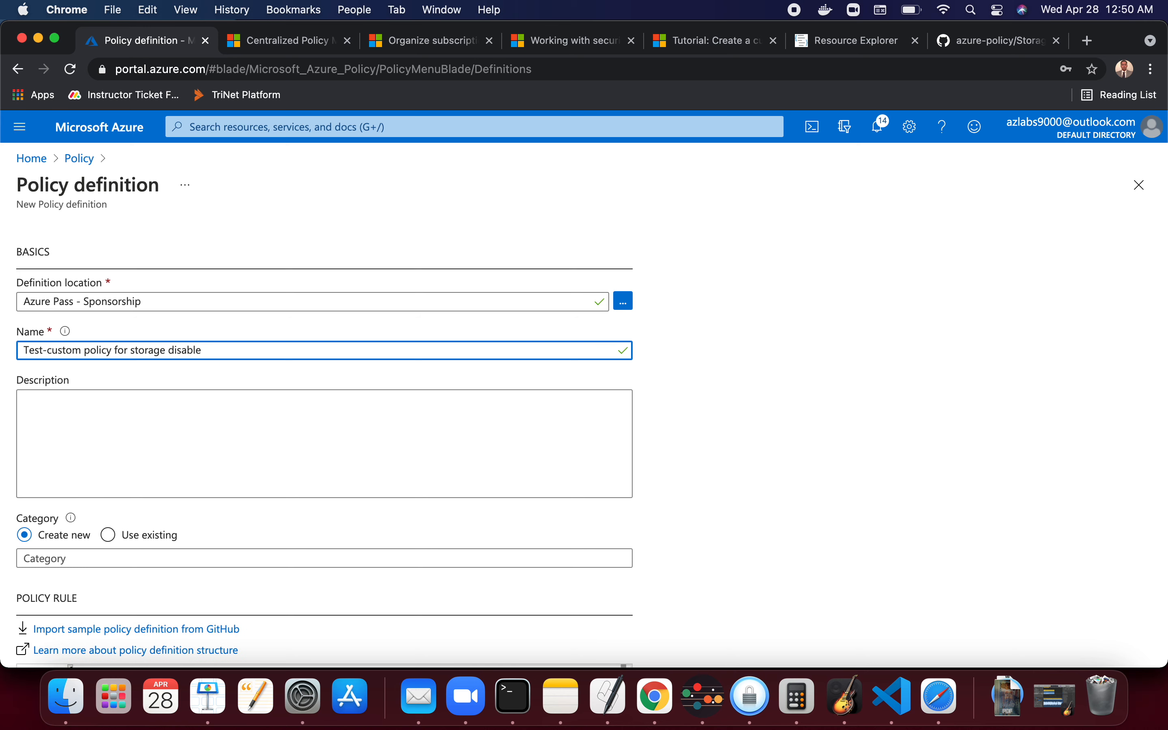
text( public access to bl)
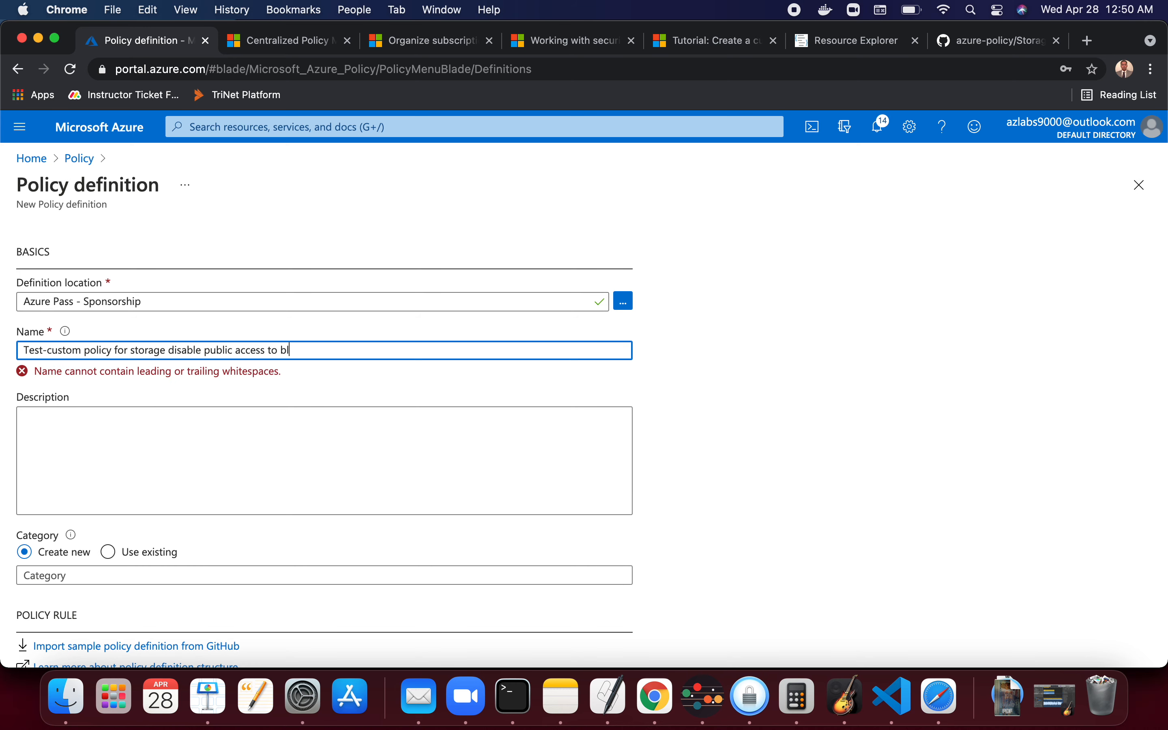
text(ob storage)
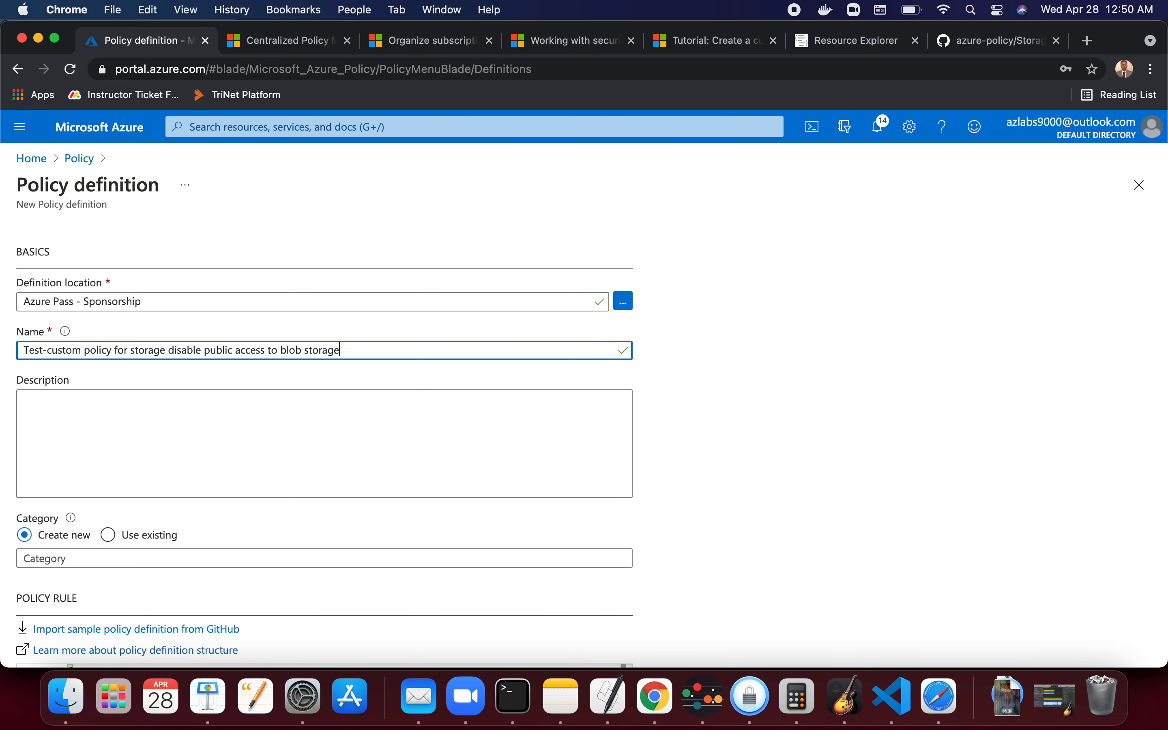
drag(342, 357, 7, 355)
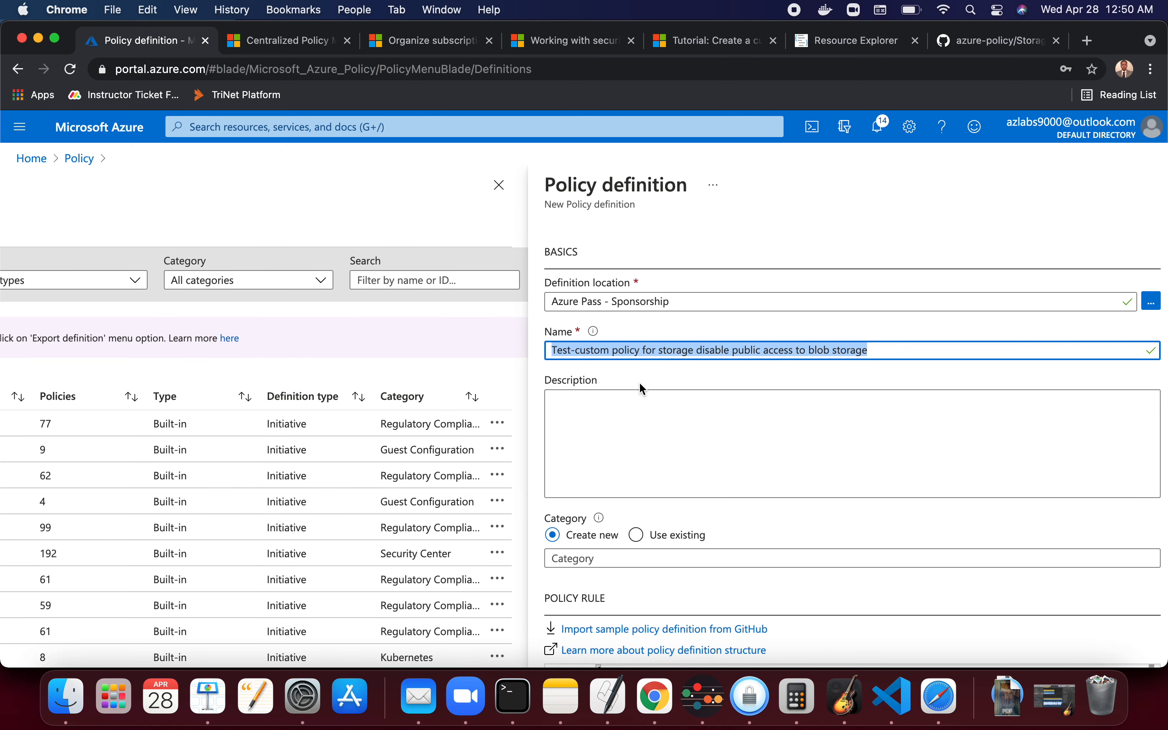
text((Get-AzPolicyAlias -NamespaceMatch 'compute').Aliases)
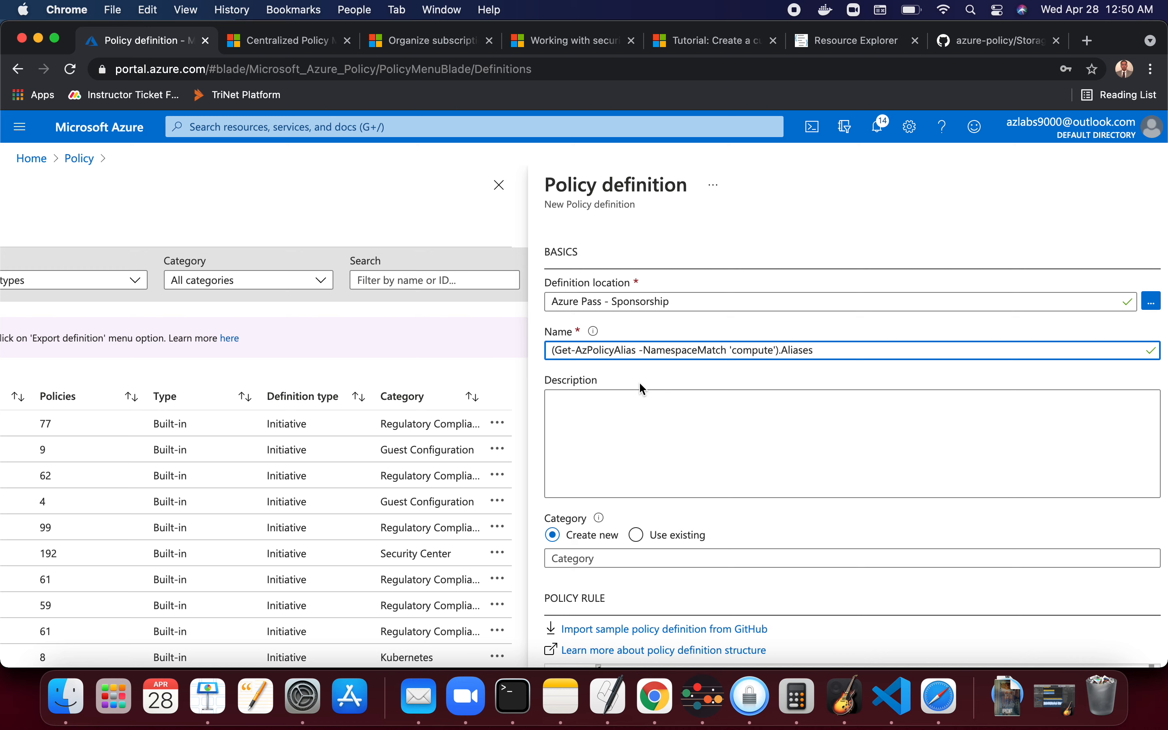
key(super+z)
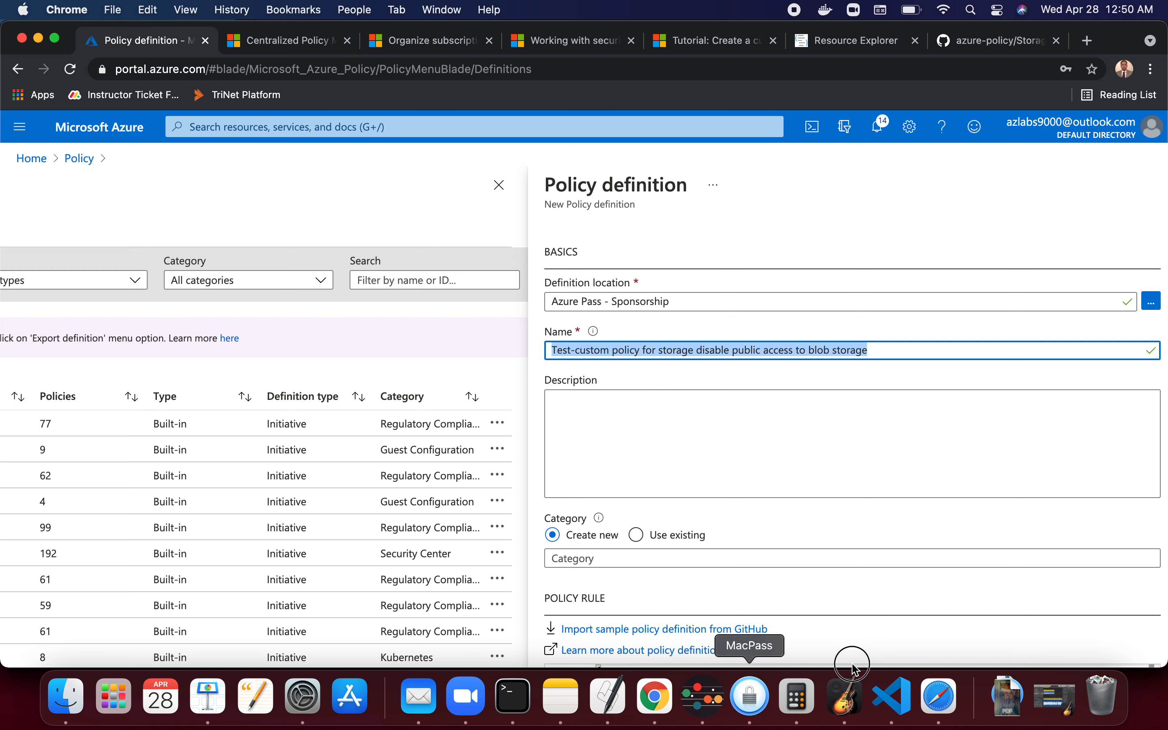
click(500, 185)
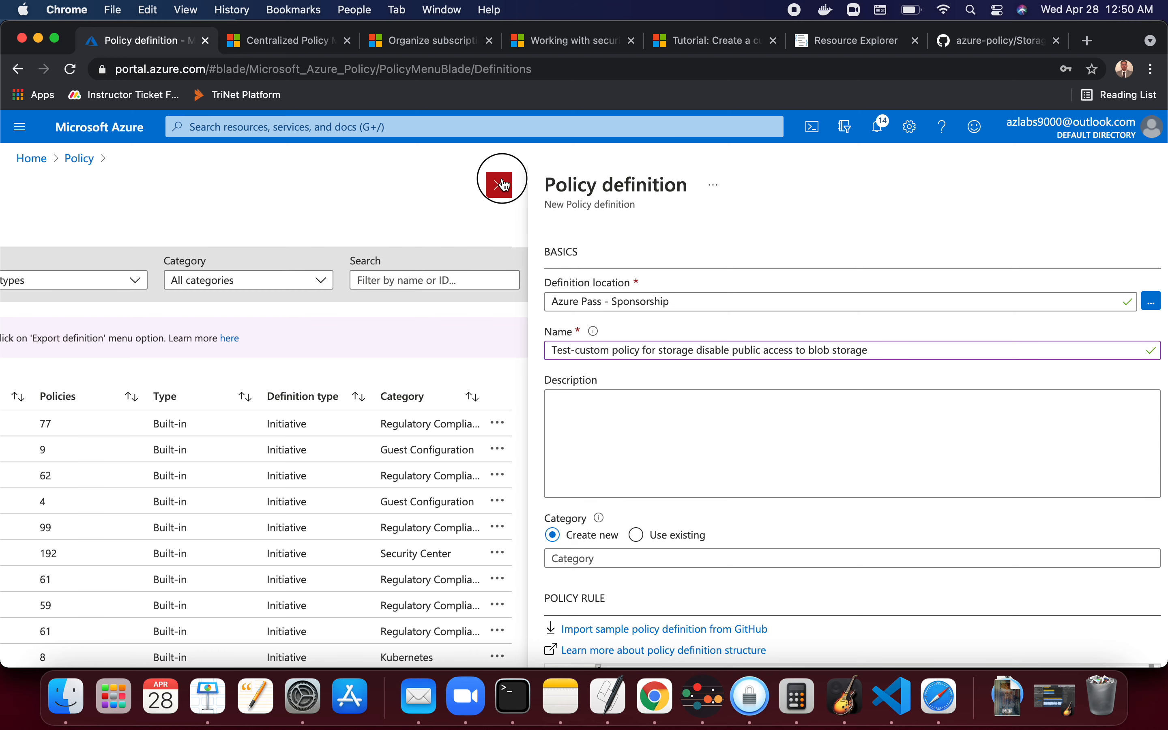
click(666, 159)
scroll(659, 417, right, 5)
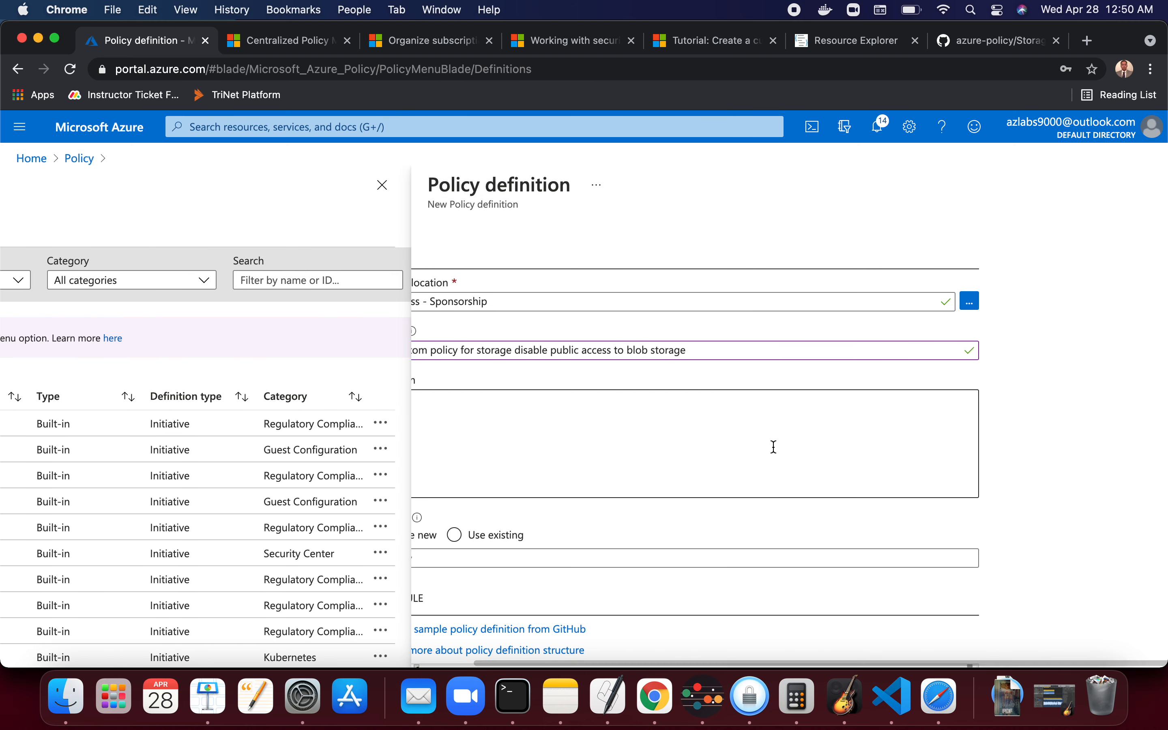
drag(920, 510, 676, 521)
drag(700, 606, 919, 614)
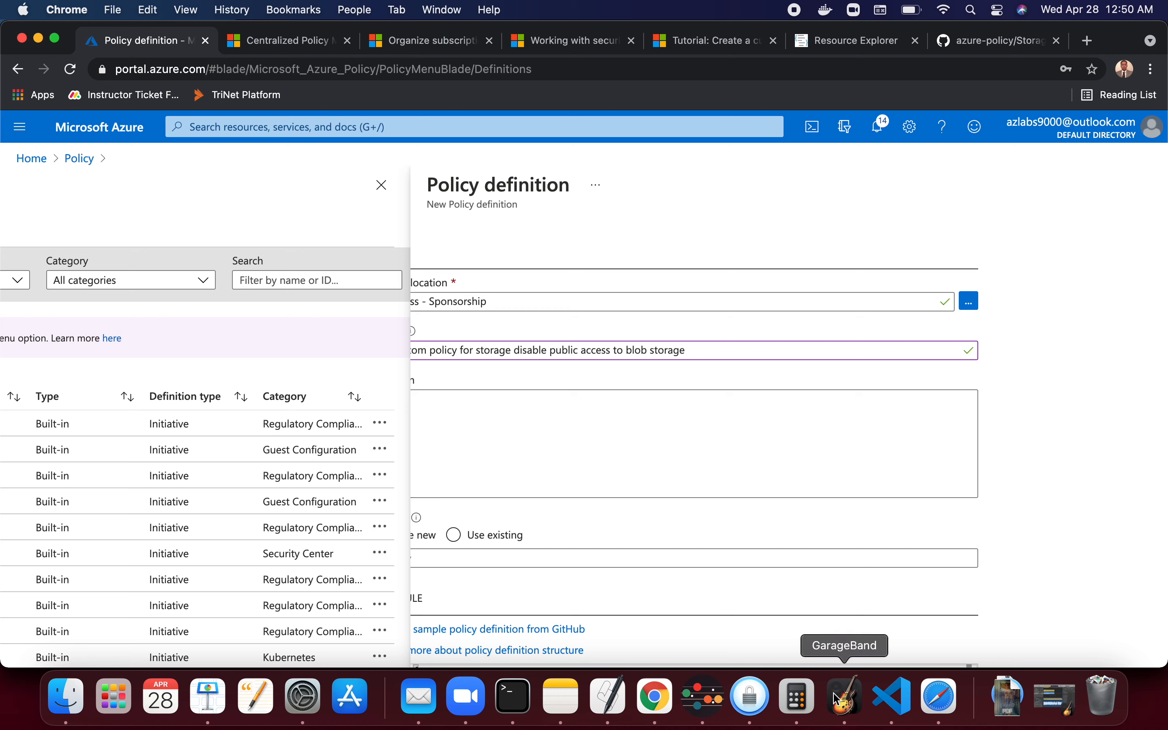
drag(858, 664, 758, 661)
right_click(836, 447)
click(594, 394)
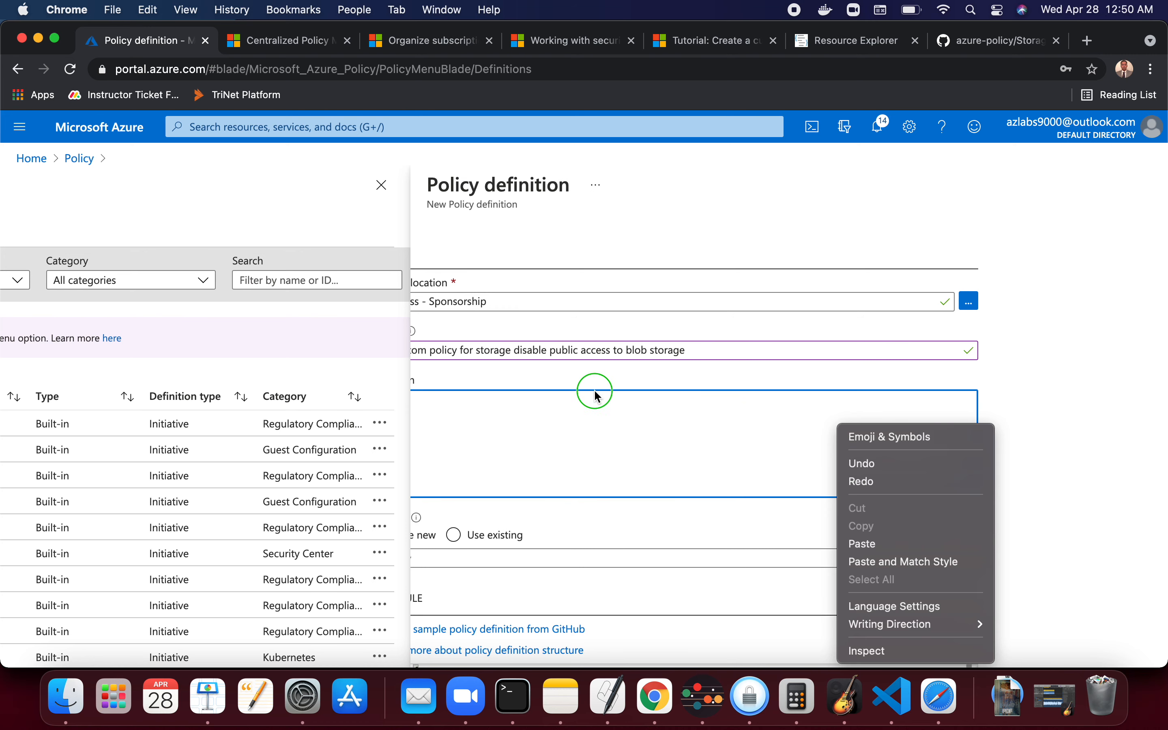
click(736, 207)
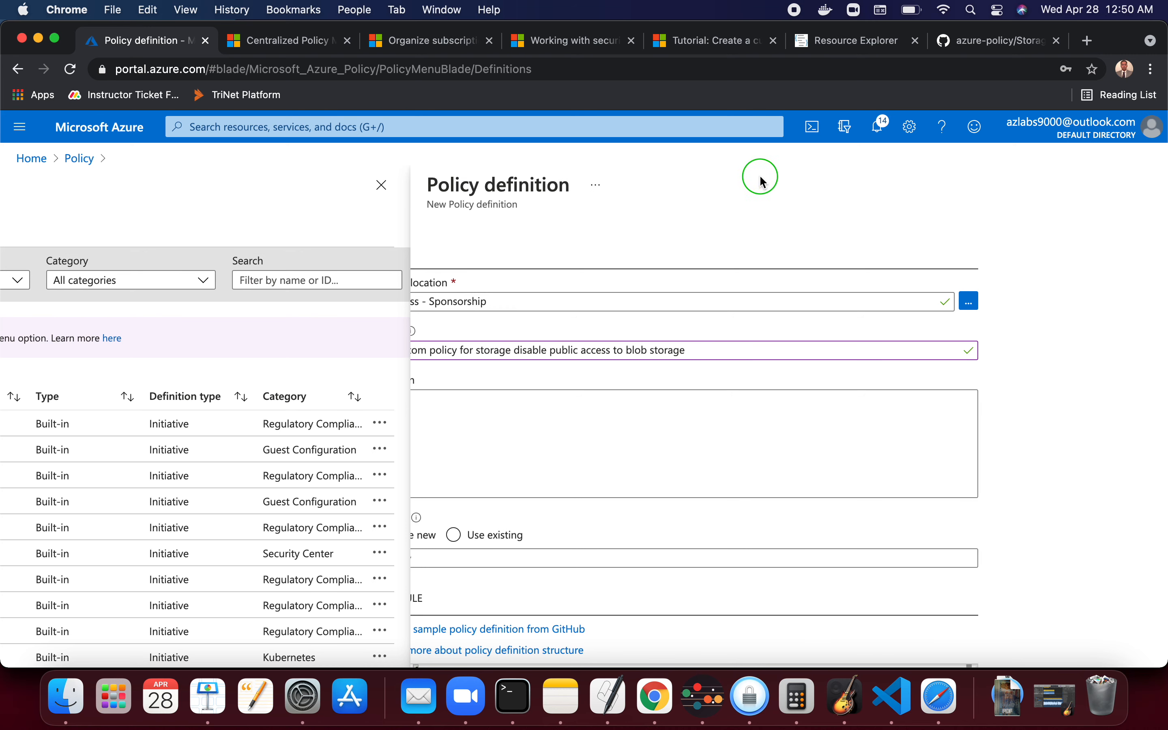
- Review the default policy rule JSON in the definition's policy rule editor
click(954, 419)
scroll(811, 430, down, 10)
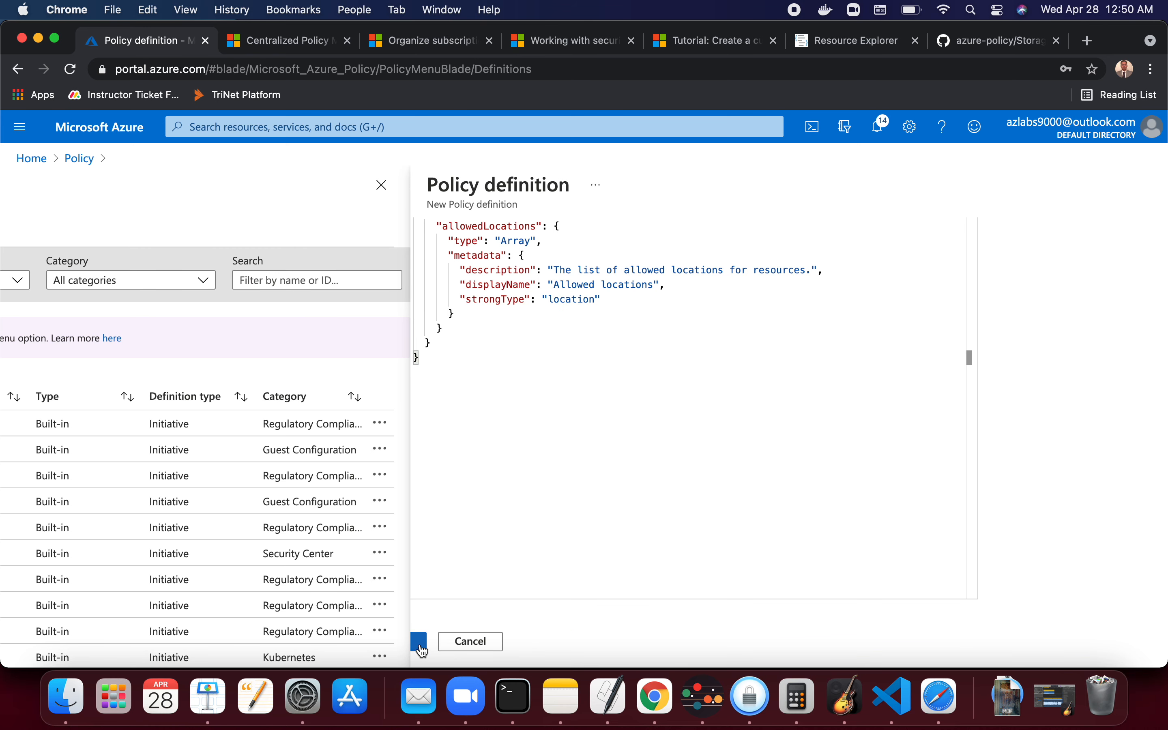
click(972, 358)
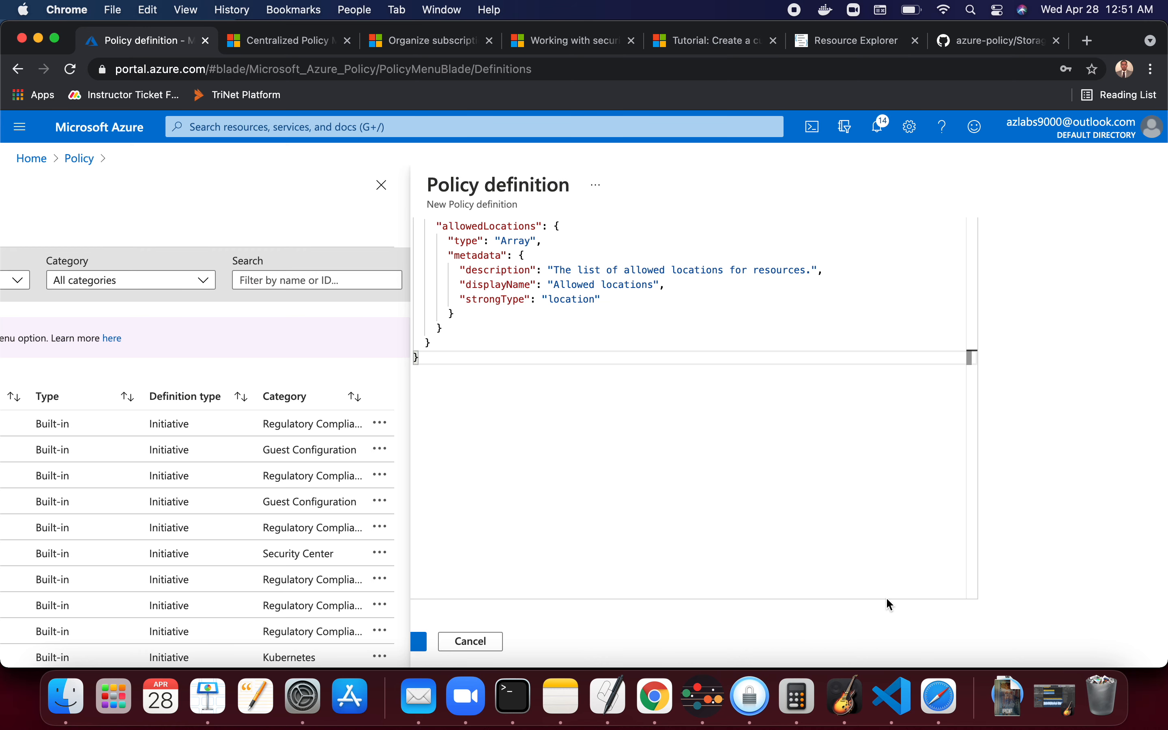
scroll(887, 600, right, 1)
scroll(874, 568, up, 10)
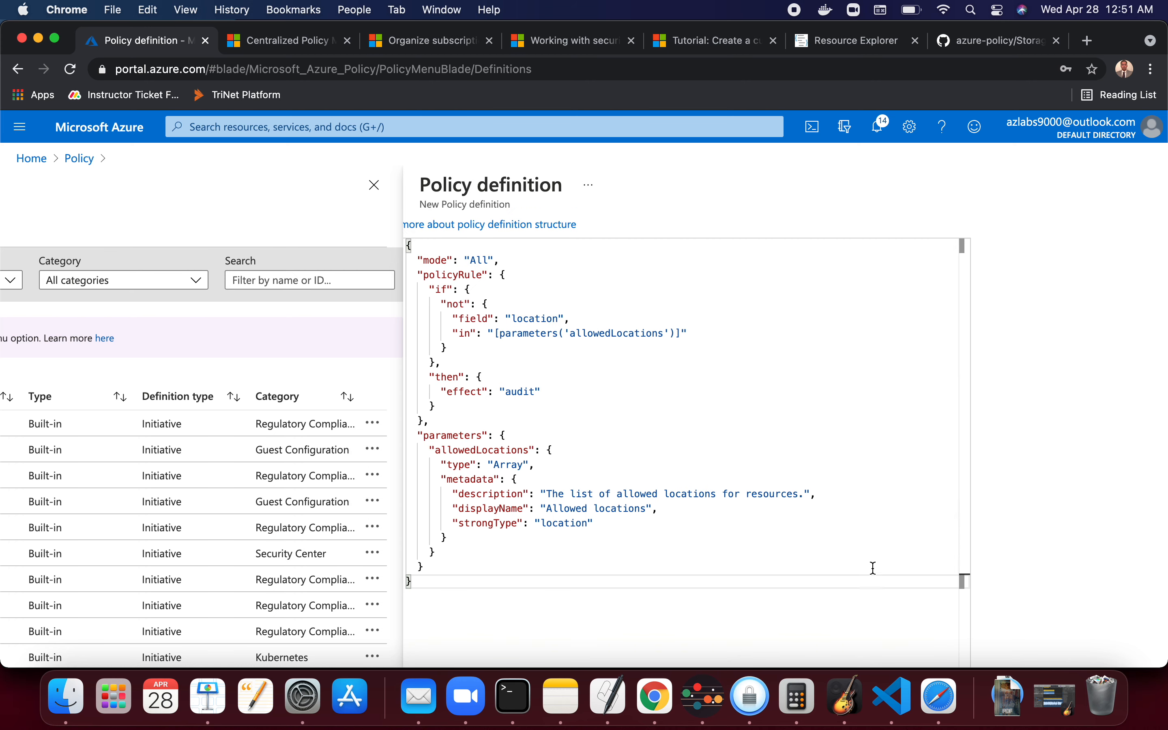
scroll(874, 569, right, 10)
scroll(875, 563, right, 5)
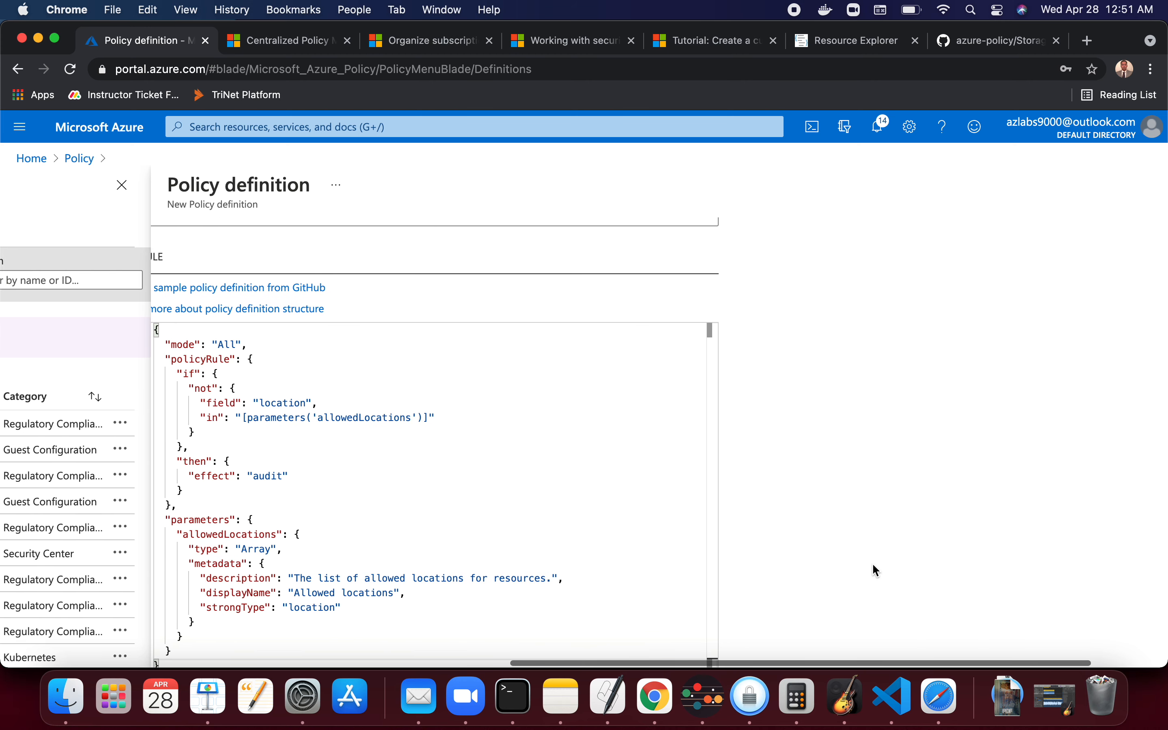
scroll(767, 617, down, 2)
scroll(782, 492, up, 2)
scroll(782, 495, up, 3)
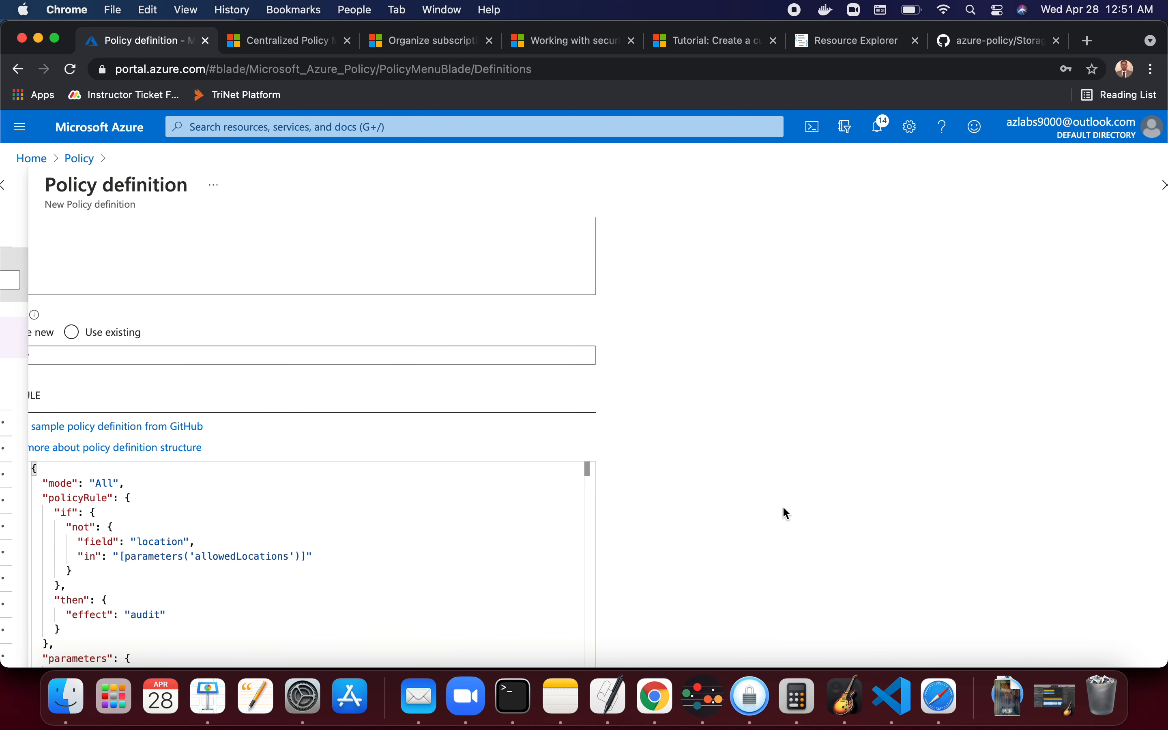
scroll(851, 421, down, 5)
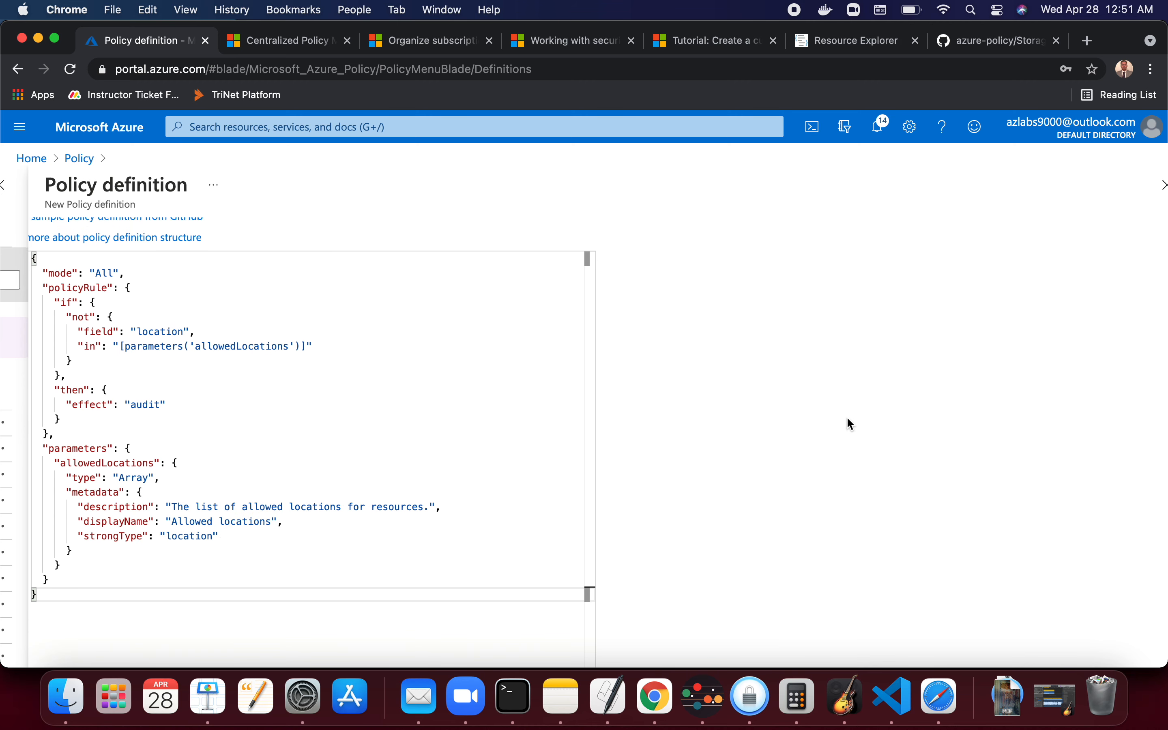
scroll(797, 480, down, 1)
scroll(798, 480, up, 3)
scroll(798, 480, down, 7)
scroll(798, 480, up, 5)
scroll(797, 478, up, 2)
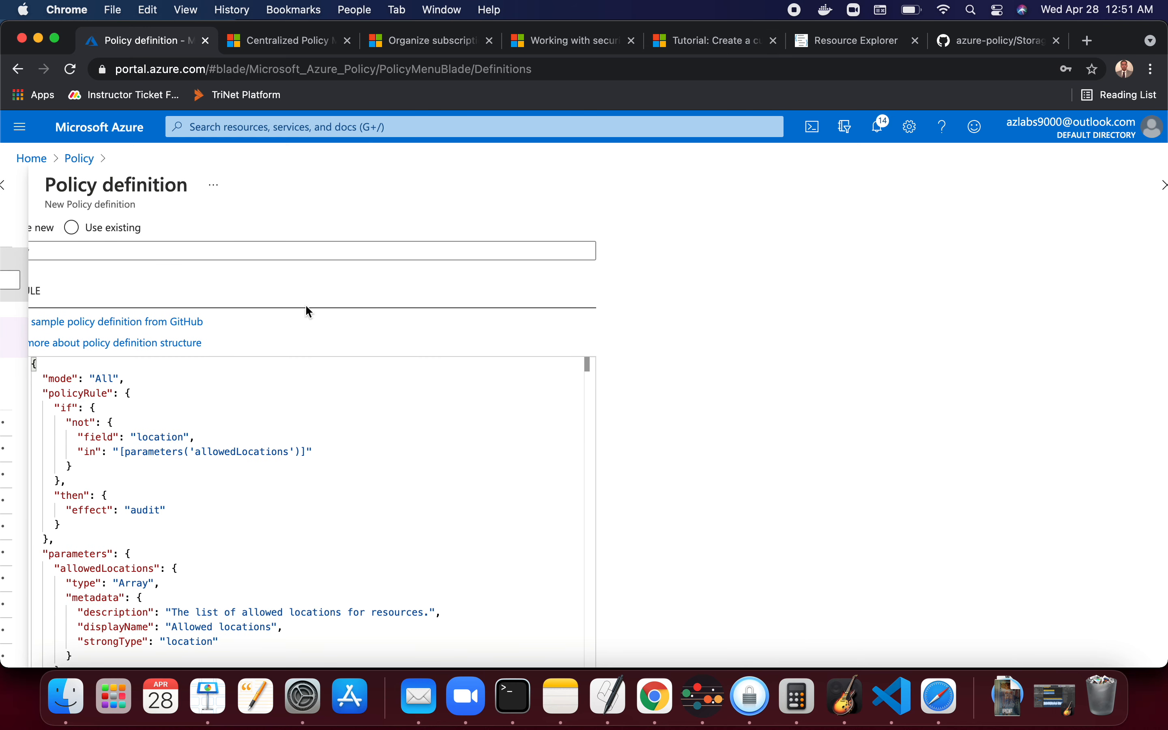
scroll(314, 303, left, 3)
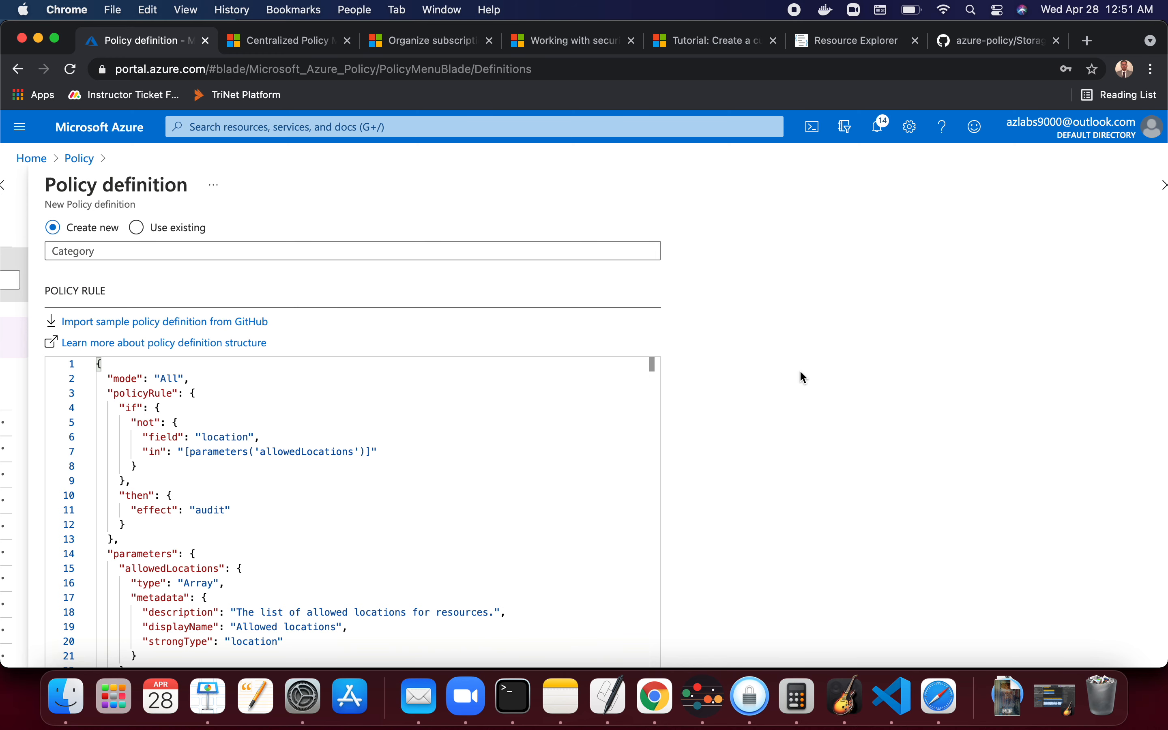
scroll(797, 386, down, 4)
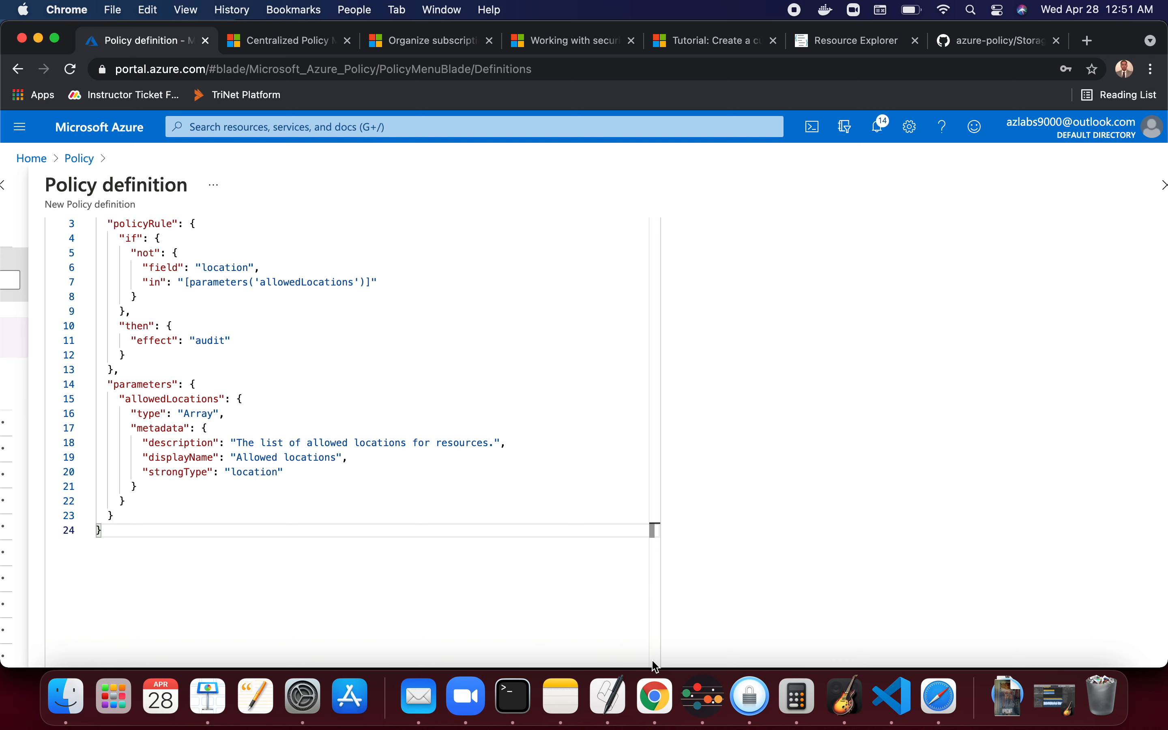
click(328, 444)
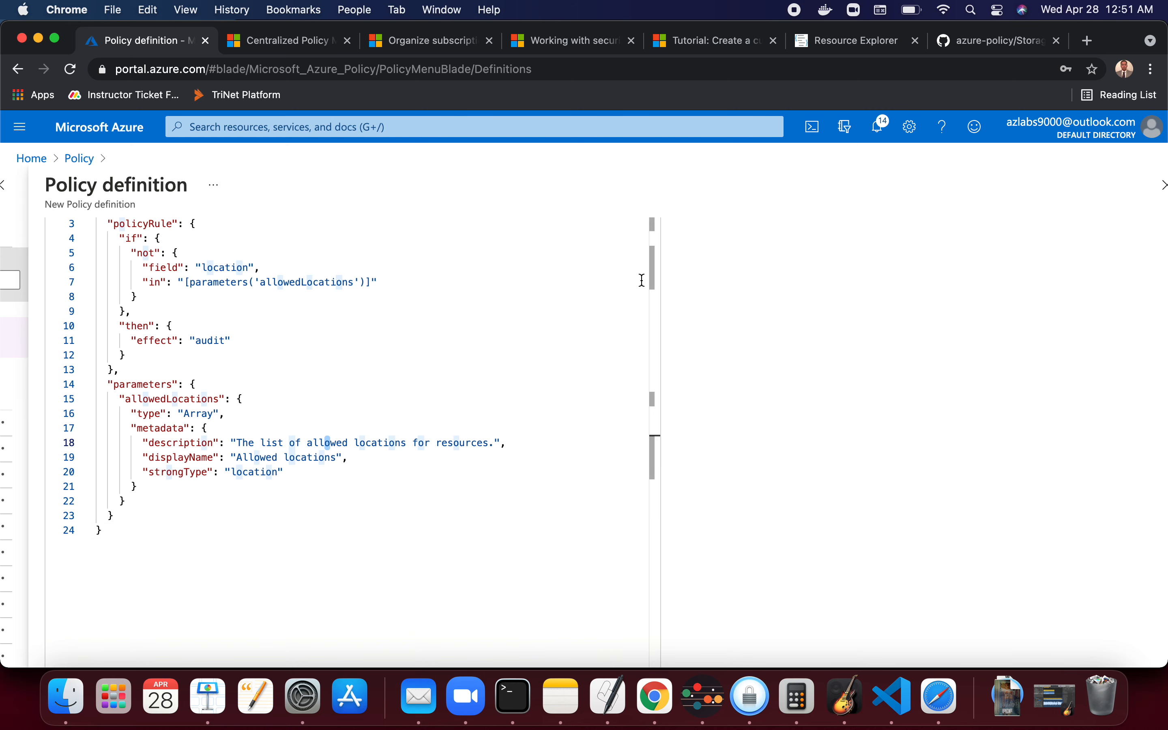
scroll(642, 280, up, 10)
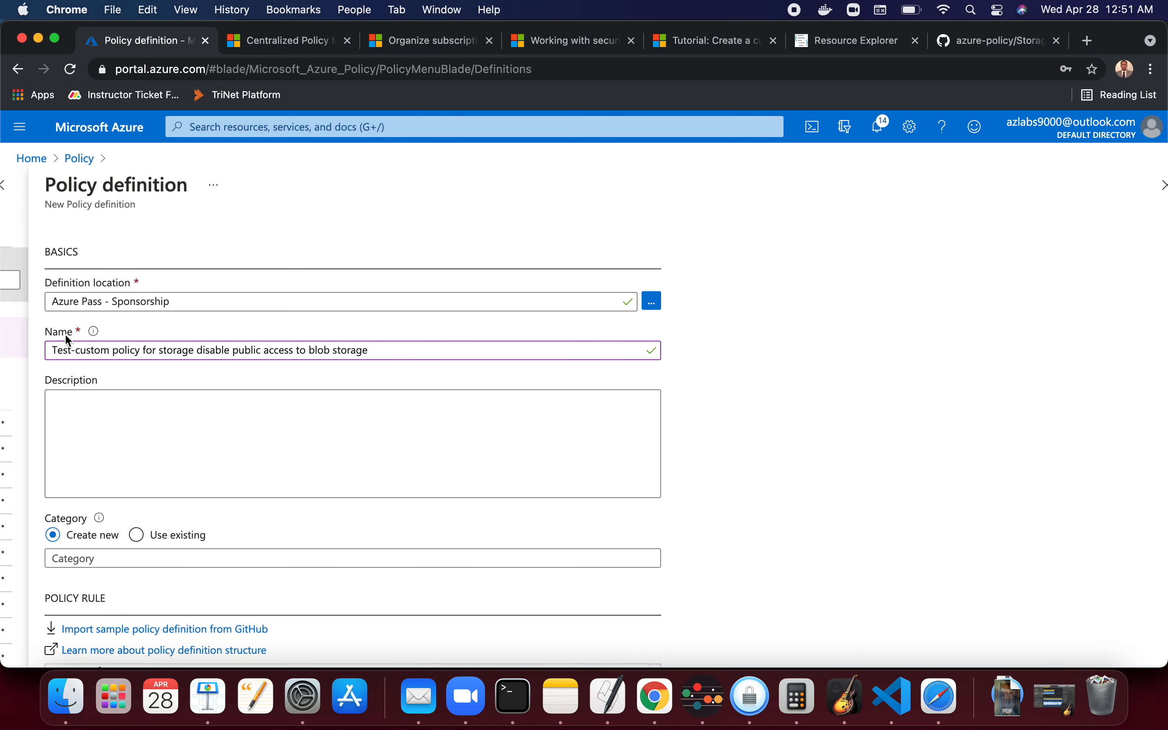
- Copy the policy name into the Description field as Test-custom policy for storage disable public access to blob storage
triple_click(152, 344)
key(super+c)
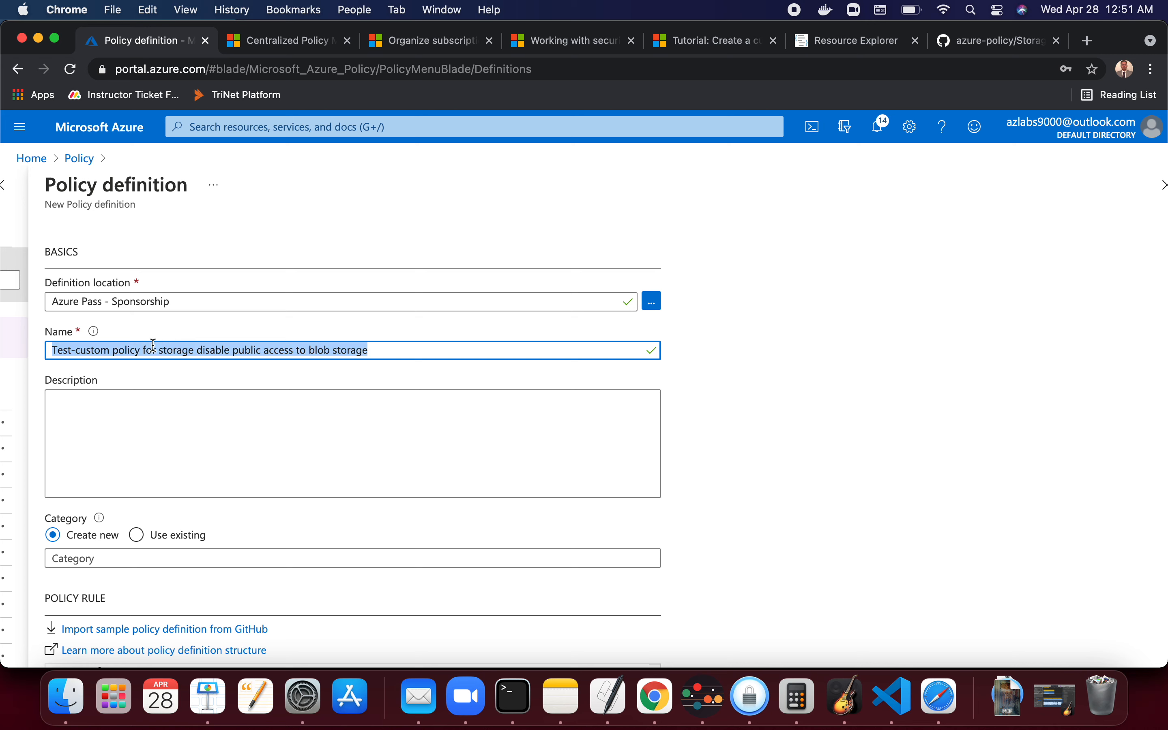
click(122, 459)
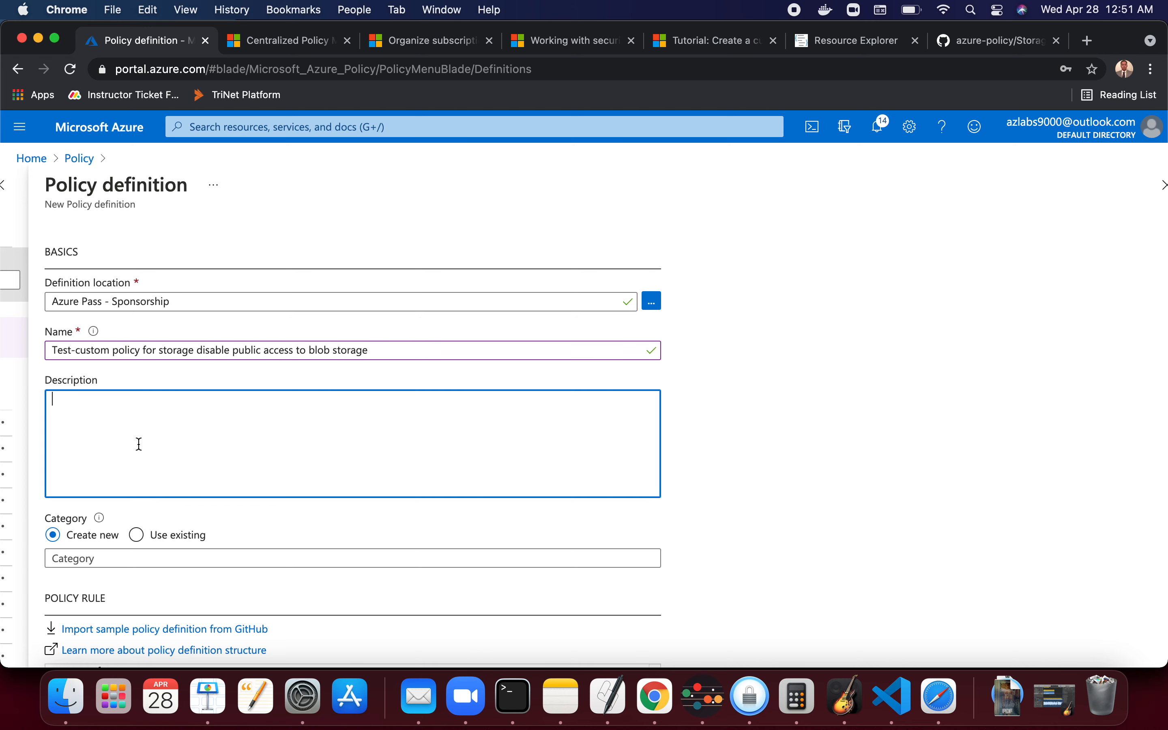
key(super+v)
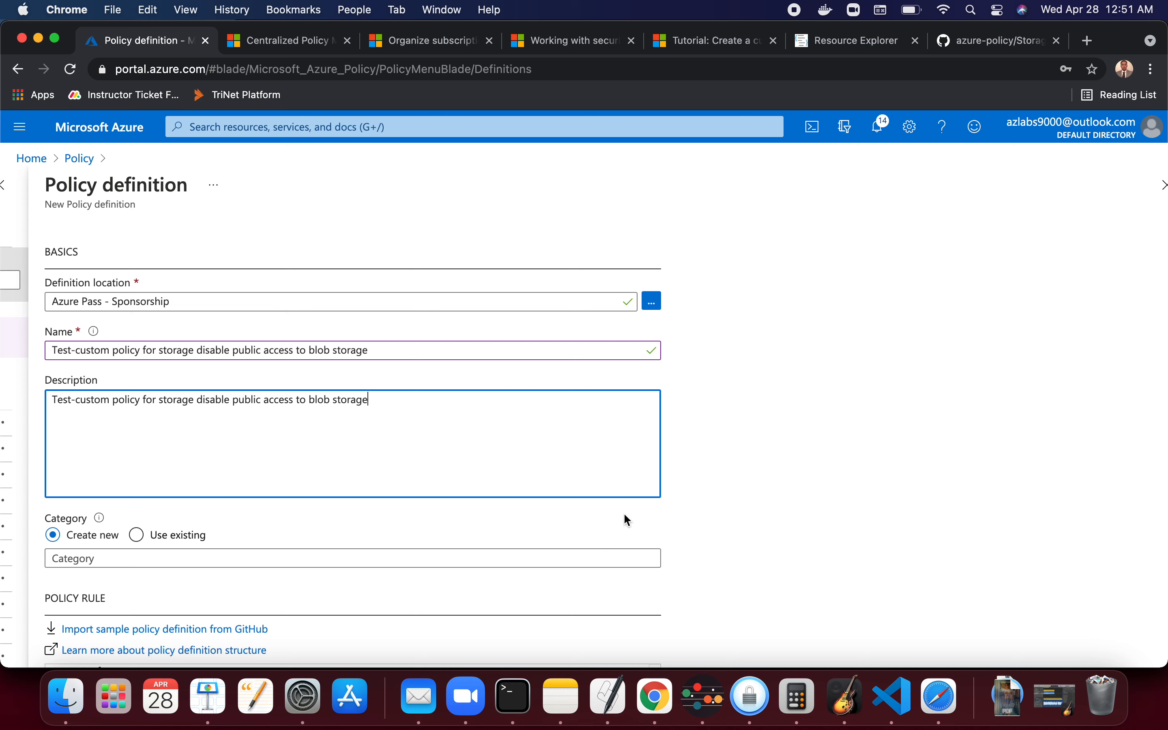
- Browse the list of existing policy categories without picking one
scroll(765, 446, down, 5)
click(112, 365)
click(137, 336)
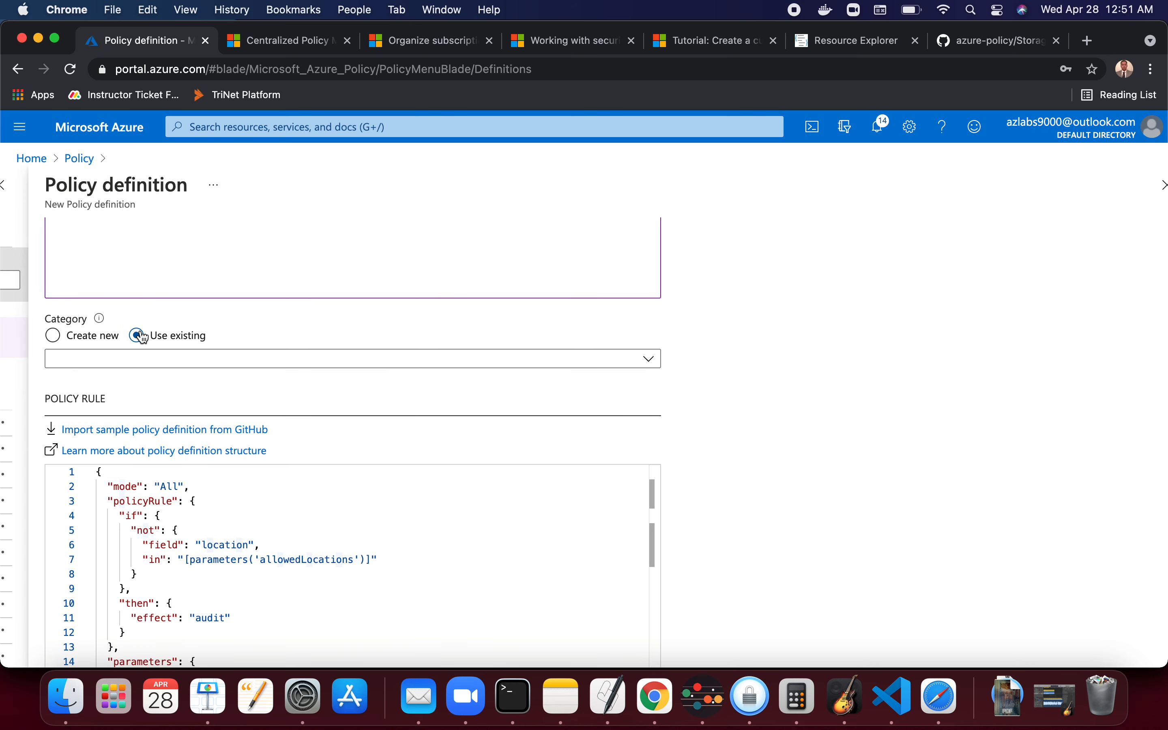
click(183, 363)
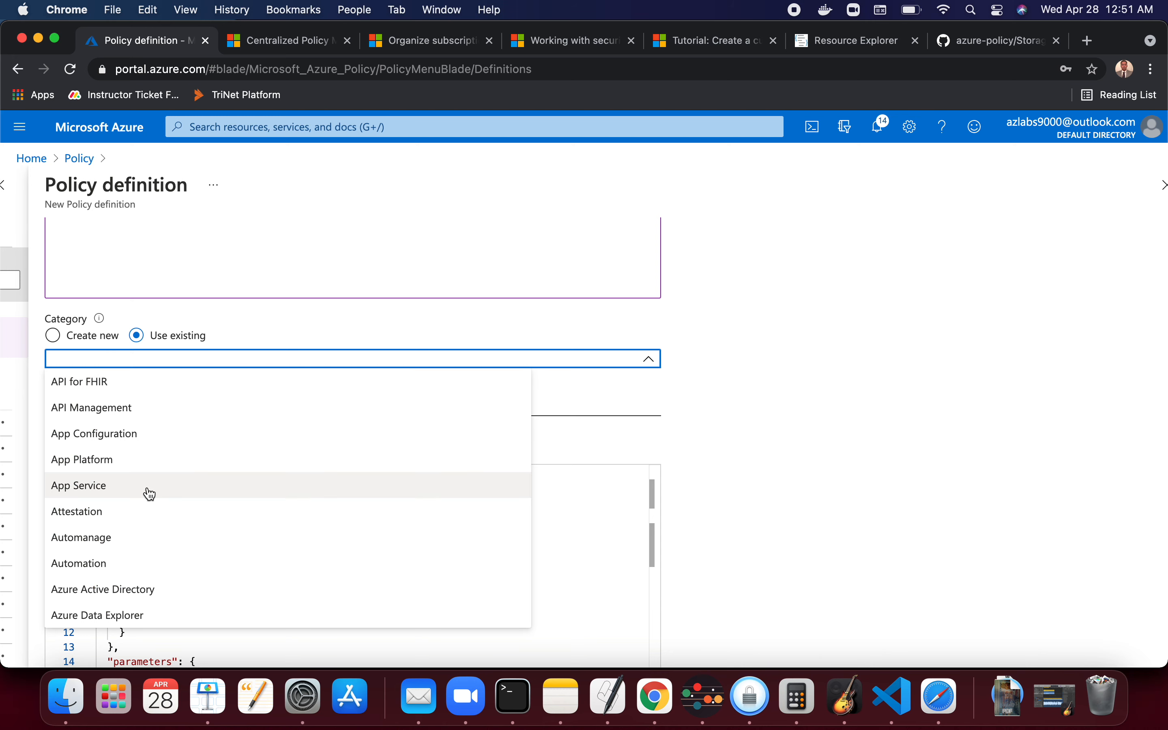
scroll(147, 492, down, 15)
scroll(151, 492, up, 15)
scroll(150, 492, down, 15)
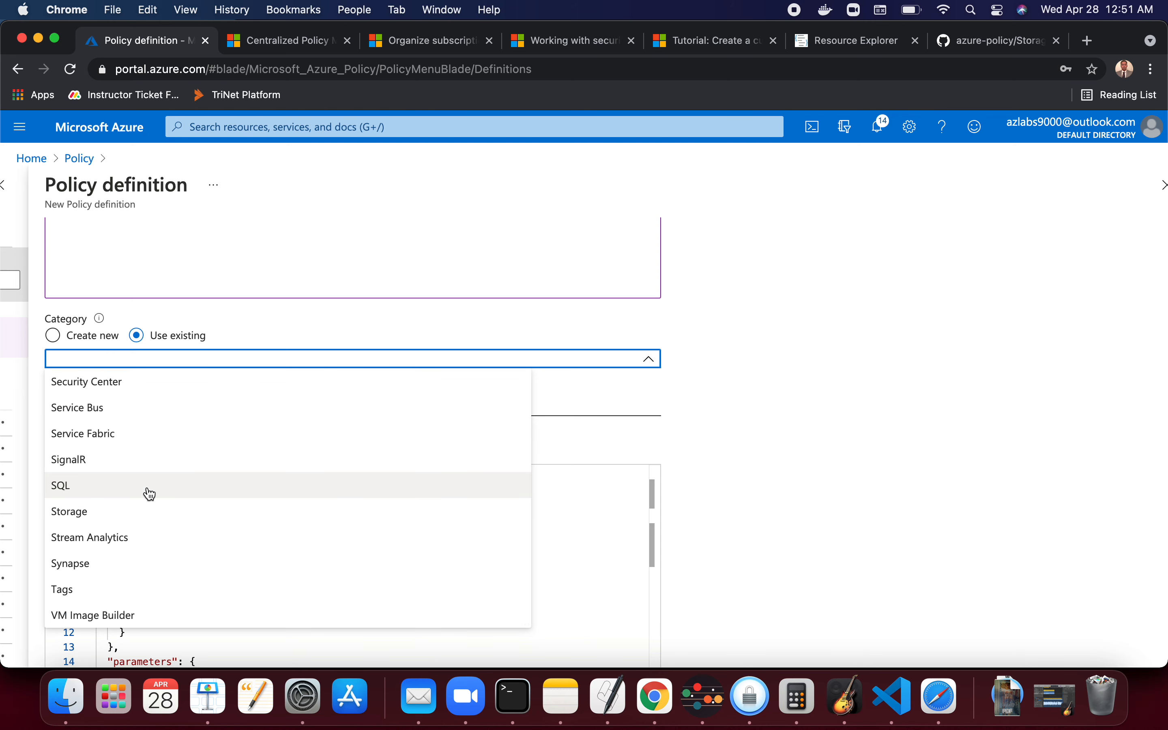
click(183, 359)
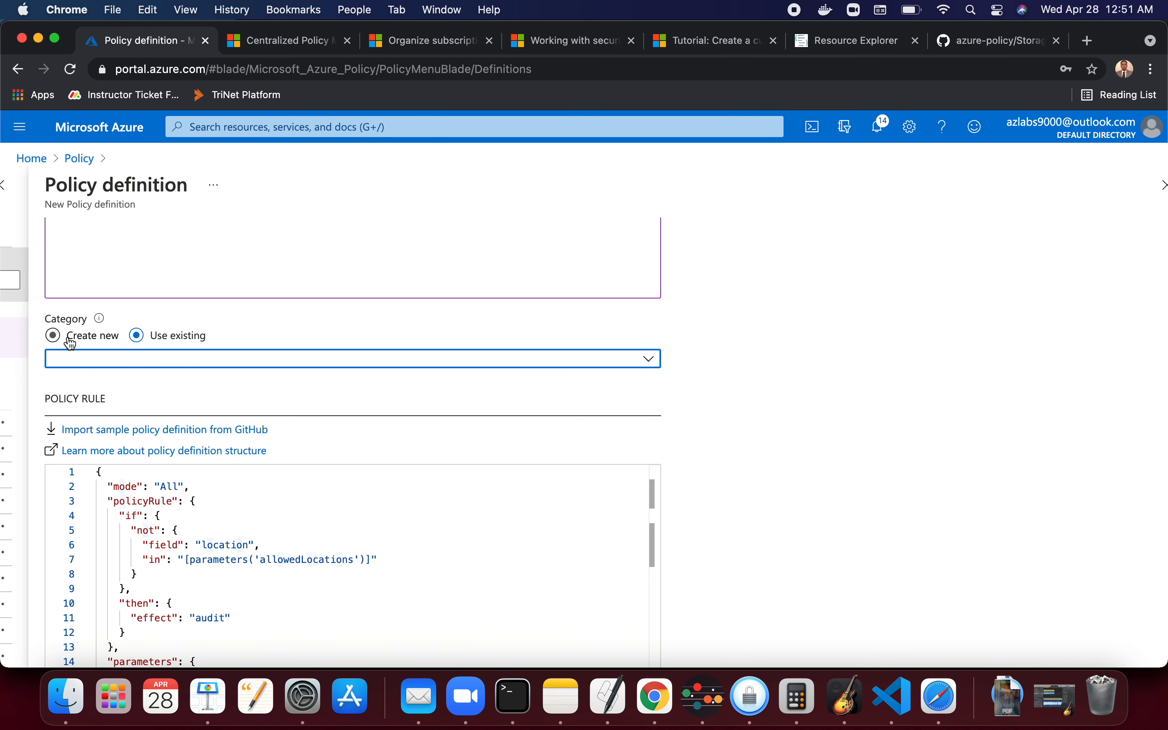
- Choose to create a new category and enter Te as its name
click(56, 338)
click(125, 361)
text(Te)
scroll(276, 575, down, 5)
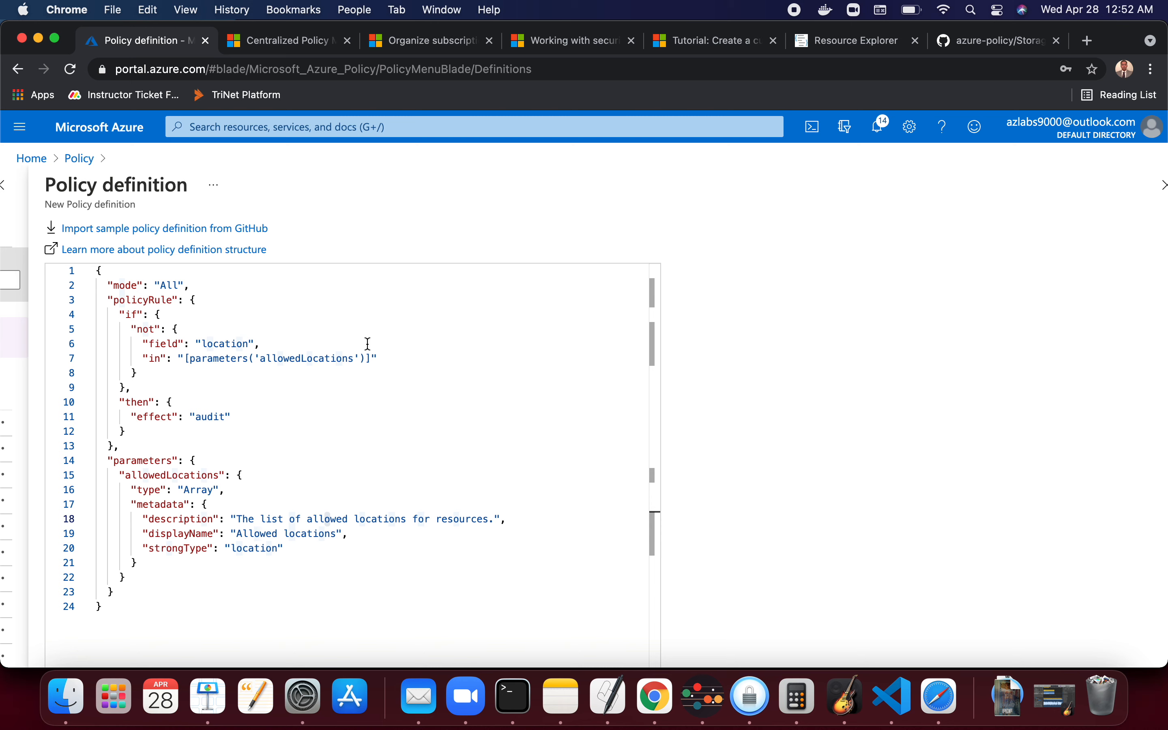
scroll(328, 458, up, 3)
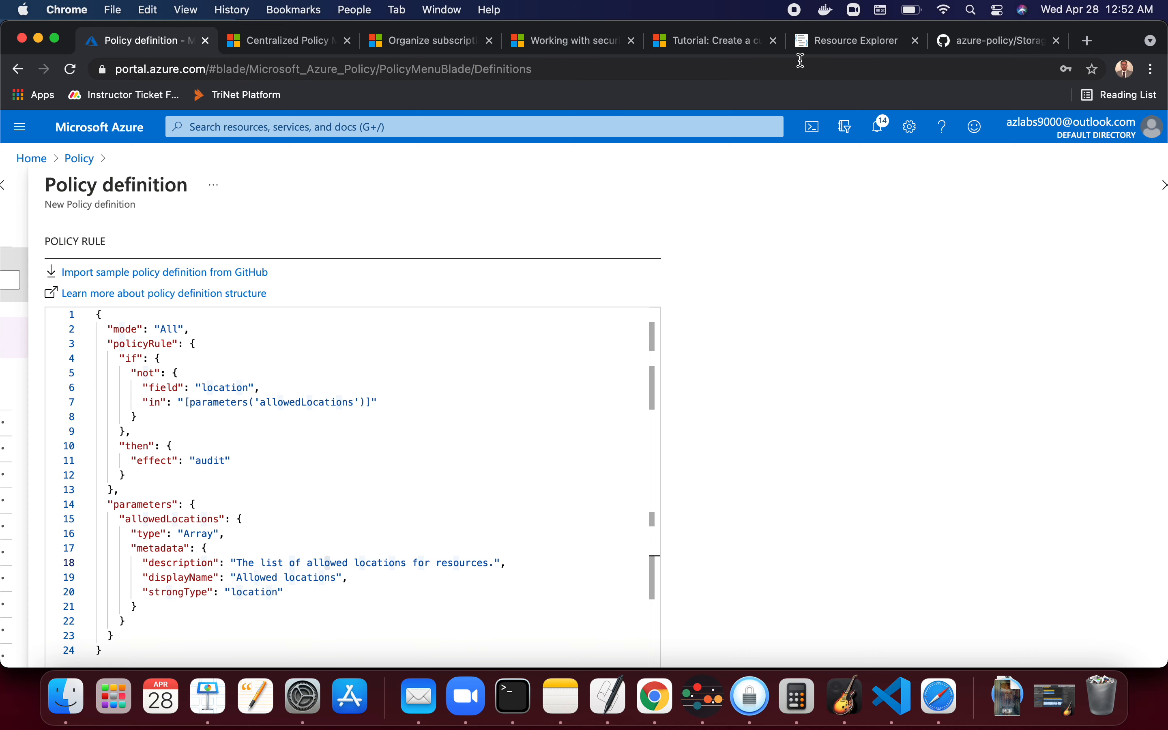
- Open the Azure/azure-policy GitHub repository from the storage sample, select its address, and switch to Notes
click(973, 46)
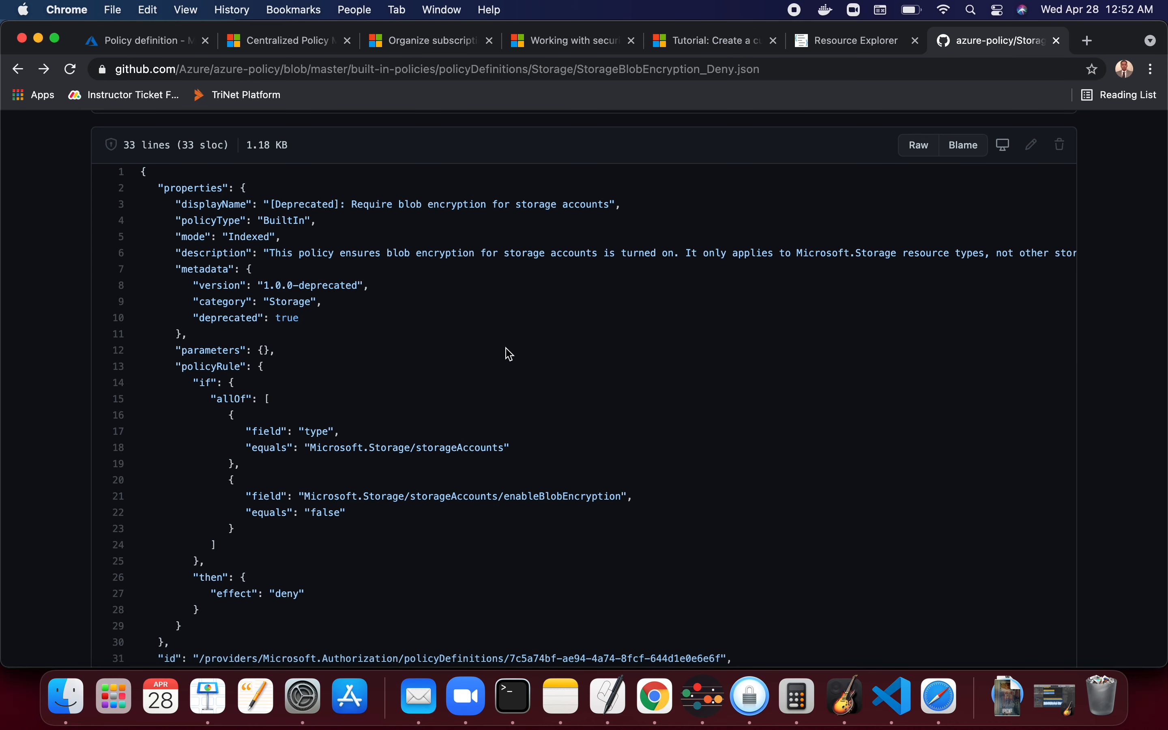
scroll(509, 355, up, 5)
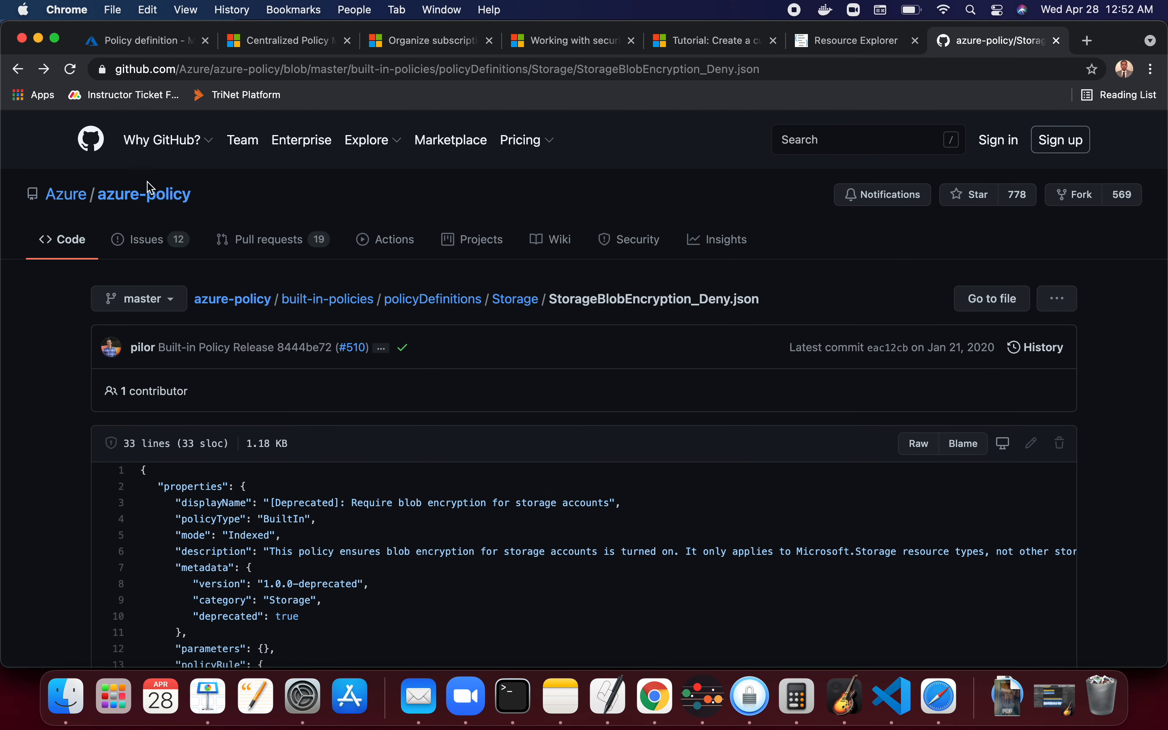
click(174, 203)
click(348, 67)
key(super+c)
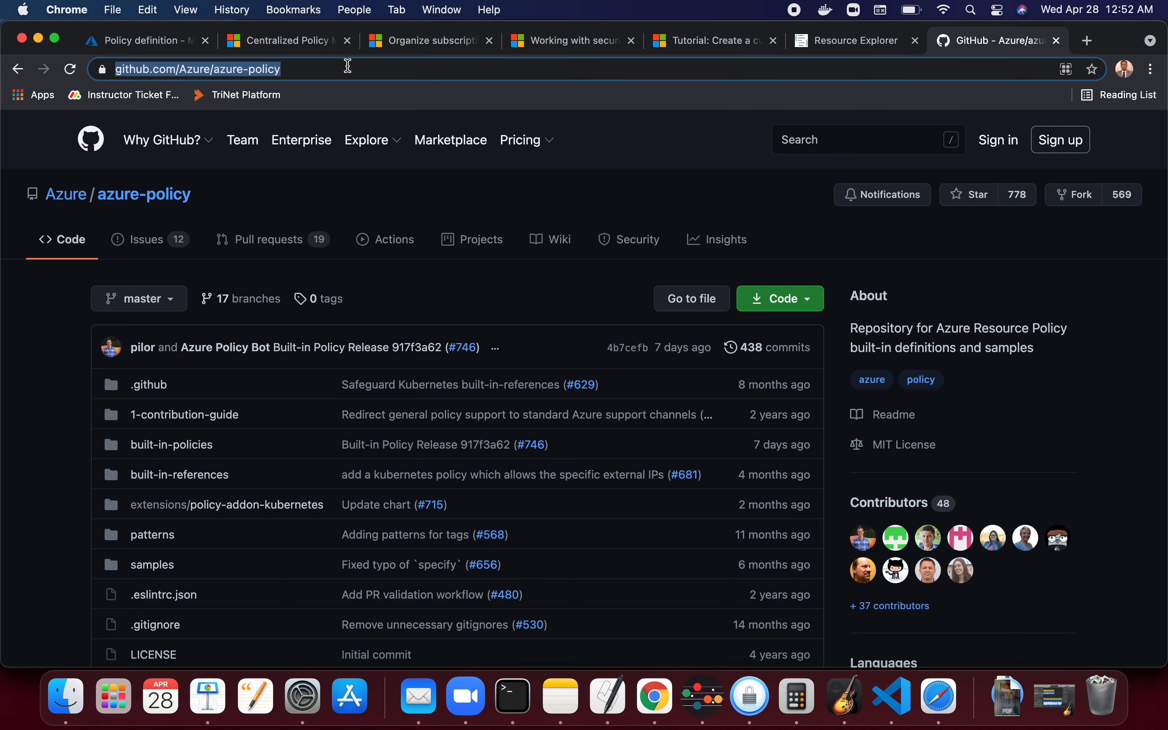
key(super+Tab)
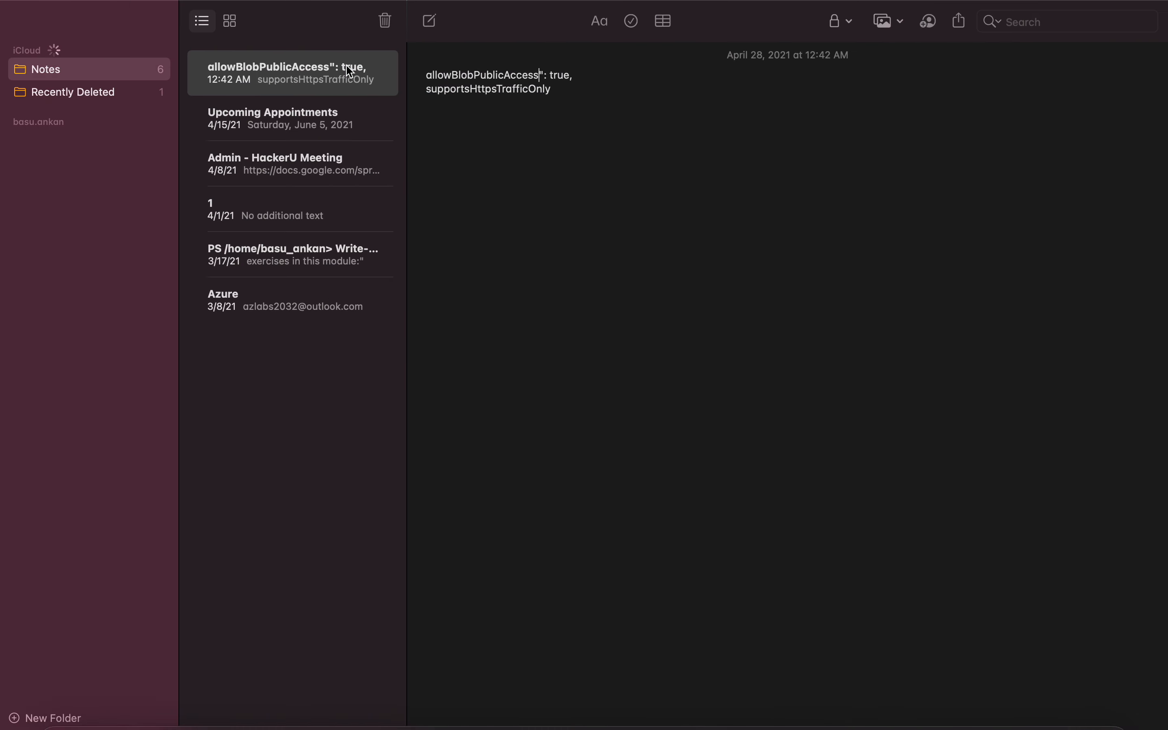
key(super+Tab)
key(super+Tab)
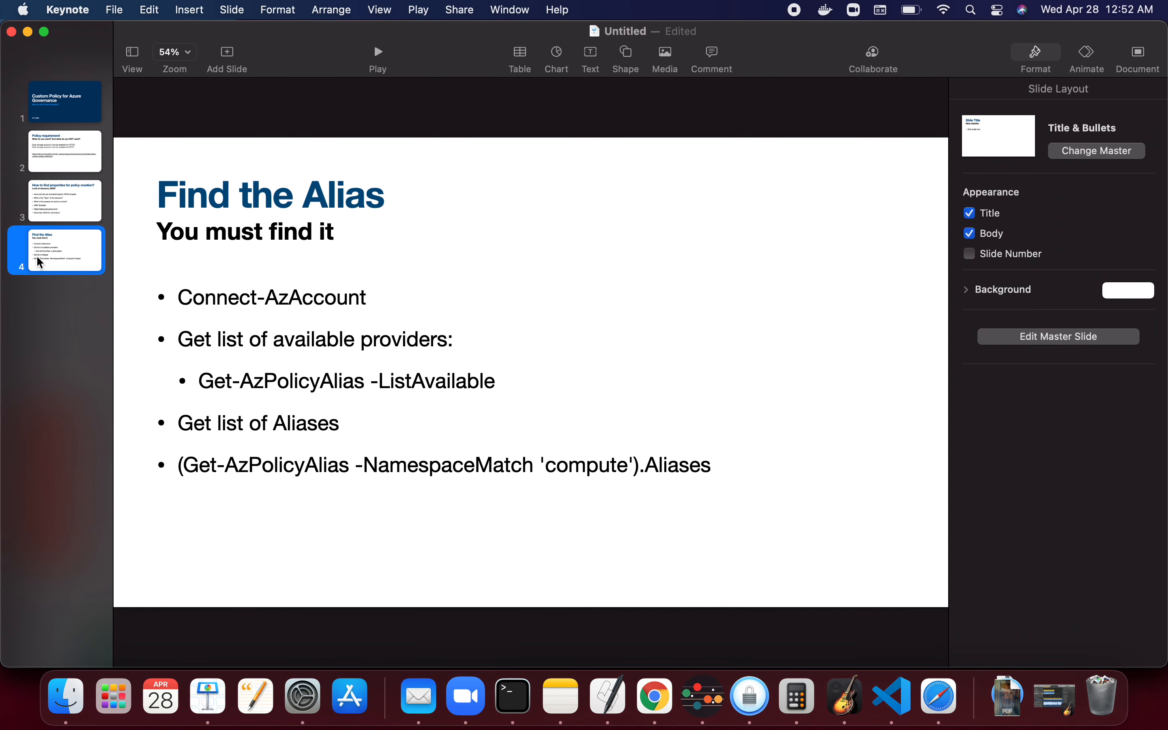
click(49, 208)
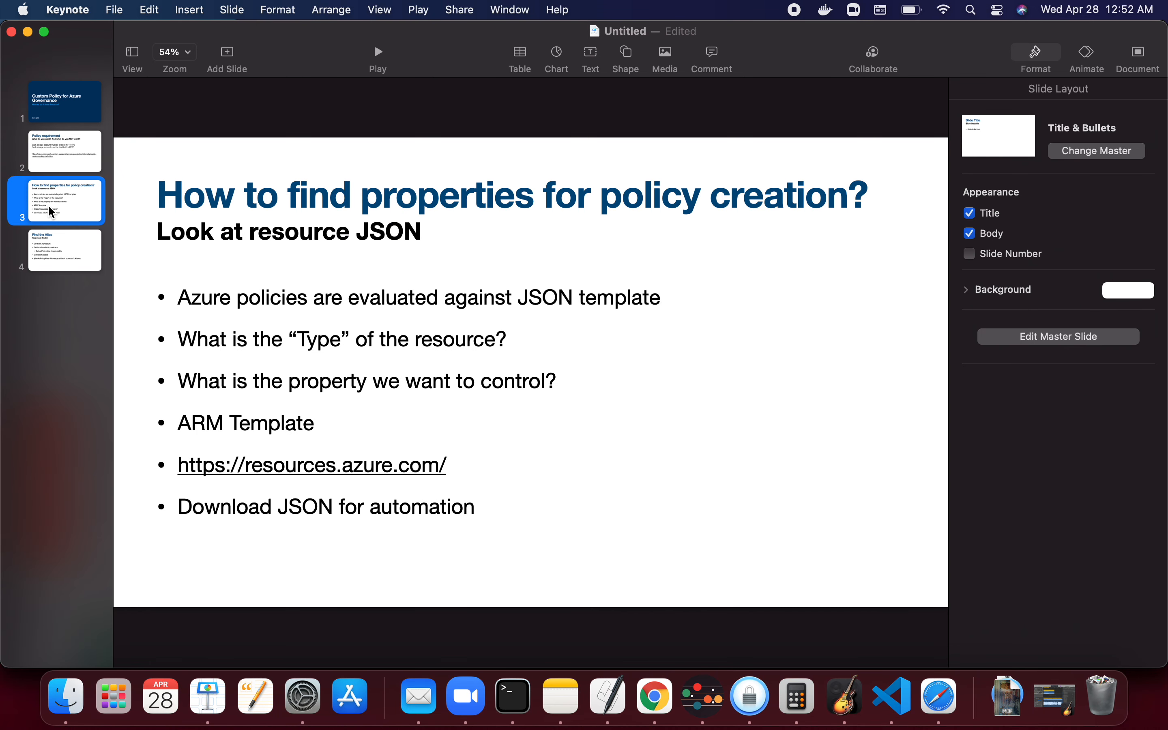
click(56, 170)
click(410, 430)
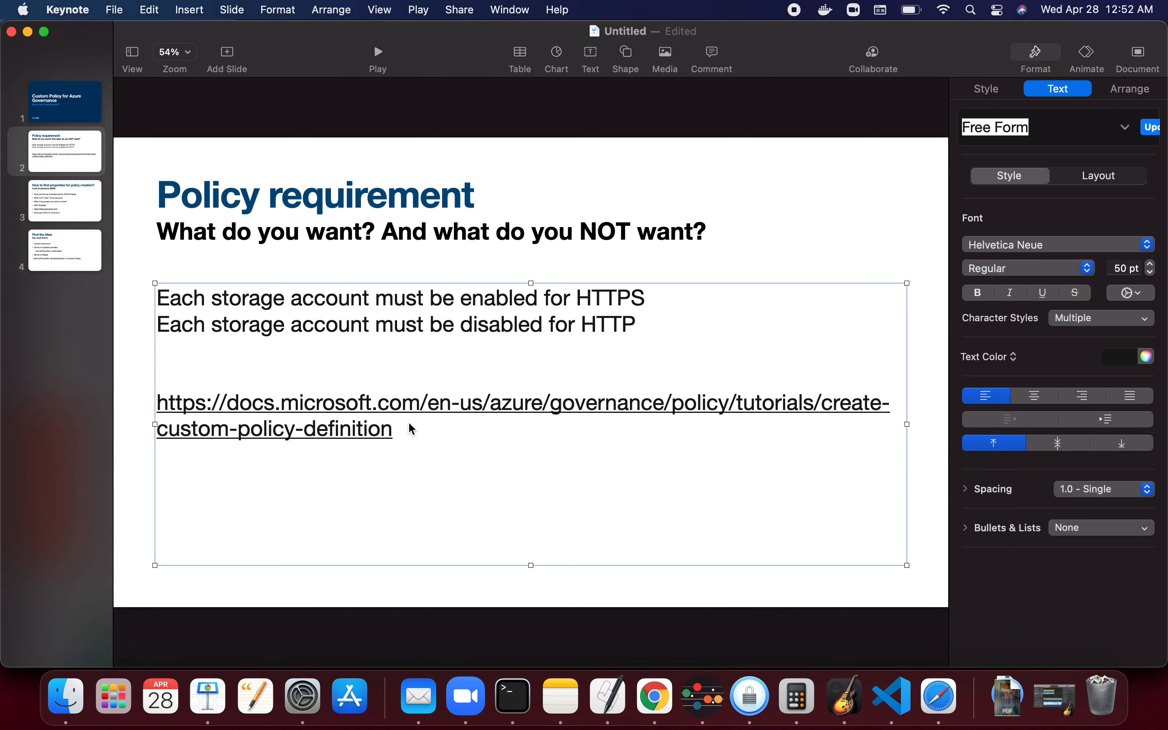
click(401, 429)
key(Return)
key(Return)
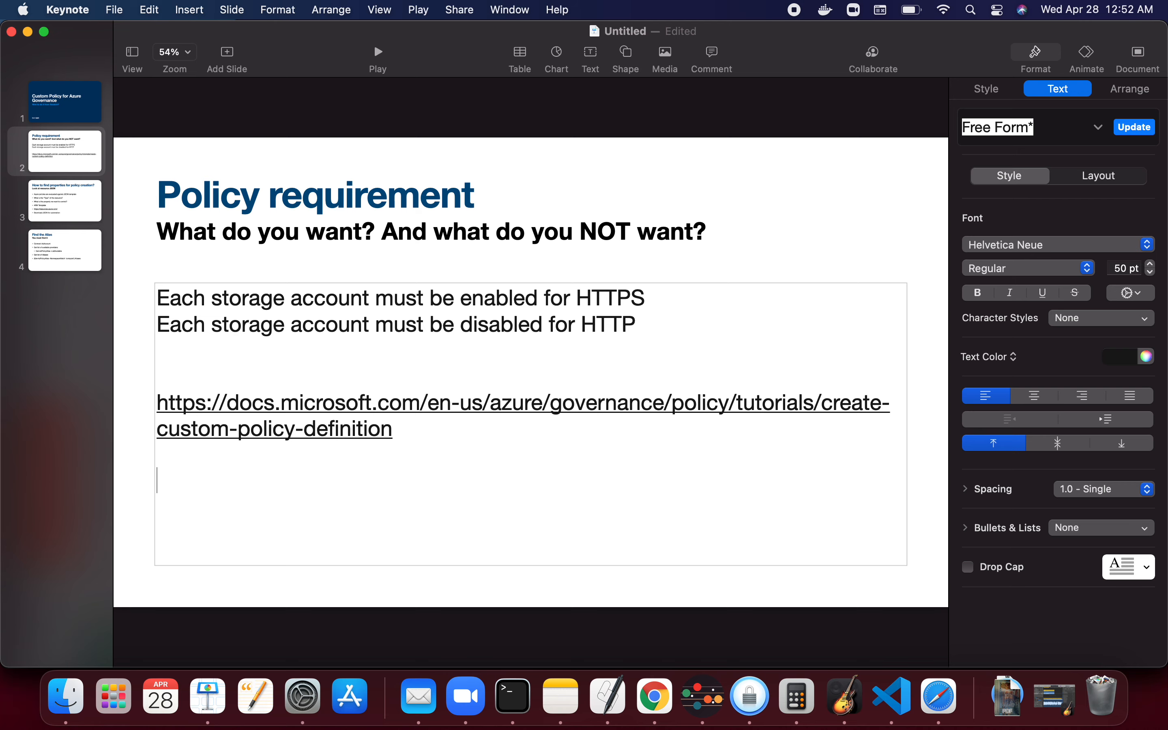
key(super+v)
key(Return)
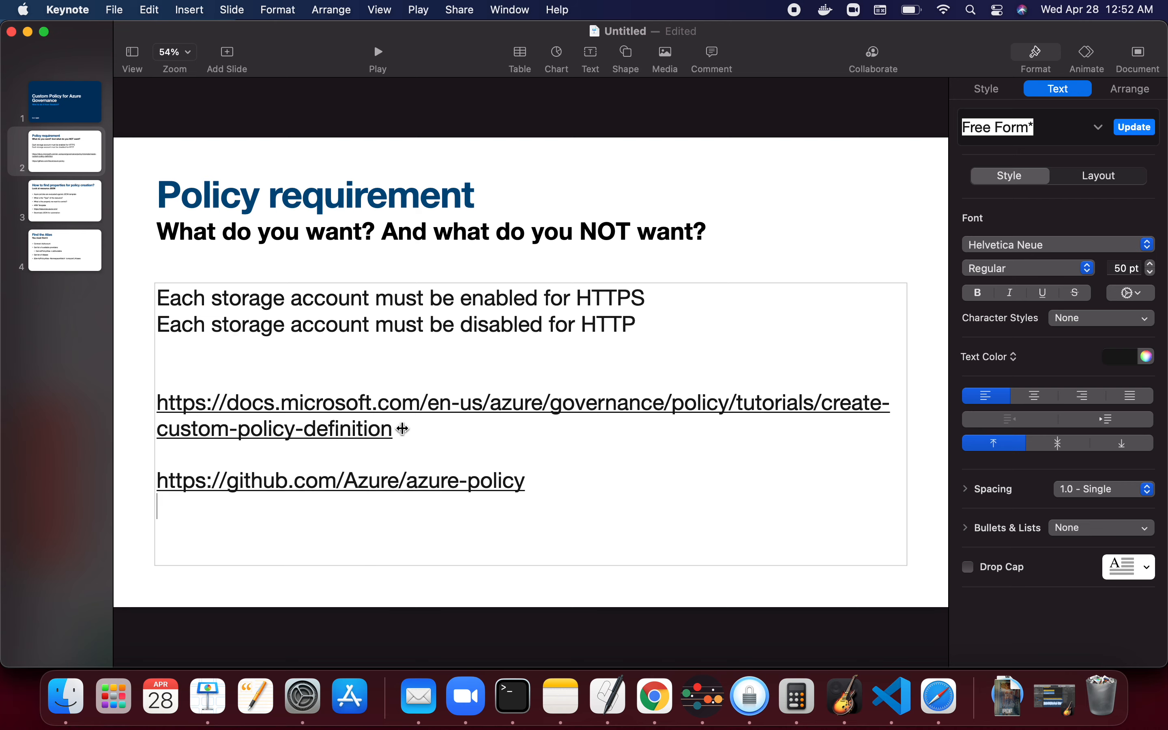
- Return to the GitHub repository and open built-in-policies/policyDefinitions/Storage/StorageBlobEncryption_Deny.json
key(super+Tab)
key(super+Tab)
key(super+Tab)
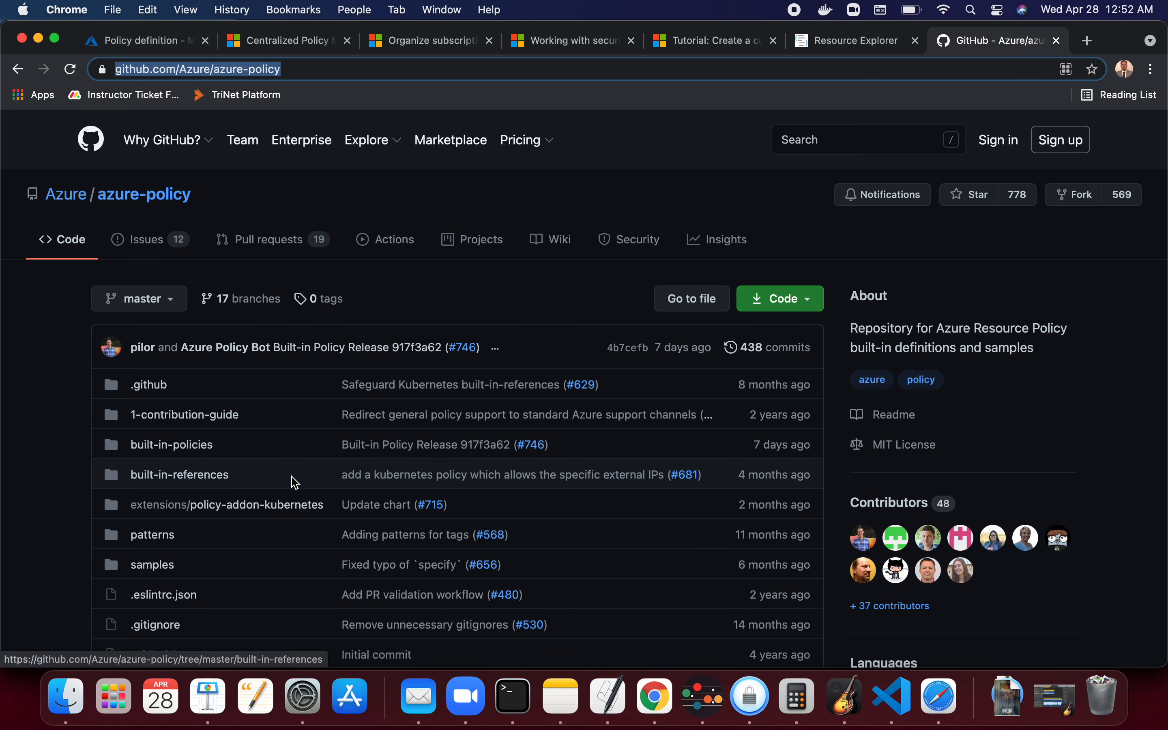
scroll(296, 483, down, 3)
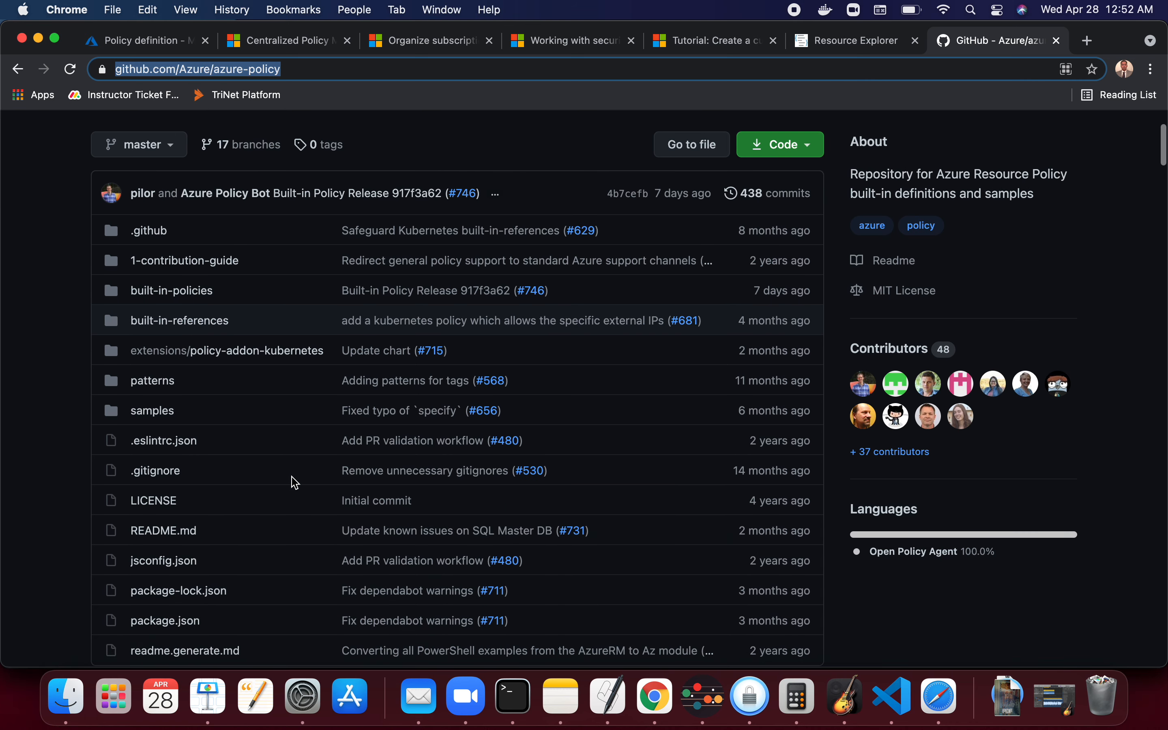
scroll(292, 480, up, 3)
scroll(231, 367, down, 1)
click(190, 385)
click(203, 415)
scroll(260, 549, down, 15)
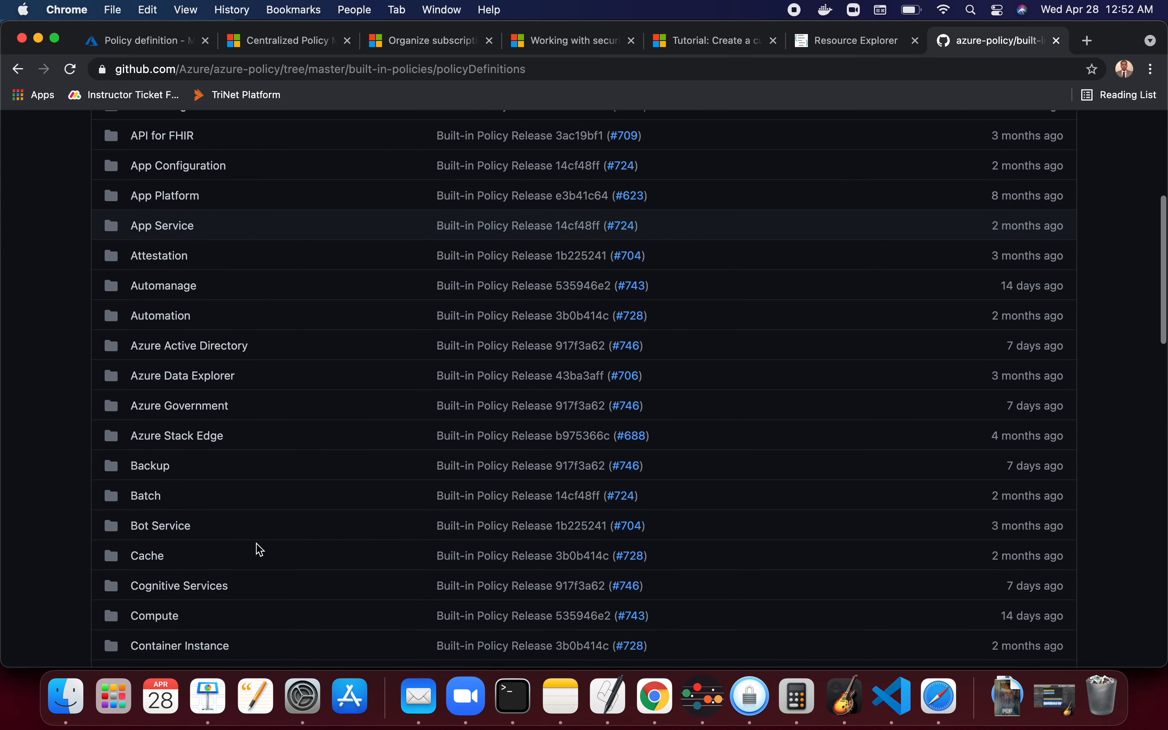
scroll(259, 549, down, 8)
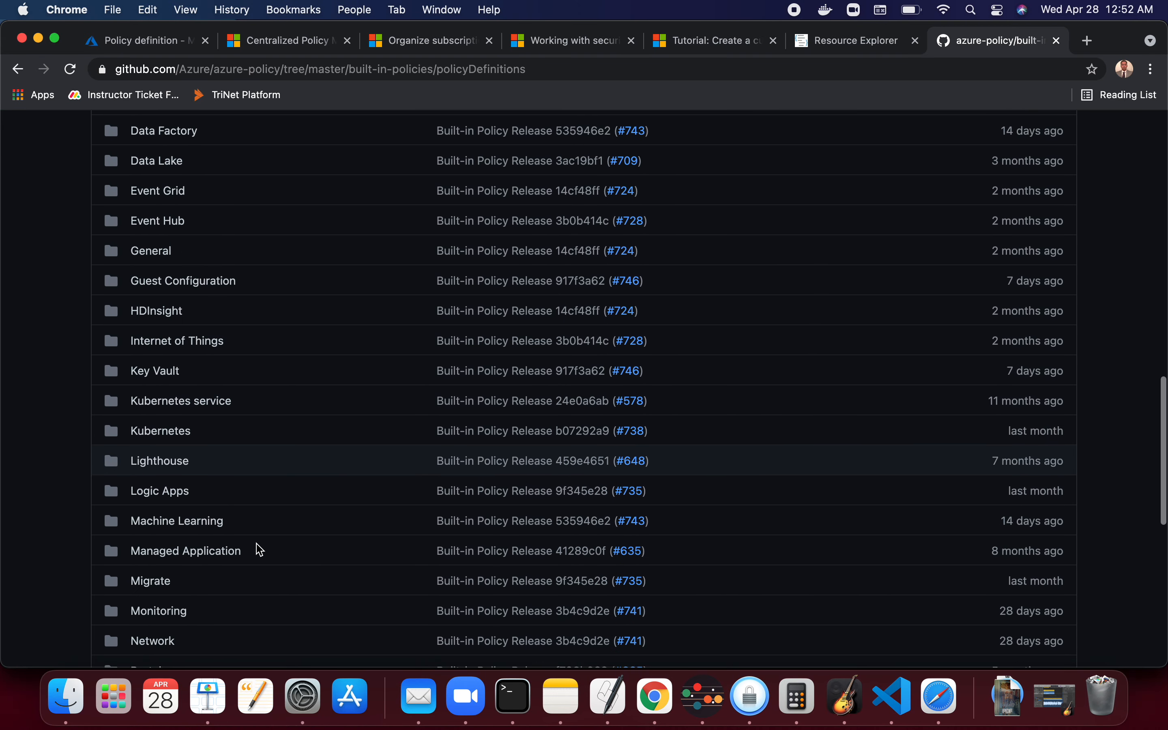
scroll(260, 550, down, 1)
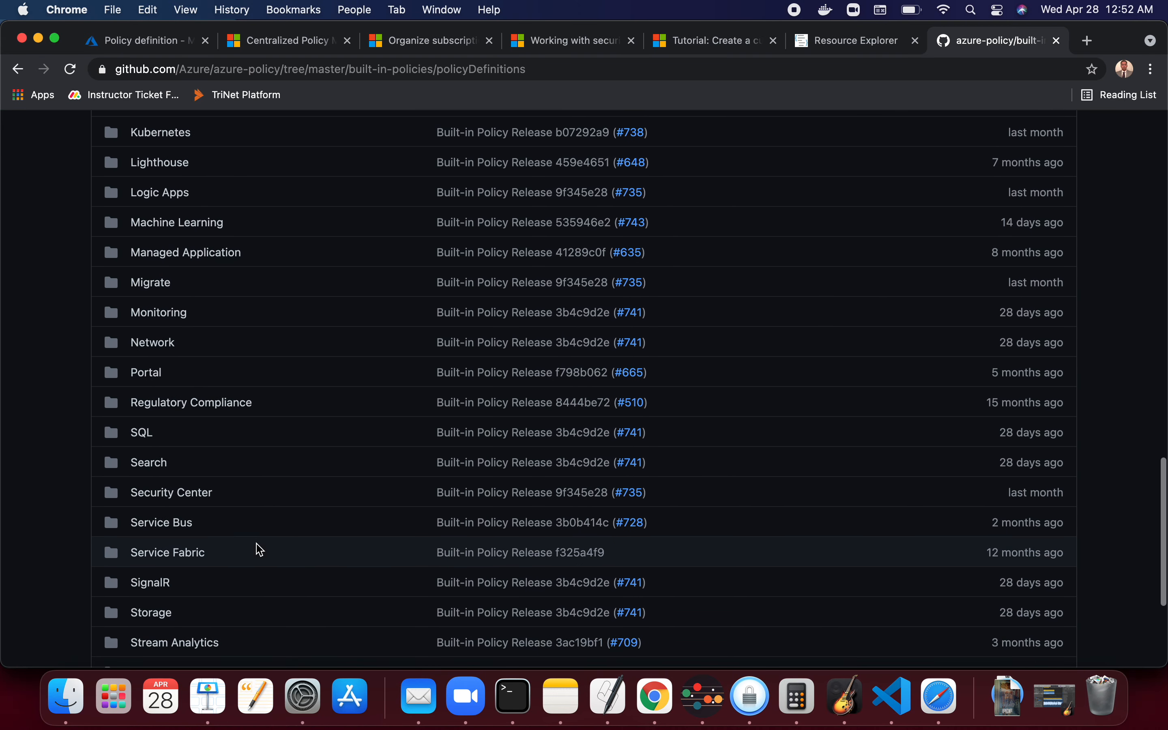
scroll(208, 599, down, 3)
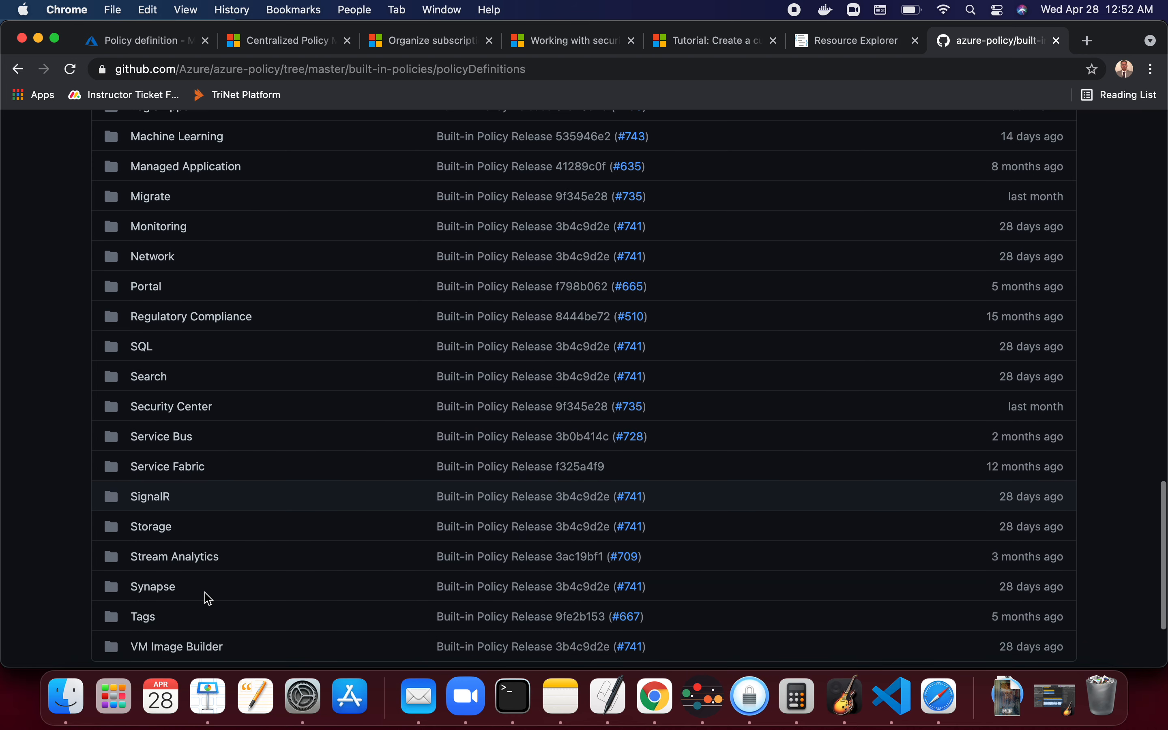
click(154, 525)
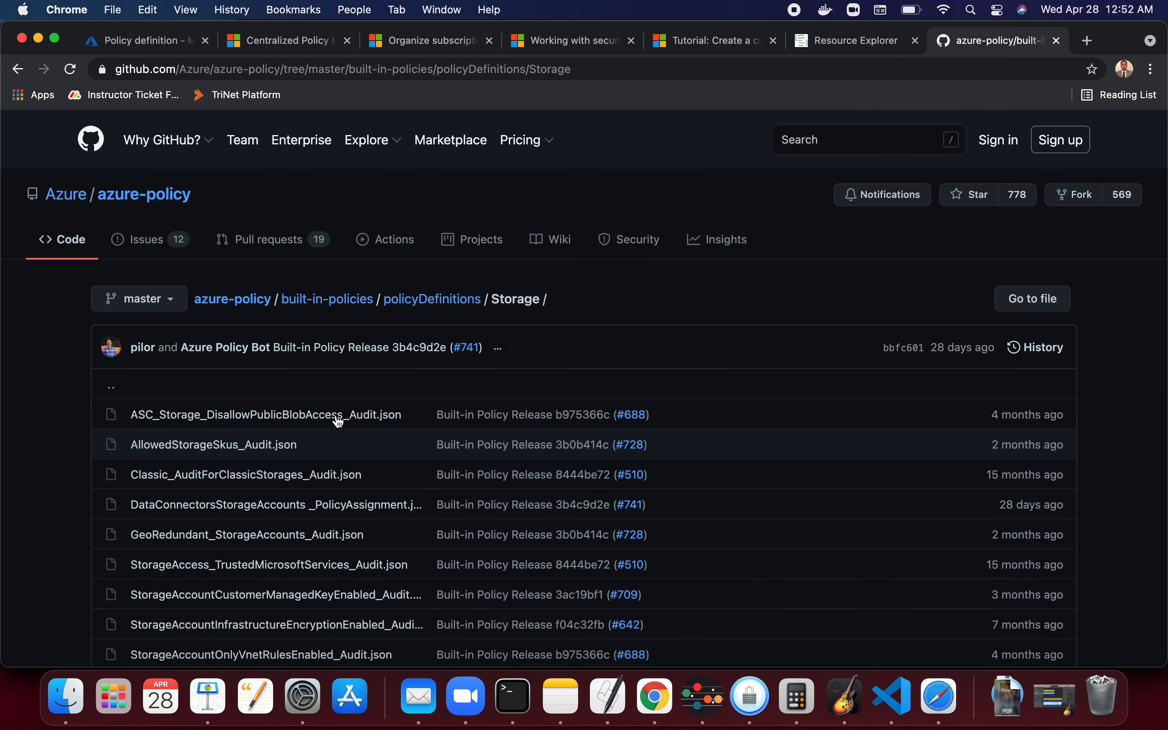
scroll(361, 404, down, 4)
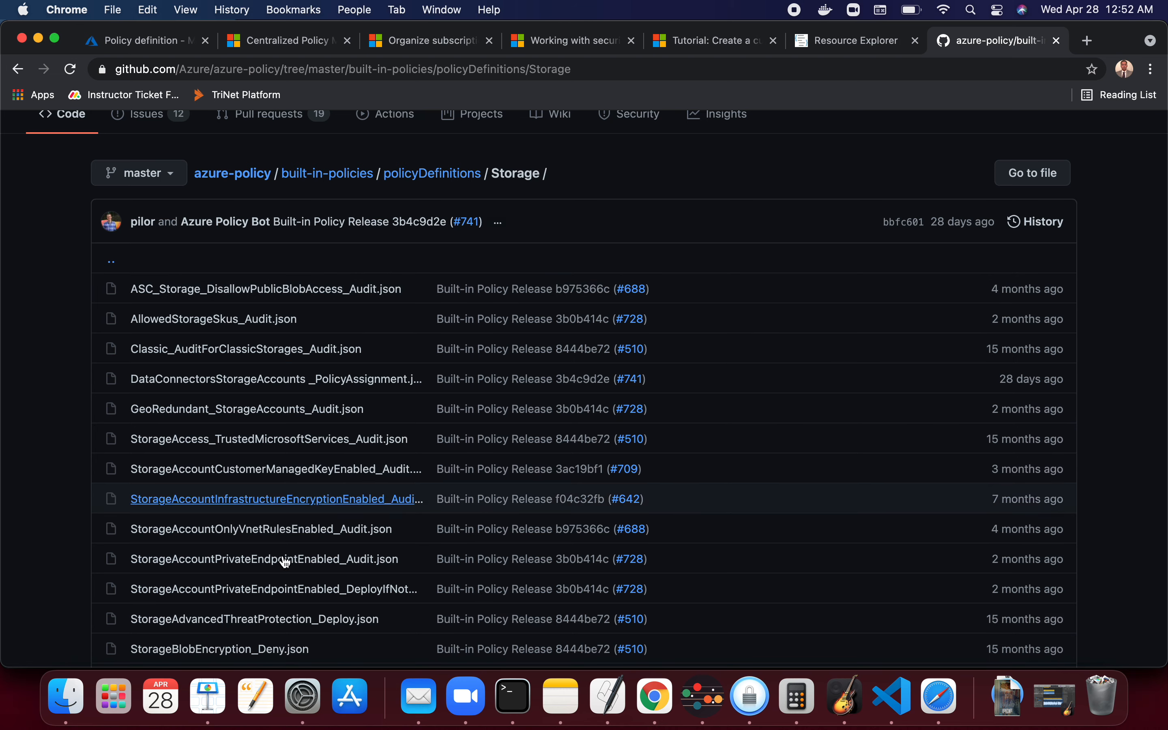
scroll(355, 513, down, 5)
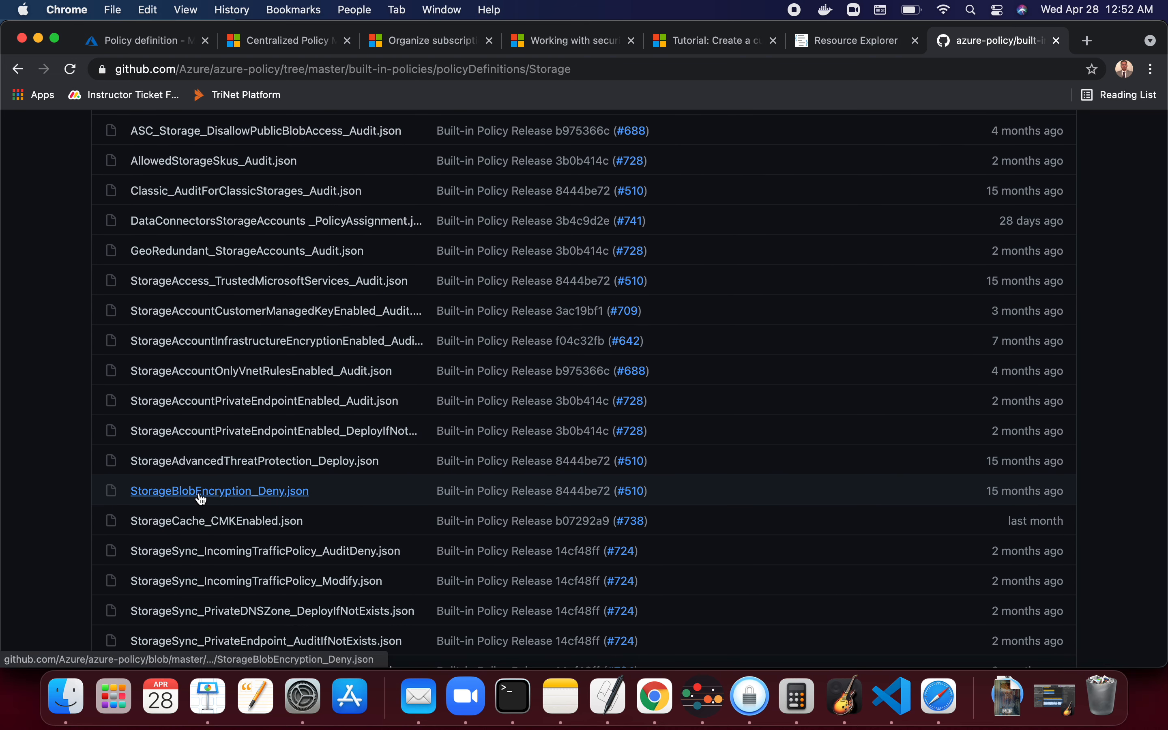
click(278, 493)
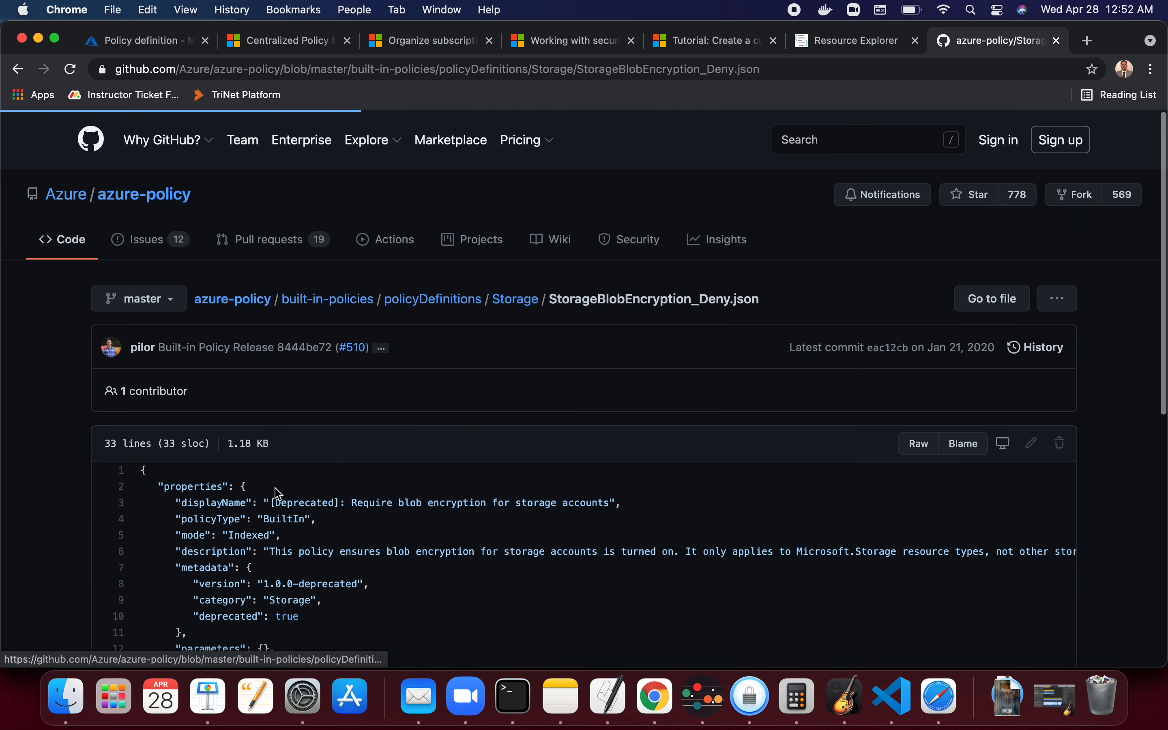
scroll(484, 623, down, 4)
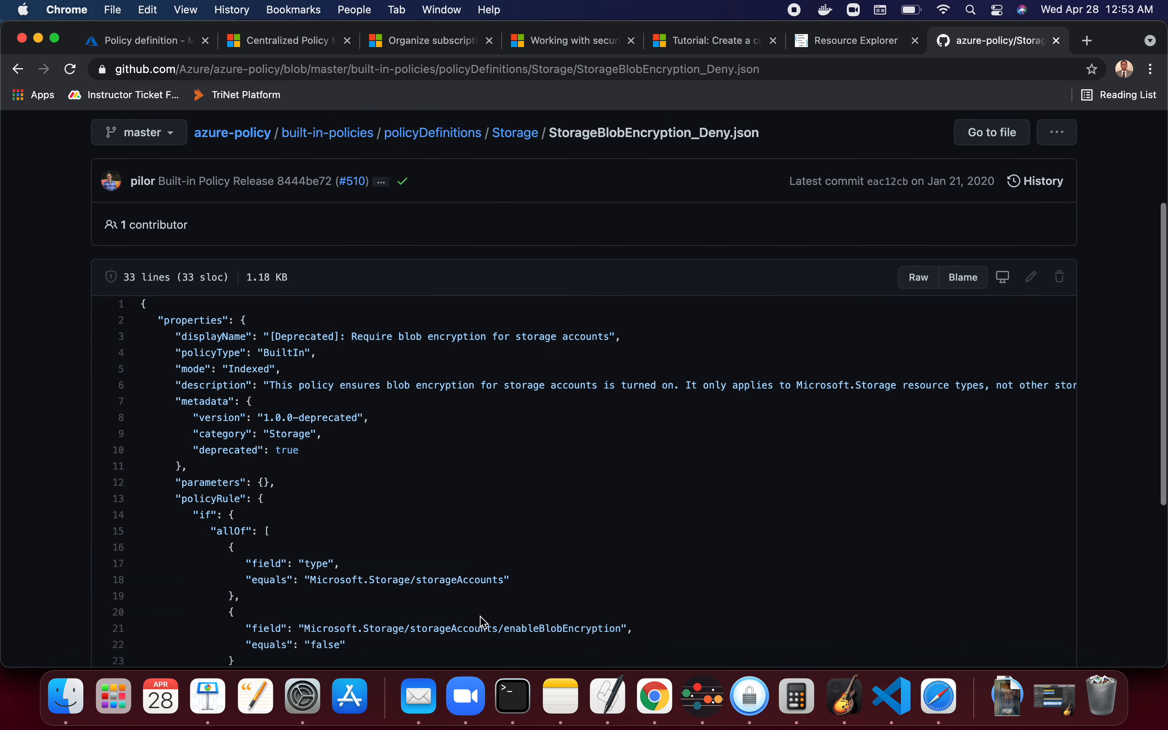
- Open the raw view of the StorageBlobEncryption_Deny.json file and select its entire contents
key(super+a)
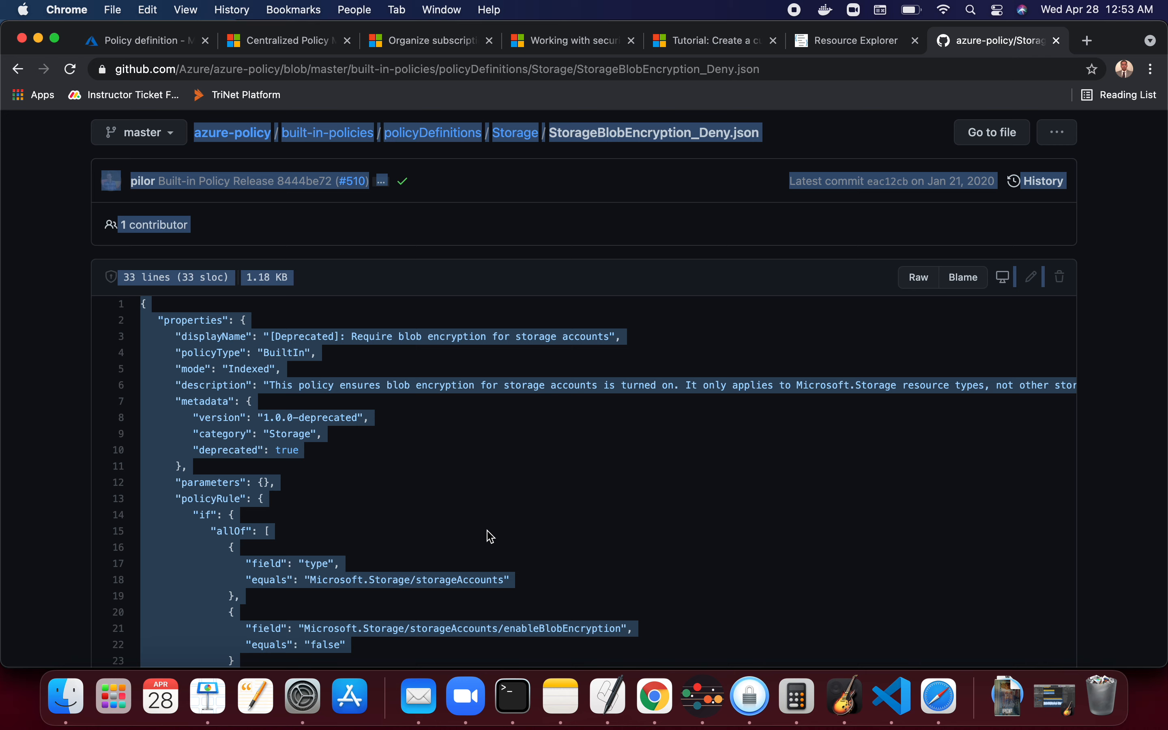
click(956, 399)
click(919, 277)
key(super+a)
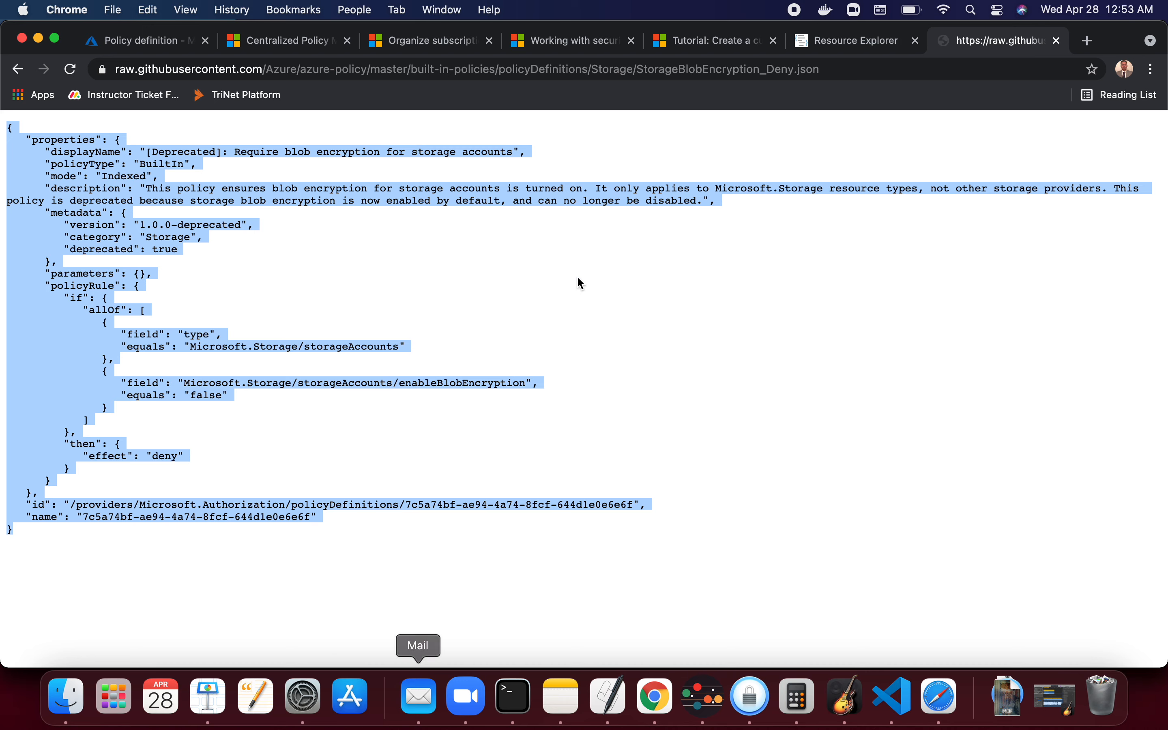
- Go back to the Azure portal policy definition and replace the policy rule contents with the copied JSON
key(ctrl+Right)
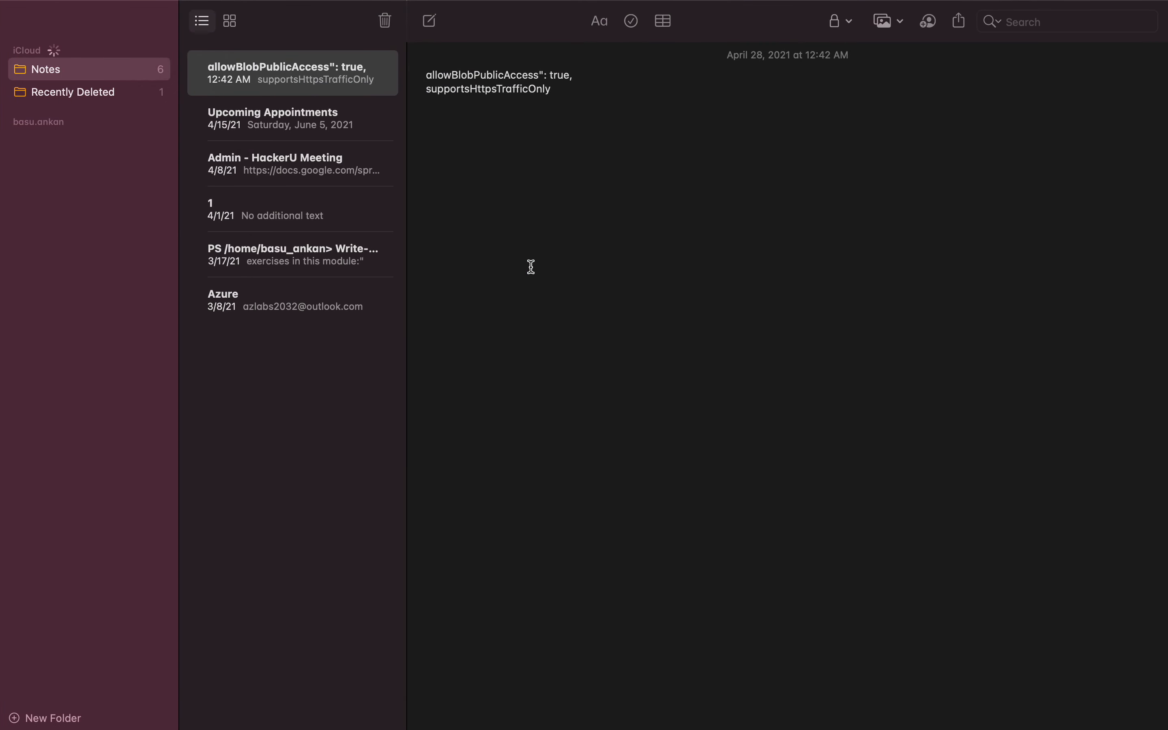
key(ctrl+Left)
click(161, 49)
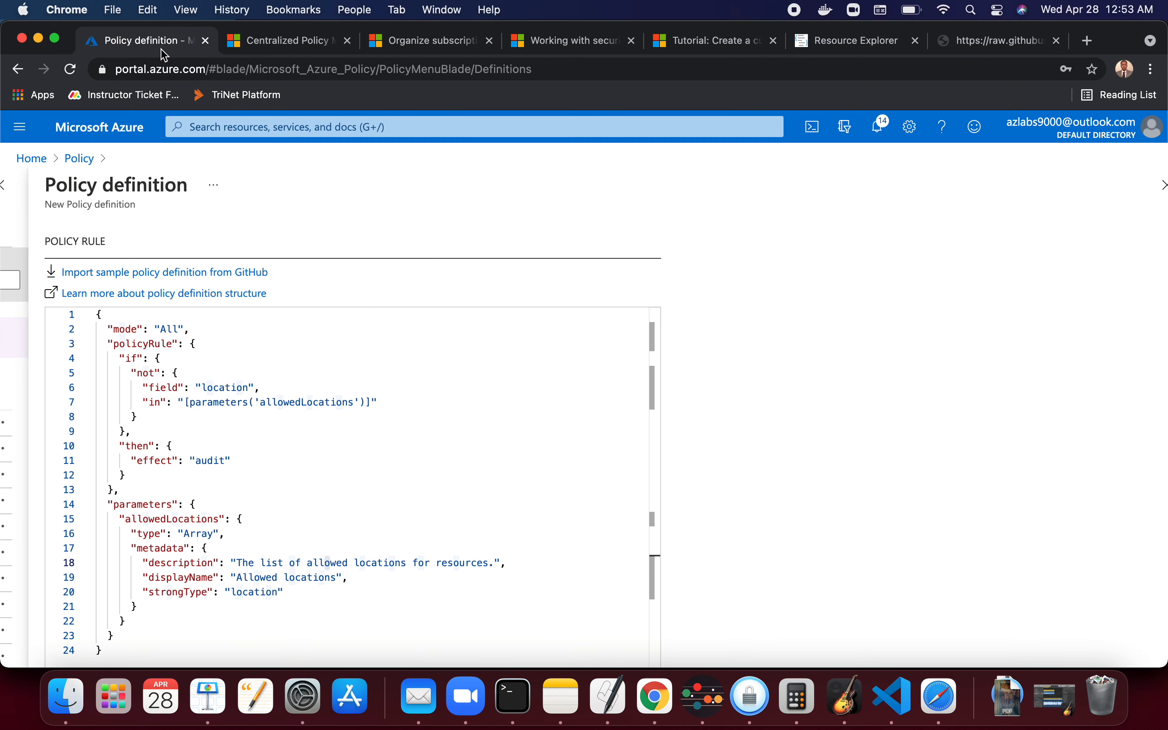
click(352, 467)
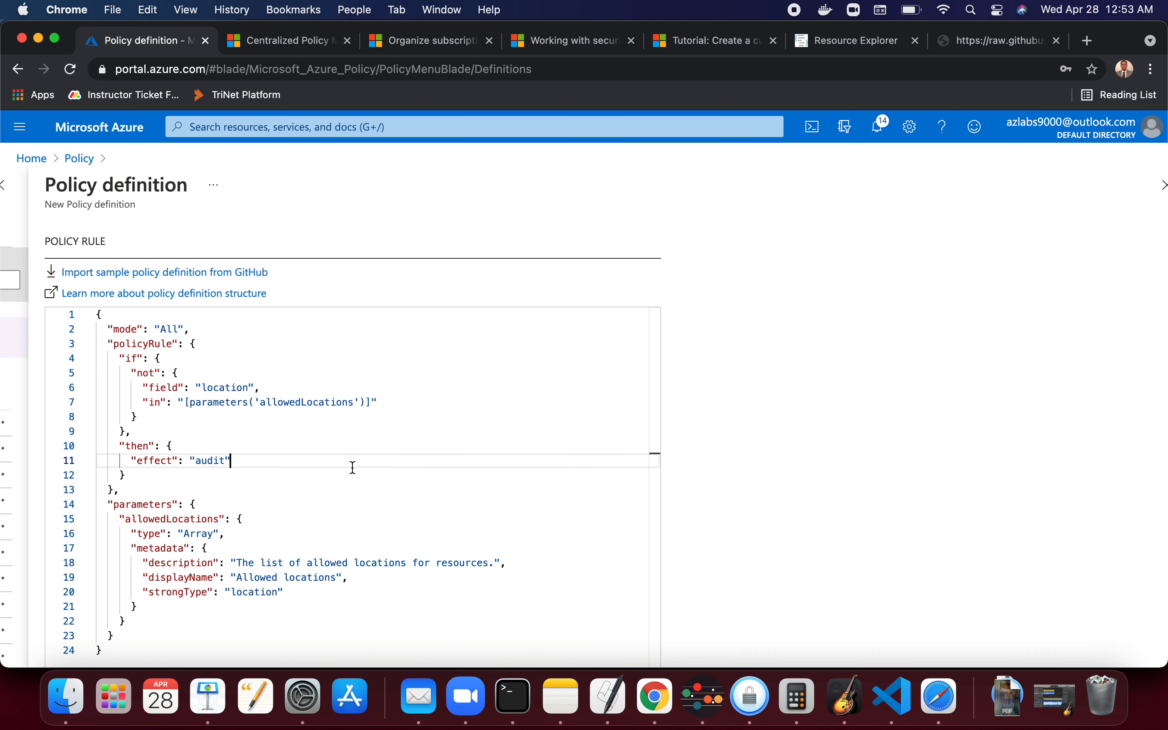
scroll(352, 467, up, 10)
scroll(354, 471, down, 3)
scroll(354, 471, up, 2)
scroll(353, 471, down, 2)
scroll(353, 468, down, 8)
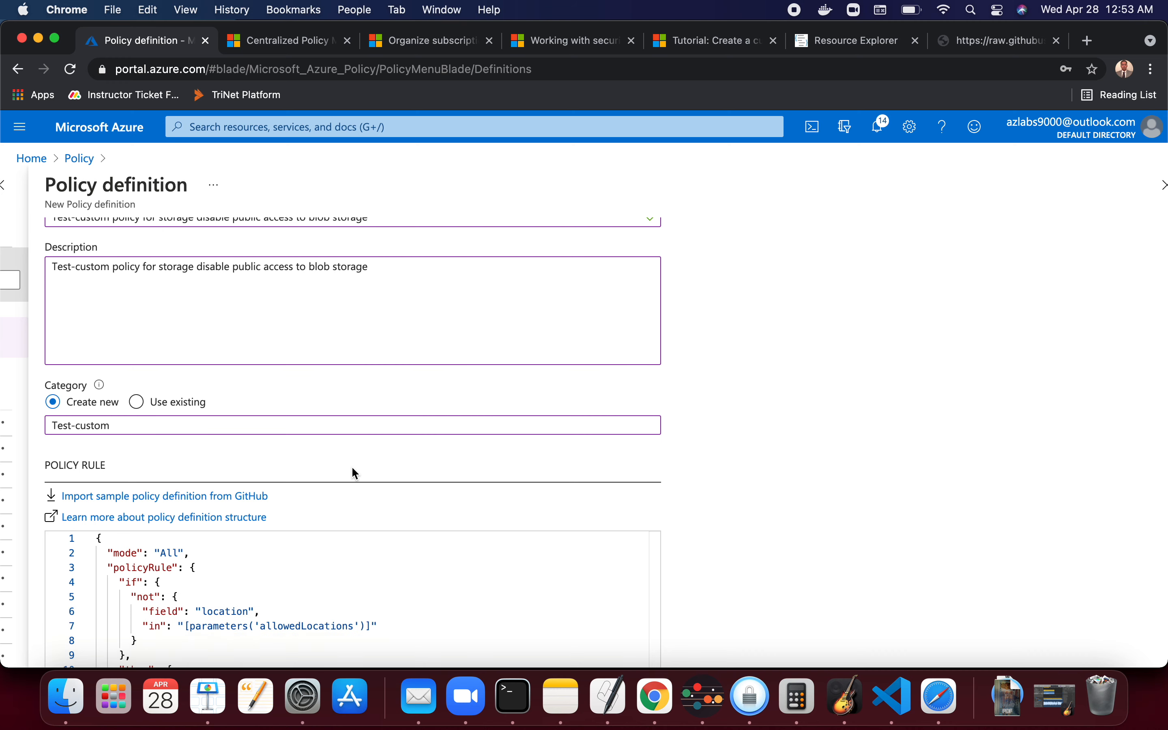
click(358, 379)
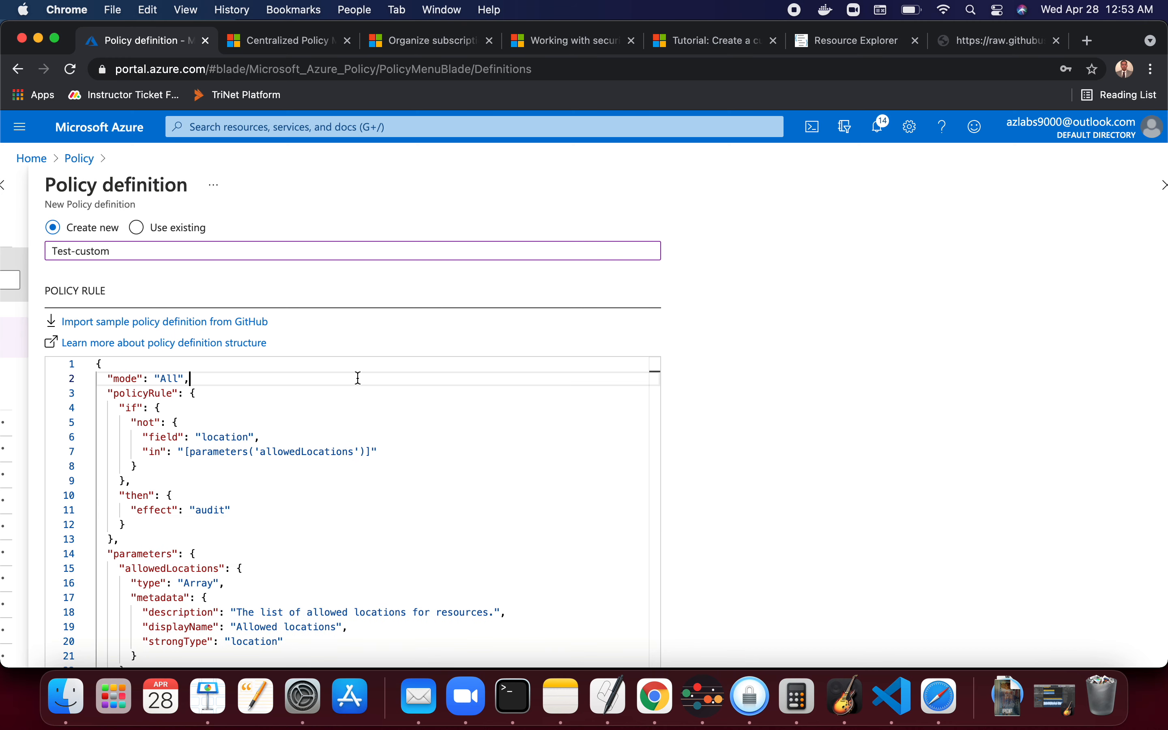
key(super+a)
key(BackSpace)
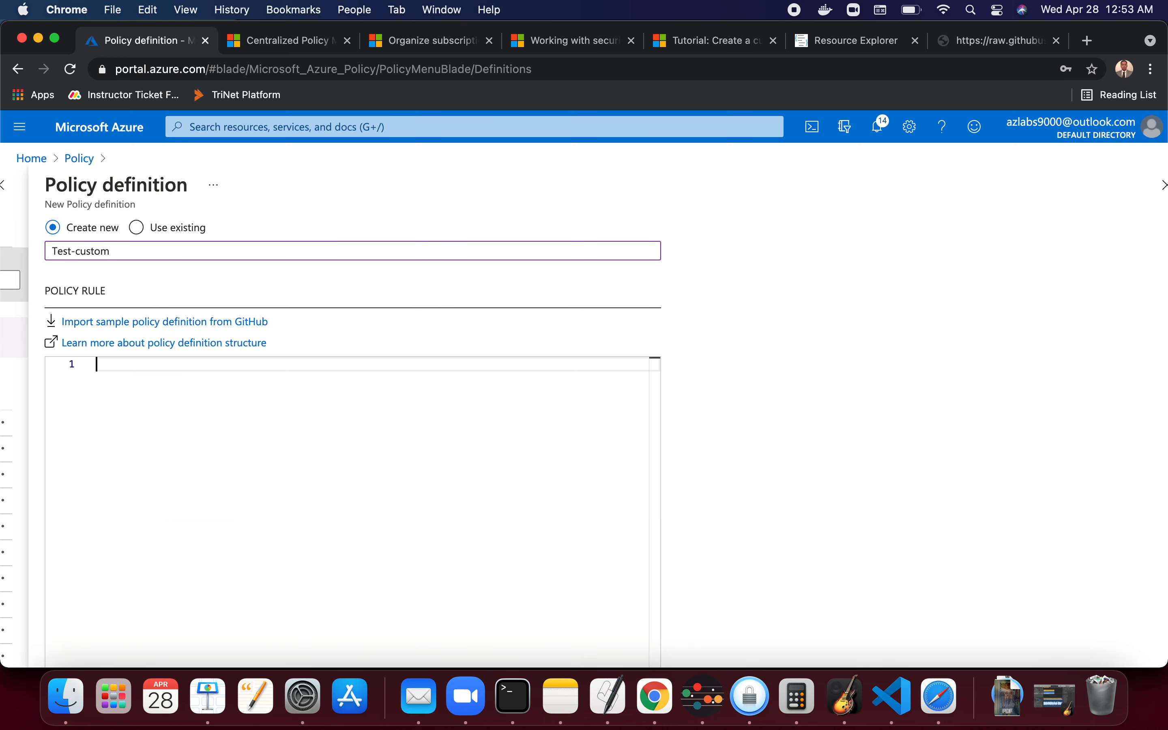
key(super+v)
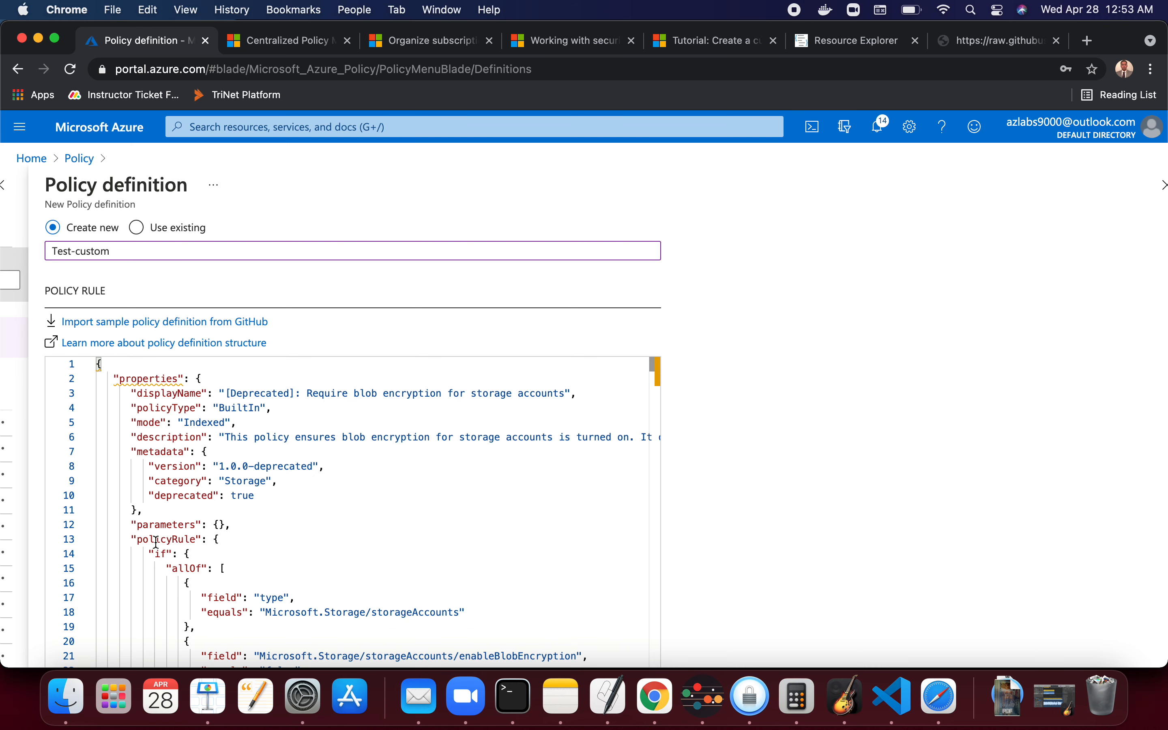
- Copy the policy name and paste it as the displayName value in the policy rule JSON
scroll(178, 544, down, 2)
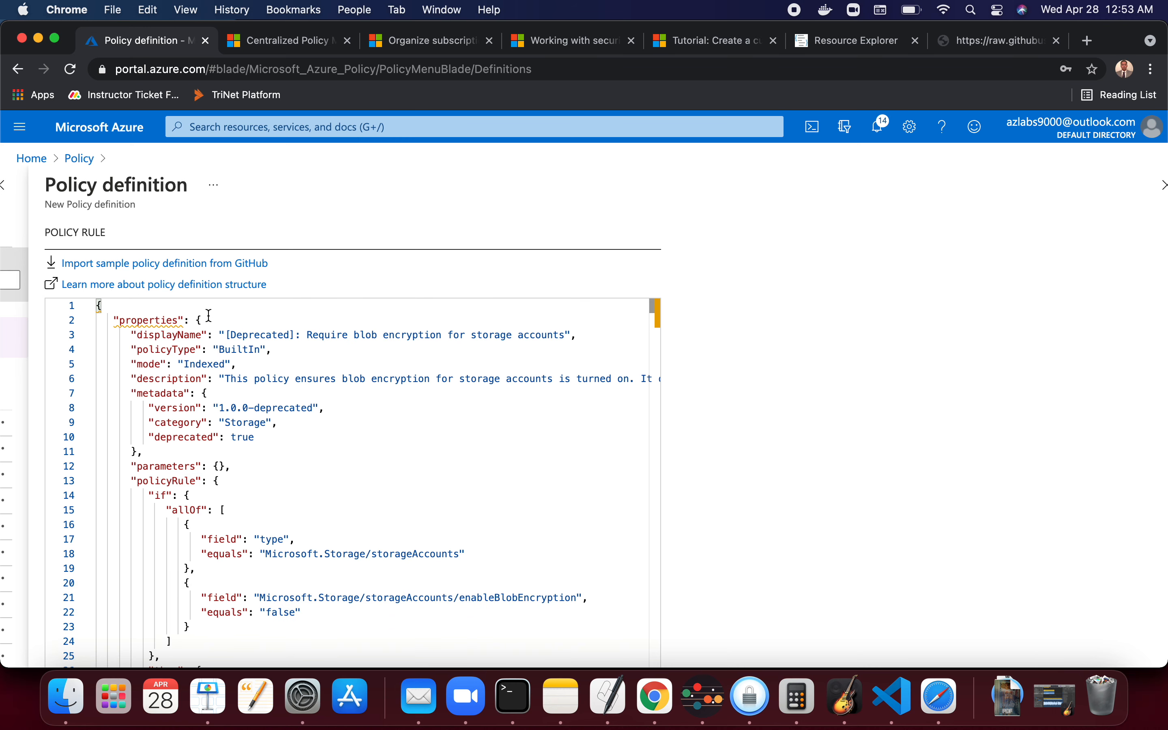
scroll(340, 502, up, 8)
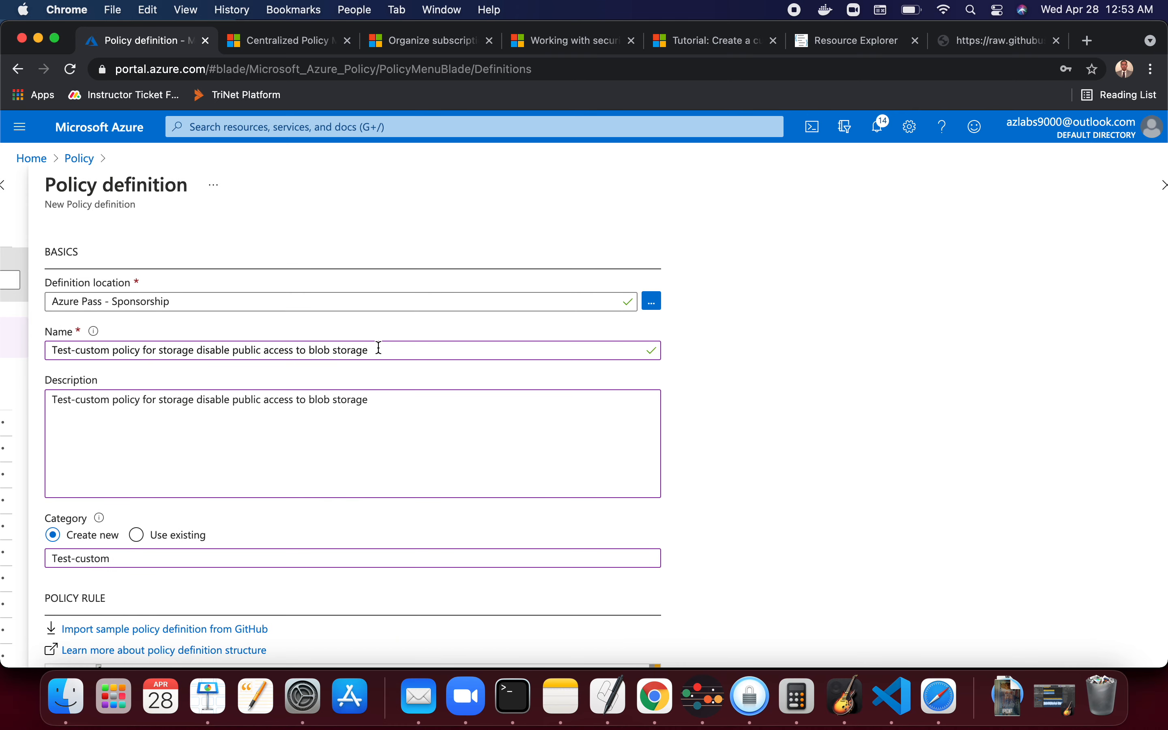
drag(378, 346, 21, 347)
key(super+c)
scroll(384, 580, down, 6)
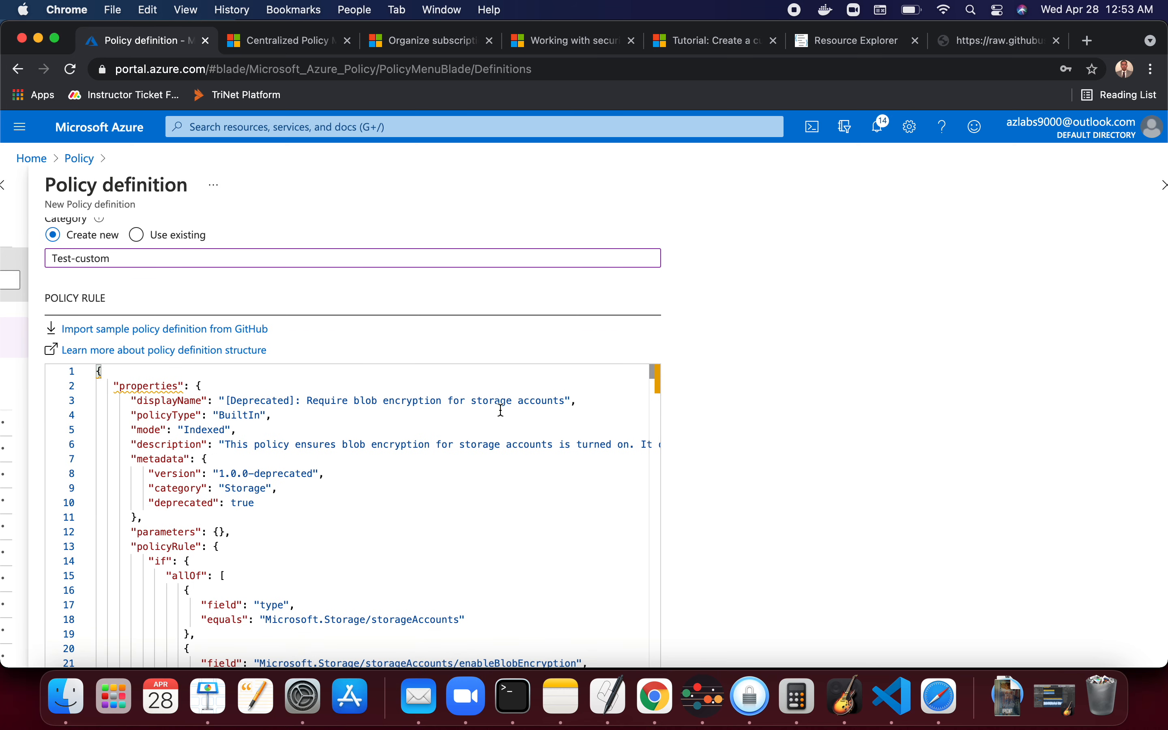
click(565, 401)
drag(565, 401, 230, 403)
key(BackSpace)
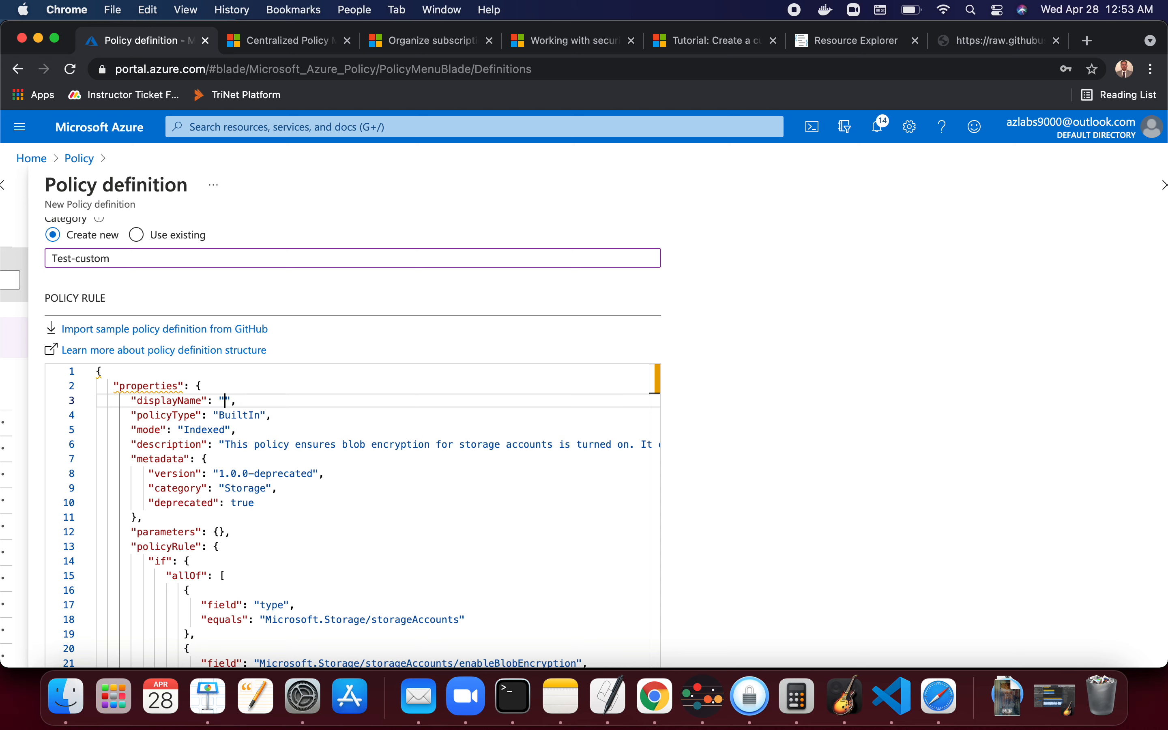
key(super+v)
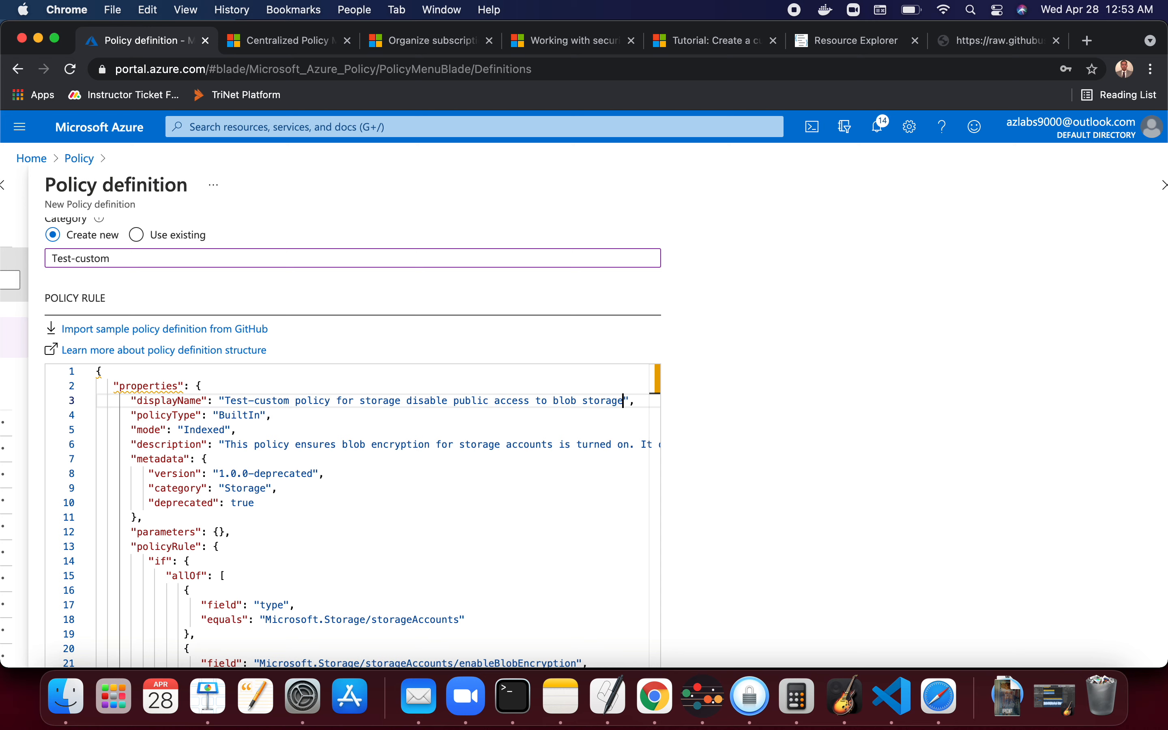
- Change the policyType value from BuiltIn to Custom
click(266, 416)
key(BackSpace)
key(BackSpace)
key(BackSpace)
key(BackSpace)
key(BackSpace)
key(BackSpace)
key(BackSpace)
text(Custom)
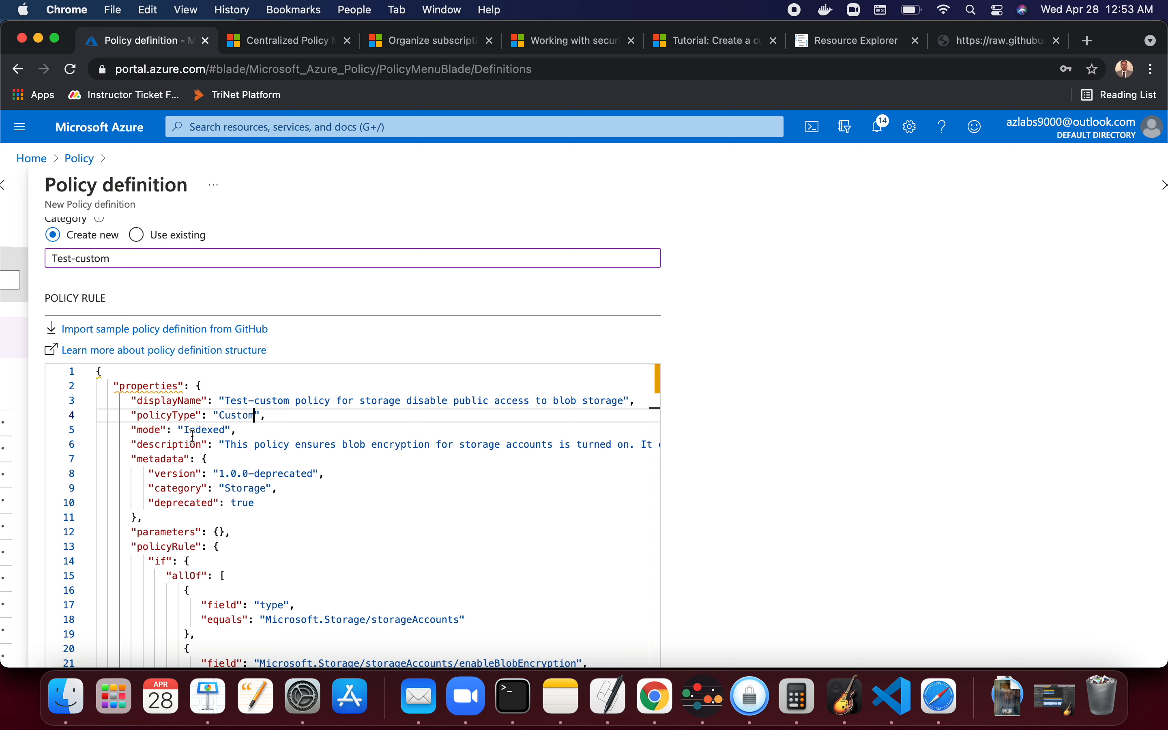
- Delete the beginning of the description value up to the cursor, then undo the deletion
click(227, 447)
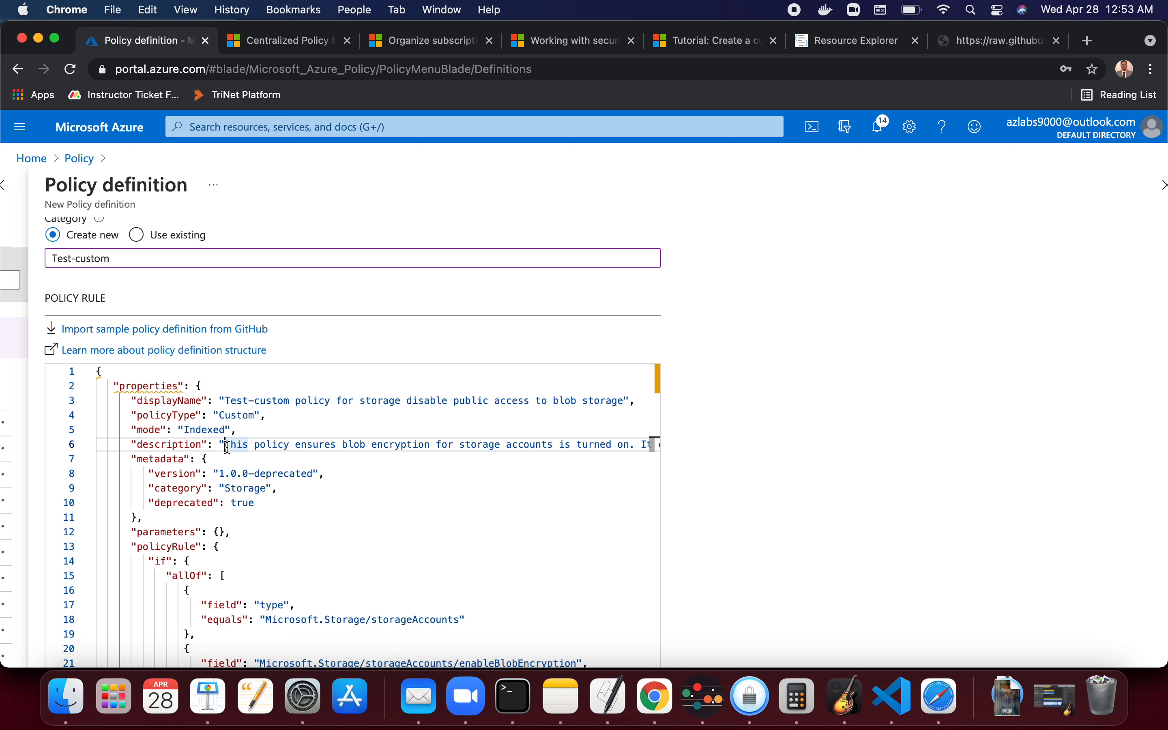
key(Right)
key(Right)
key(Right)
key(Right)
key(Right)
key(Right)
key(Right)
key(Right)
key(Right)
key(Right)
key(Right)
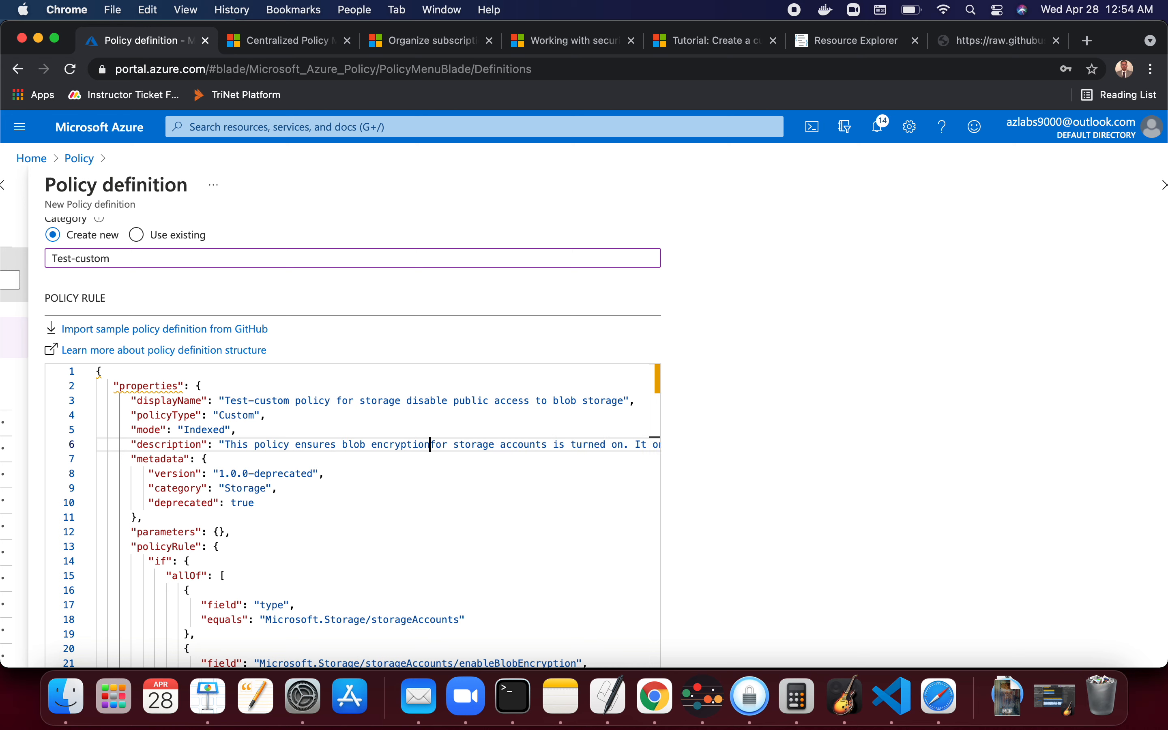
key(super+BackSpace)
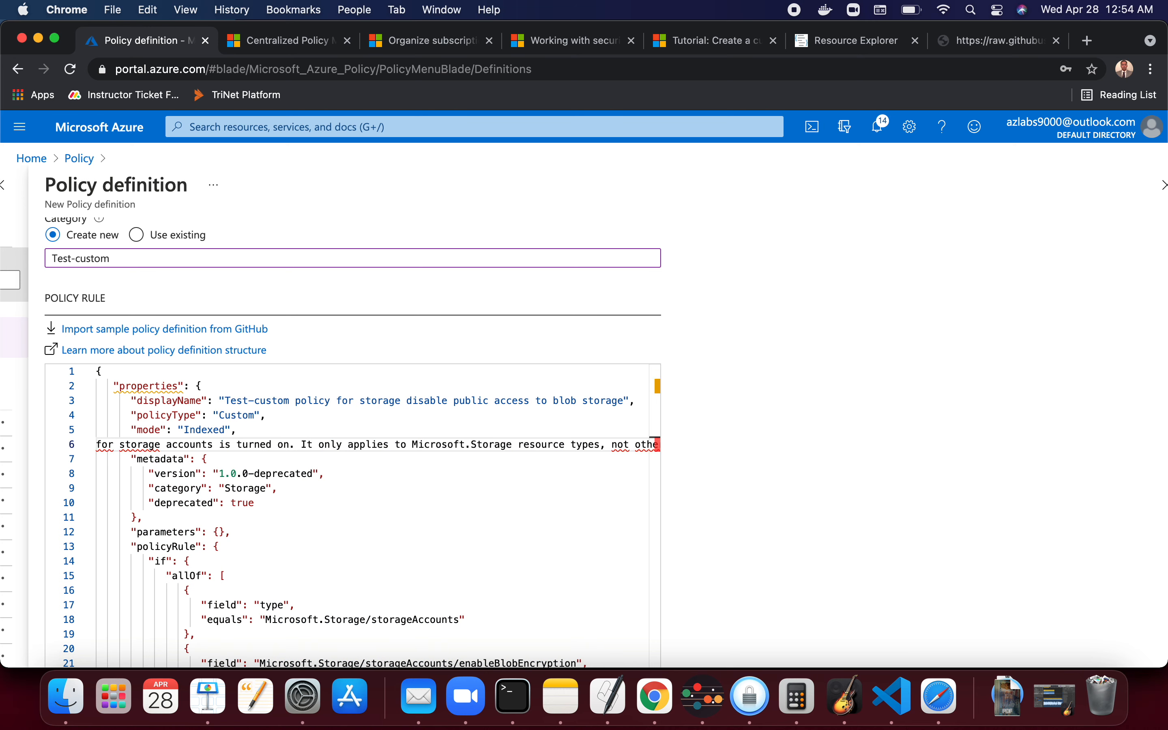
key(super+z)
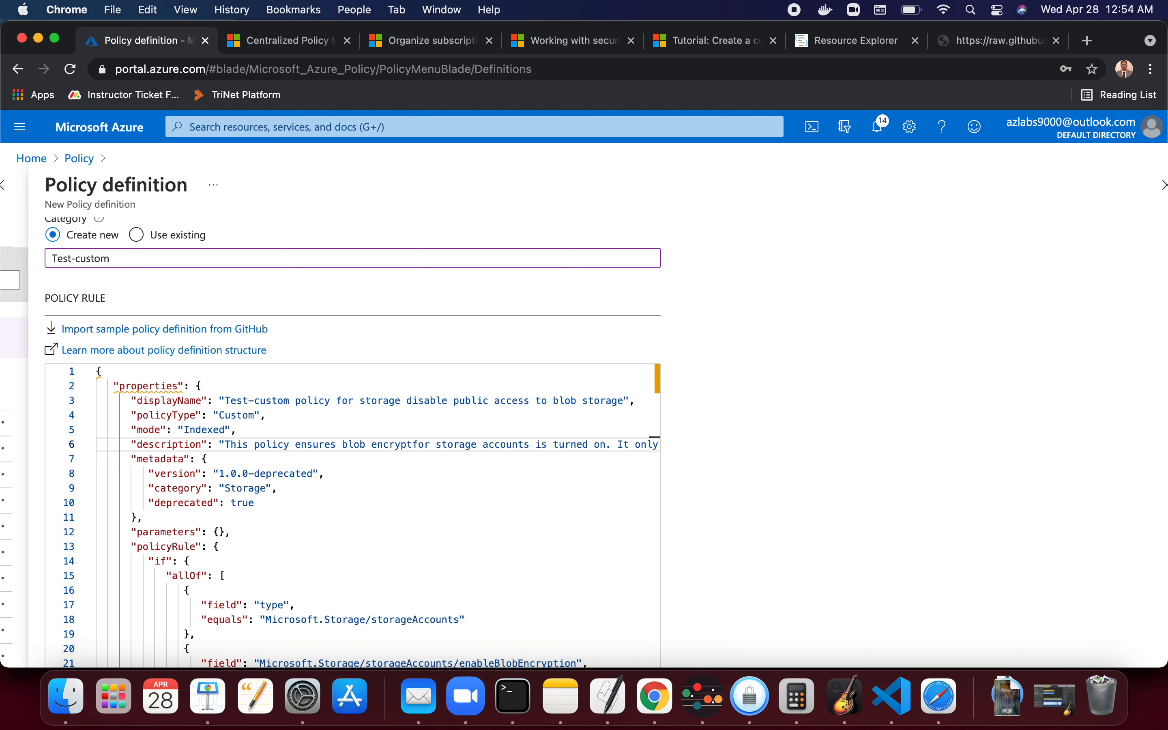
- Clear the description value and paste the policy name in its place
drag(629, 445, 232, 445)
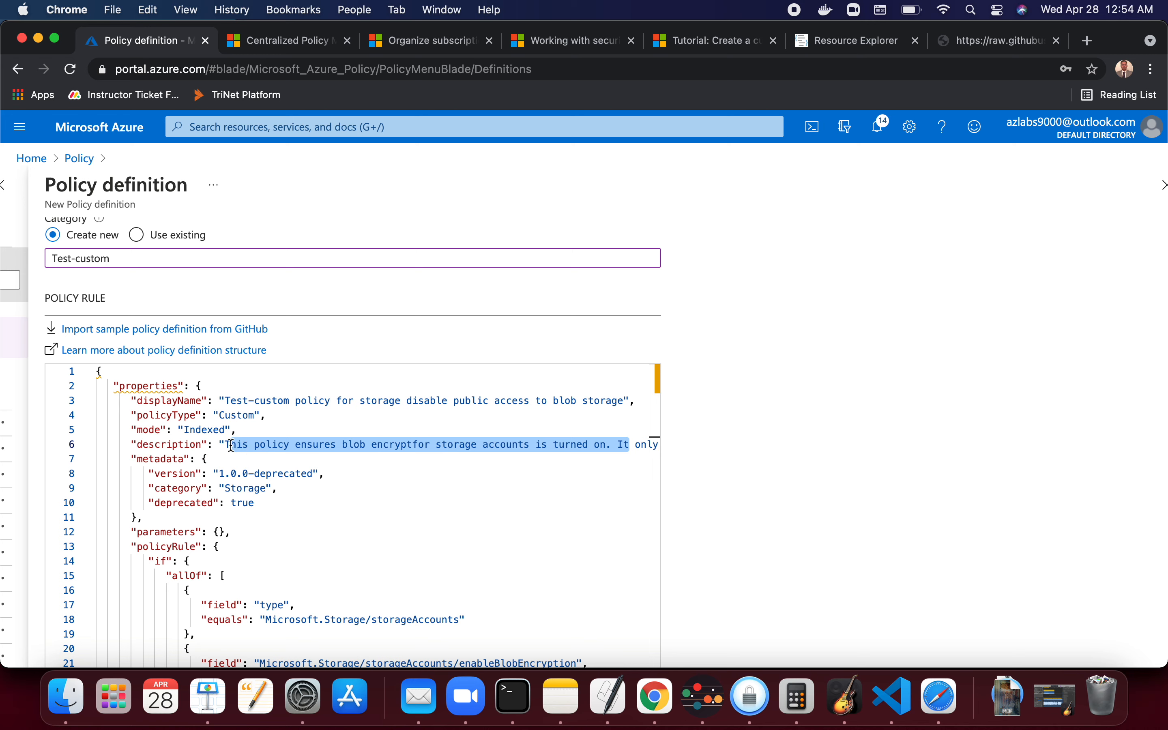
key(BackSpace)
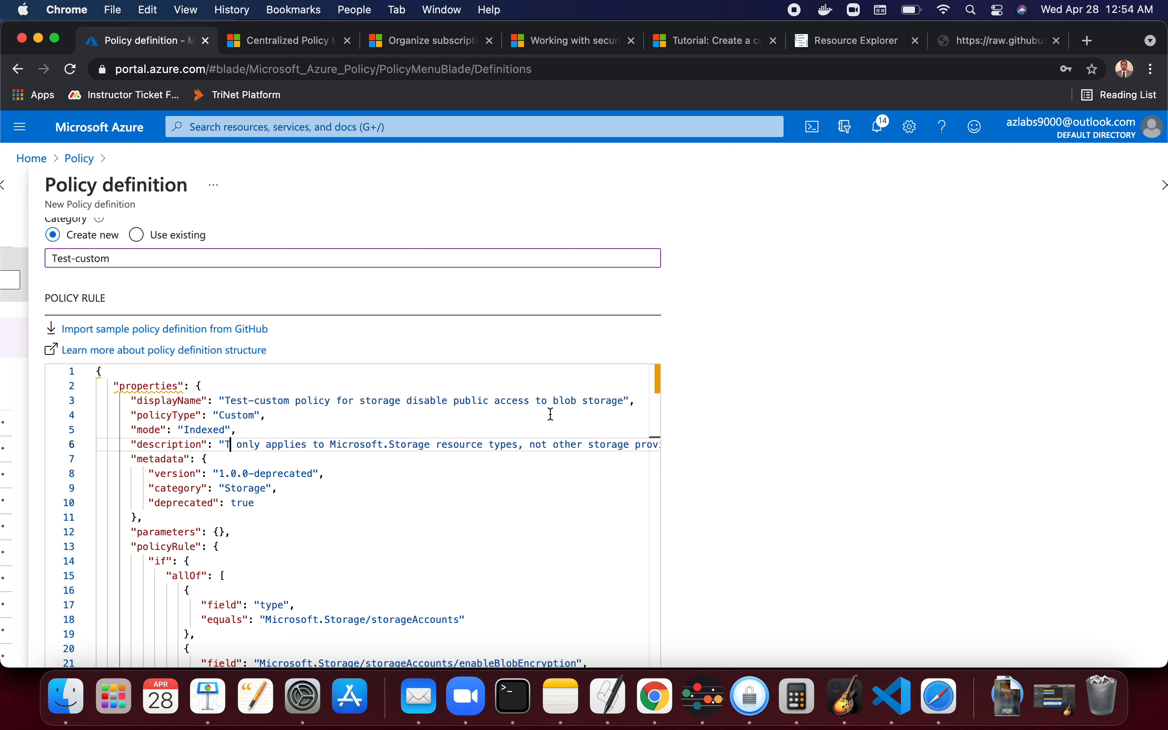
drag(635, 444, 226, 437)
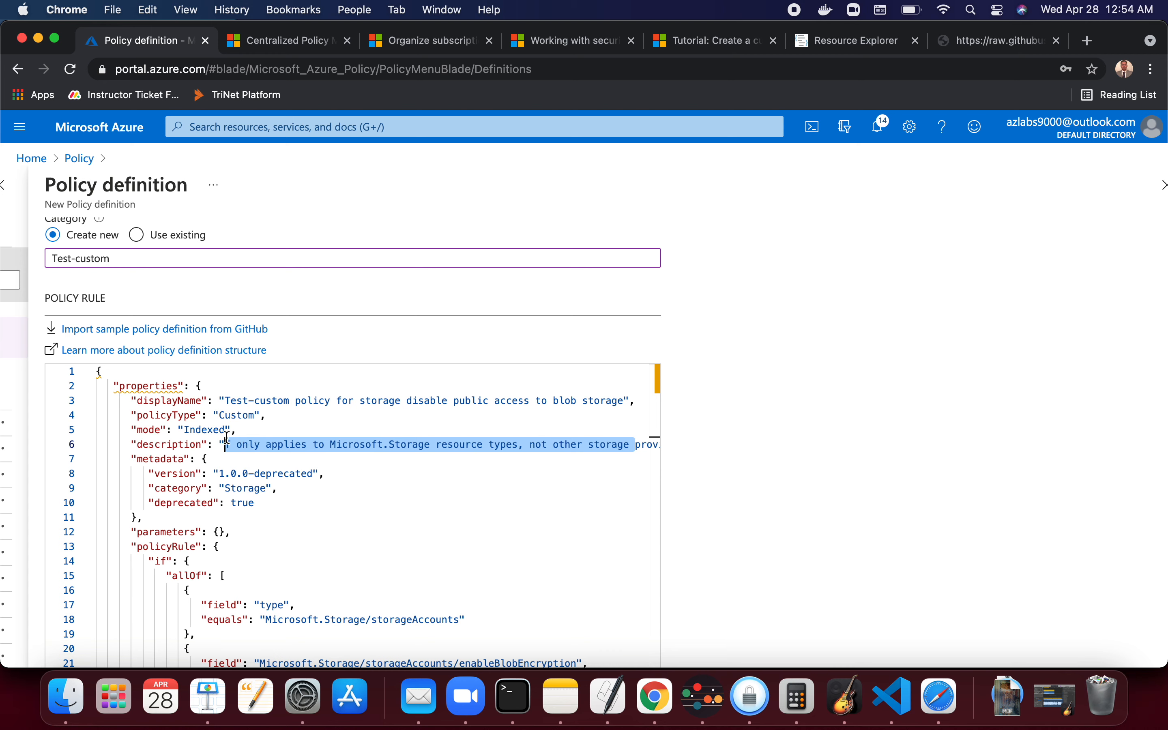
key(BackSpace)
drag(635, 444, 231, 444)
key(BackSpace)
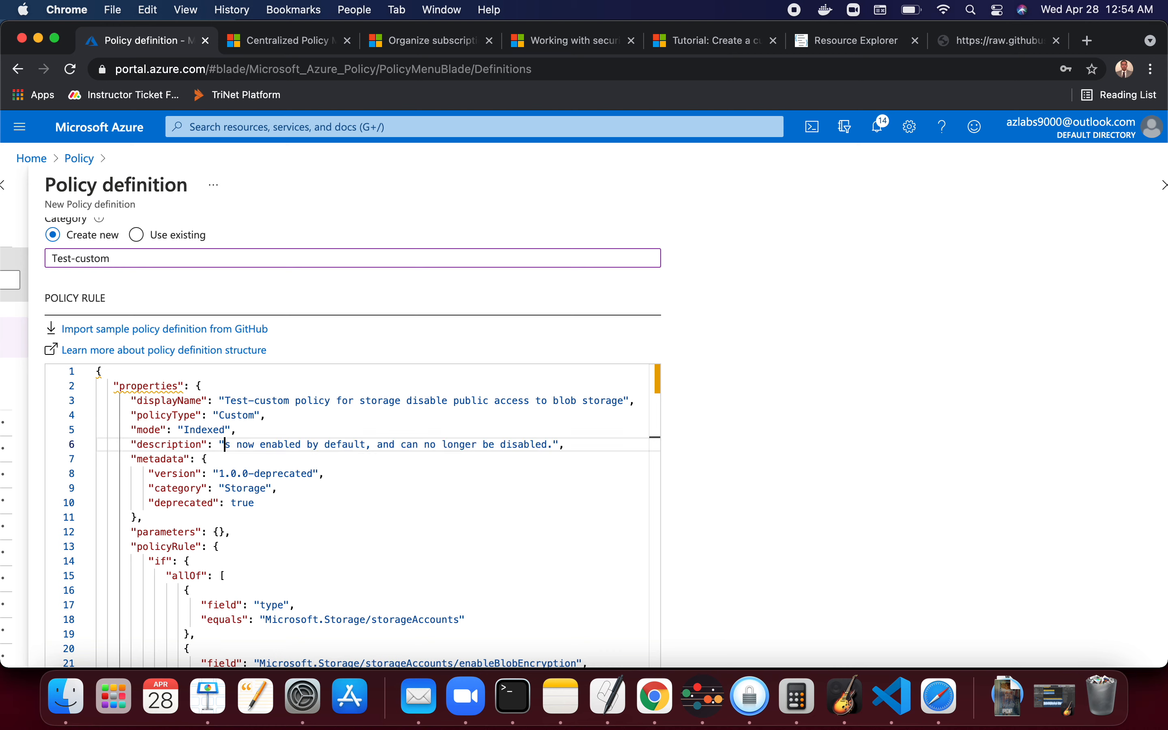
drag(555, 444, 227, 443)
key(BackSpace)
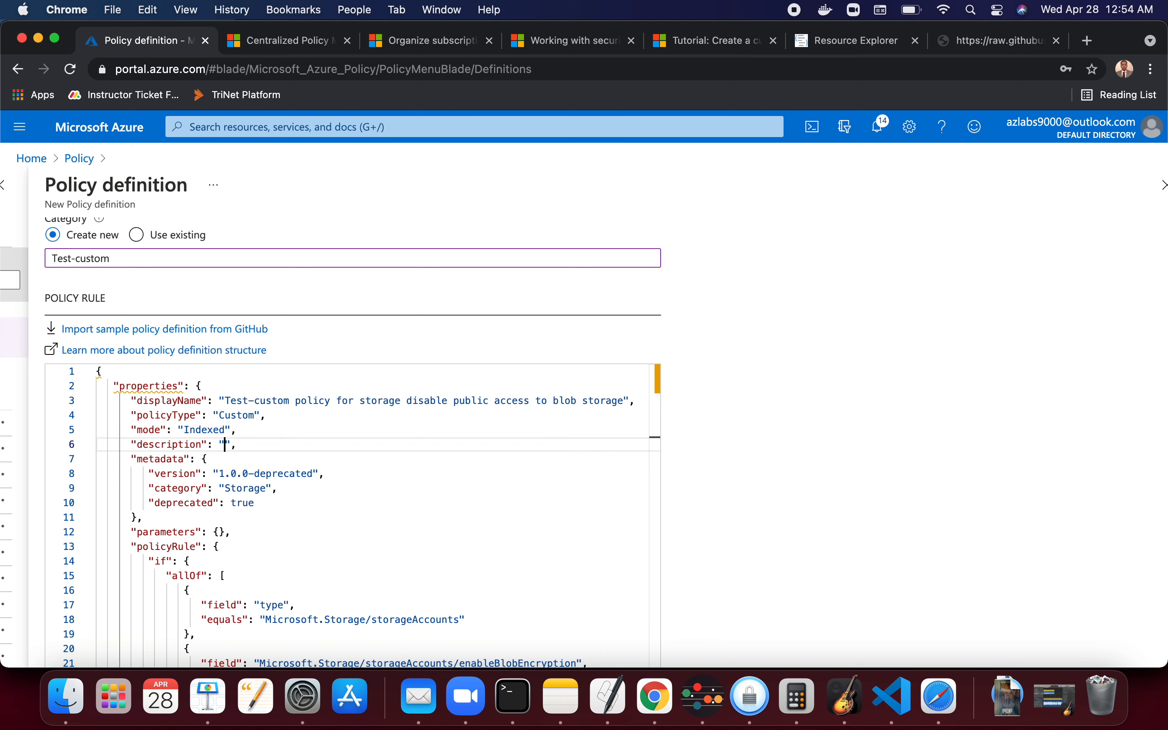
key(super+v)
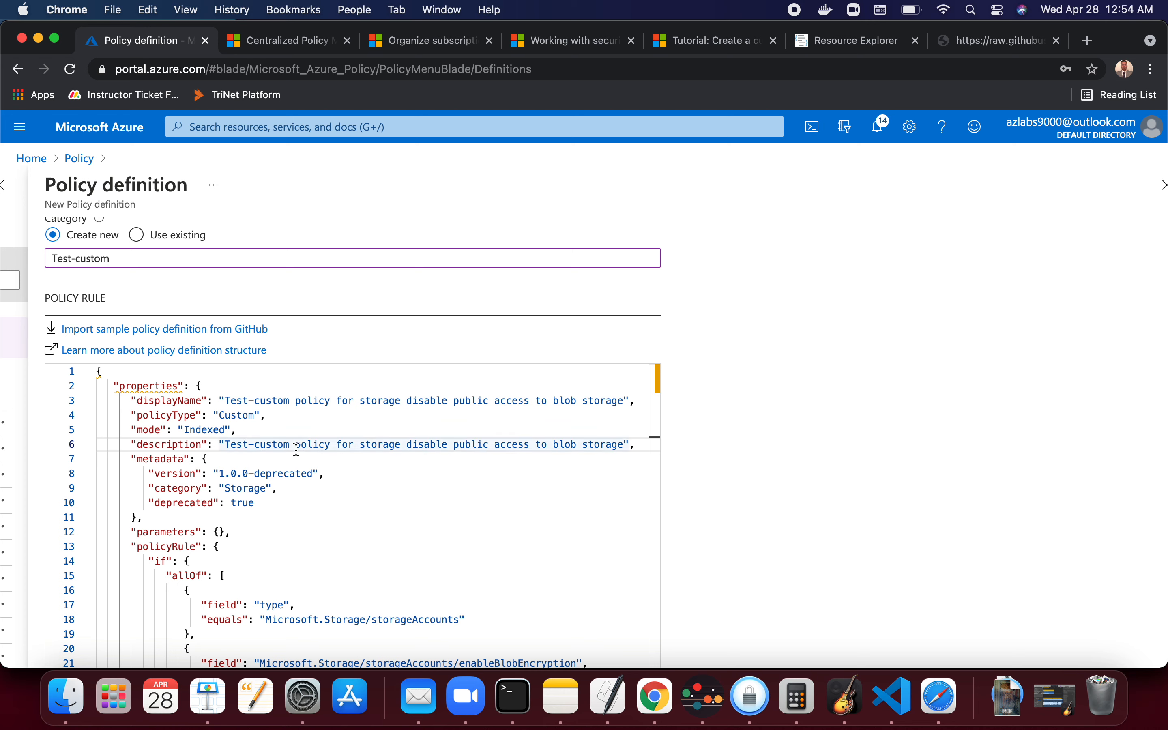
- Set the metadata version to 1.0.0 and the category to Test-custom
click(314, 472)
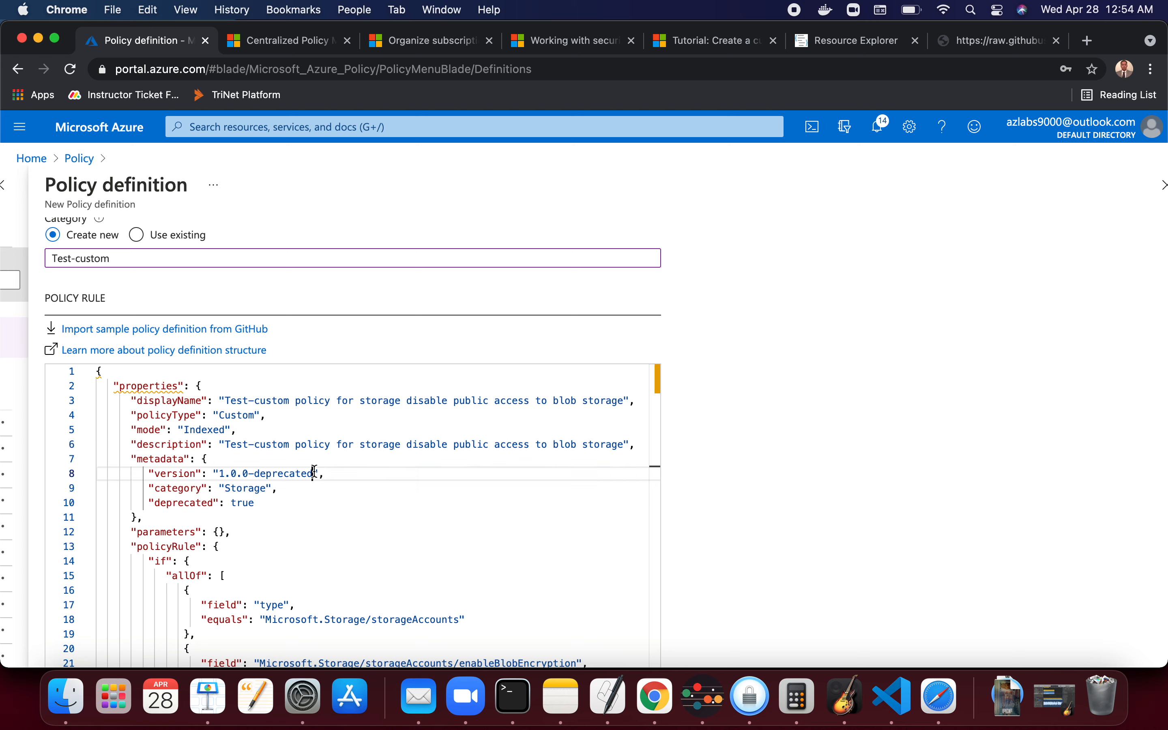
key(BackSpace)
key(BackSpace)
key(BackSpace)
key(BackSpace)
key(BackSpace)
key(BackSpace)
key(BackSpace)
key(BackSpace)
key(BackSpace)
key(BackSpace)
key(BackSpace)
double_click(265, 487)
click(265, 487)
- Set the metadata deprecated flag to false
key(BackSpace)
key(BackSpace)
key(BackSpace)
key(BackSpace)
key(BackSpace)
key(BackSpace)
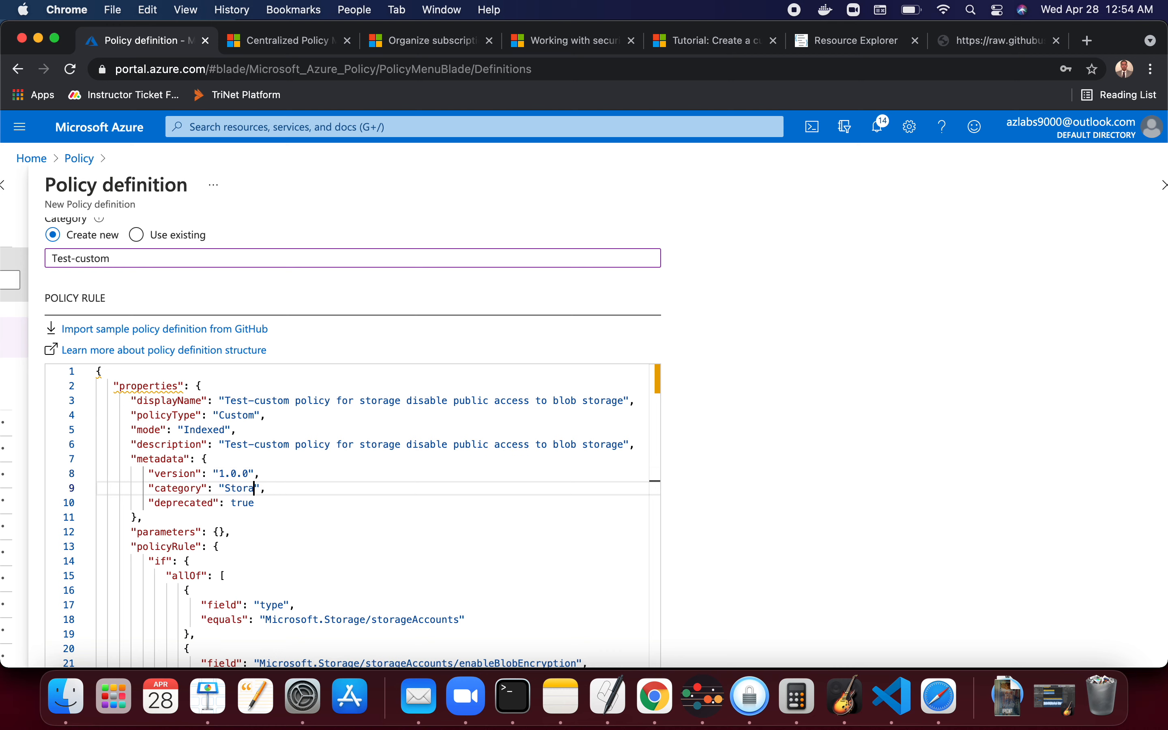
text(Test-custom)
click(253, 502)
key(BackSpace)
key(BackSpace)
key(BackSpace)
key(BackSpace)
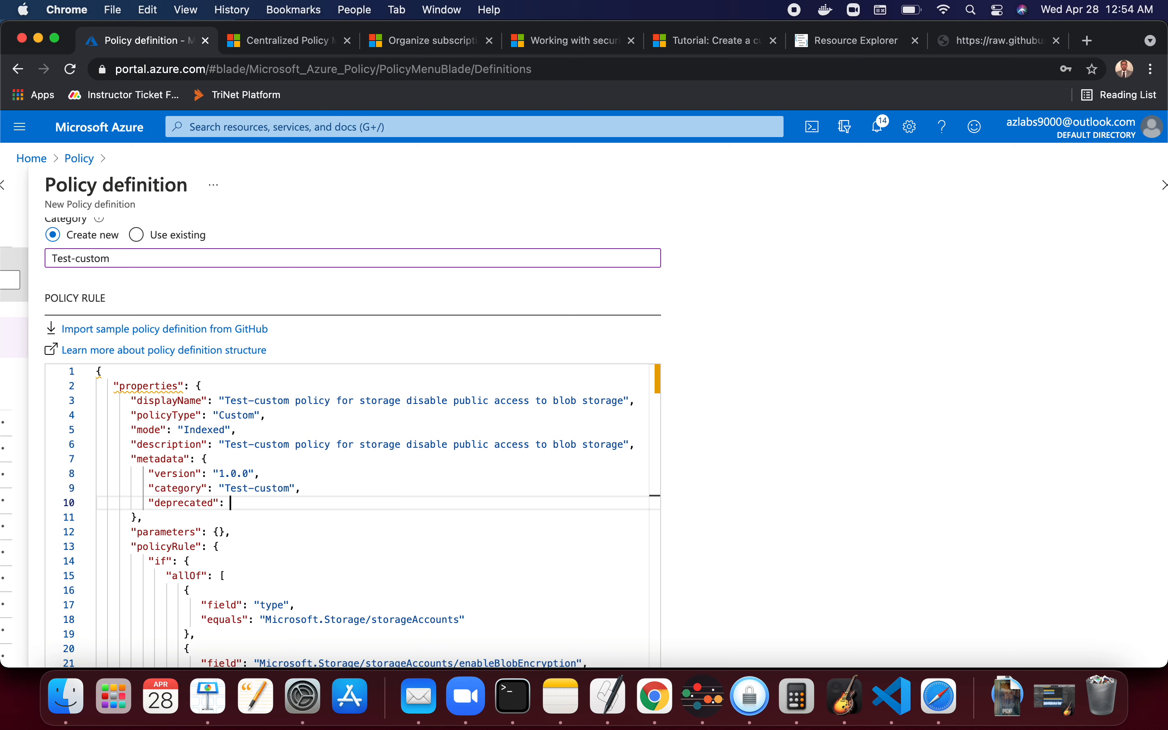
text(false)
- Replace enableBlobEncryption in the second condition's field path with allowBlobPublicAccess copied from Notes
click(280, 566)
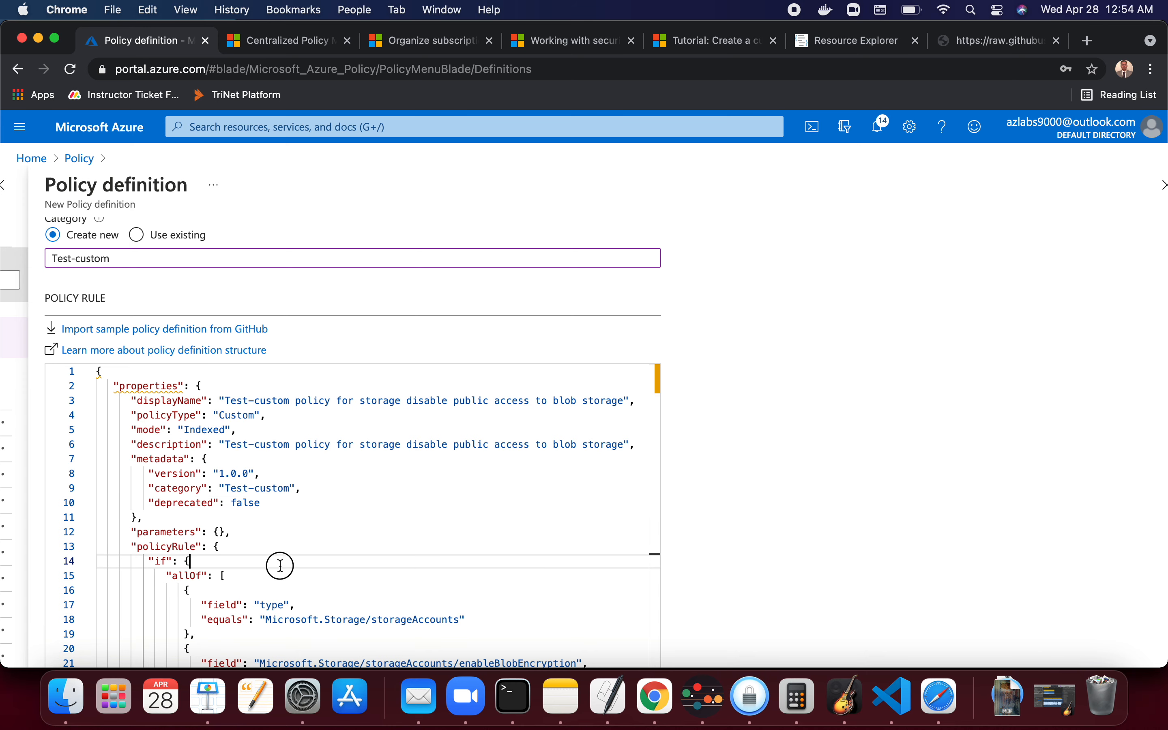
scroll(280, 512, down, 3)
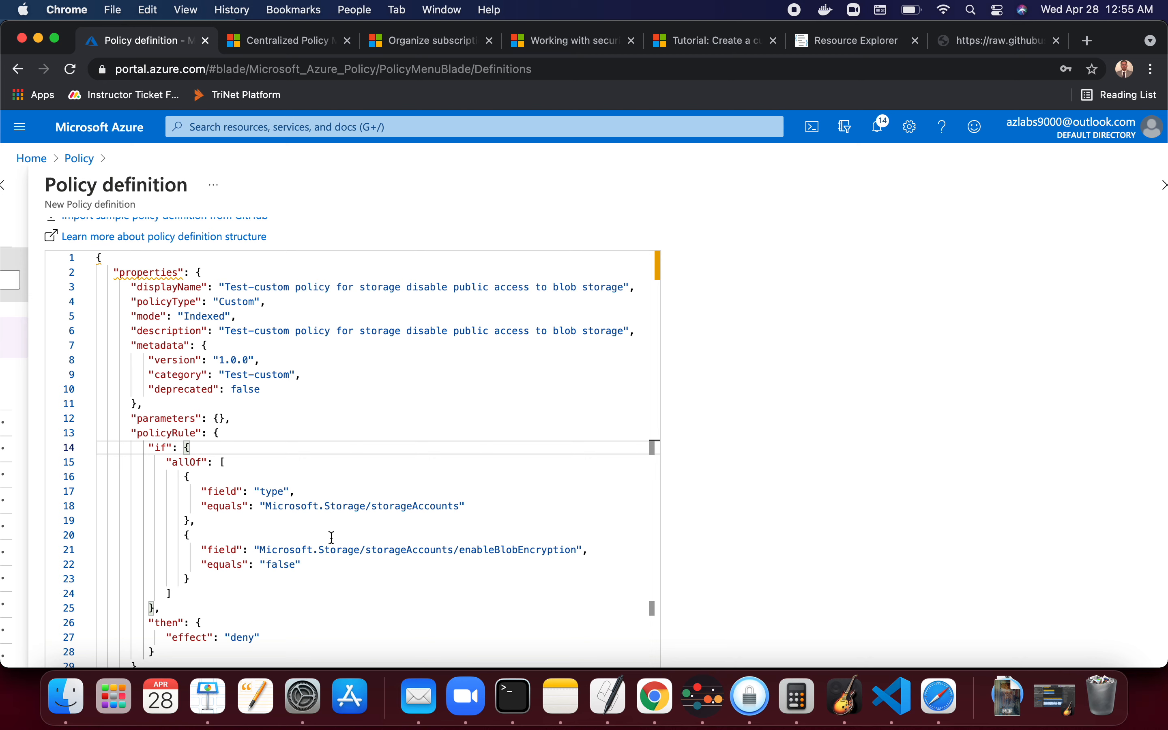
double_click(578, 548)
click(577, 548)
key(BackSpace)
key(BackSpace)
key(BackSpace)
key(BackSpace)
key(BackSpace)
key(BackSpace)
key(BackSpace)
key(BackSpace)
key(BackSpace)
key(BackSpace)
key(BackSpace)
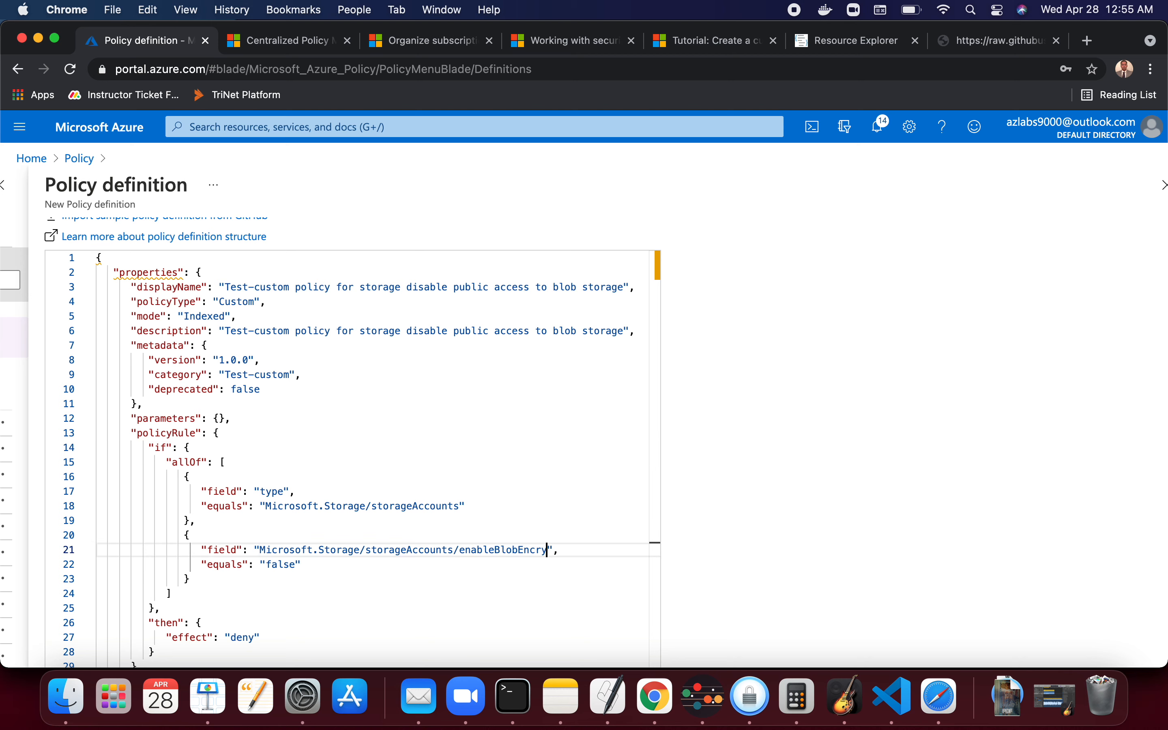
key(BackSpace)
key(BackSpace)
key(BackSpace)
key(BackSpace)
key(BackSpace)
key(BackSpace)
key(BackSpace)
key(BackSpace)
key(BackSpace)
click(560, 697)
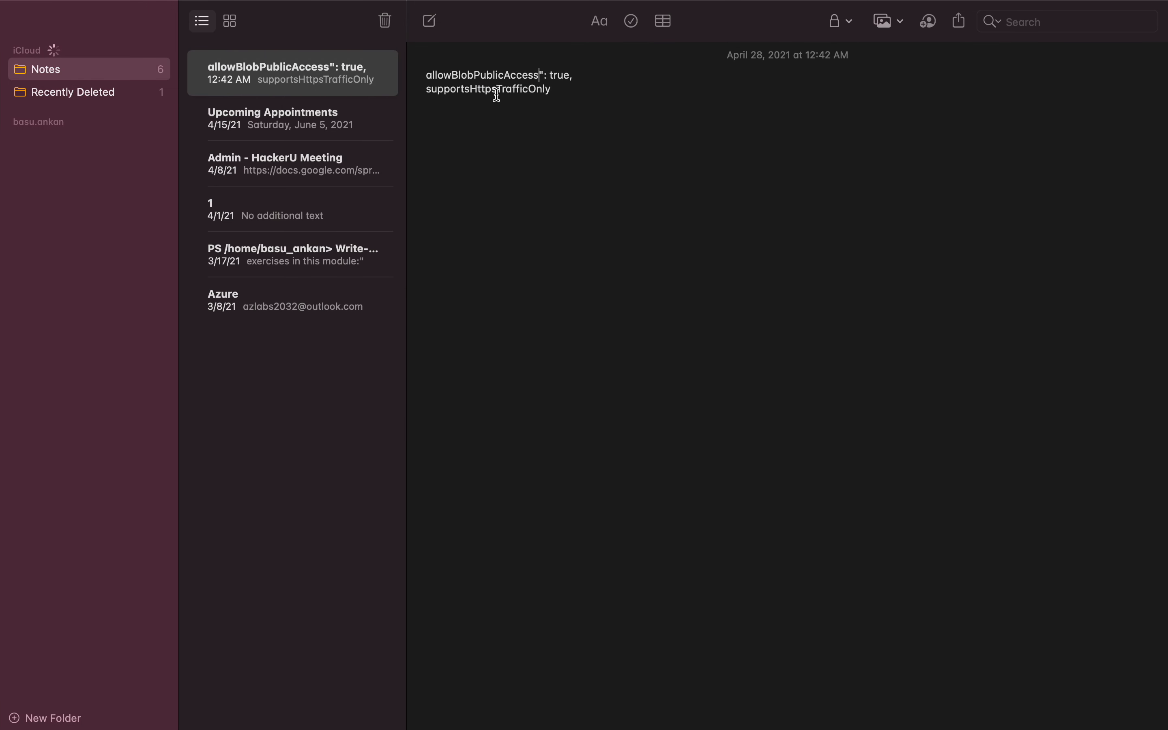
drag(539, 75, 420, 76)
key(super+c)
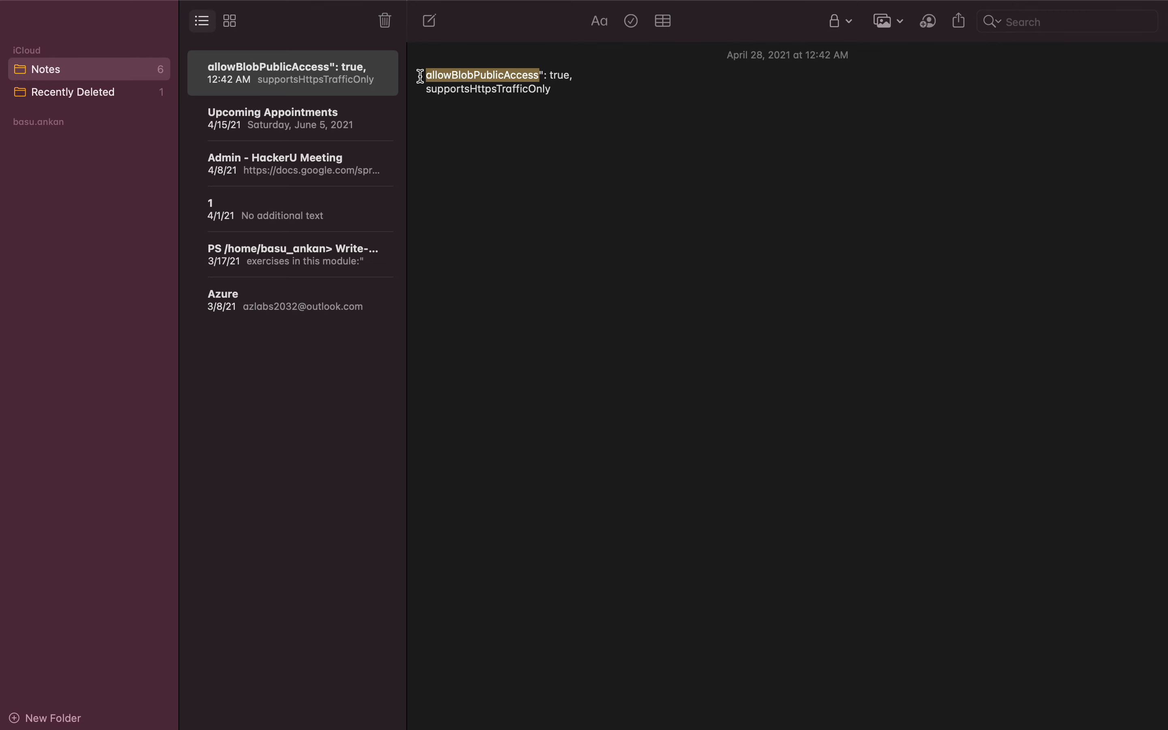
key(super+Tab)
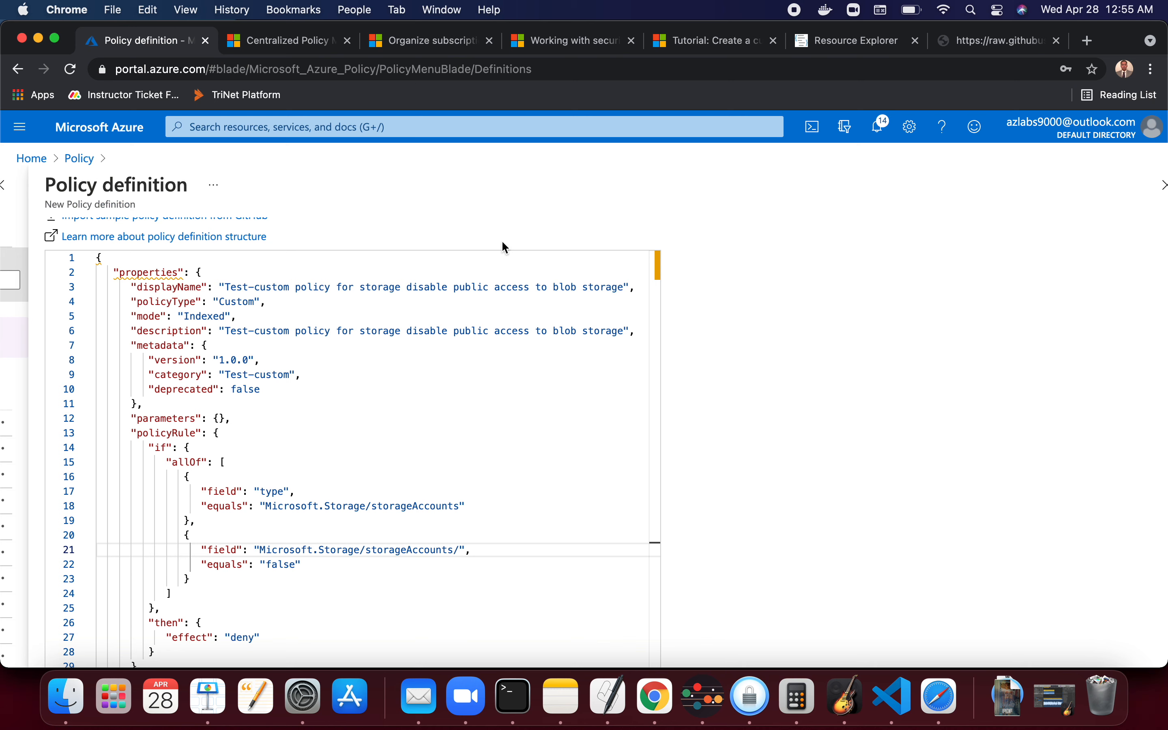
key(super+v)
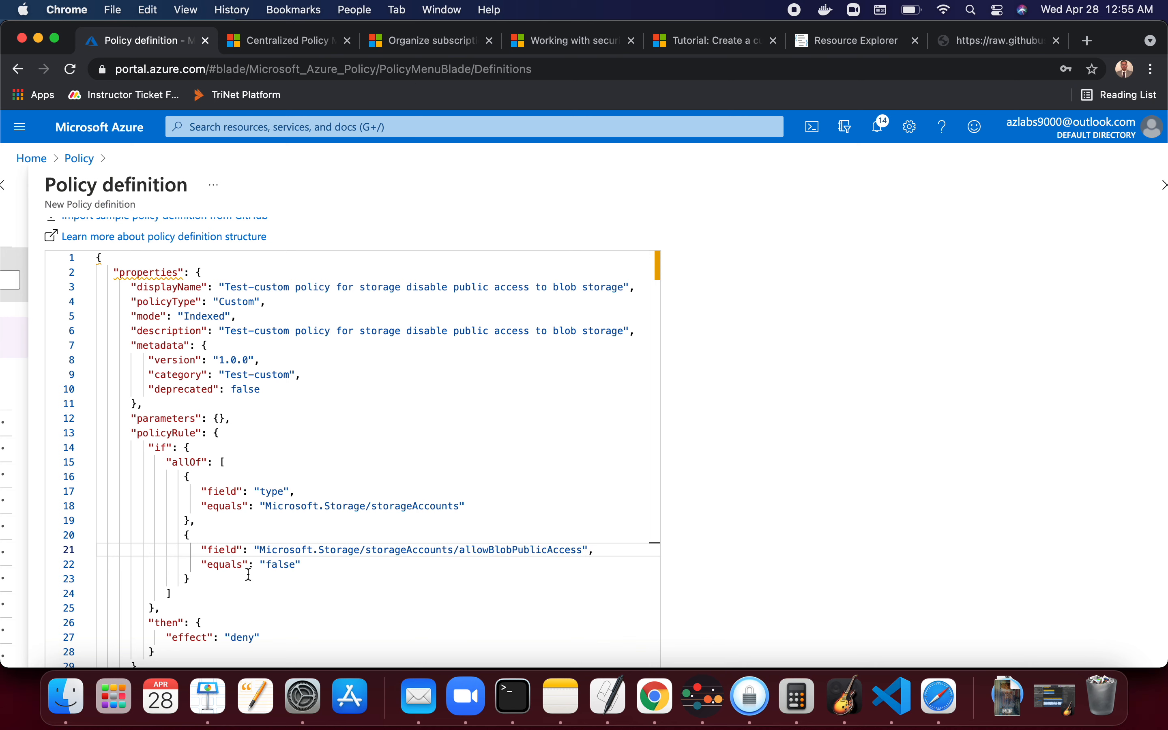
- Set the second condition's equals value to "true"
double_click(294, 565)
key(BackSpace)
key(BackSpace)
key(BackSpace)
key(BackSpace)
key(BackSpace)
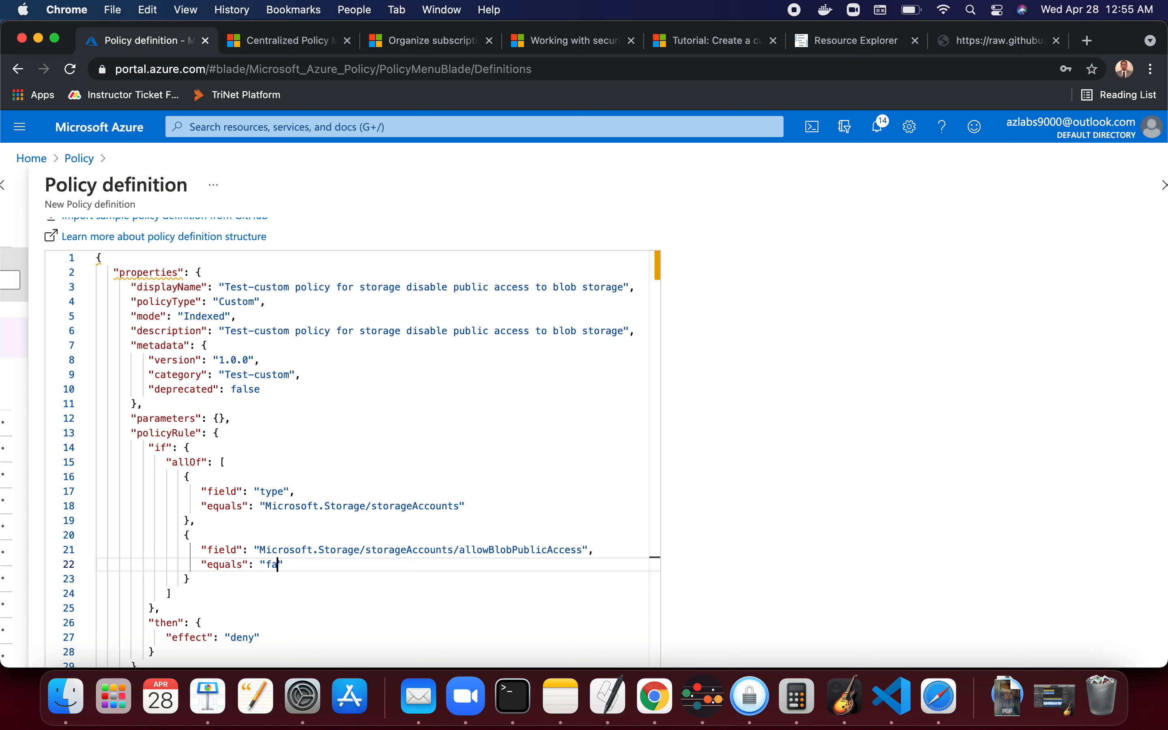
text(true)
- Edit the id and name GUIDs so both start with 7c5a74bg
scroll(482, 574, down, 3)
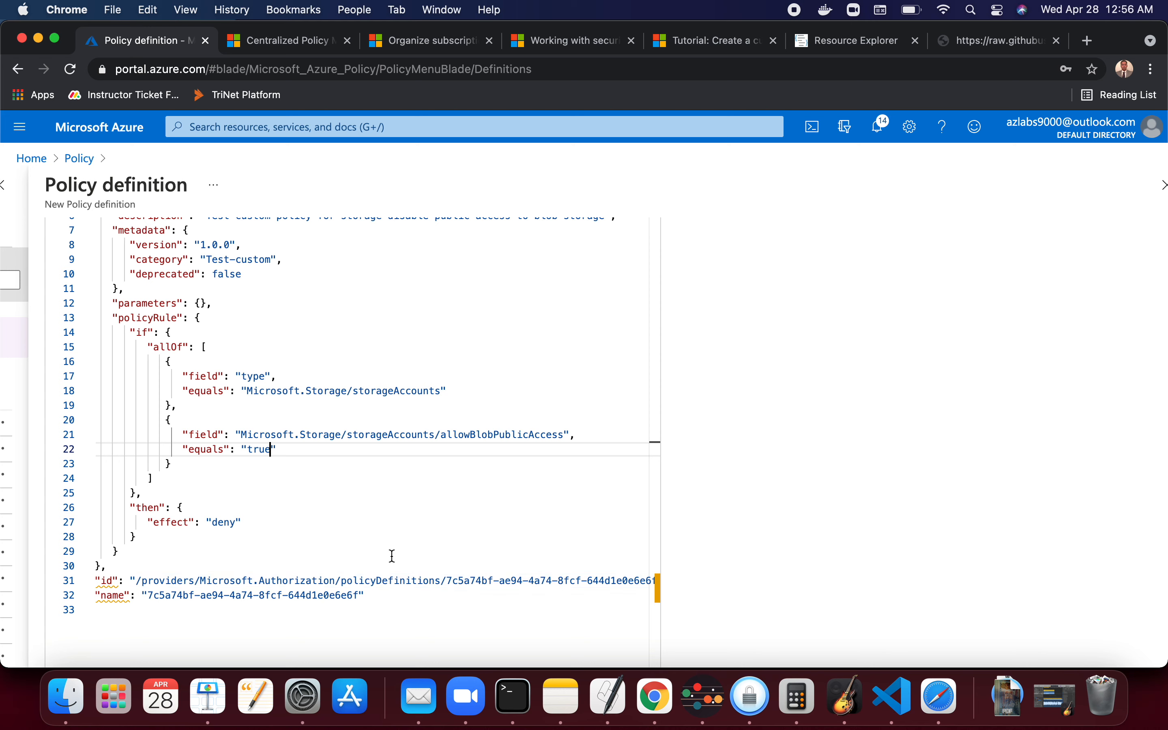
double_click(492, 581)
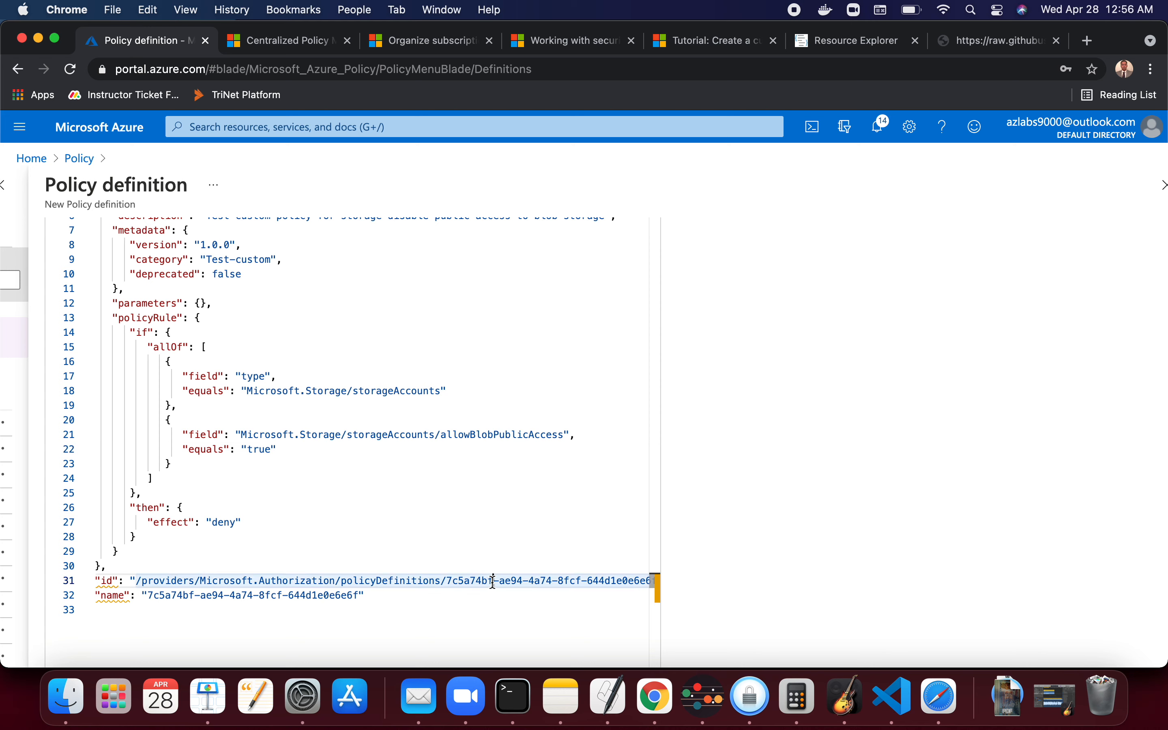
click(493, 580)
key(BackSpace)
text(g)
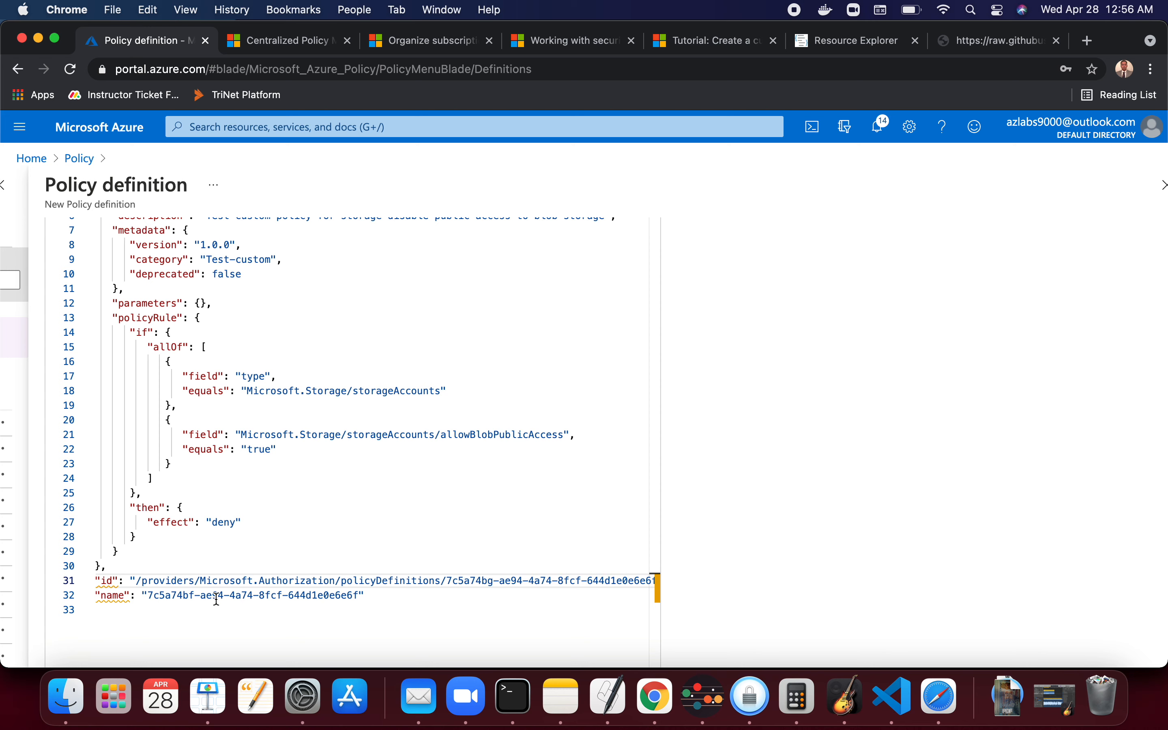
click(195, 596)
key(BackSpace)
text(g)
- Review the finished policy JSON and save the policy definition
scroll(423, 517, down, 3)
scroll(423, 517, up, 10)
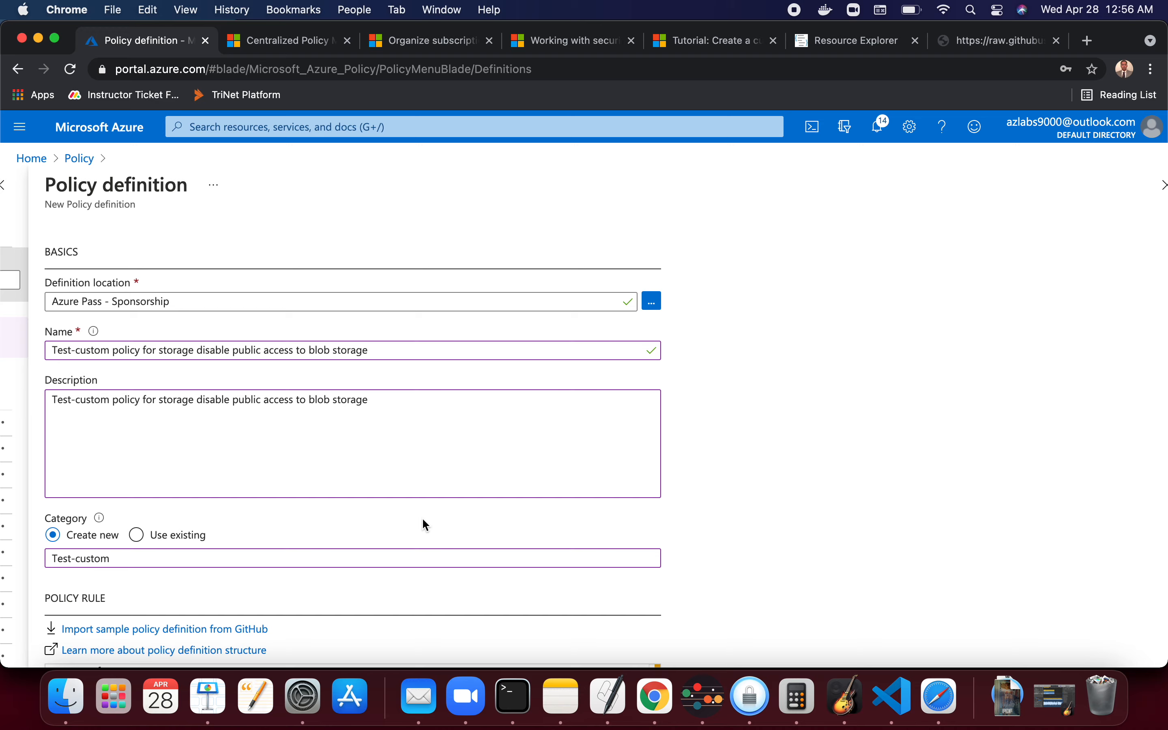
scroll(421, 517, down, 9)
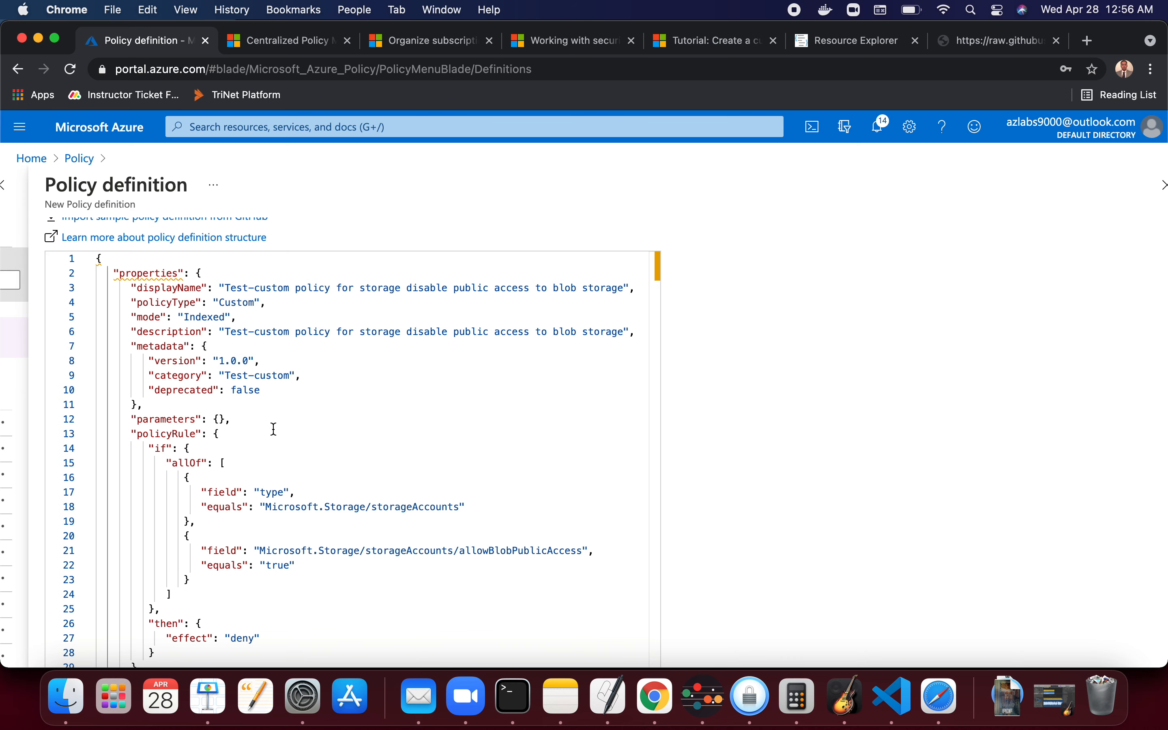
scroll(271, 428, down, 3)
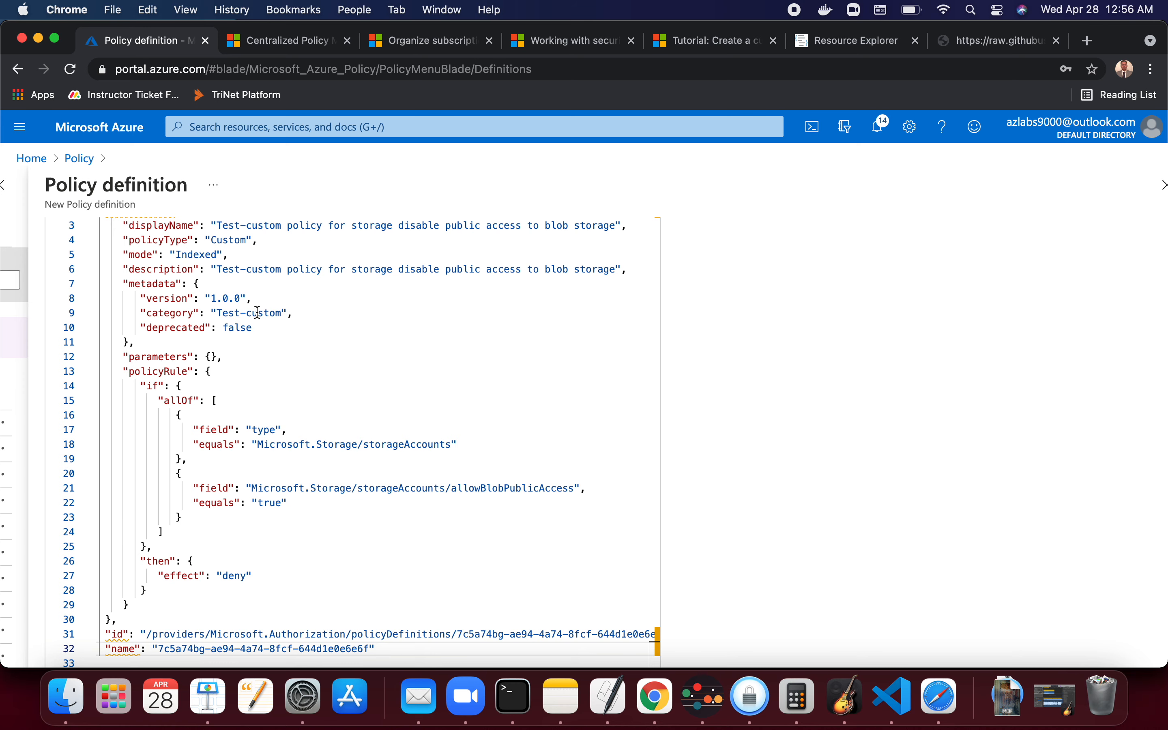
scroll(189, 395, down, 2)
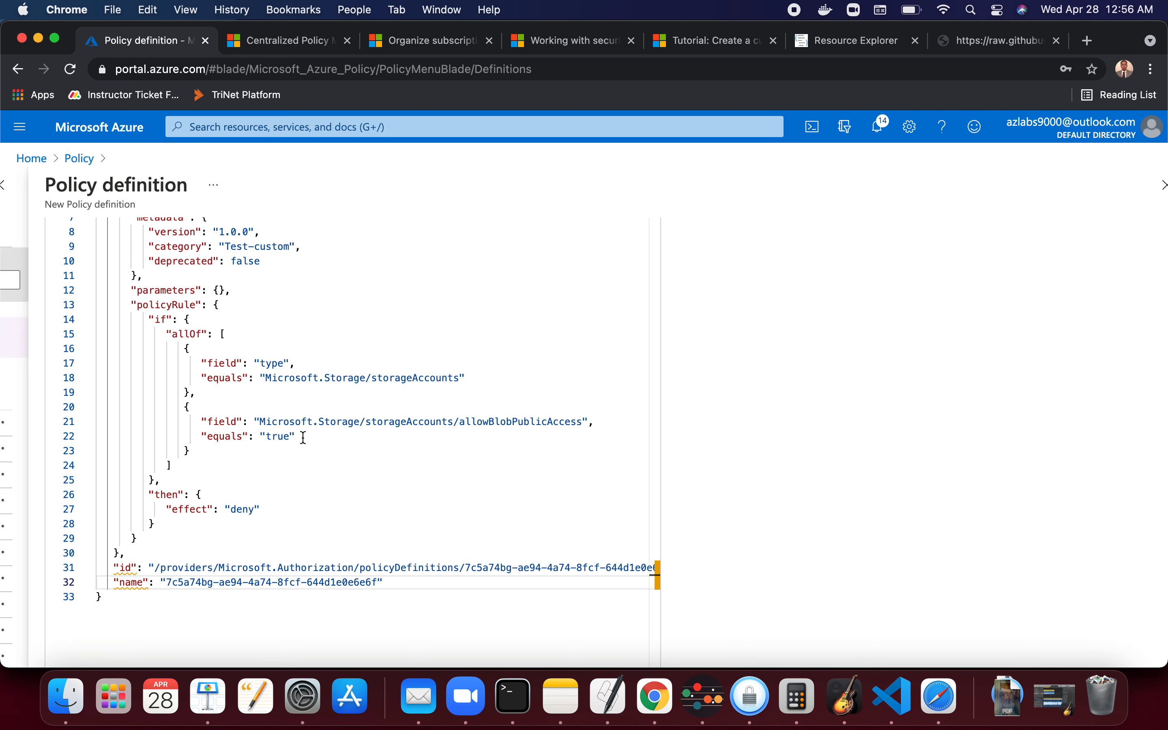
scroll(366, 442, down, 3)
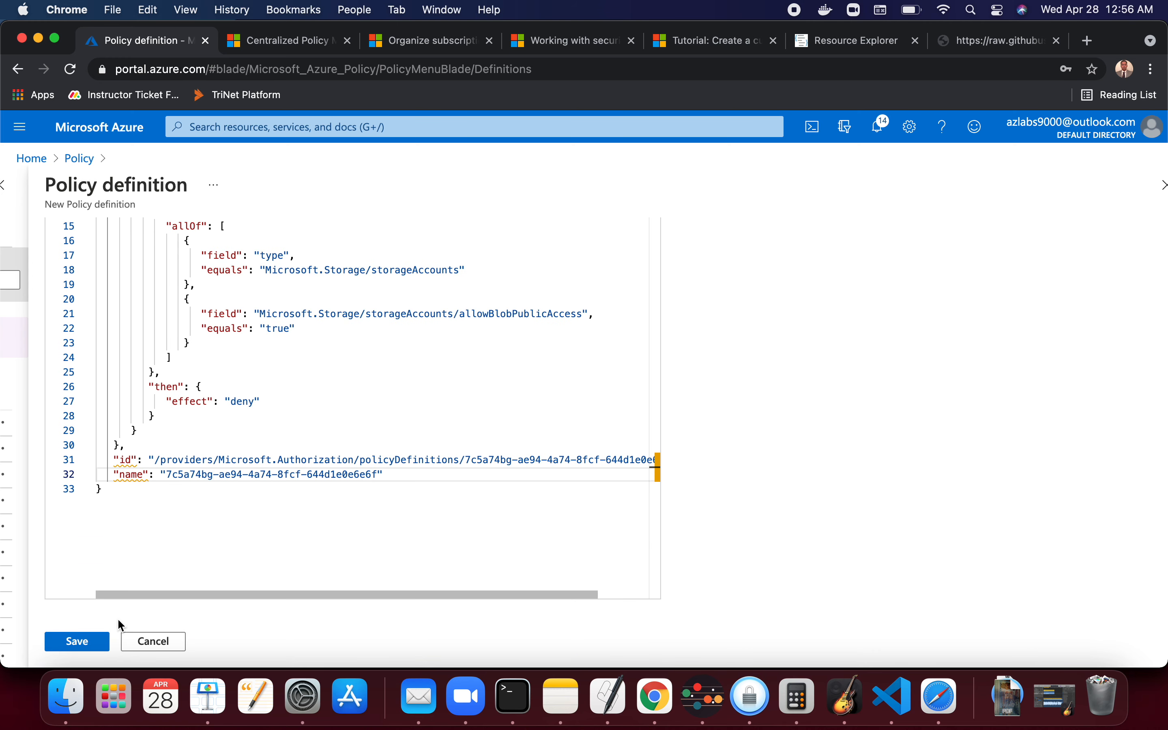
click(92, 644)
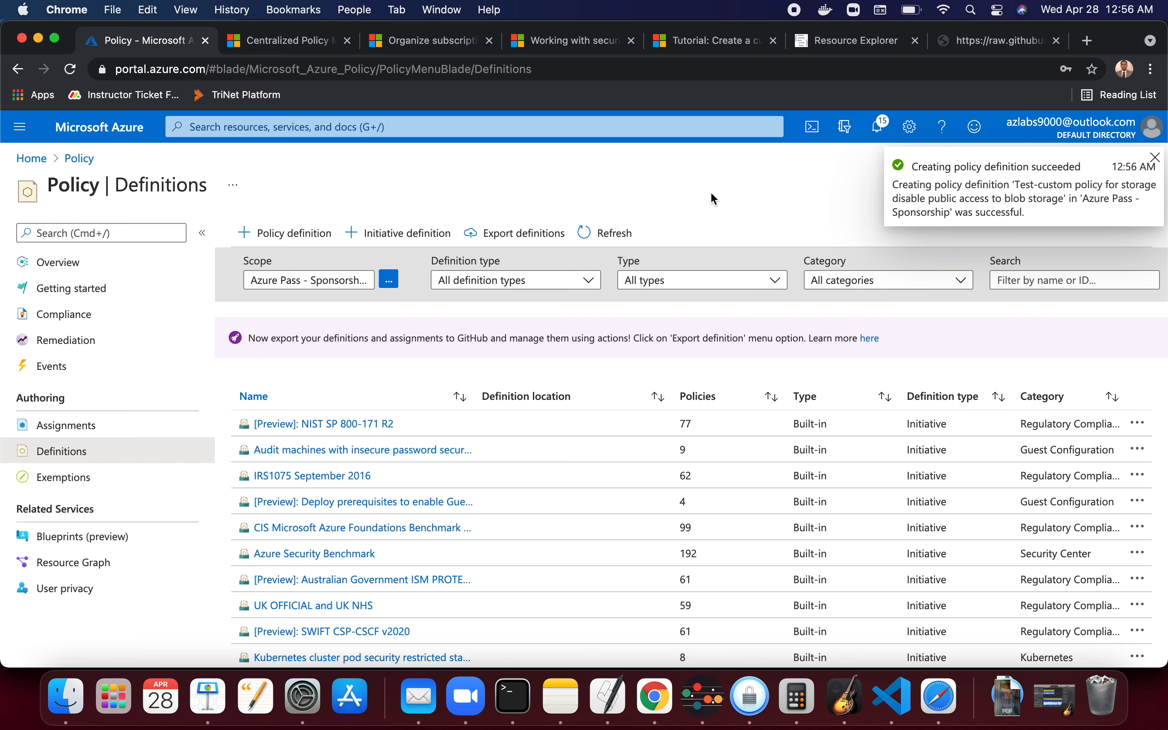
- Filter the definitions list to show only the Test-custom category
click(894, 281)
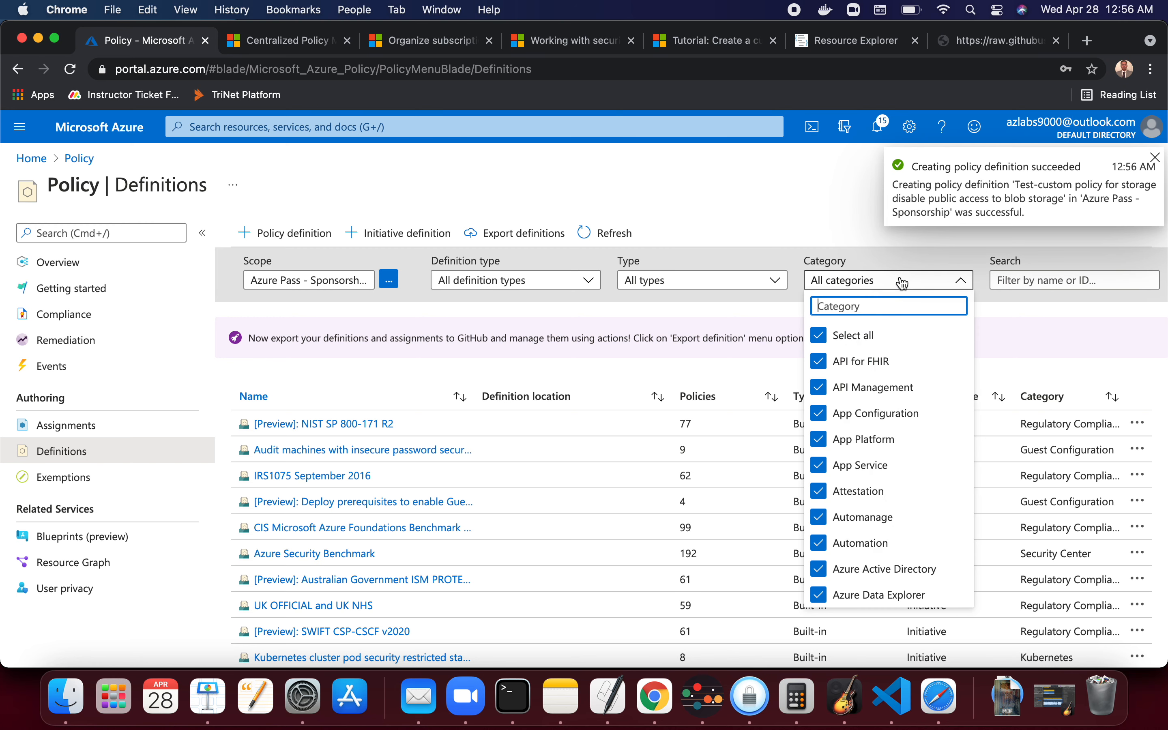
scroll(880, 412, down, 10)
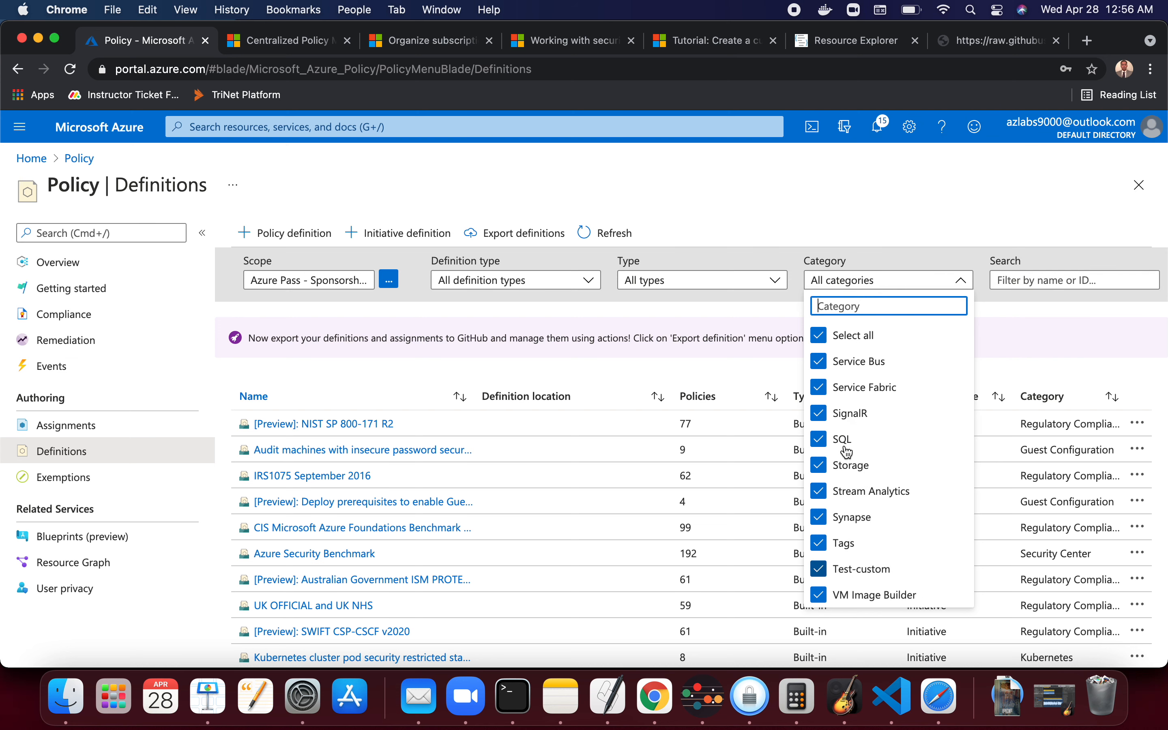
click(828, 335)
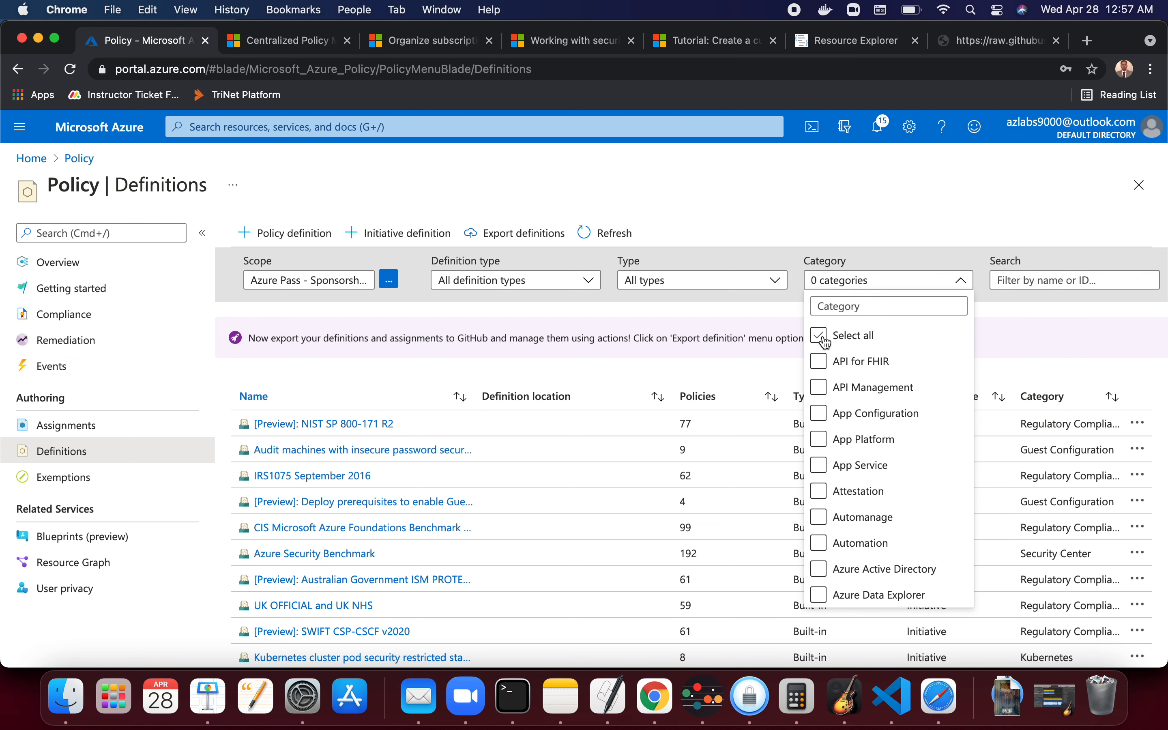
click(887, 572)
scroll(906, 450, down, 3)
scroll(906, 450, up, 3)
scroll(899, 449, down, 15)
click(885, 304)
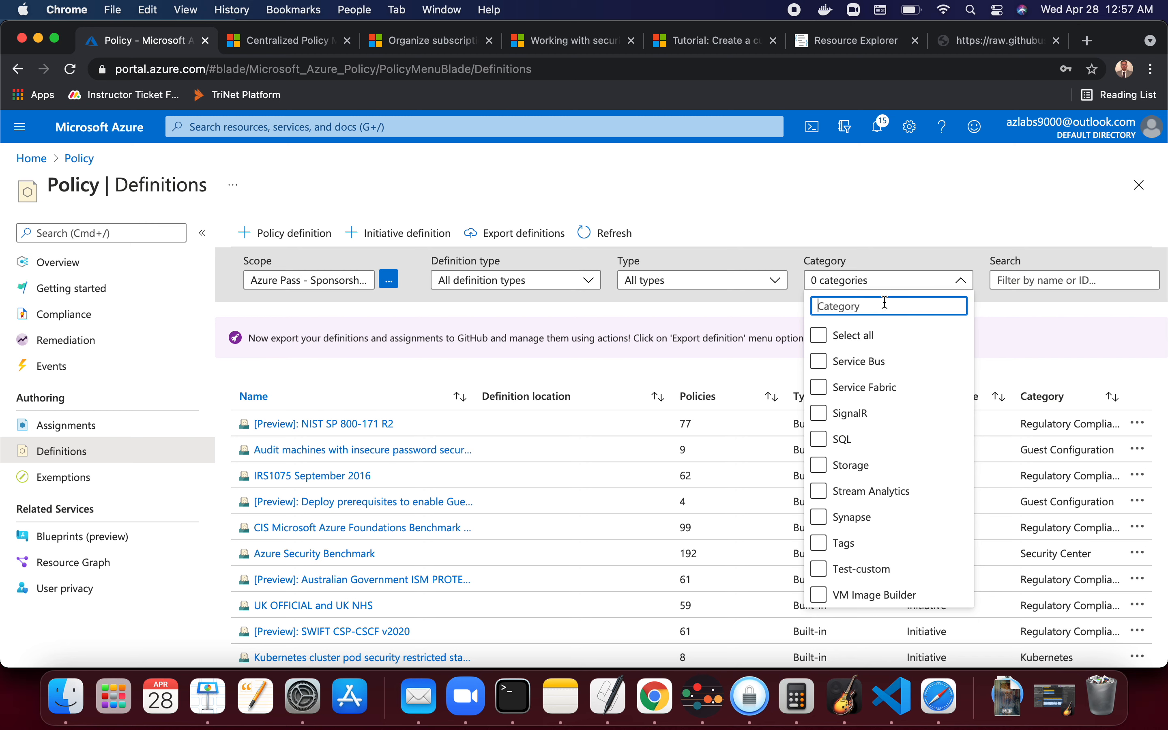
text(te)
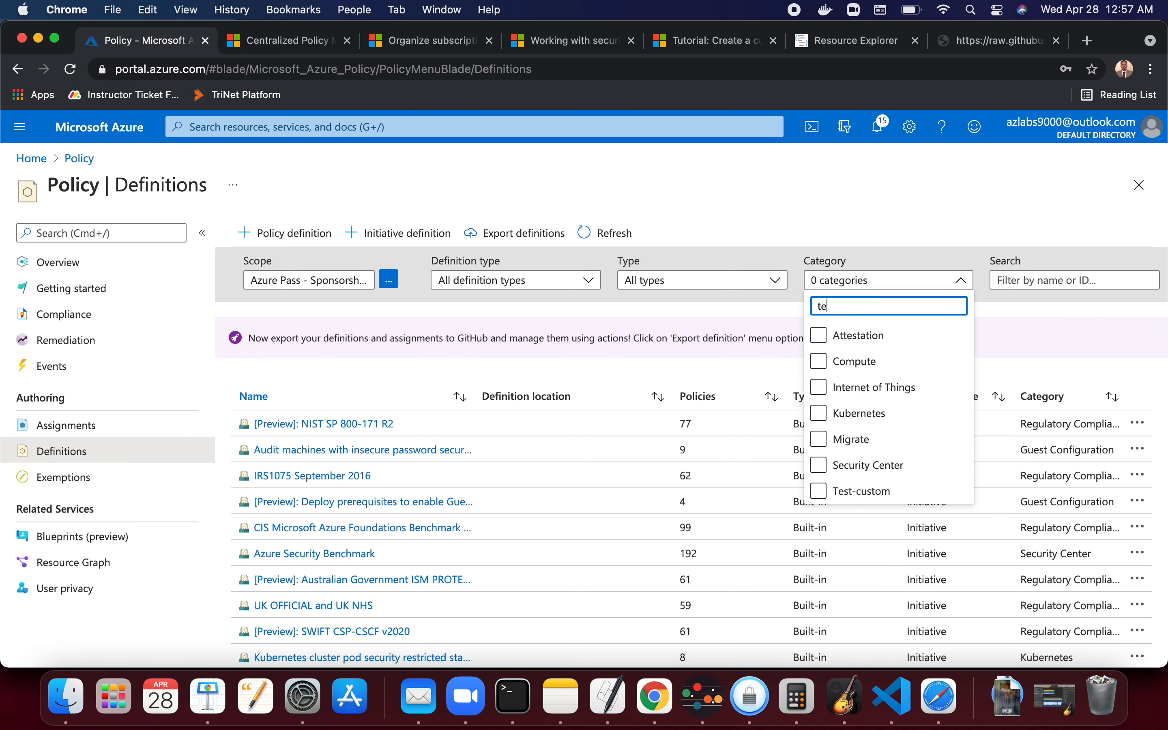
click(860, 492)
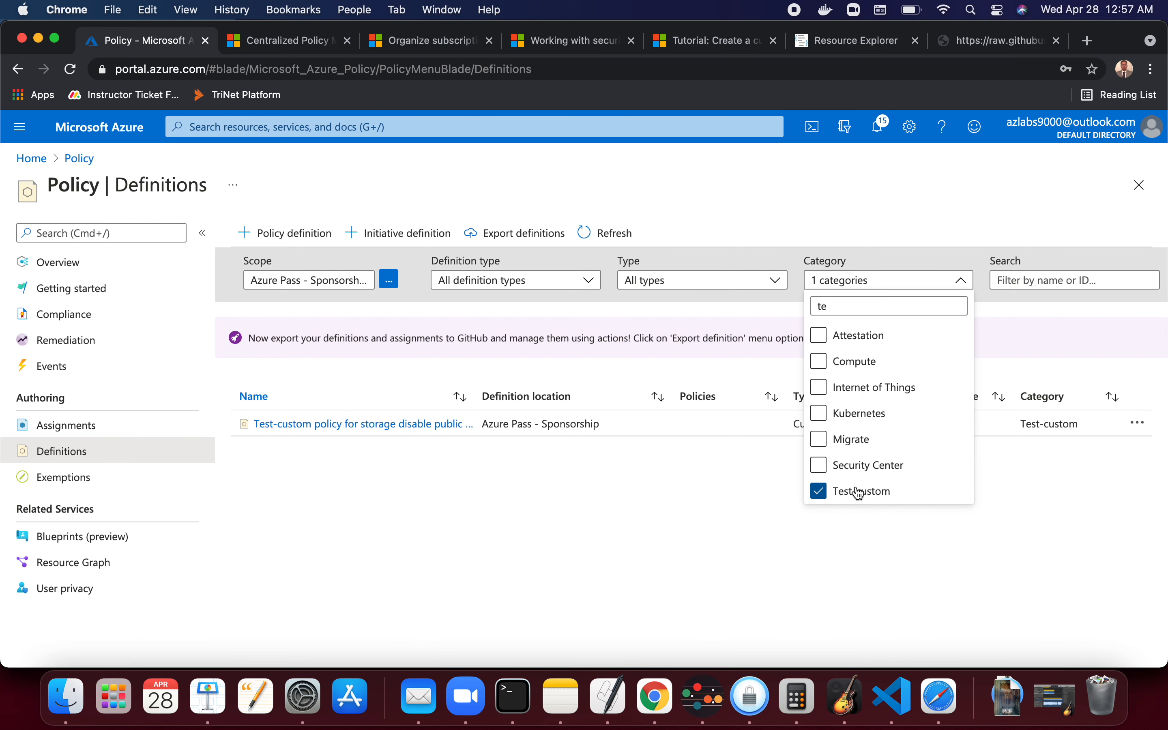
click(522, 482)
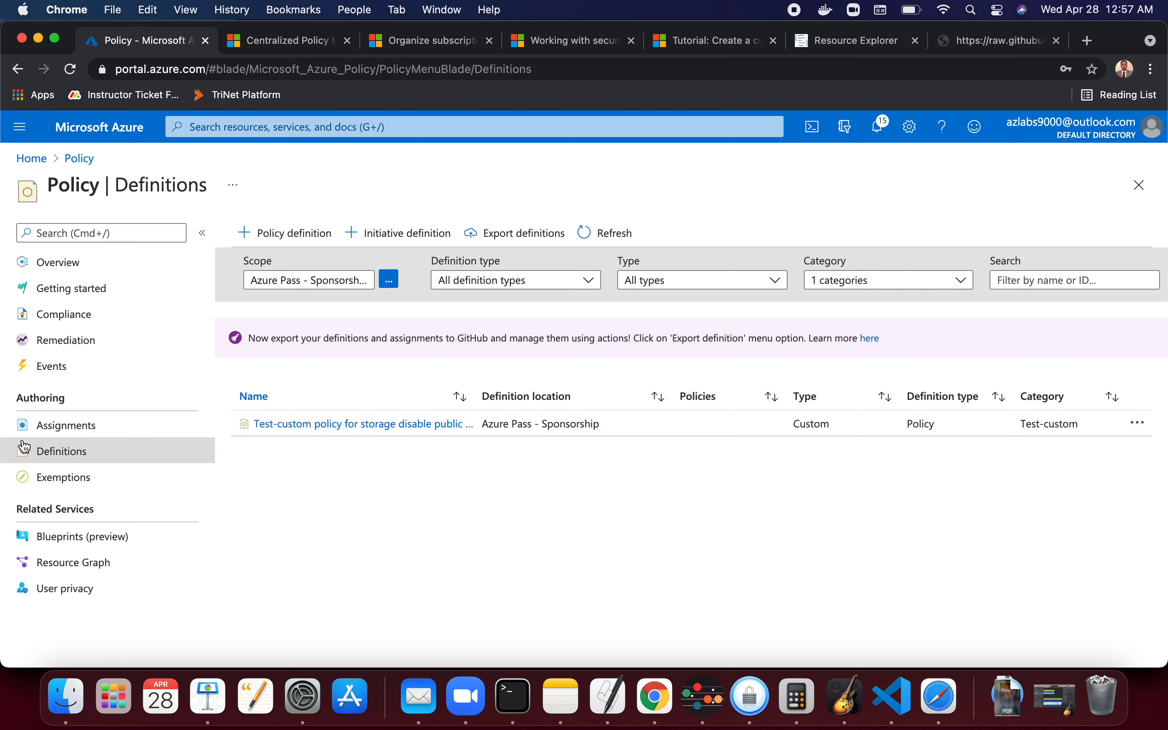
- Open the new Test-custom policy for storage definition
click(345, 423)
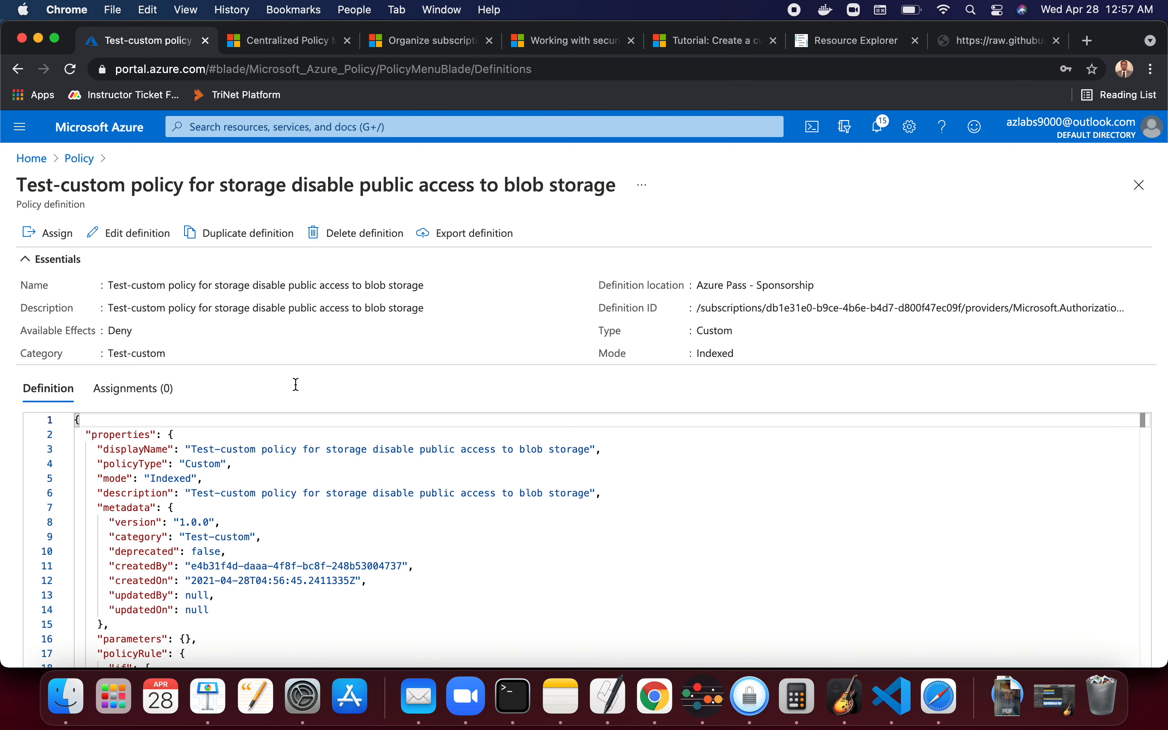
- Start assigning the policy and prefix the assignment name with "Assigned-"
click(61, 239)
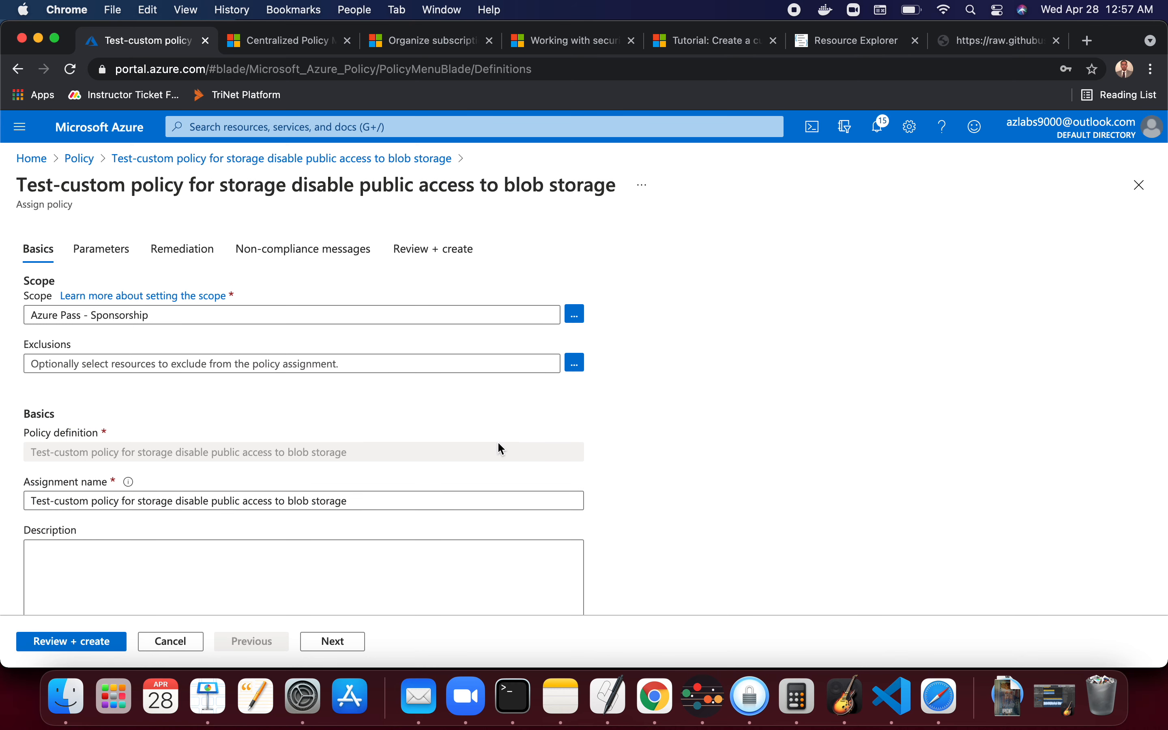
scroll(498, 443, down, 2)
scroll(498, 443, up, 2)
click(181, 318)
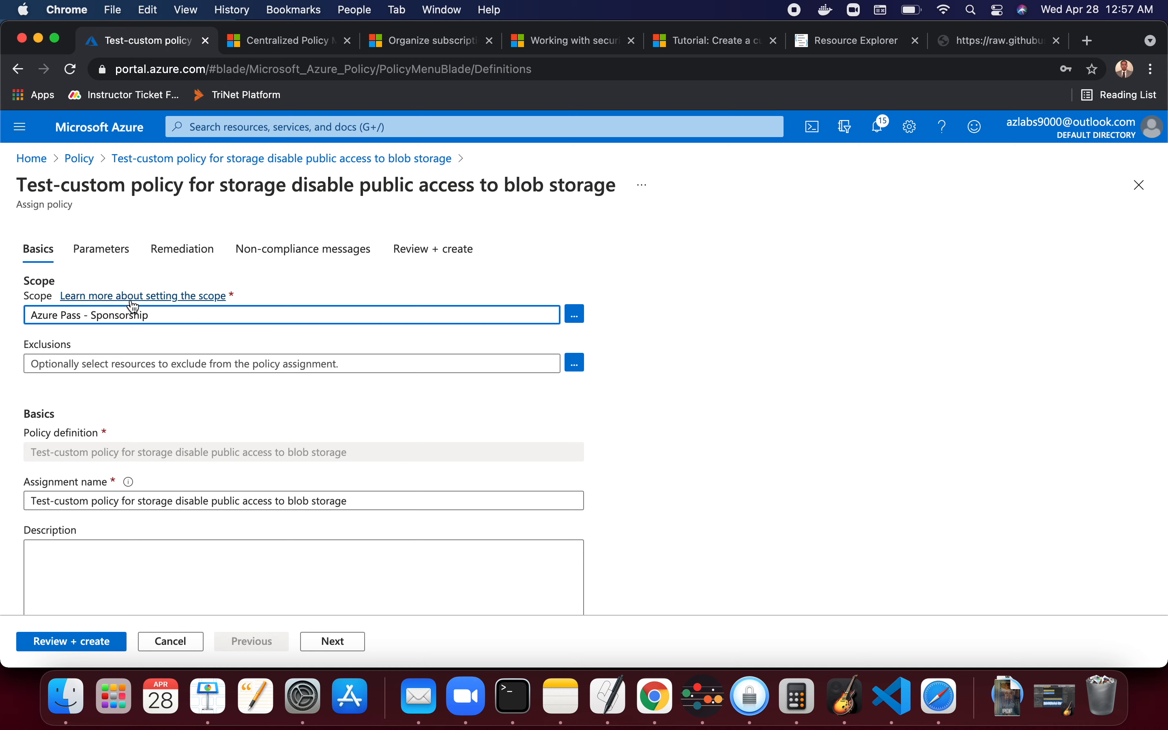
click(188, 361)
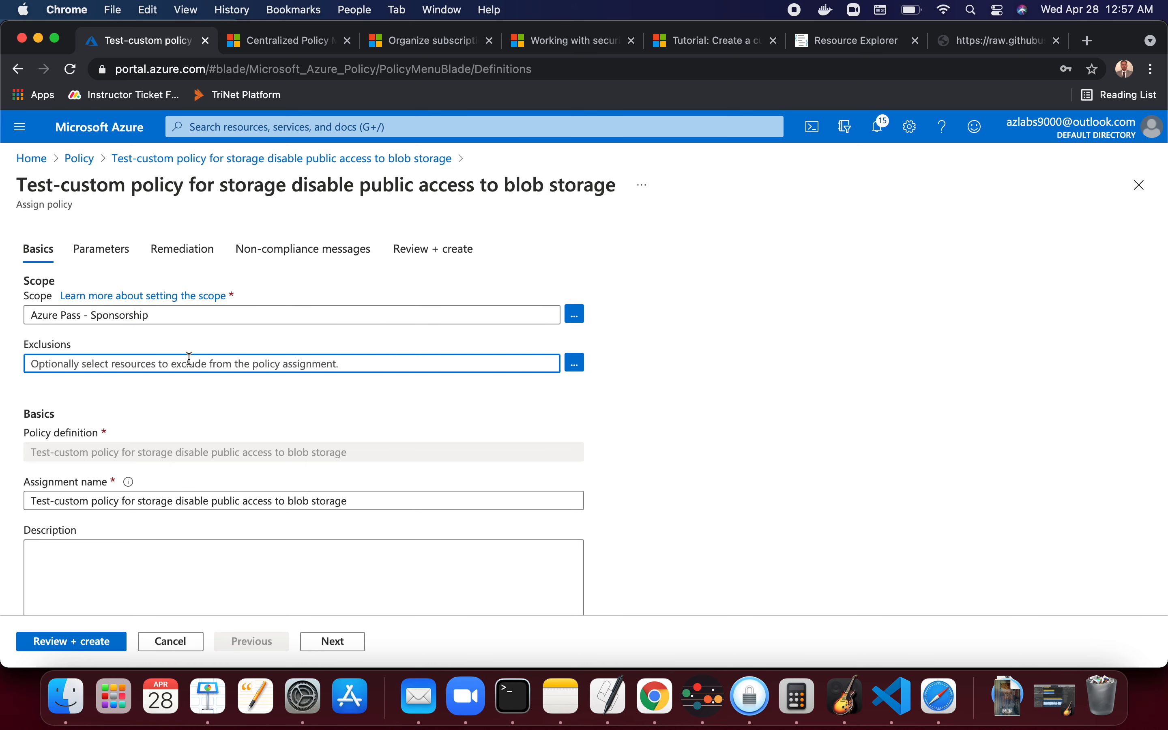
scroll(733, 442, down, 3)
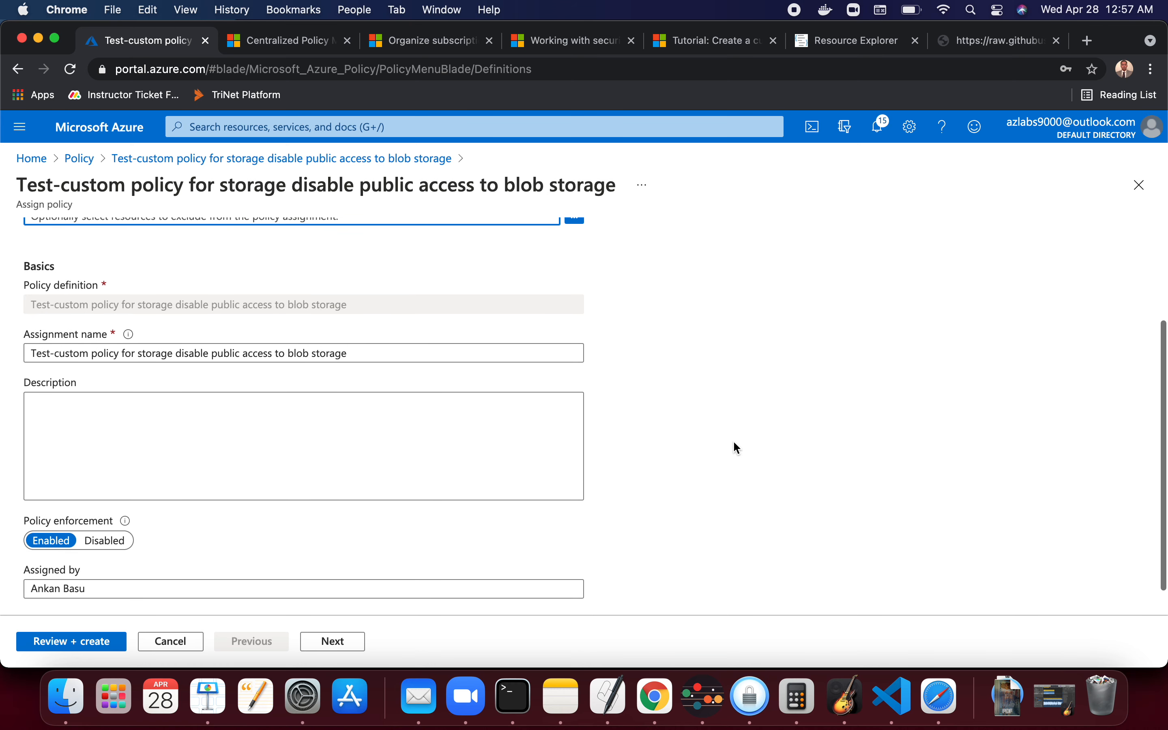
scroll(734, 444, down, 1)
click(31, 339)
text(Assigned)
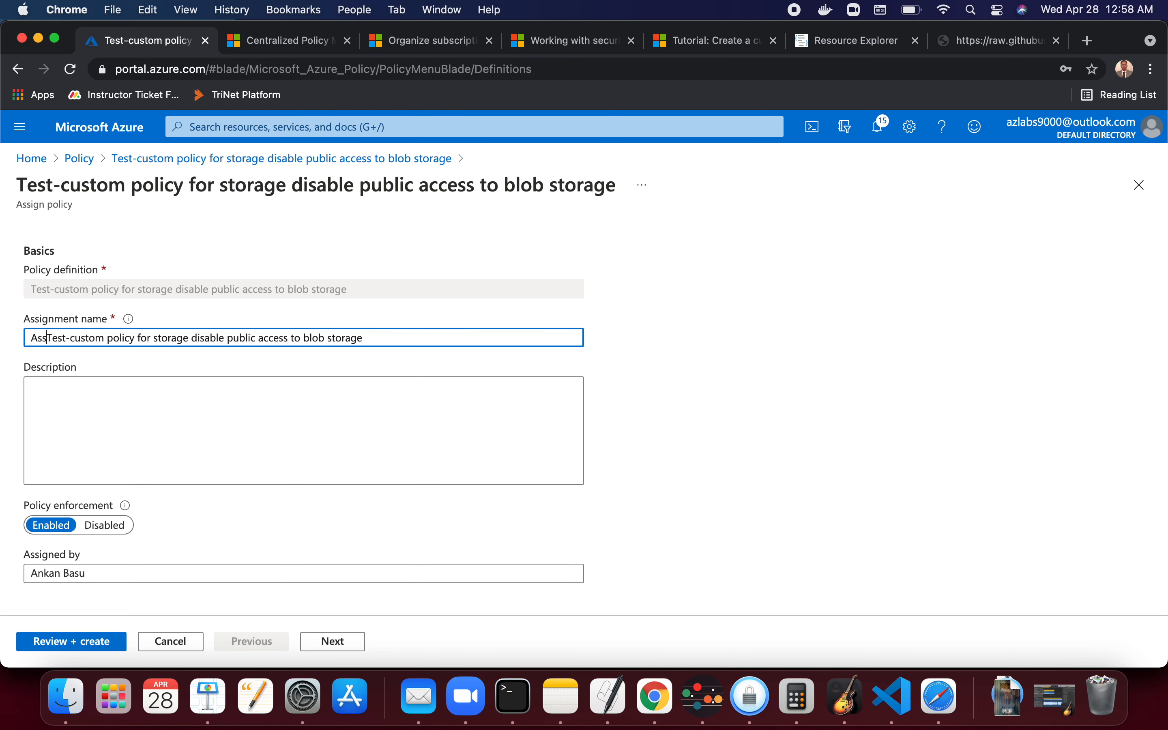
text(-)
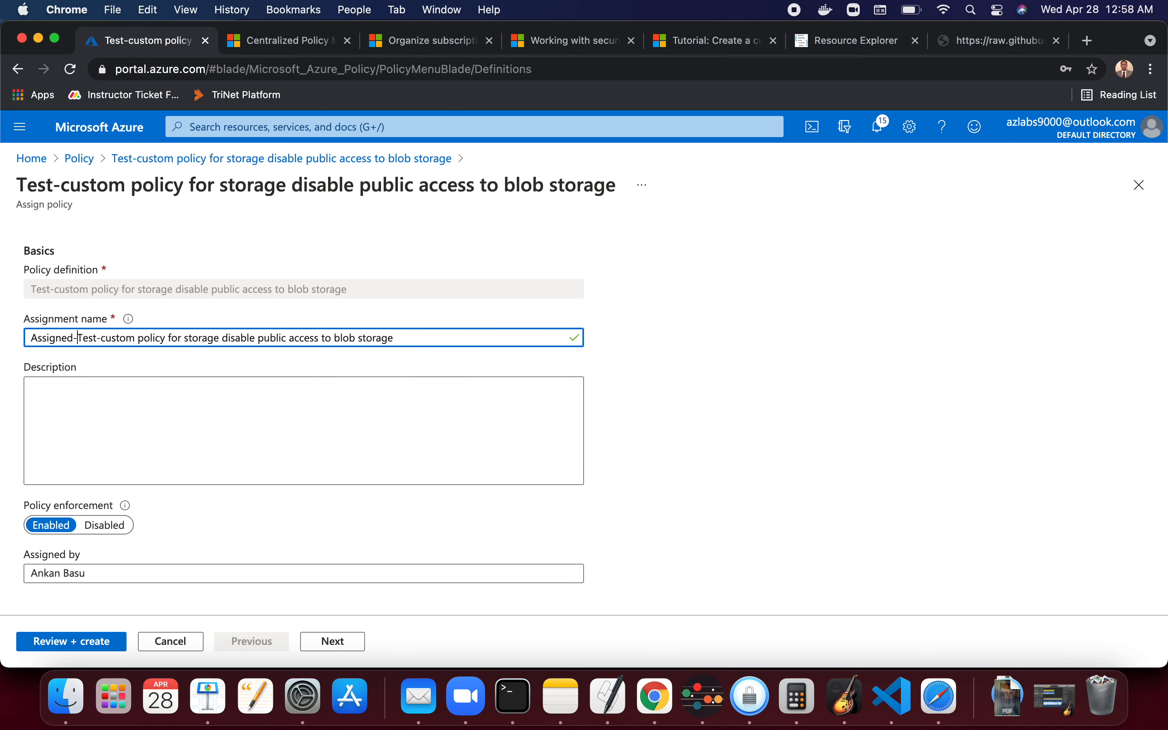
- Set the assignment's non-compliance message to "Hello we do not allow public blob store"
click(151, 419)
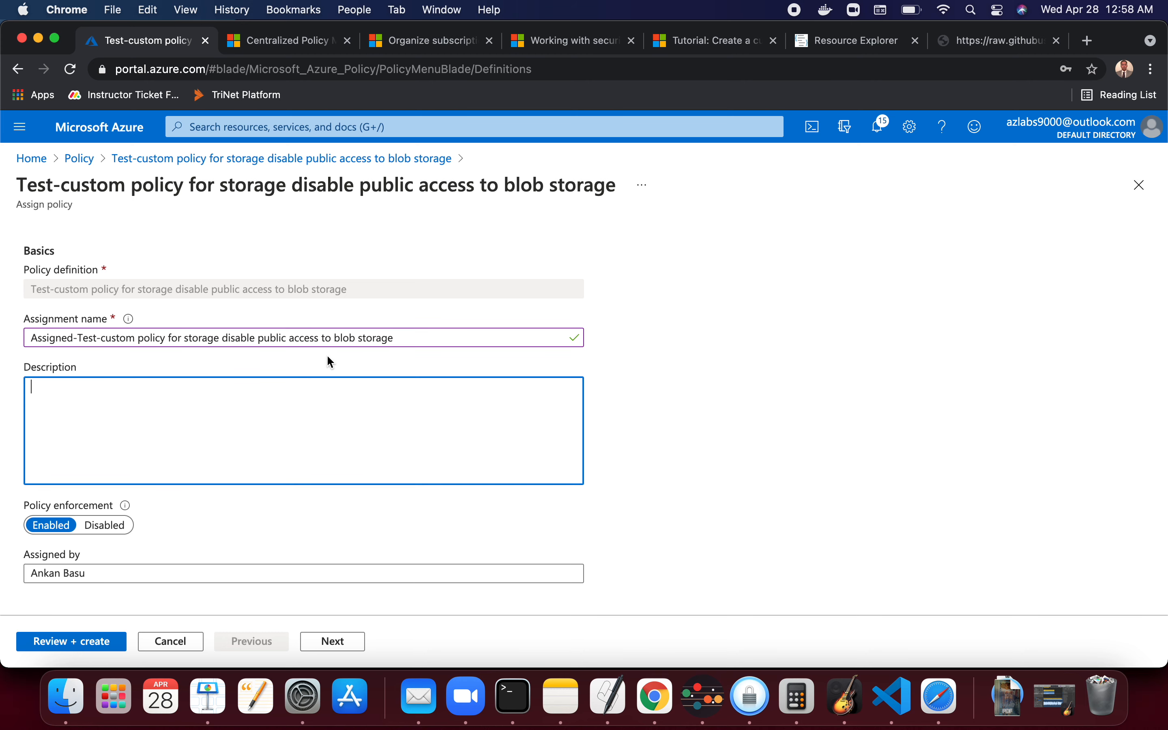
scroll(222, 429, down, 1)
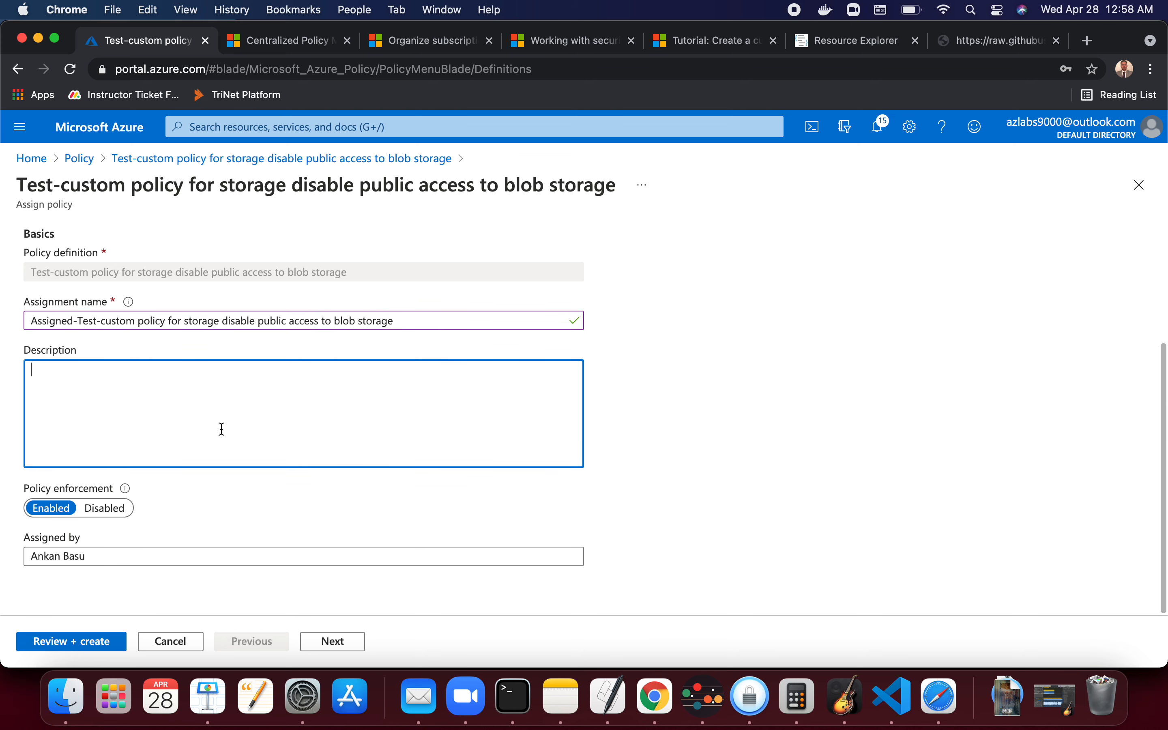
scroll(223, 429, up, 5)
scroll(222, 429, up, 1)
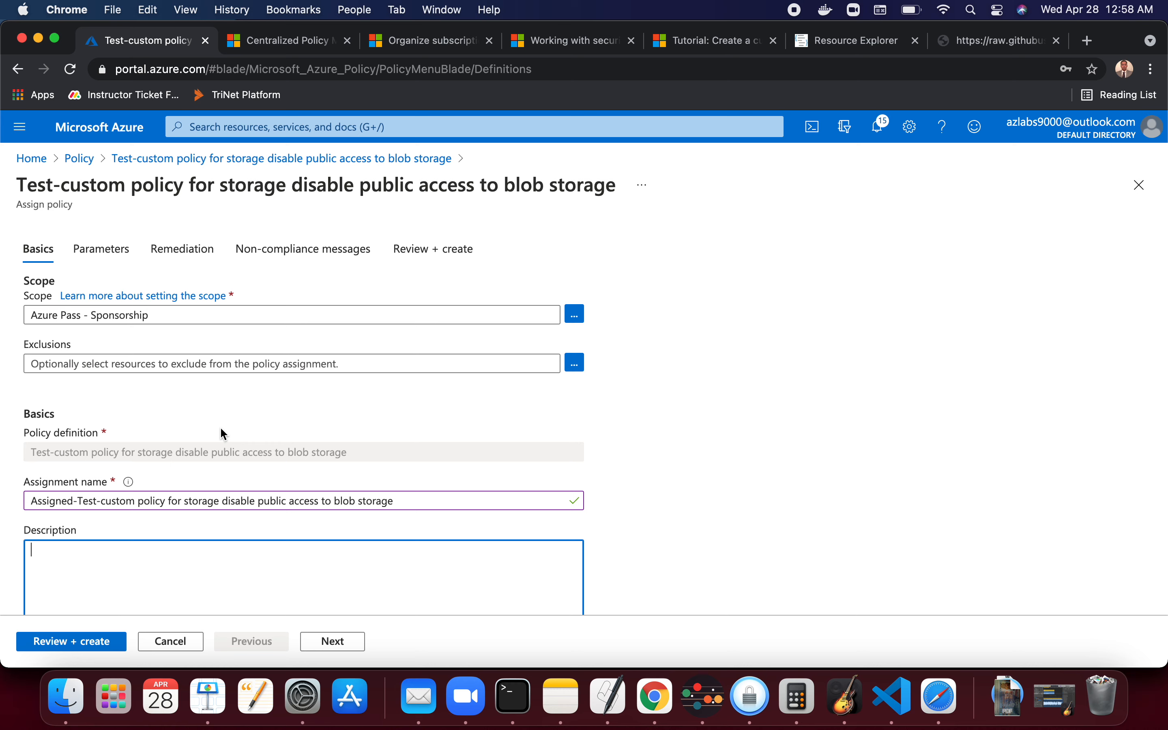
click(102, 249)
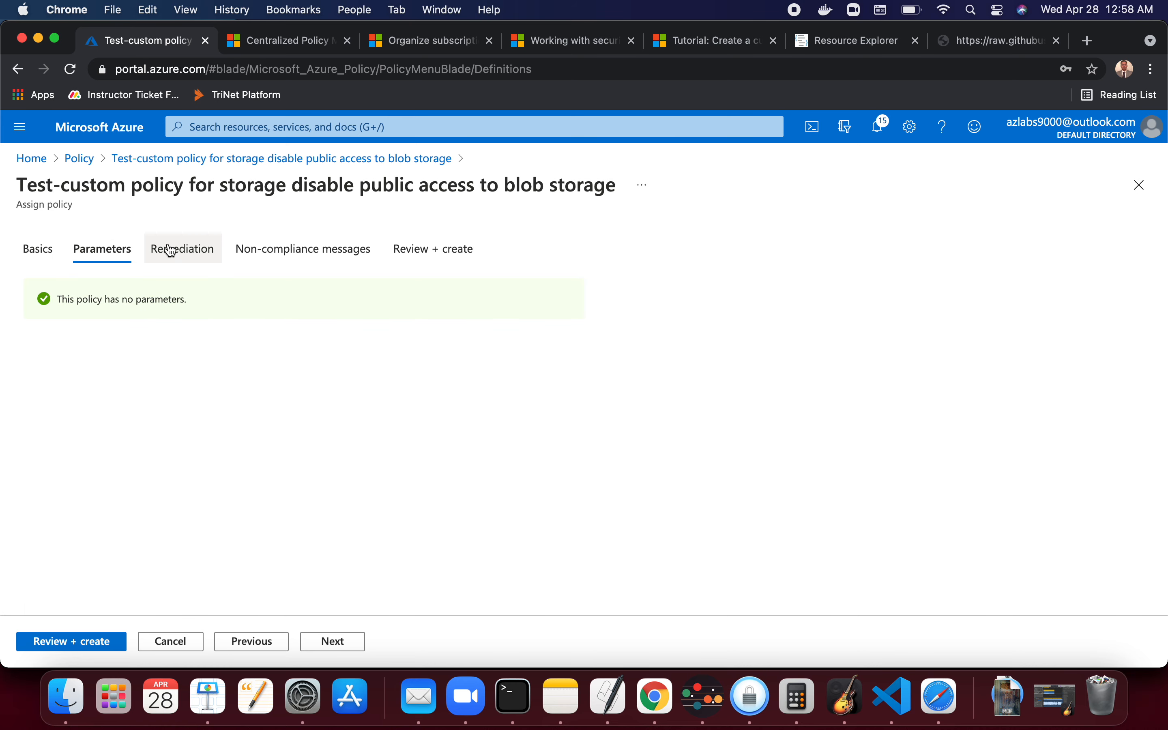
click(183, 250)
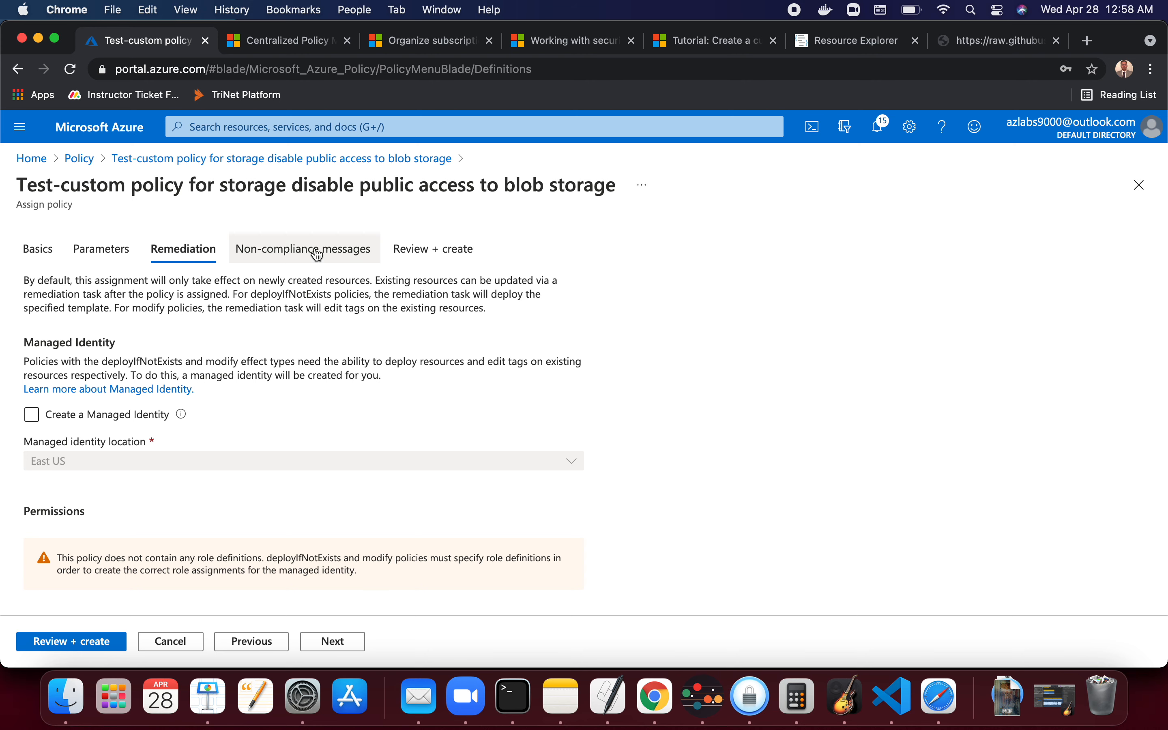
click(303, 249)
click(273, 347)
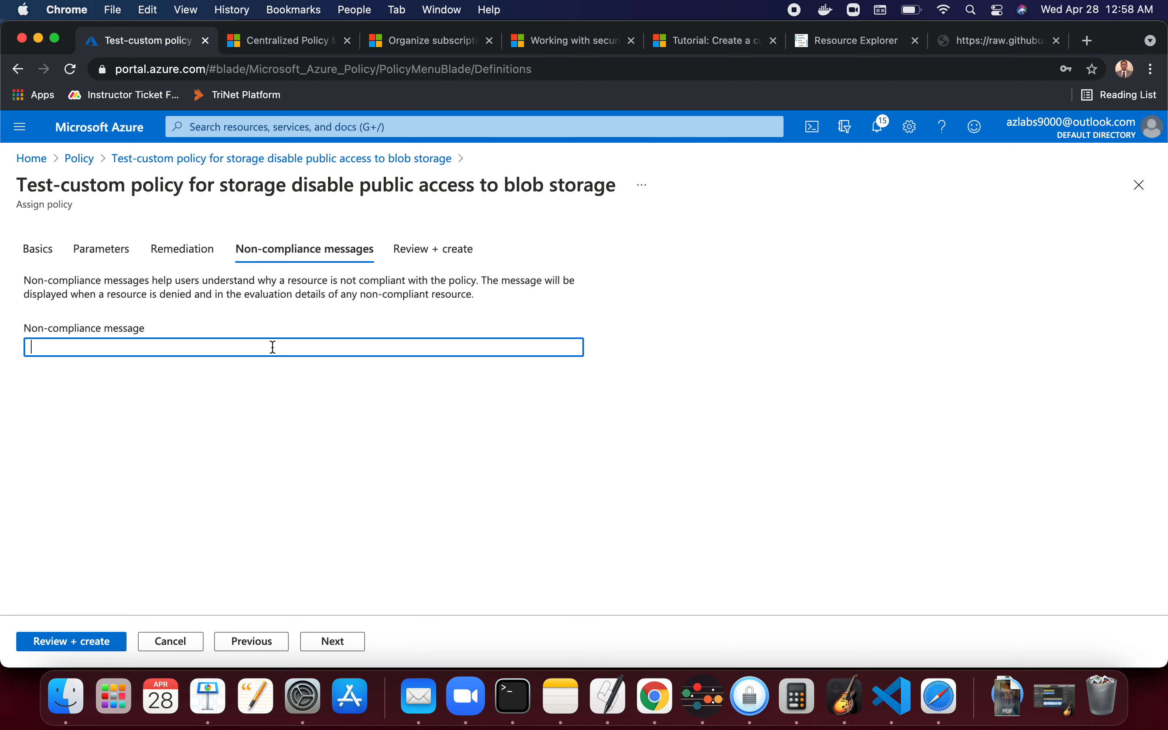
text(Hello we do not allow public blo)
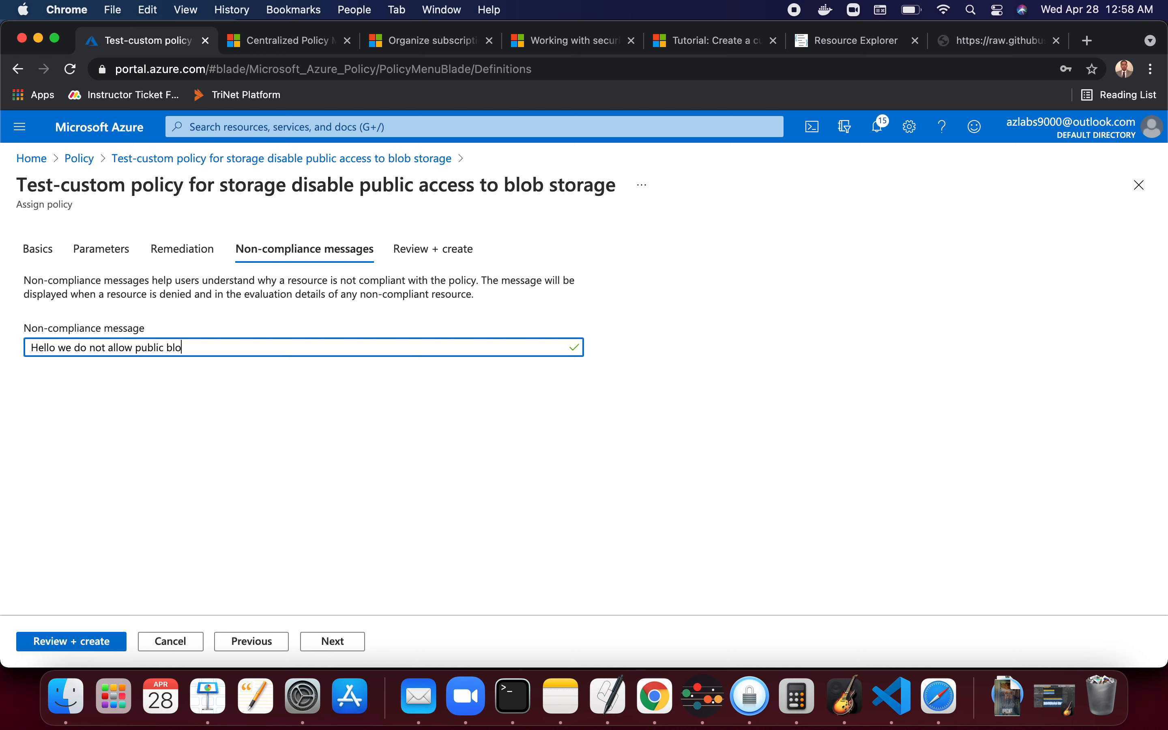
text(b store)
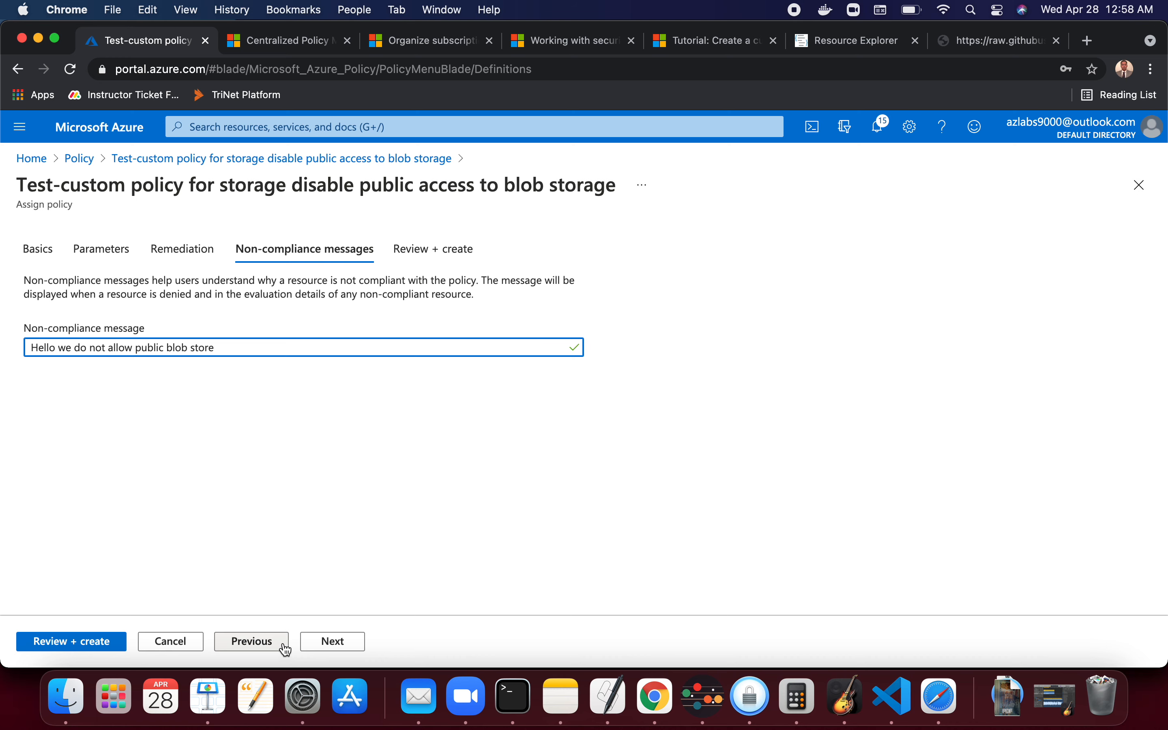
- Review the assignment settings and create the policy assignment
click(449, 244)
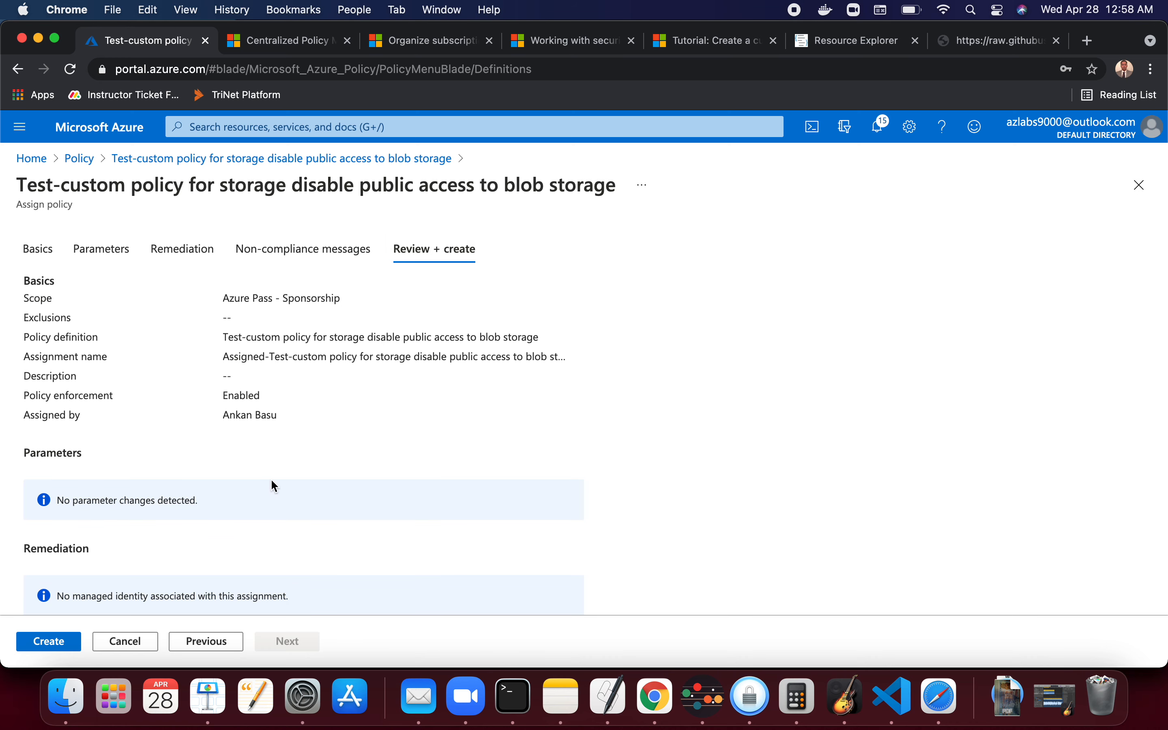
scroll(271, 485, down, 3)
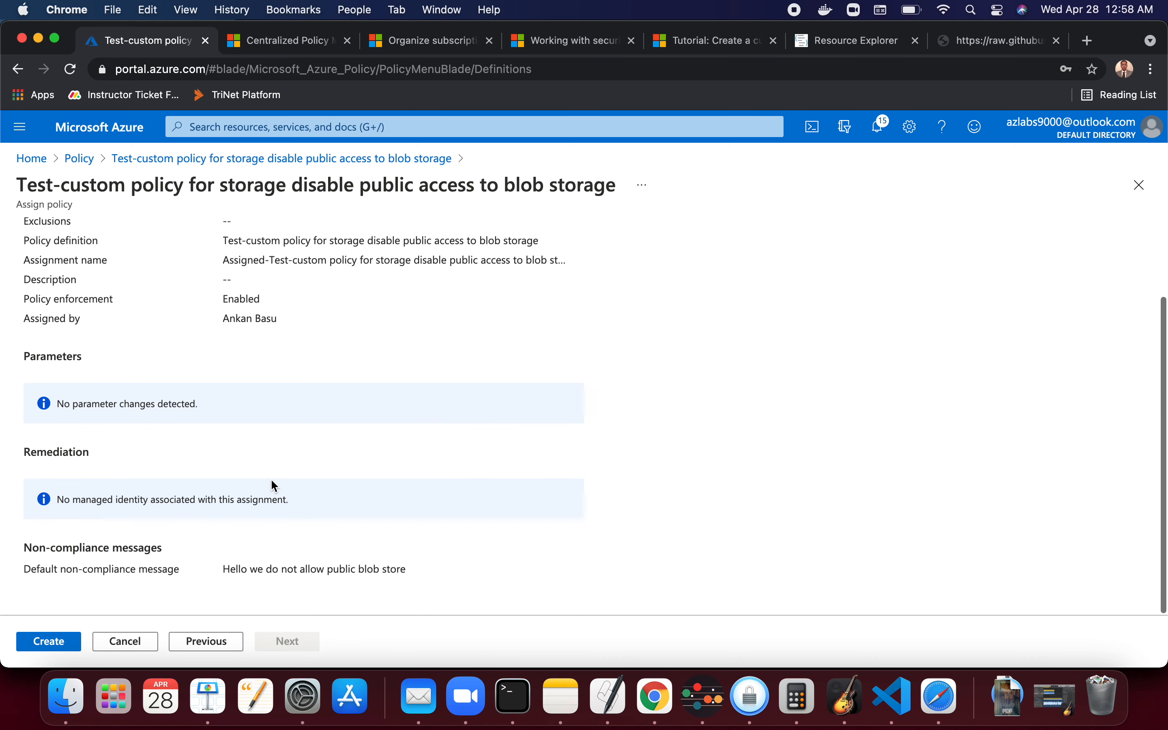
click(60, 643)
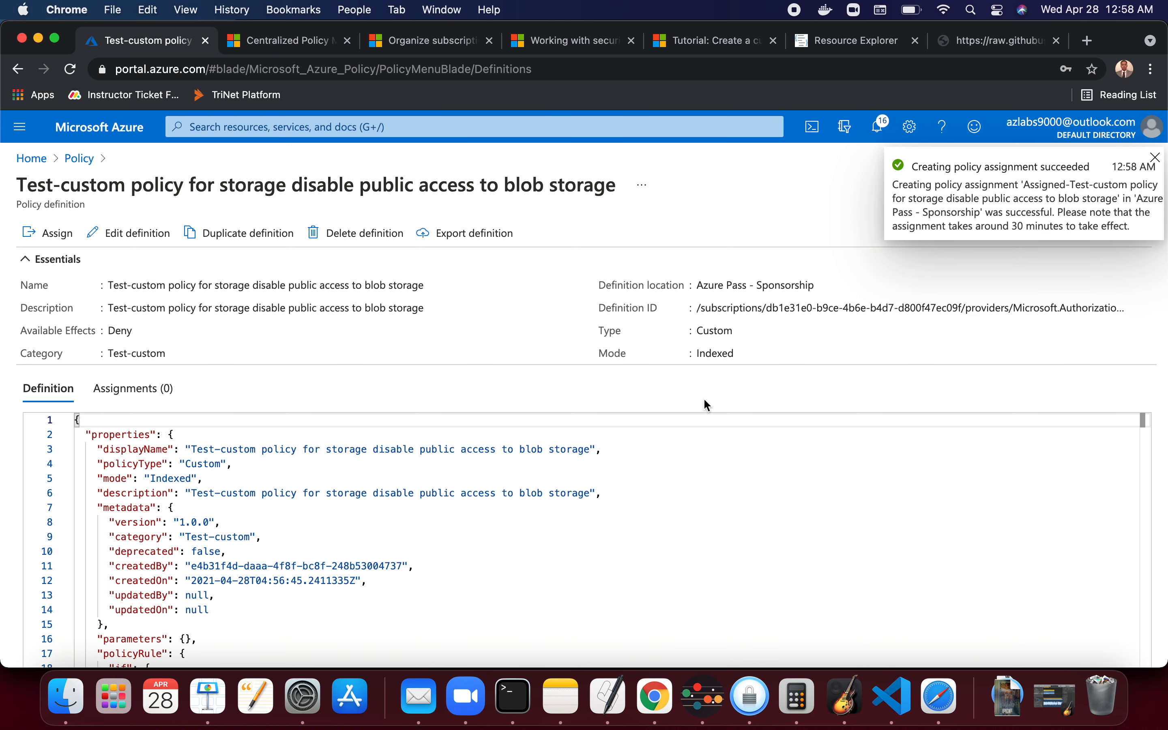
- Start creating a new storage account in the testrg resource group
click(879, 130)
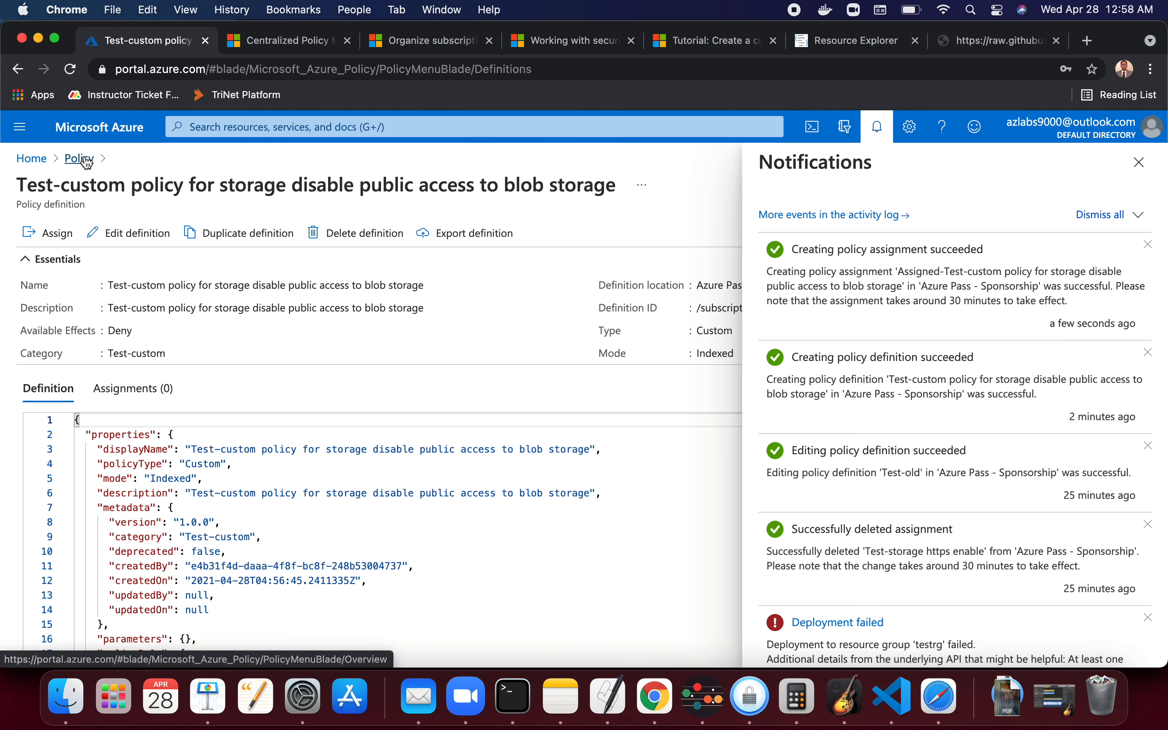
click(31, 160)
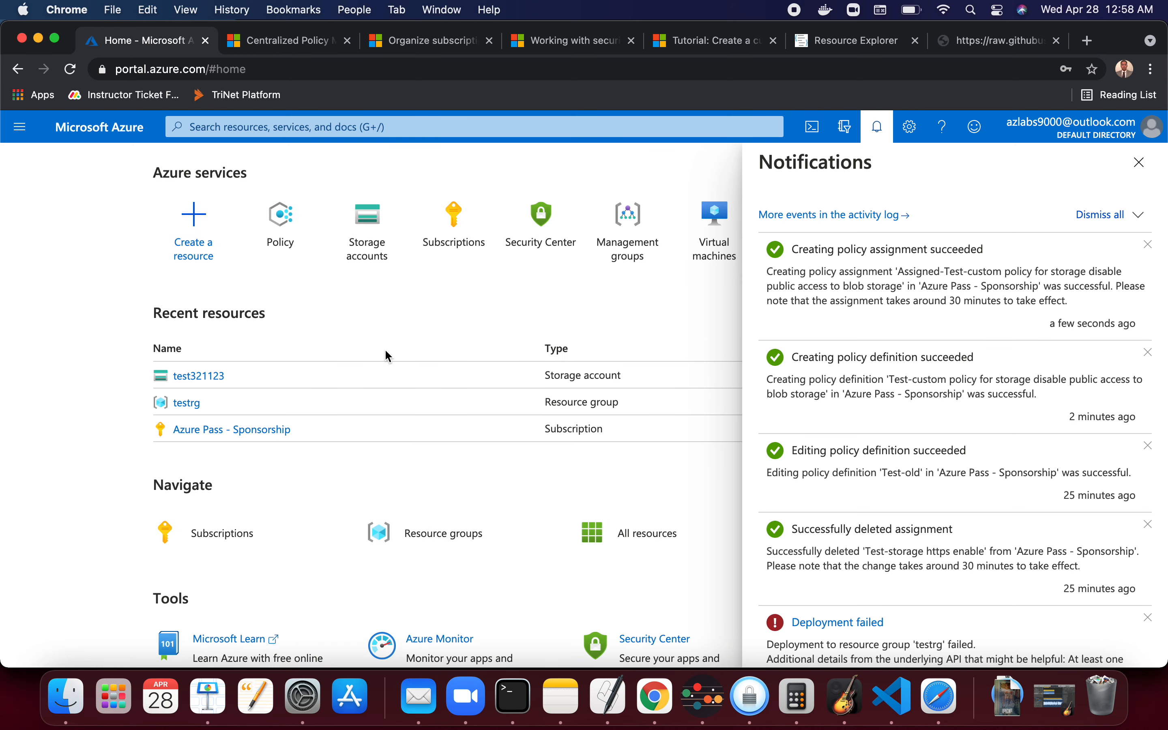
click(363, 258)
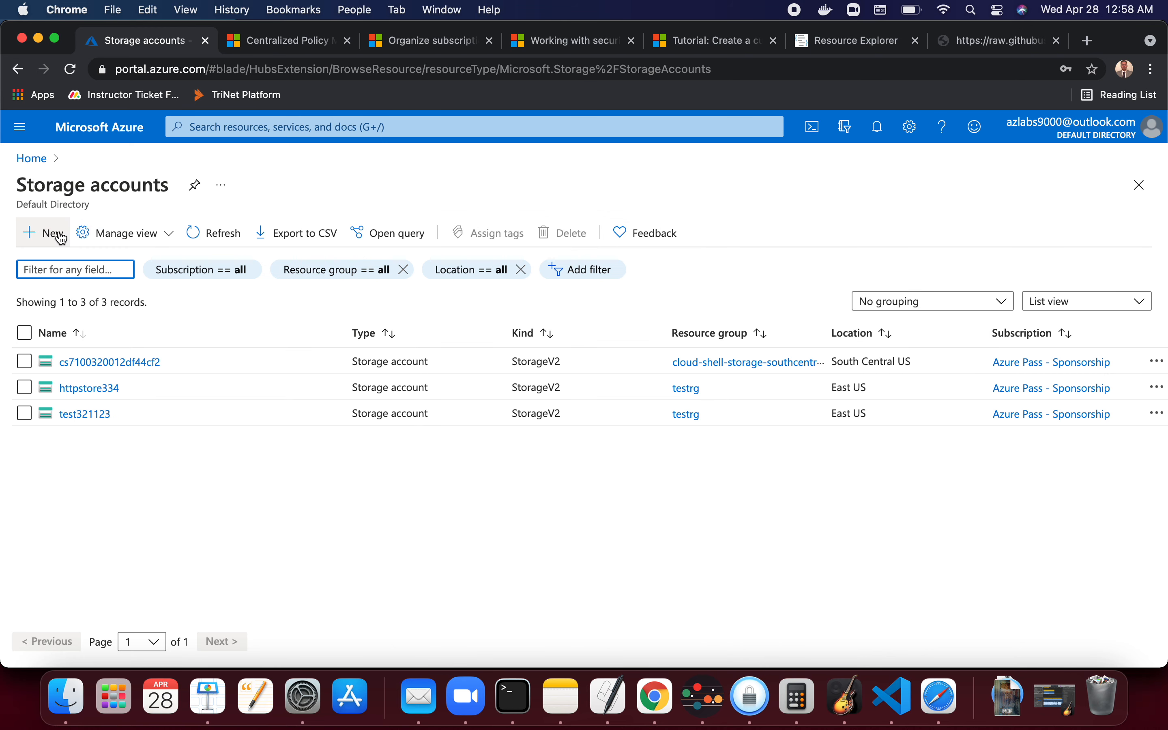
click(43, 233)
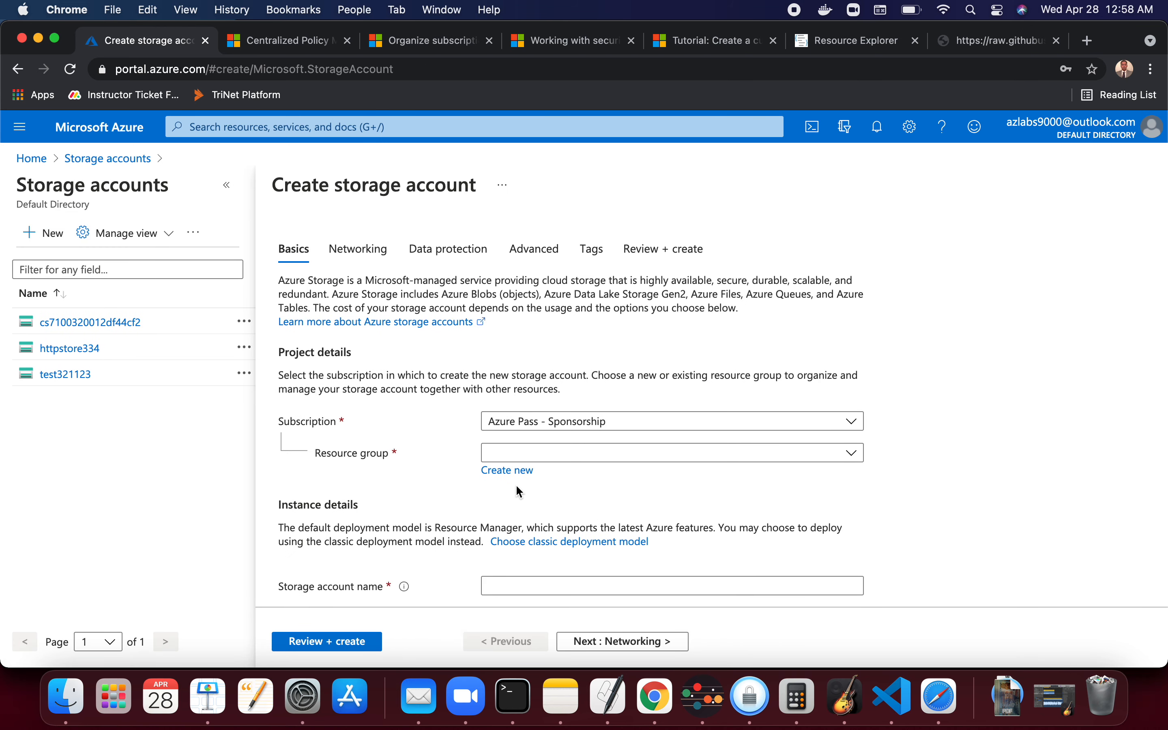
click(551, 454)
click(530, 535)
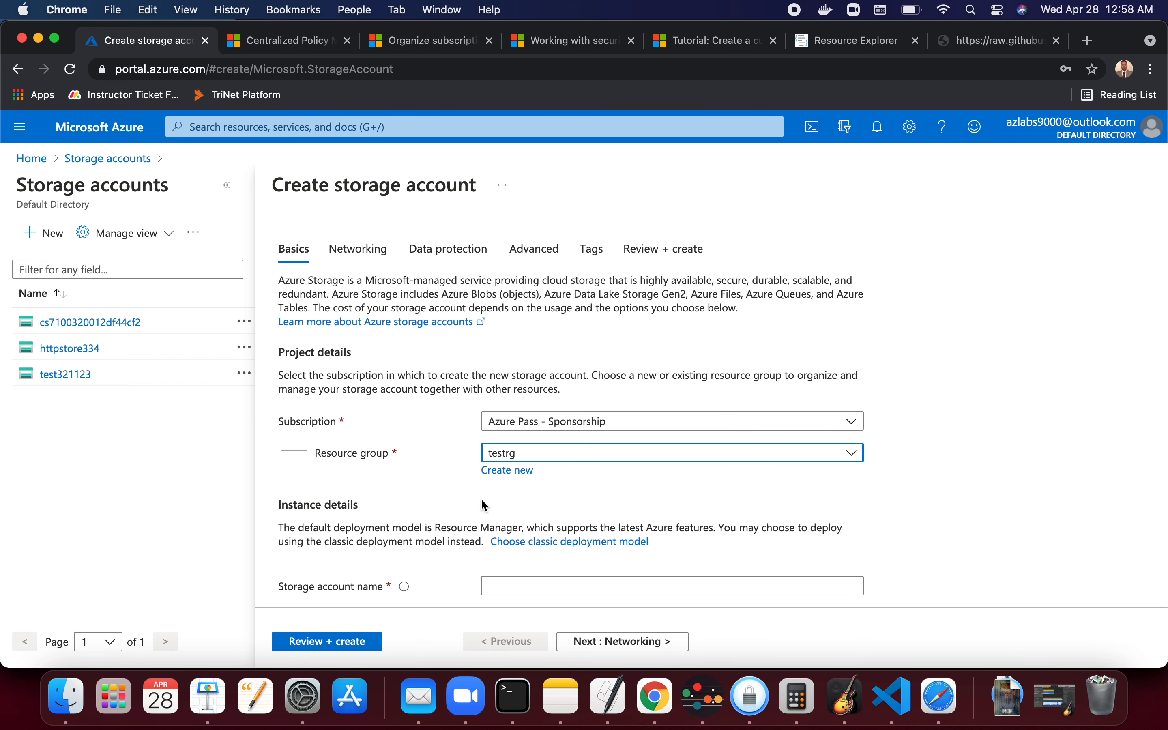
- Name the new storage account pubblobtest
scroll(435, 486, down, 3)
click(533, 433)
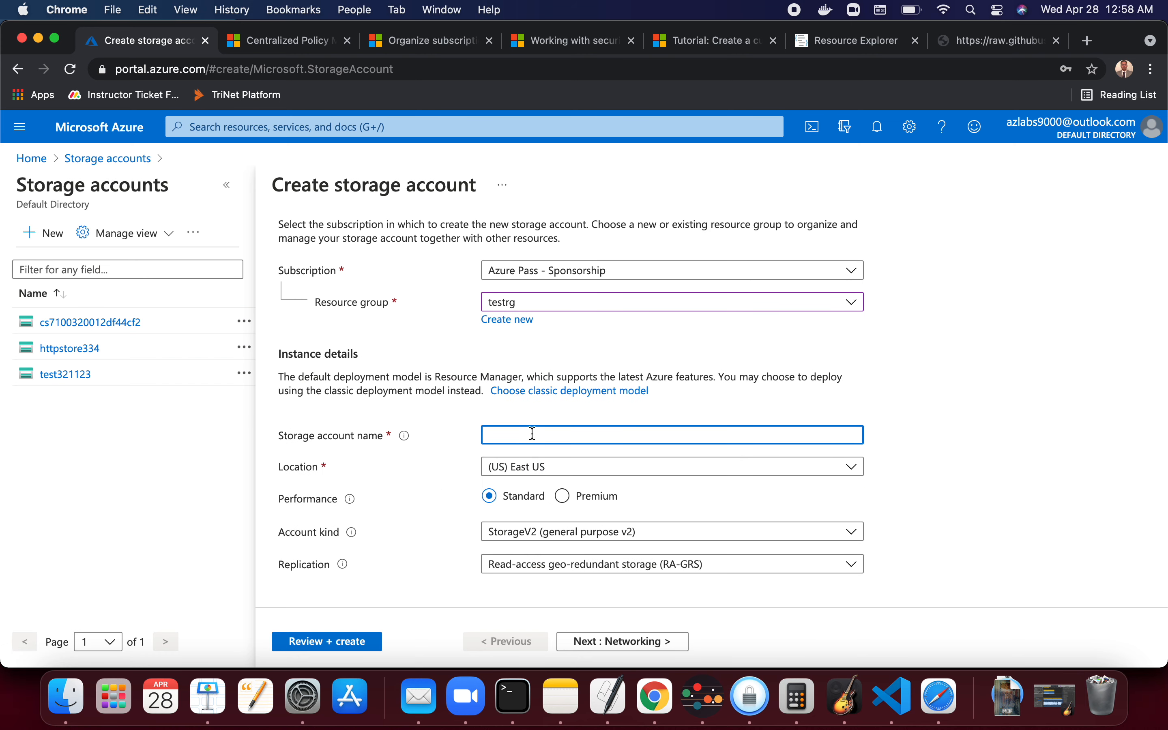
text(pub)
text(blob)
key(BackSpace)
text(btest)
- Step through the Networking, Data protection and Advanced settings to review, then create the storage account
scroll(704, 562, down, 1)
click(613, 649)
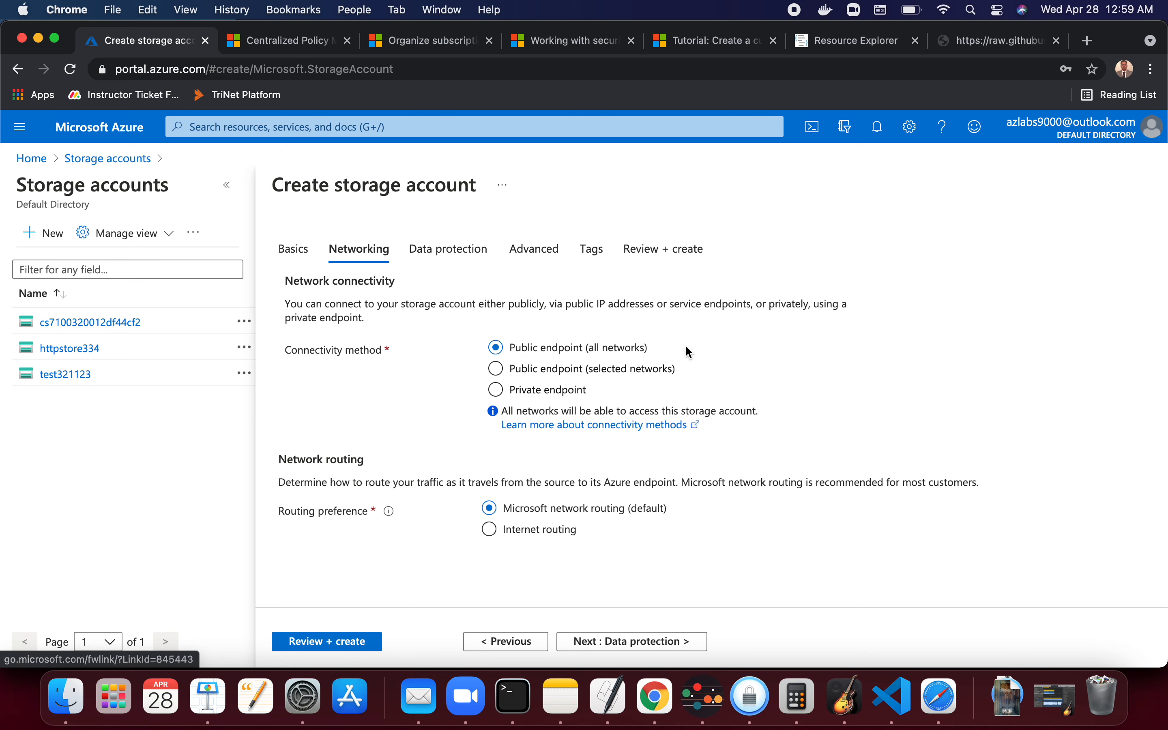
click(679, 647)
click(679, 647)
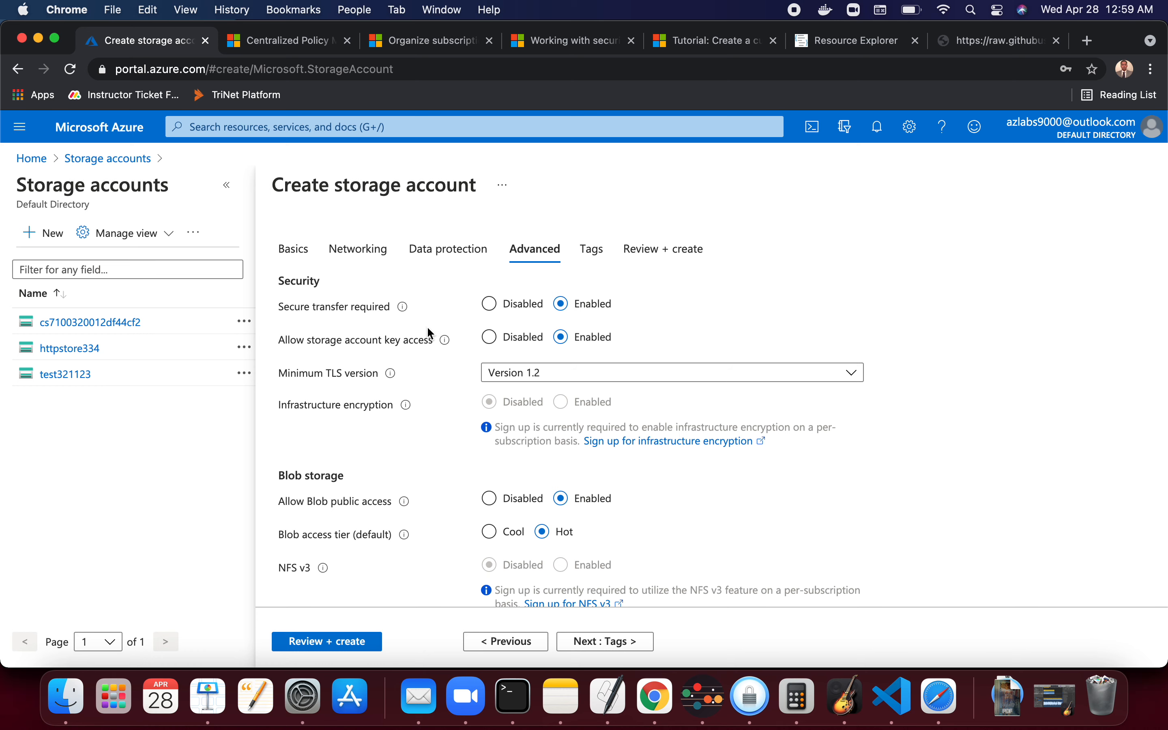
click(630, 646)
click(634, 654)
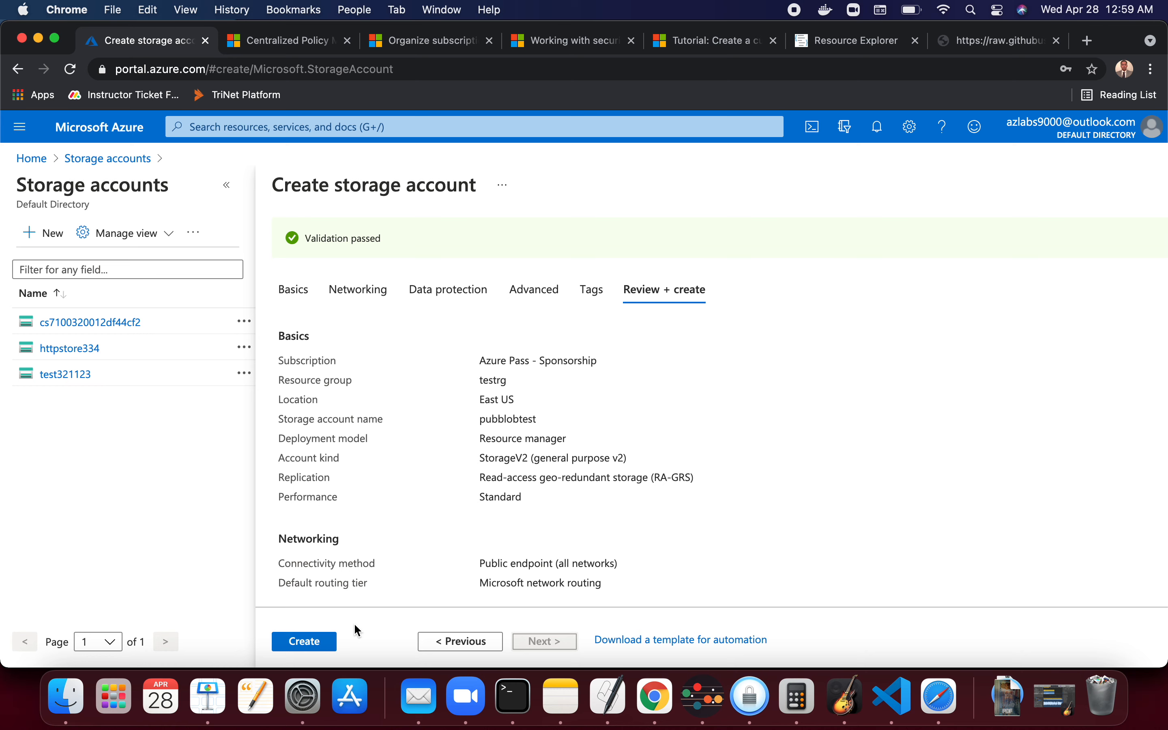
click(328, 645)
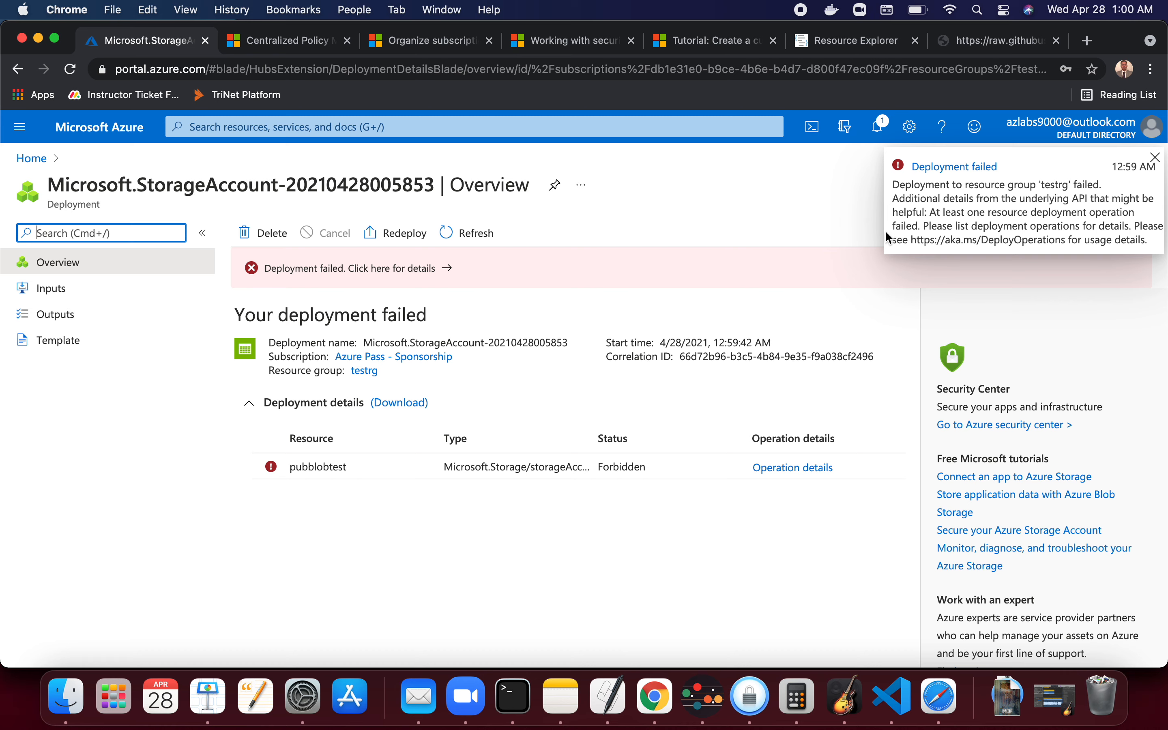
- Open the failed deployment's error details and examine the raw error message text
click(403, 269)
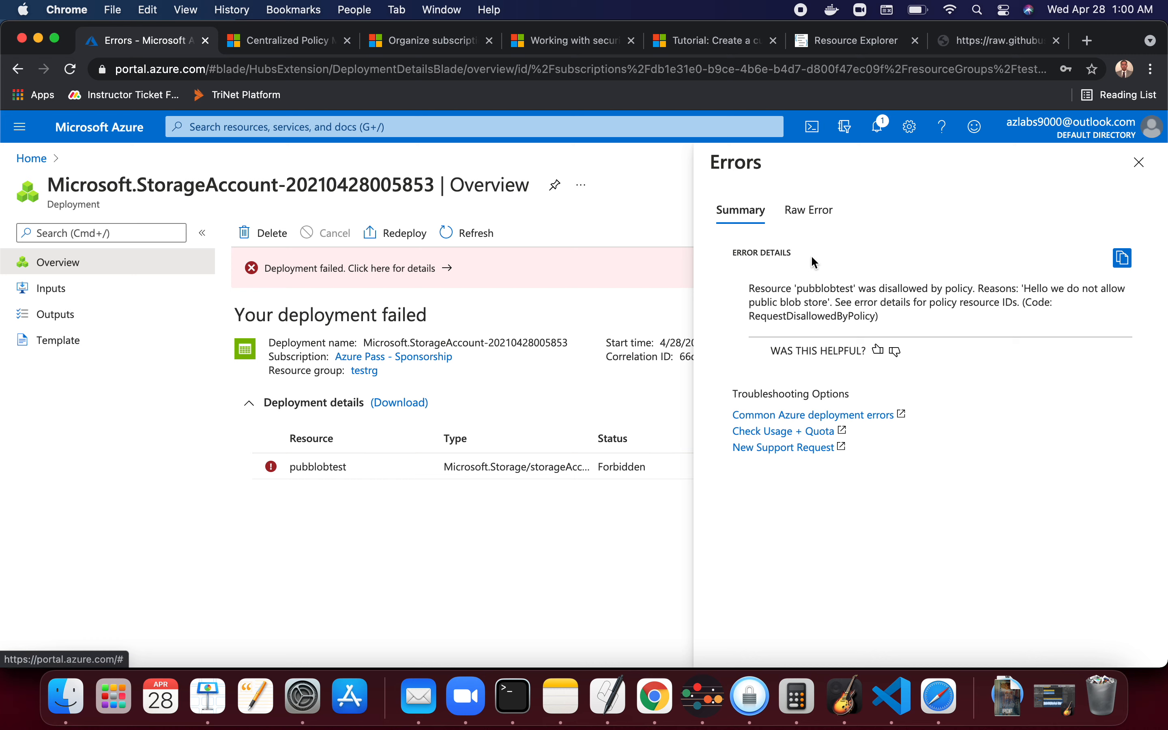
click(822, 218)
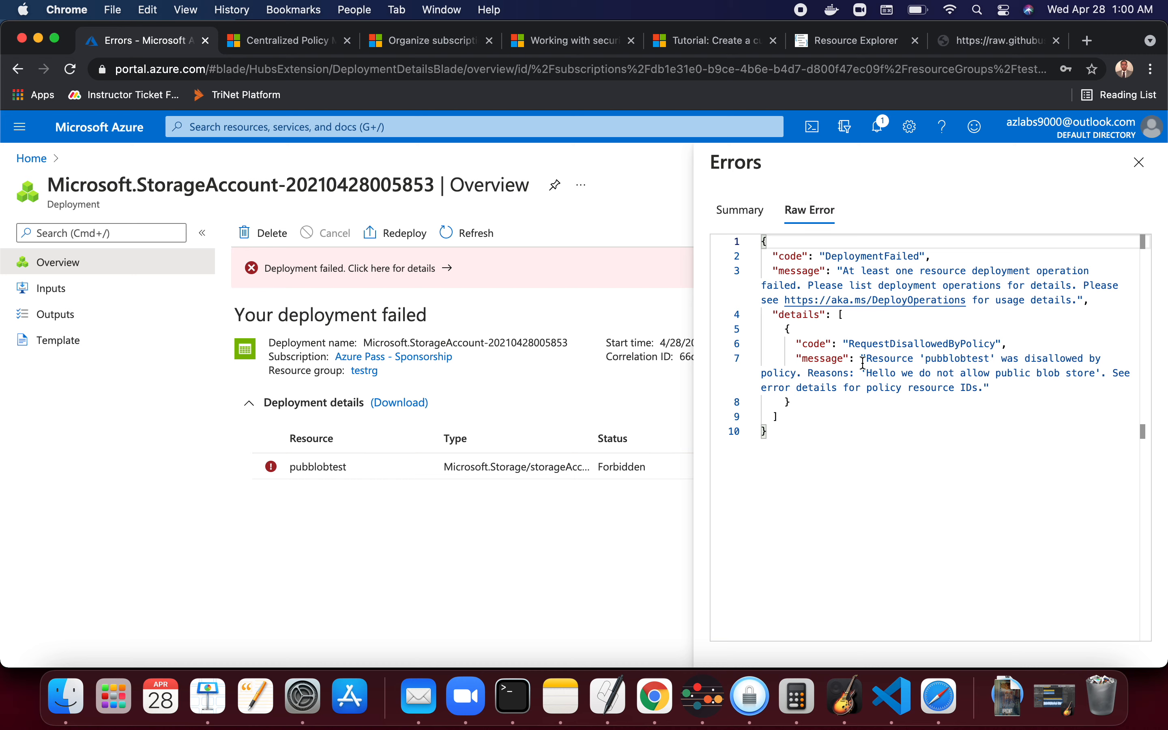
drag(863, 374, 1097, 374)
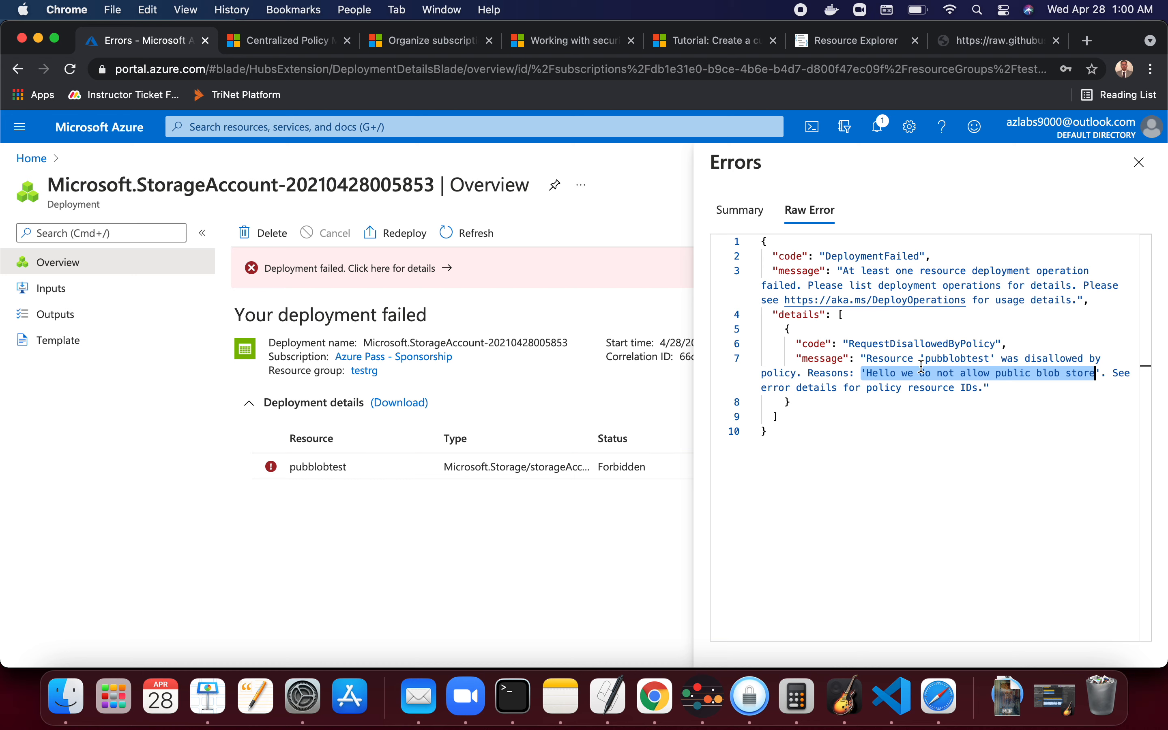